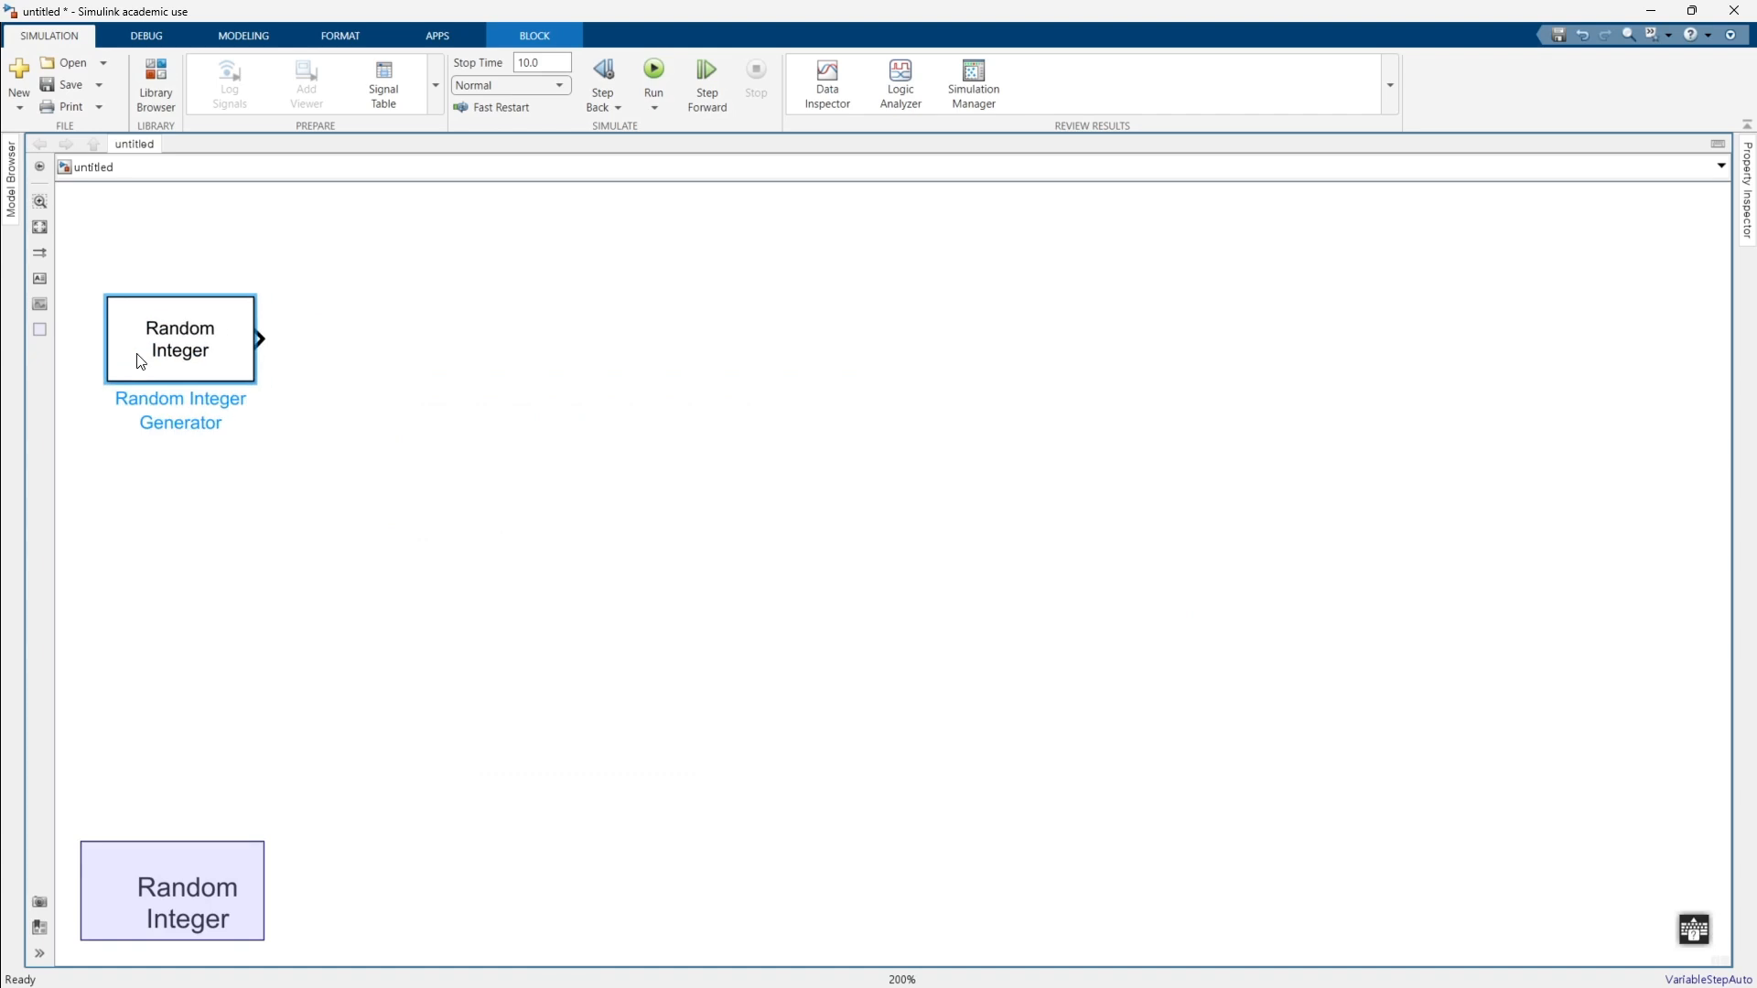
Add a Bit to Integer Converter block beside the Random Integer Generator and connect the generator's output to its input.
double_click(514, 344)
type("bit")
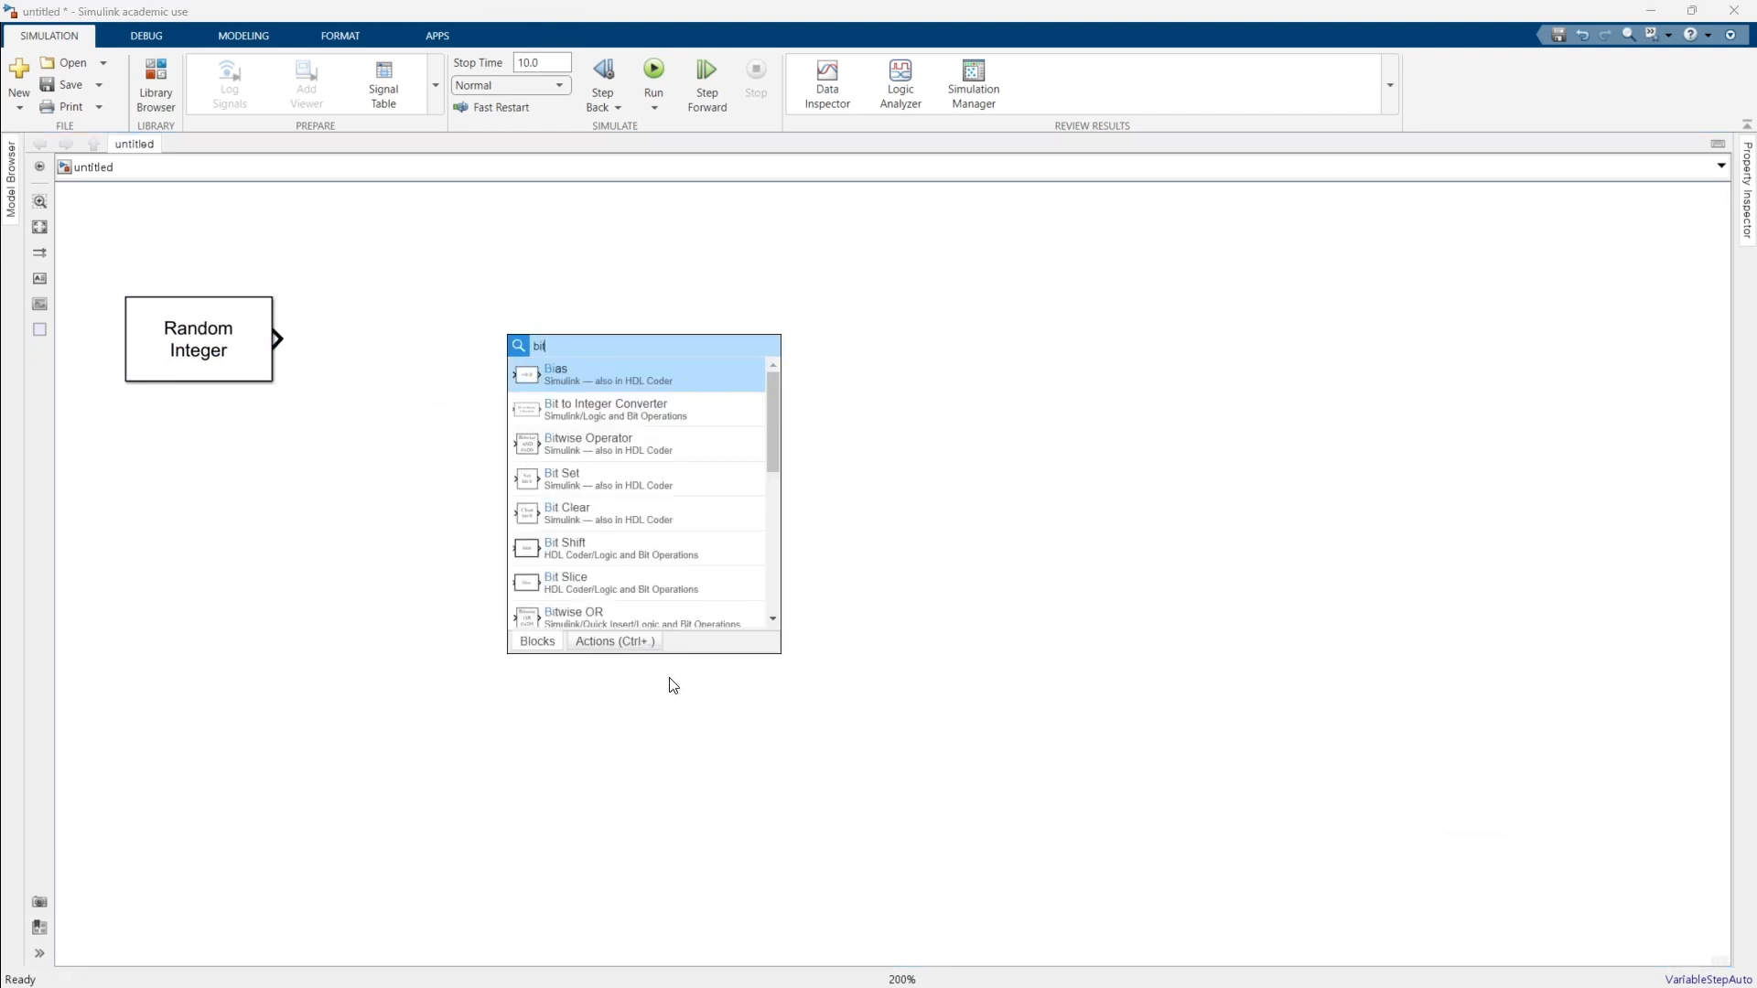
type(" to")
key("Return")
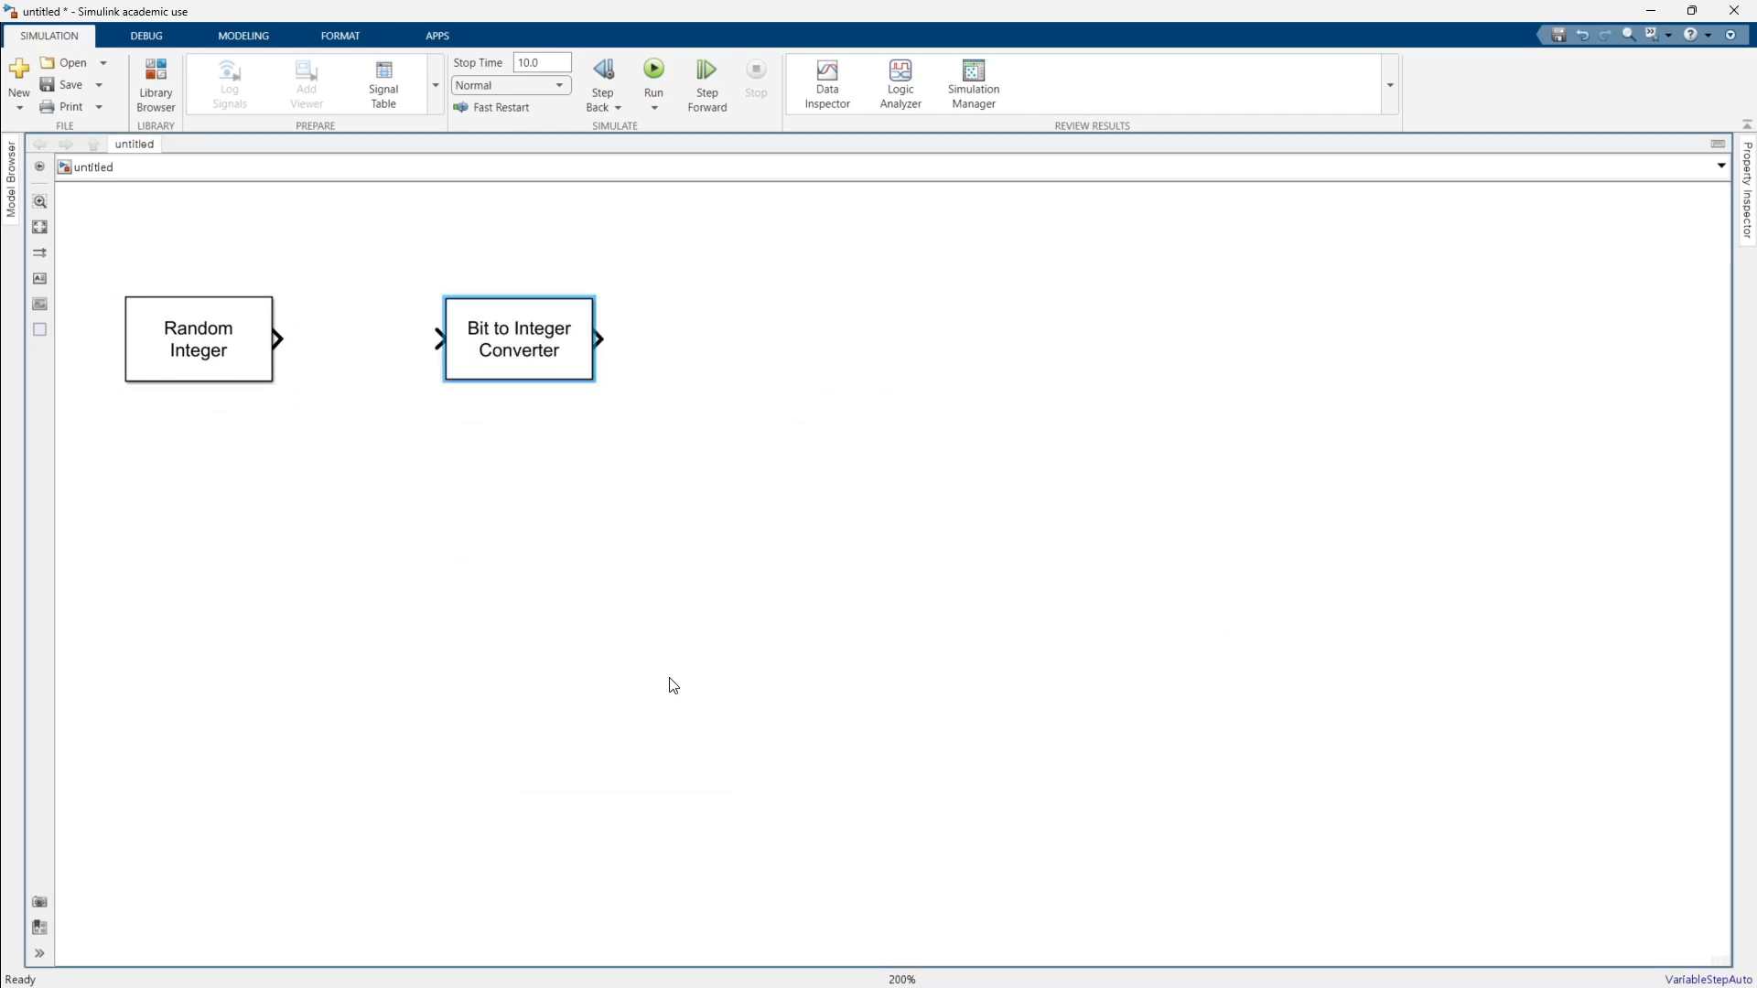
left_click_drag(274, 339, 442, 337)
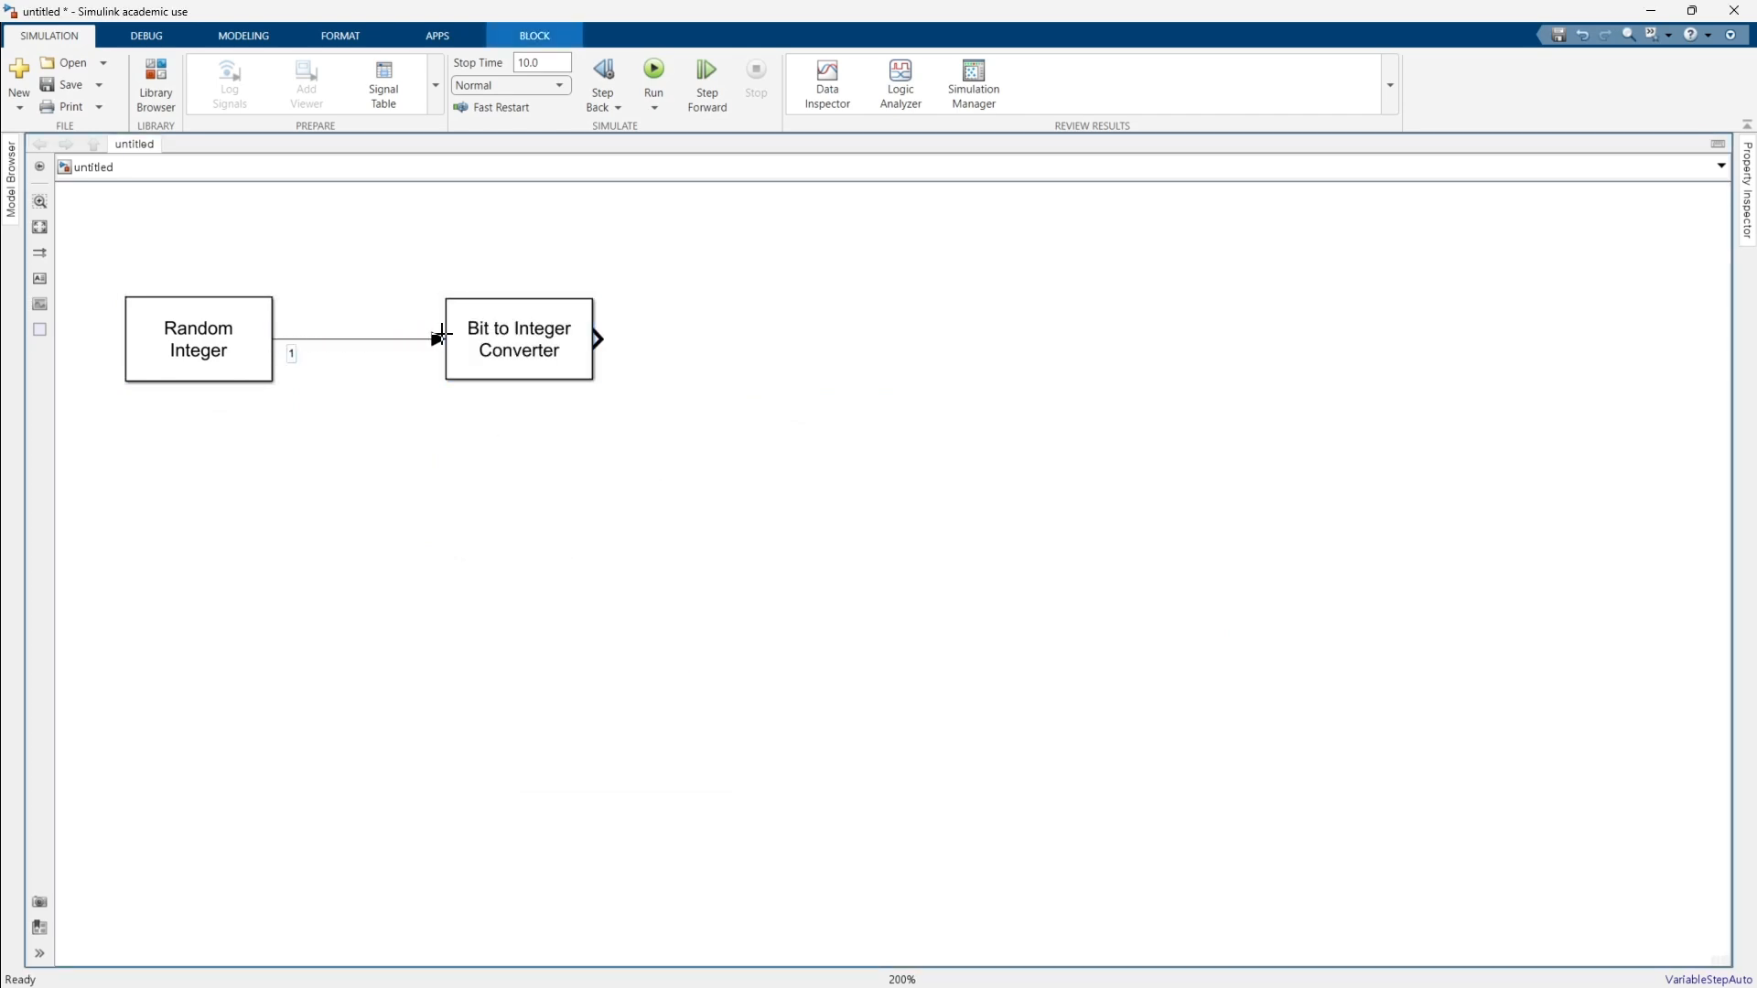
Add an Integer to Bit Converter block in line after the Bit to Integer Converter and connect the two.
double_click(775, 337)
type("in")
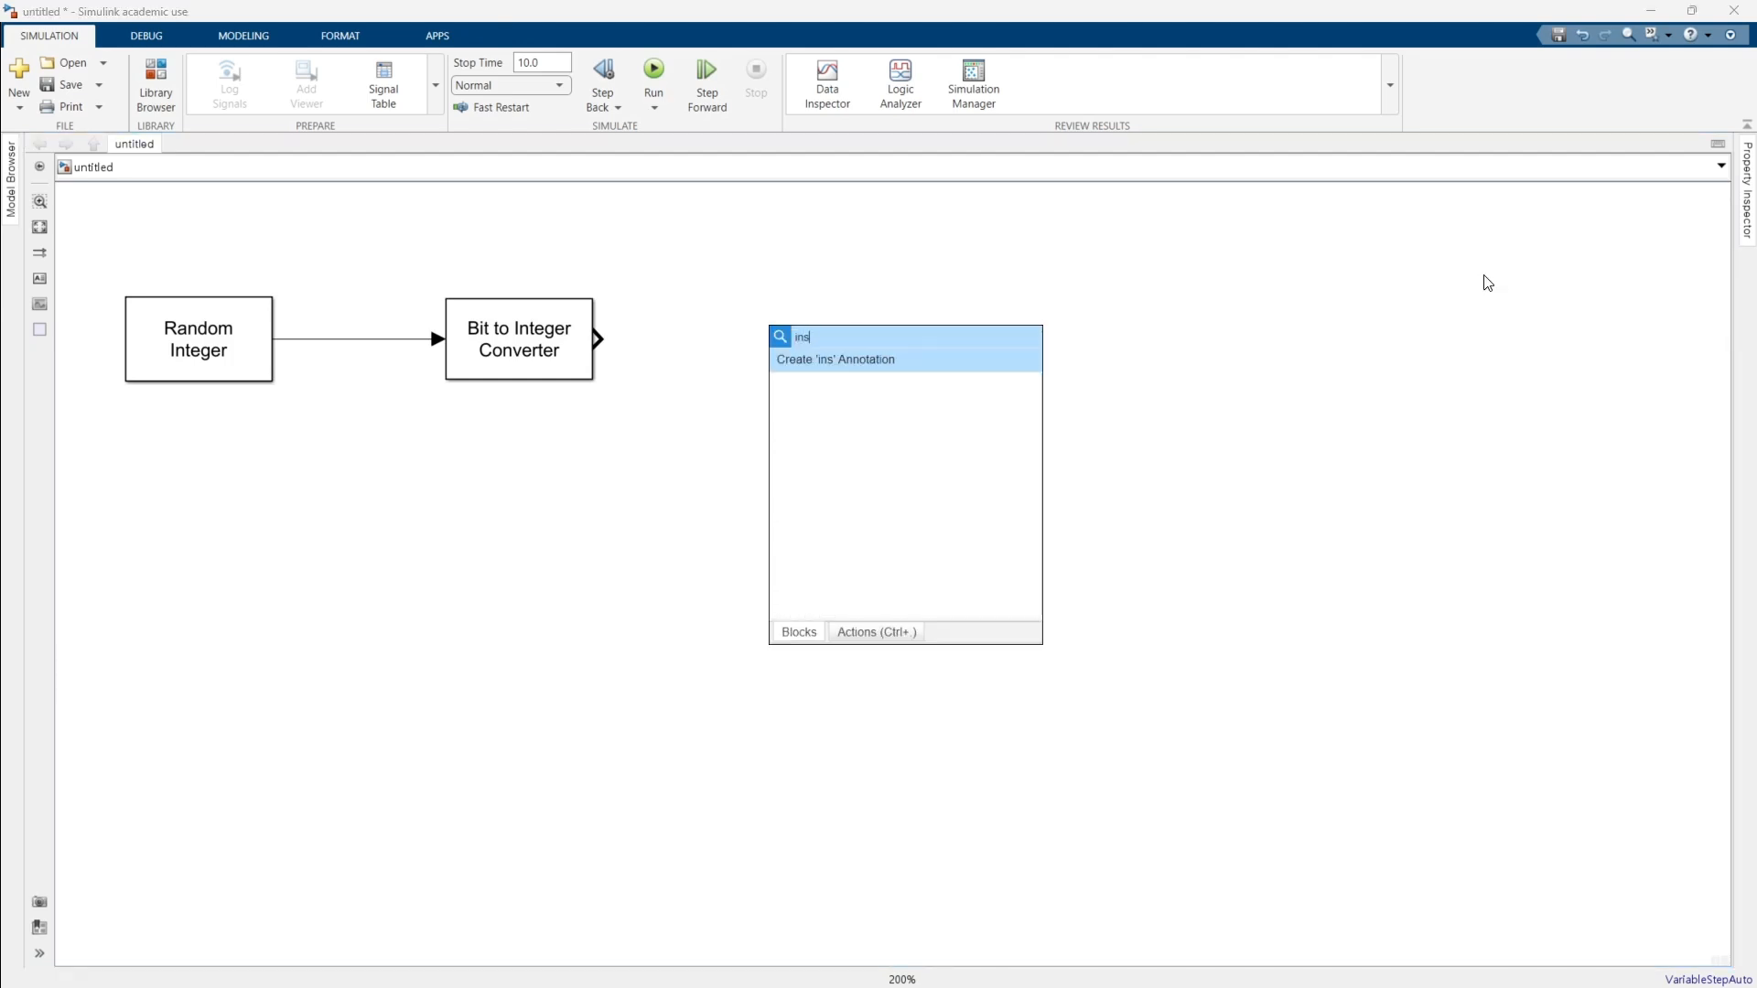
type("te")
key("Return")
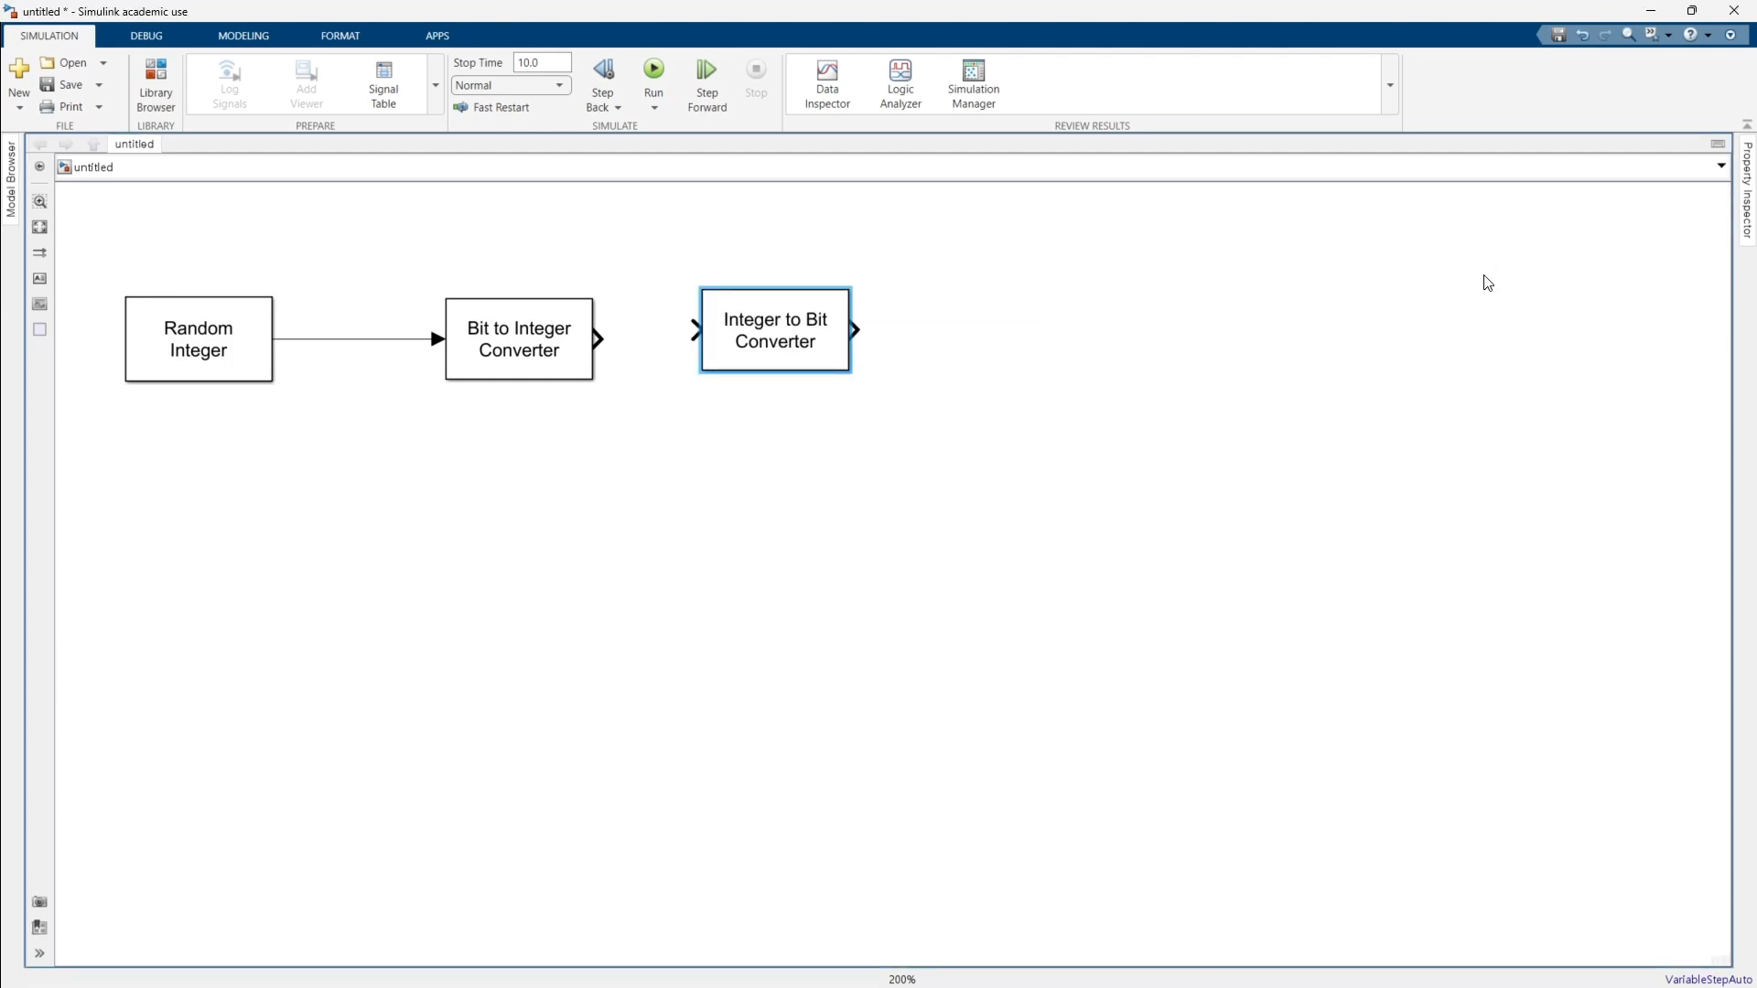
left_click_drag(843, 339, 907, 348)
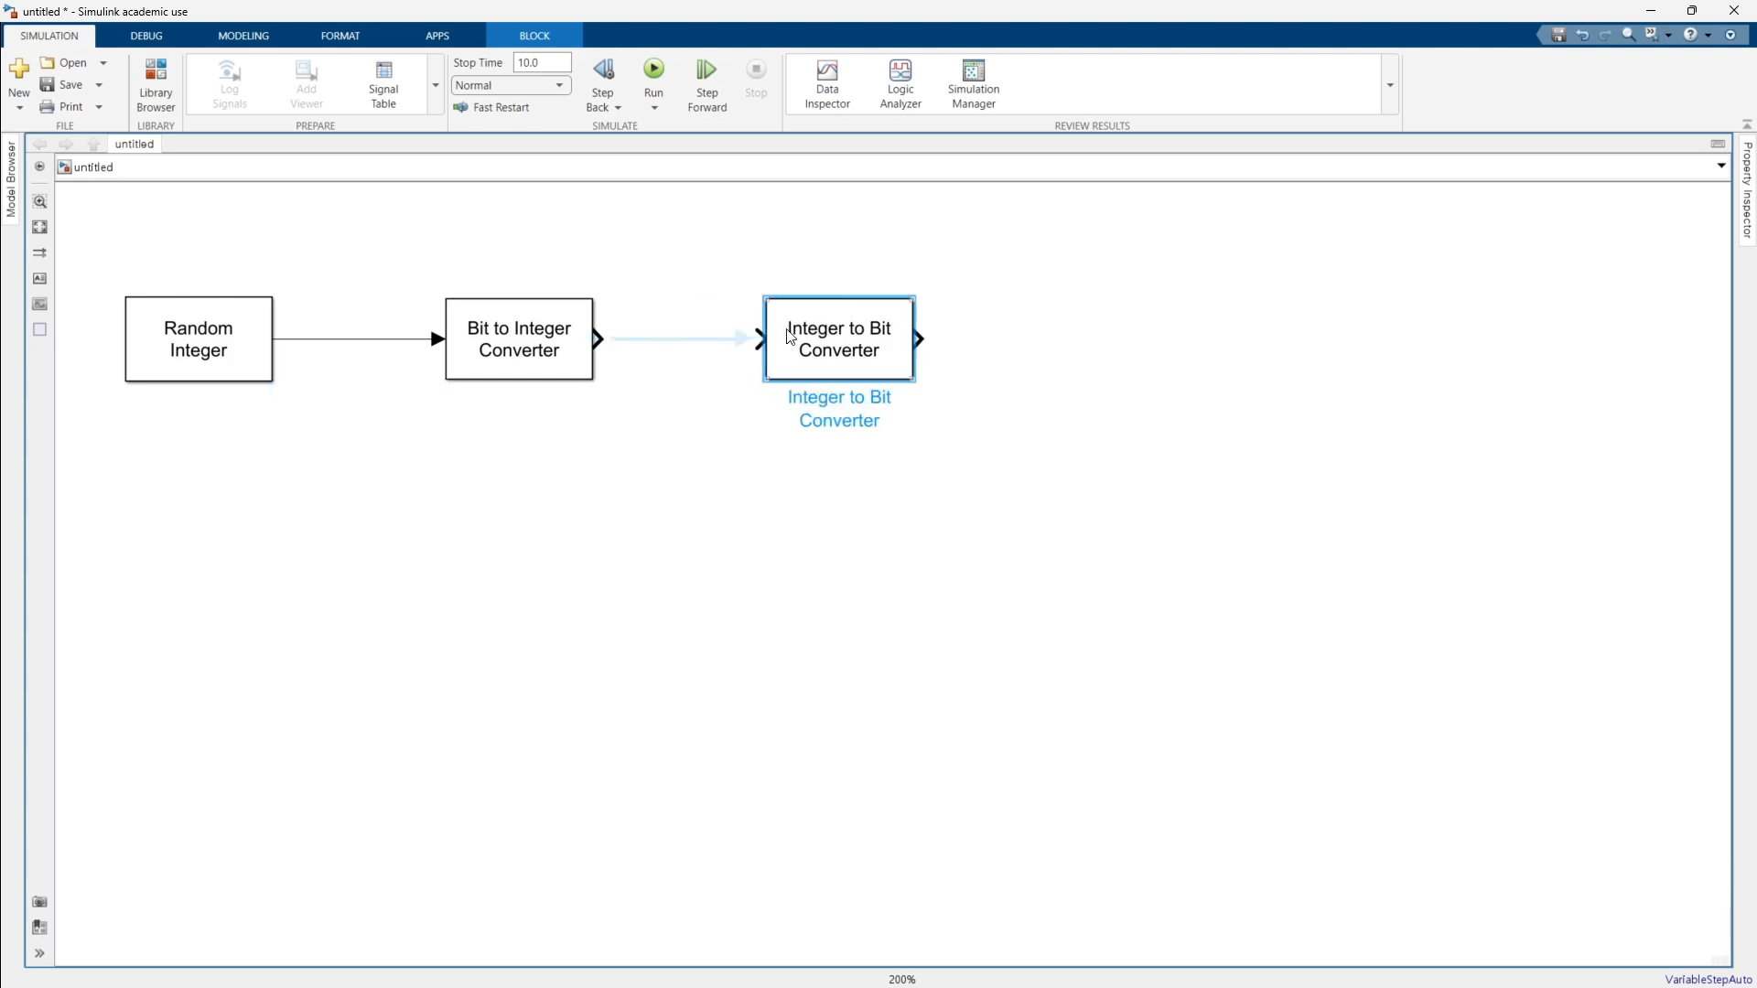
left_click(723, 339)
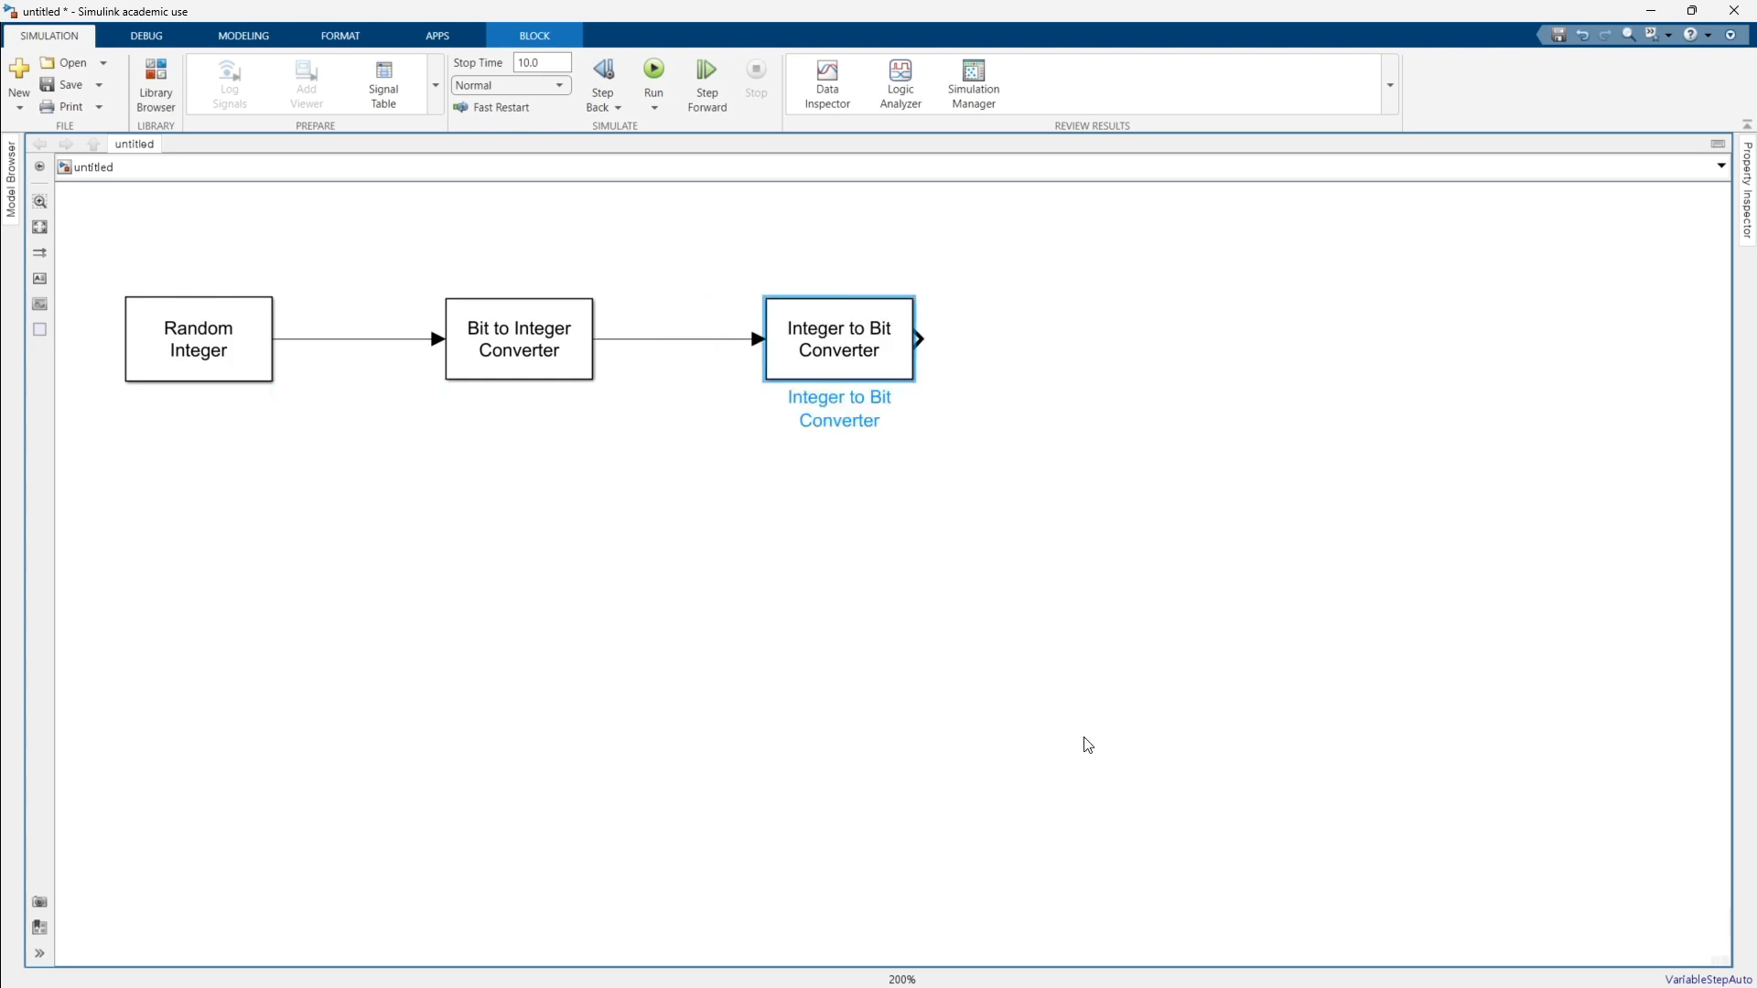
Add a Display block after the Integer to Bit Converter and connect it to the converter's output.
double_click(1123, 345)
type("dis")
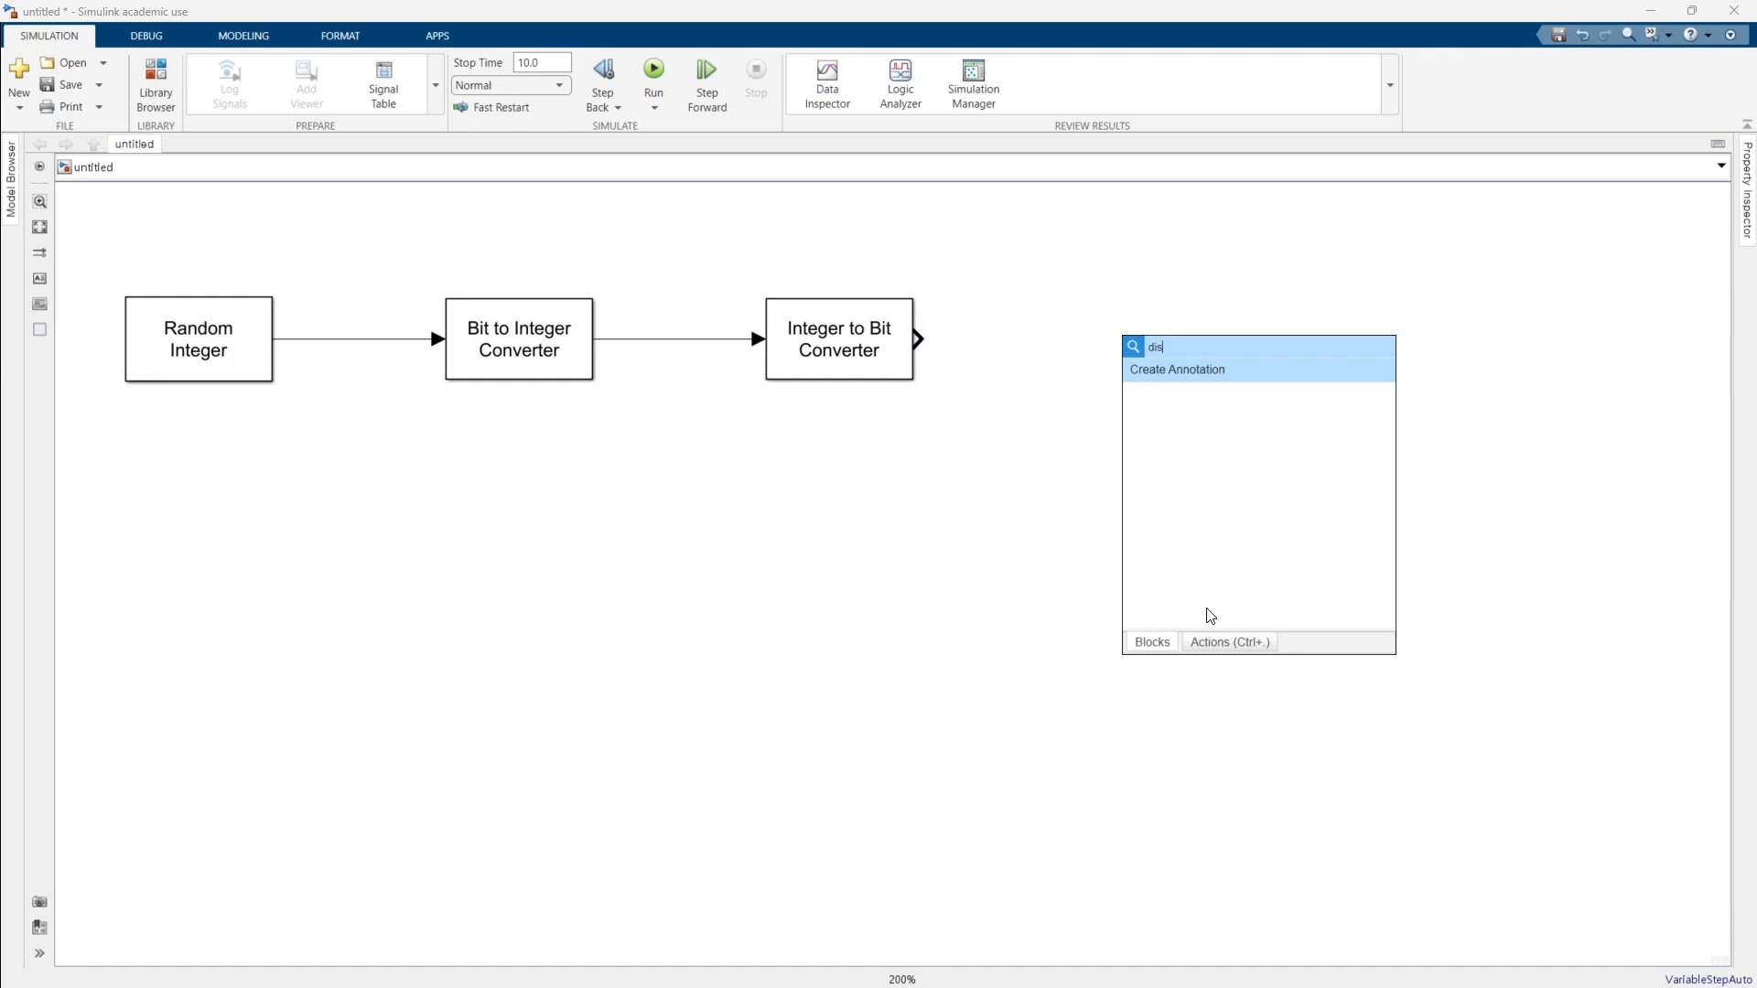
key("Return")
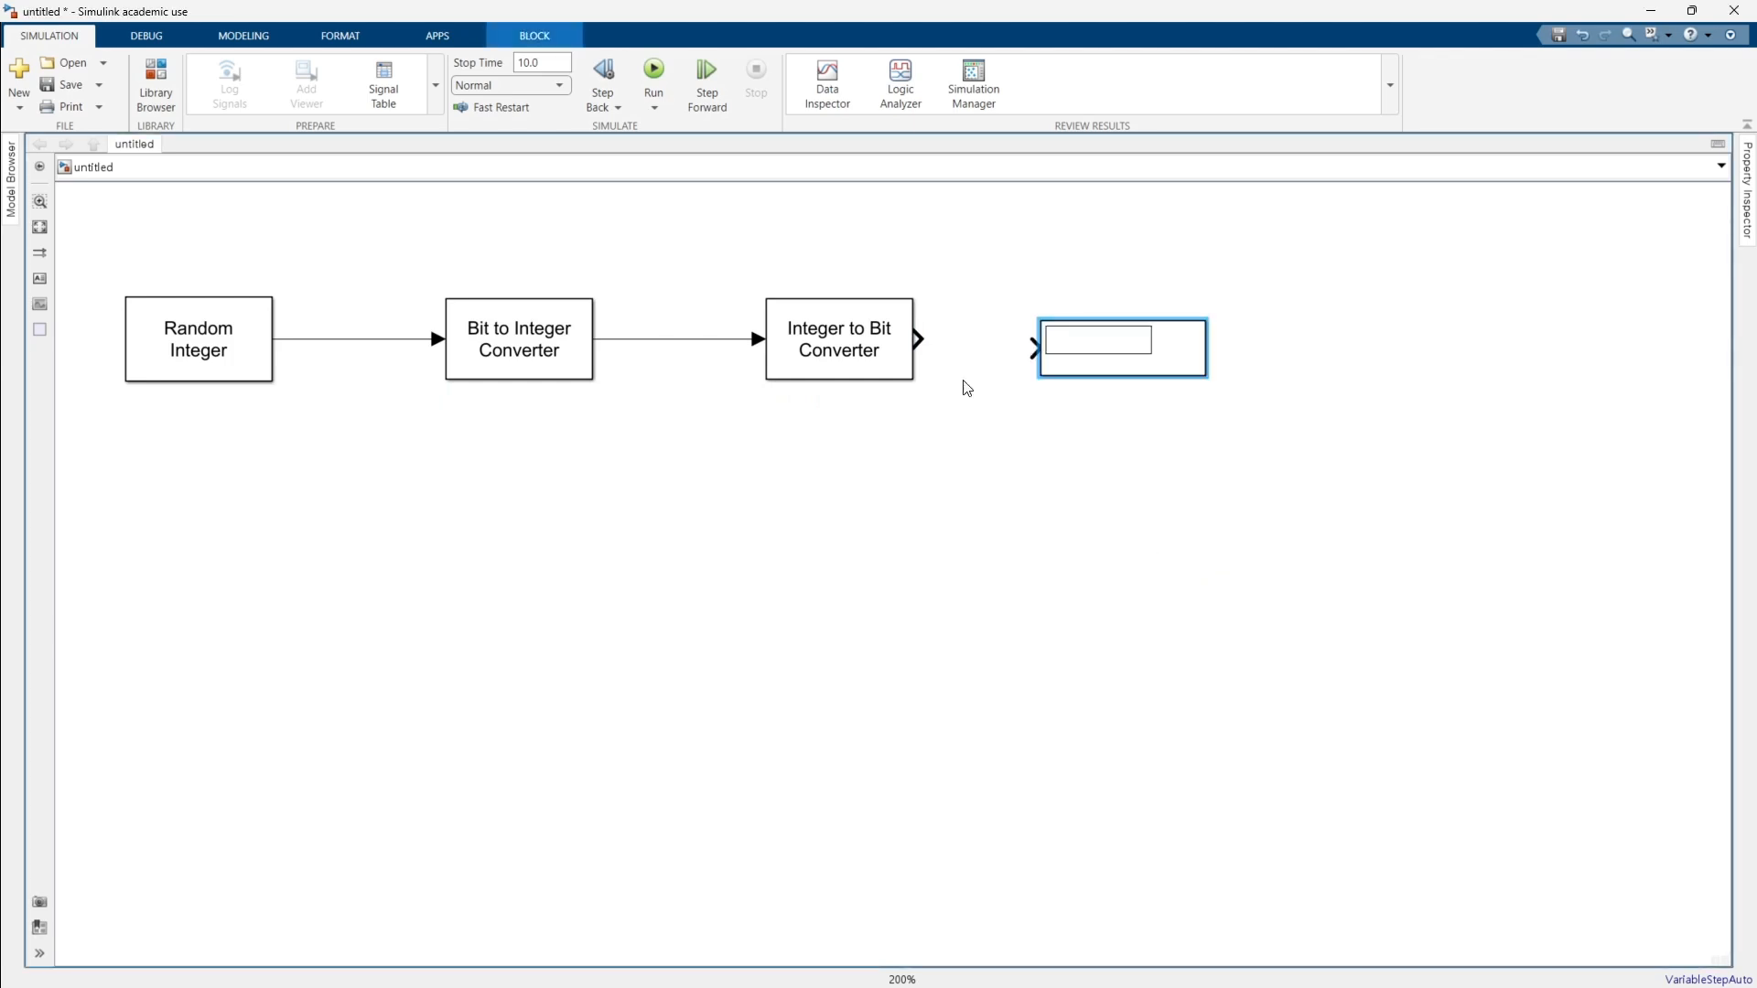
left_click_drag(916, 339, 1155, 348)
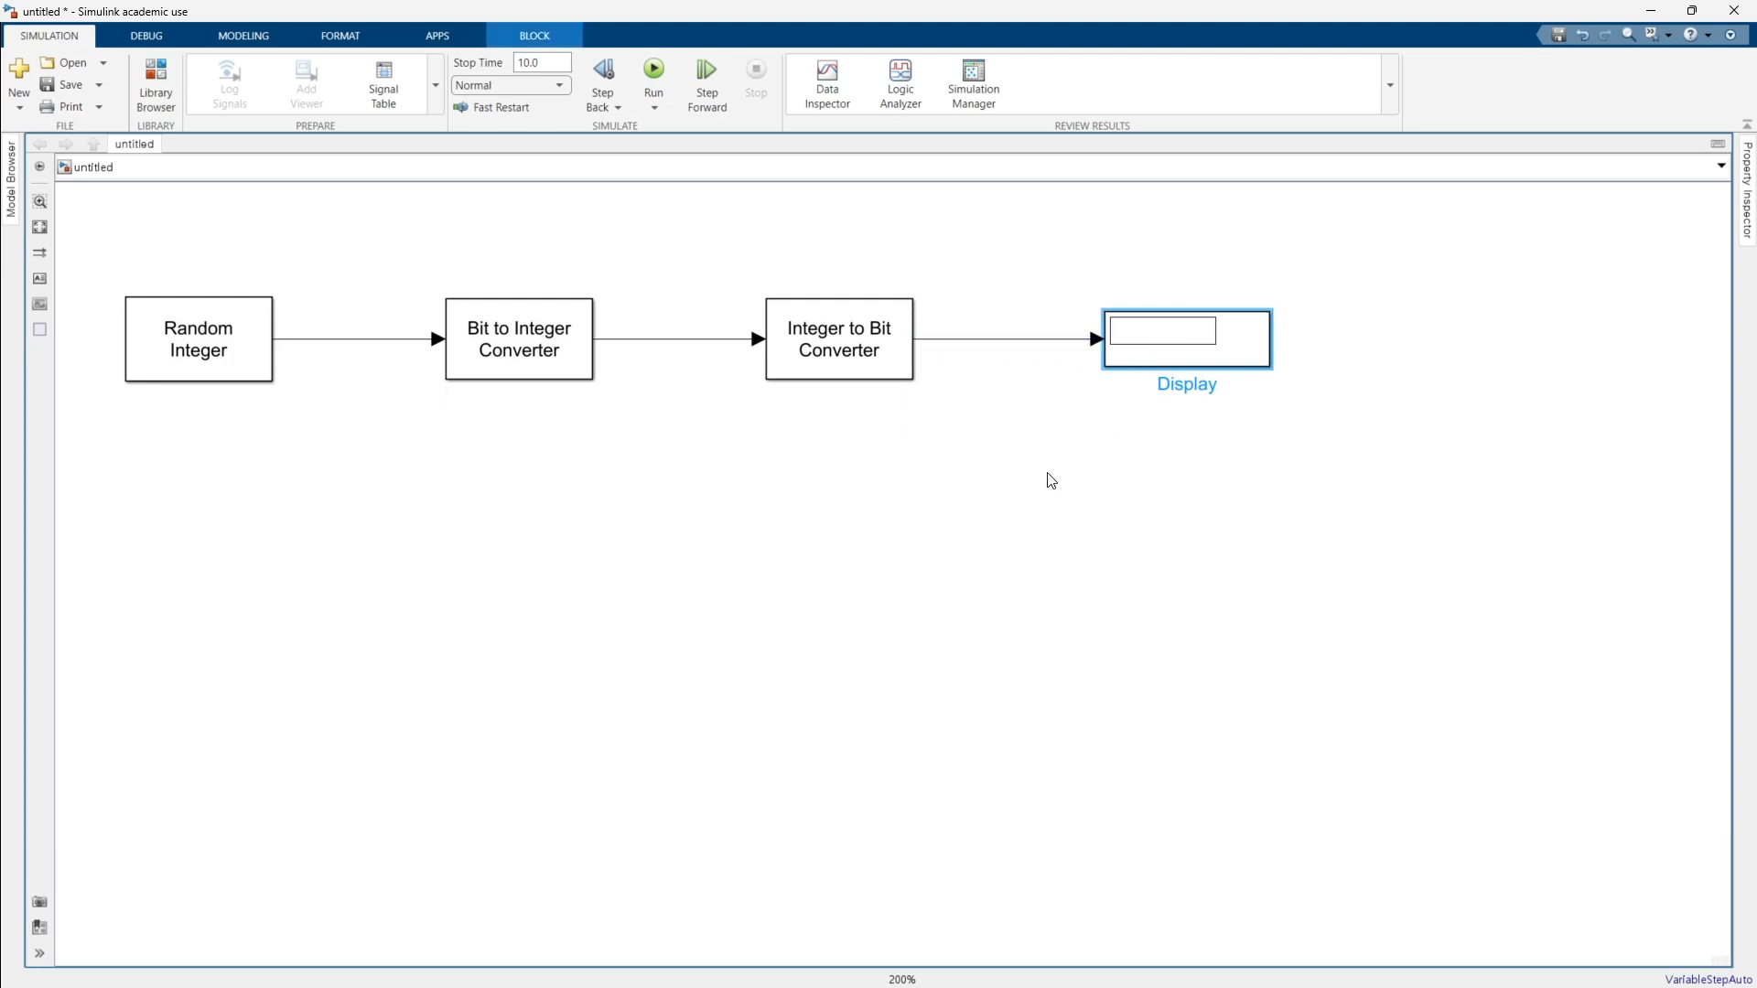
Duplicate the Display block below the original and branch its input from the Bit to Integer Converter's output signal.
key("ctrl+c")
key("ctrl+v")
left_click_drag(1216, 381, 1197, 486)
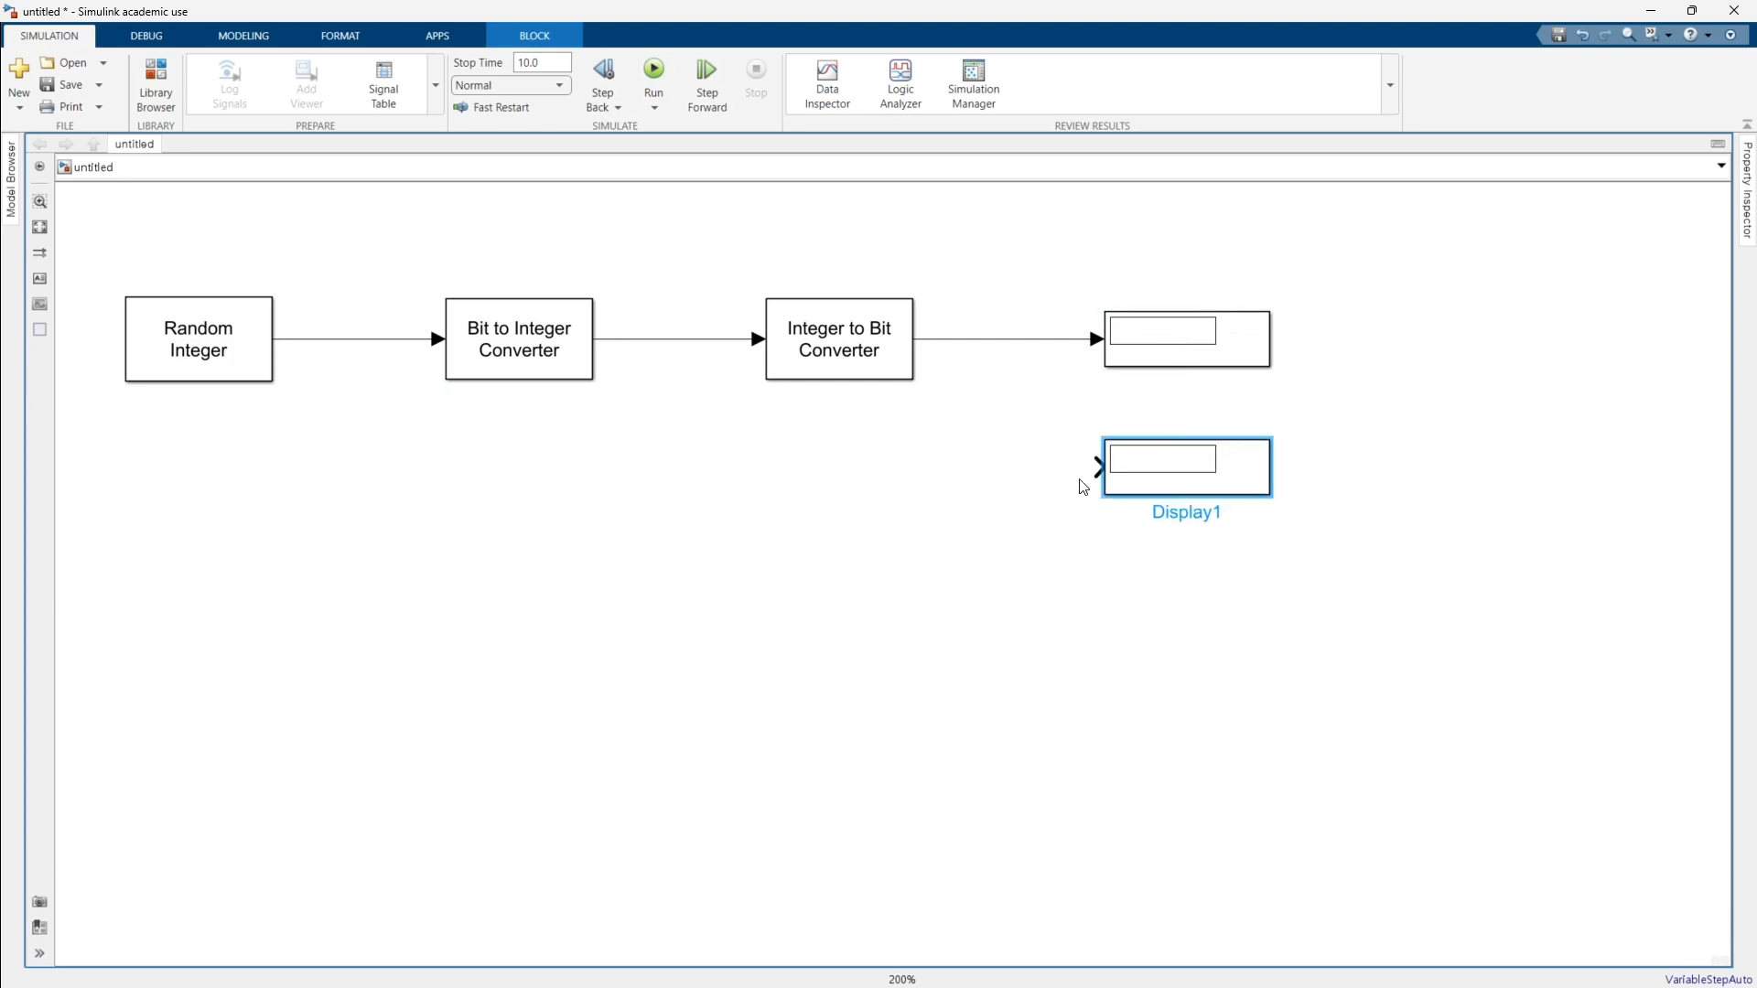
left_click_drag(1095, 468, 685, 340)
Add a third Display block below the second and branch its input from the Random Integer Generator's output signal.
left_click(1206, 483)
key("ctrl+c")
key("ctrl+v")
left_click_drag(1206, 510, 350, 339)
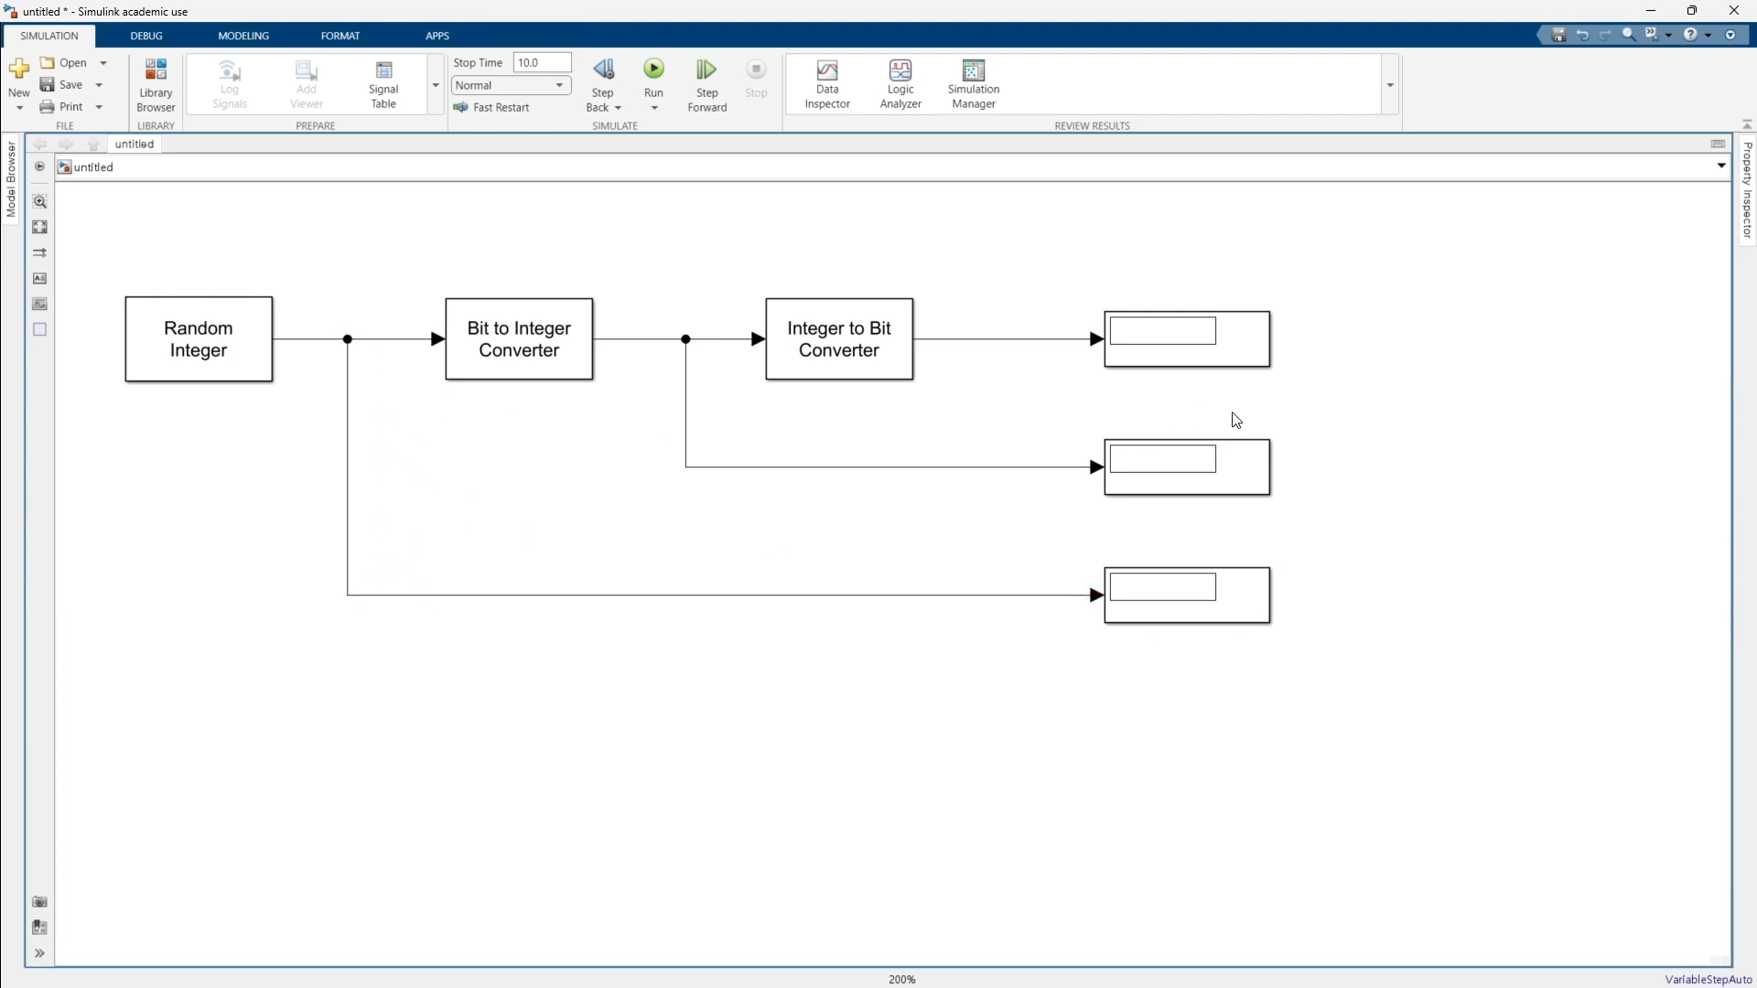
key("space")
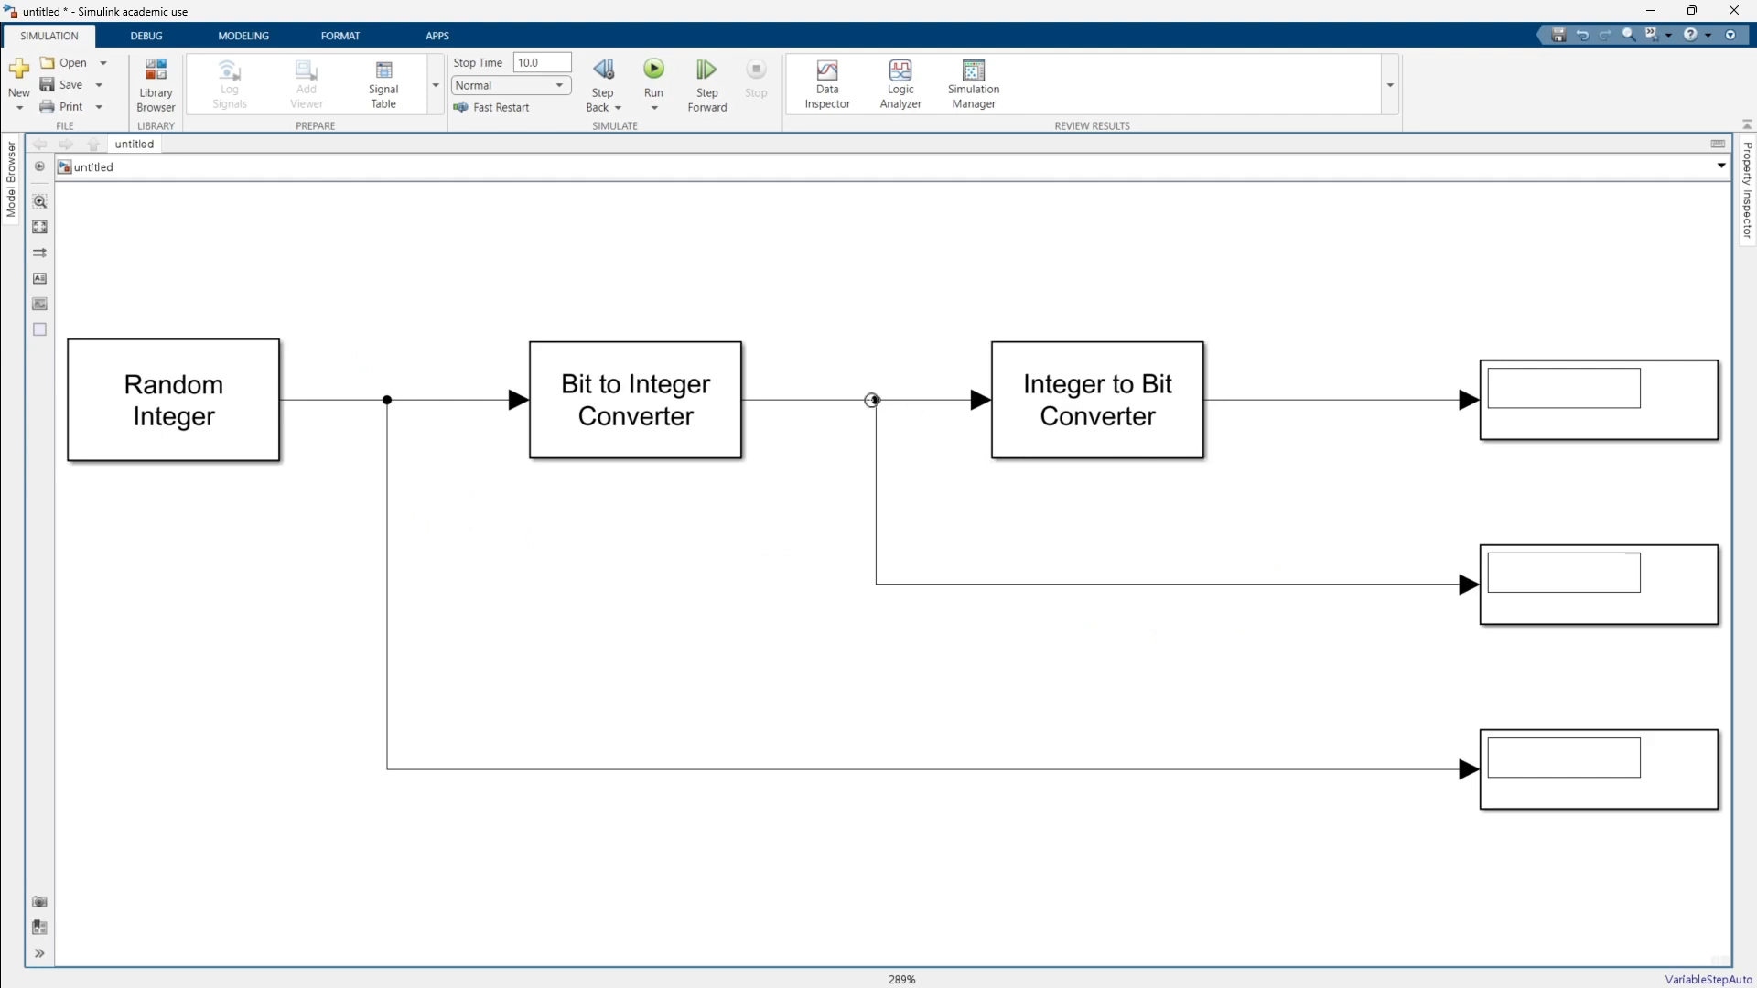
Set the Random Integer Generator's set size to 2.
left_click(235, 420)
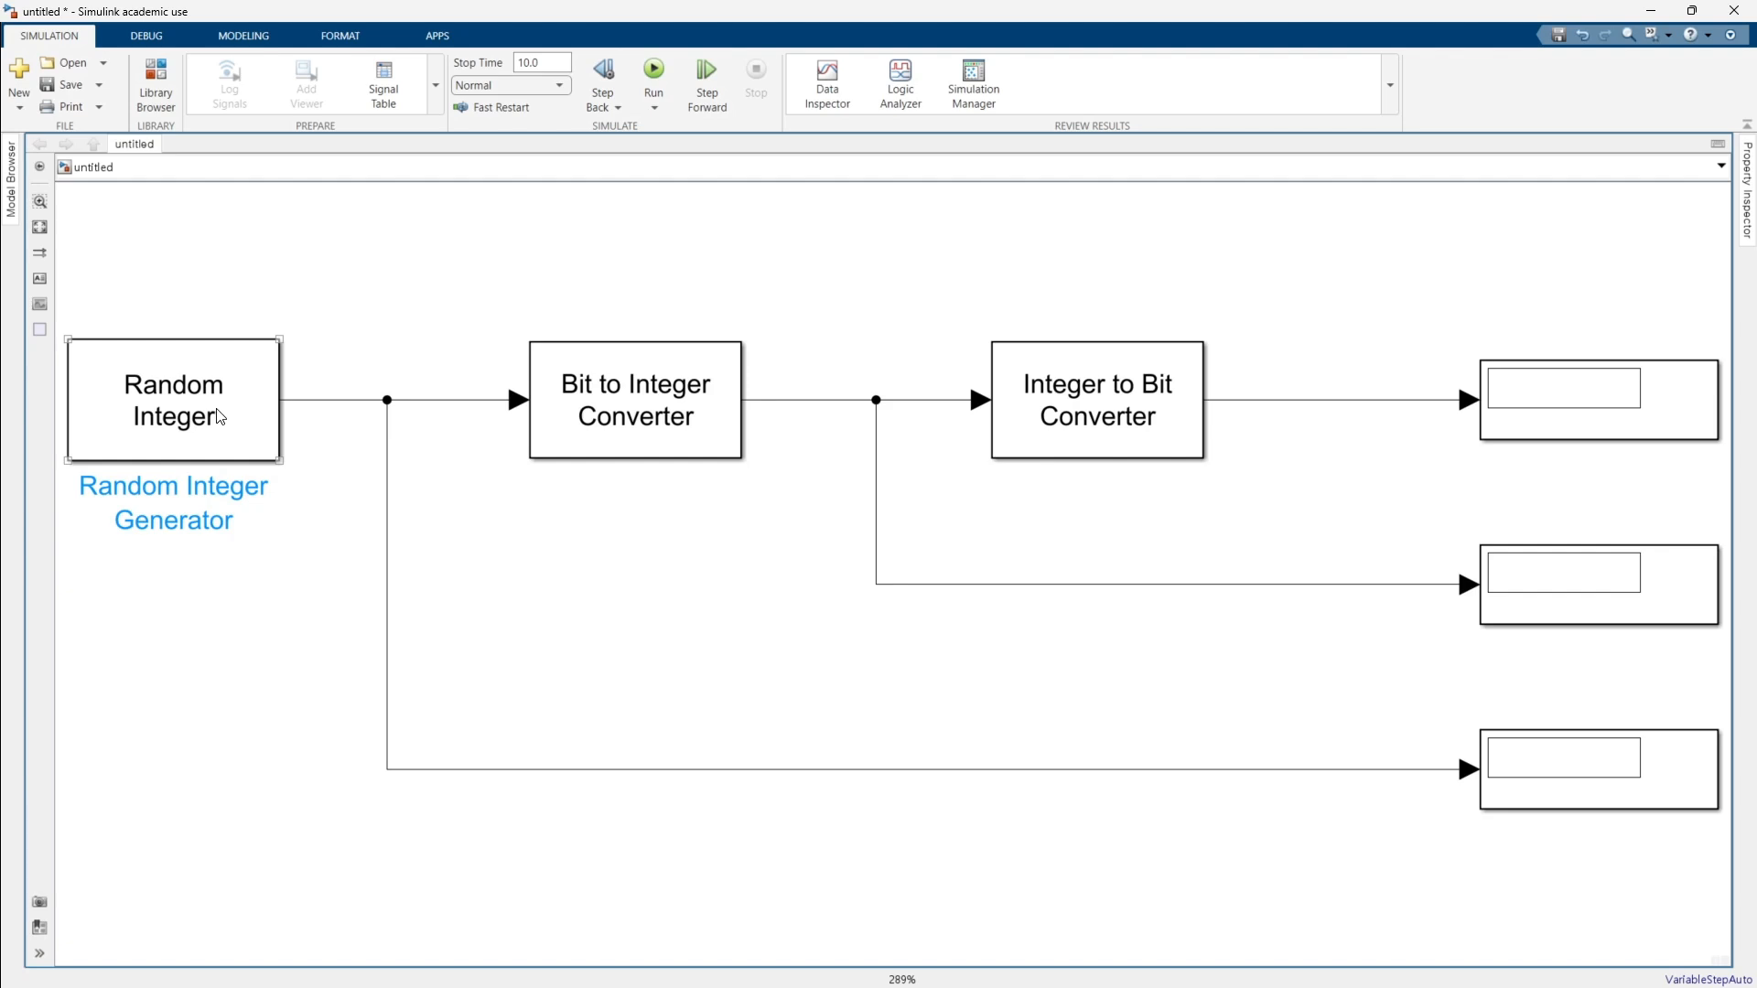
double_click(220, 418)
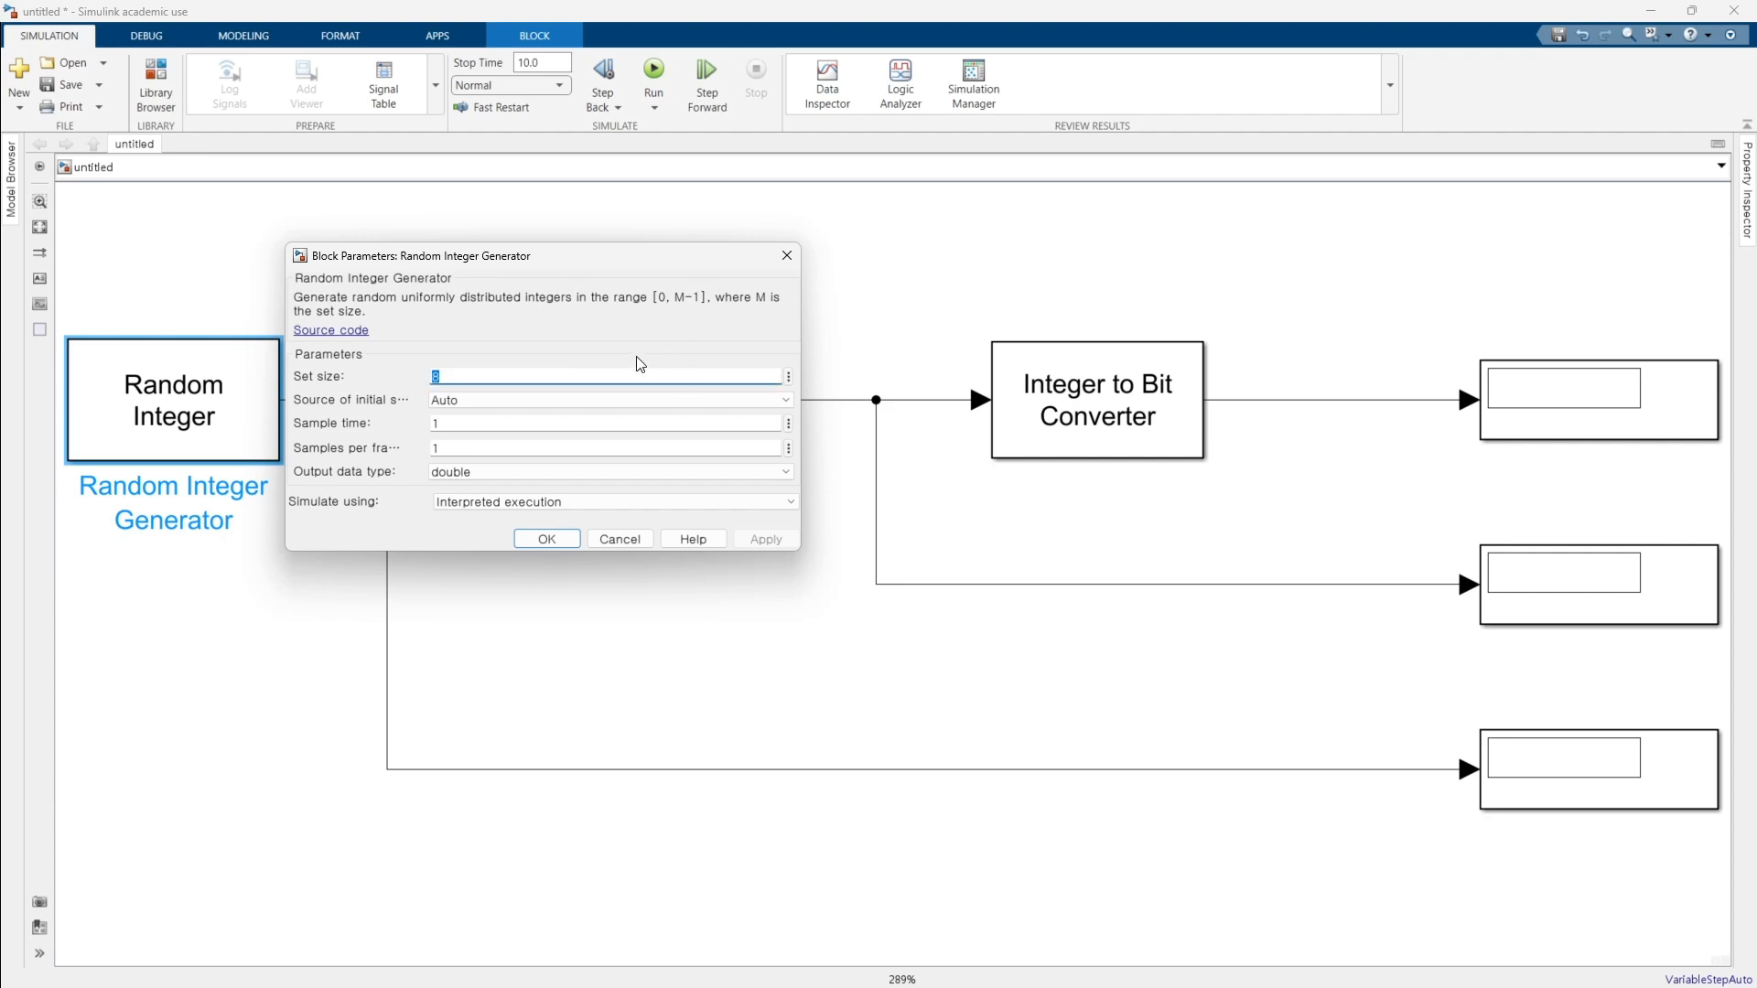
type("2")
key("Return")
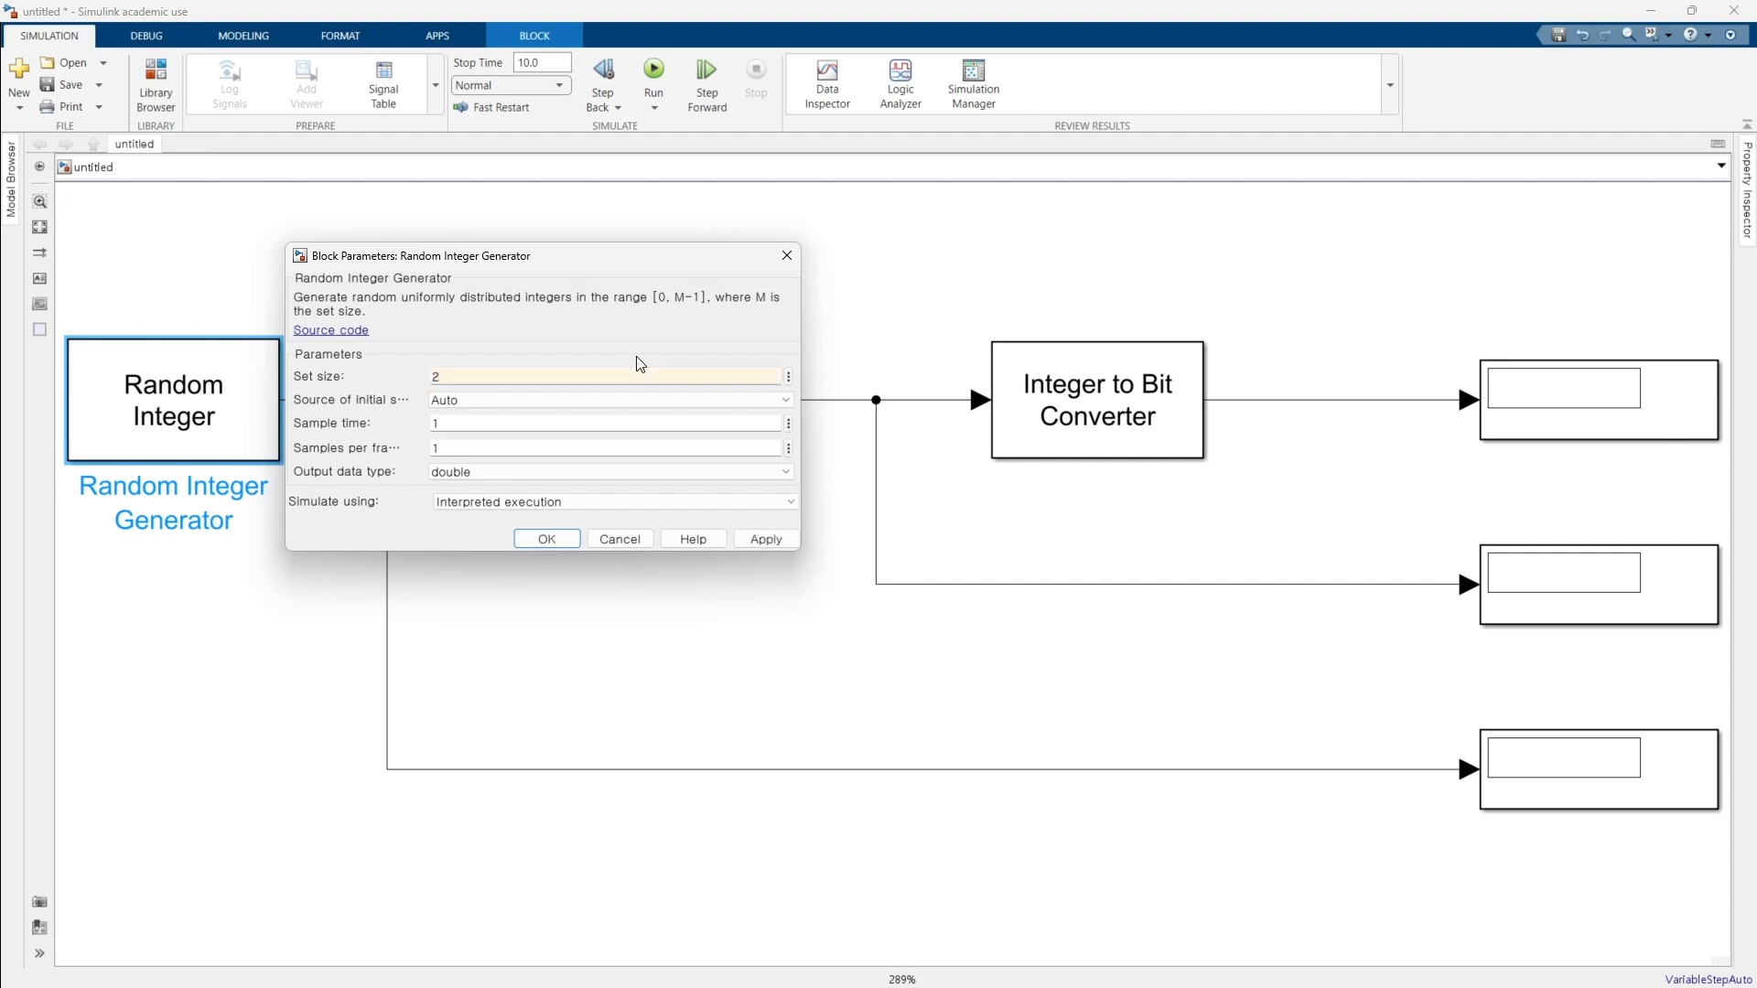
left_click(548, 540)
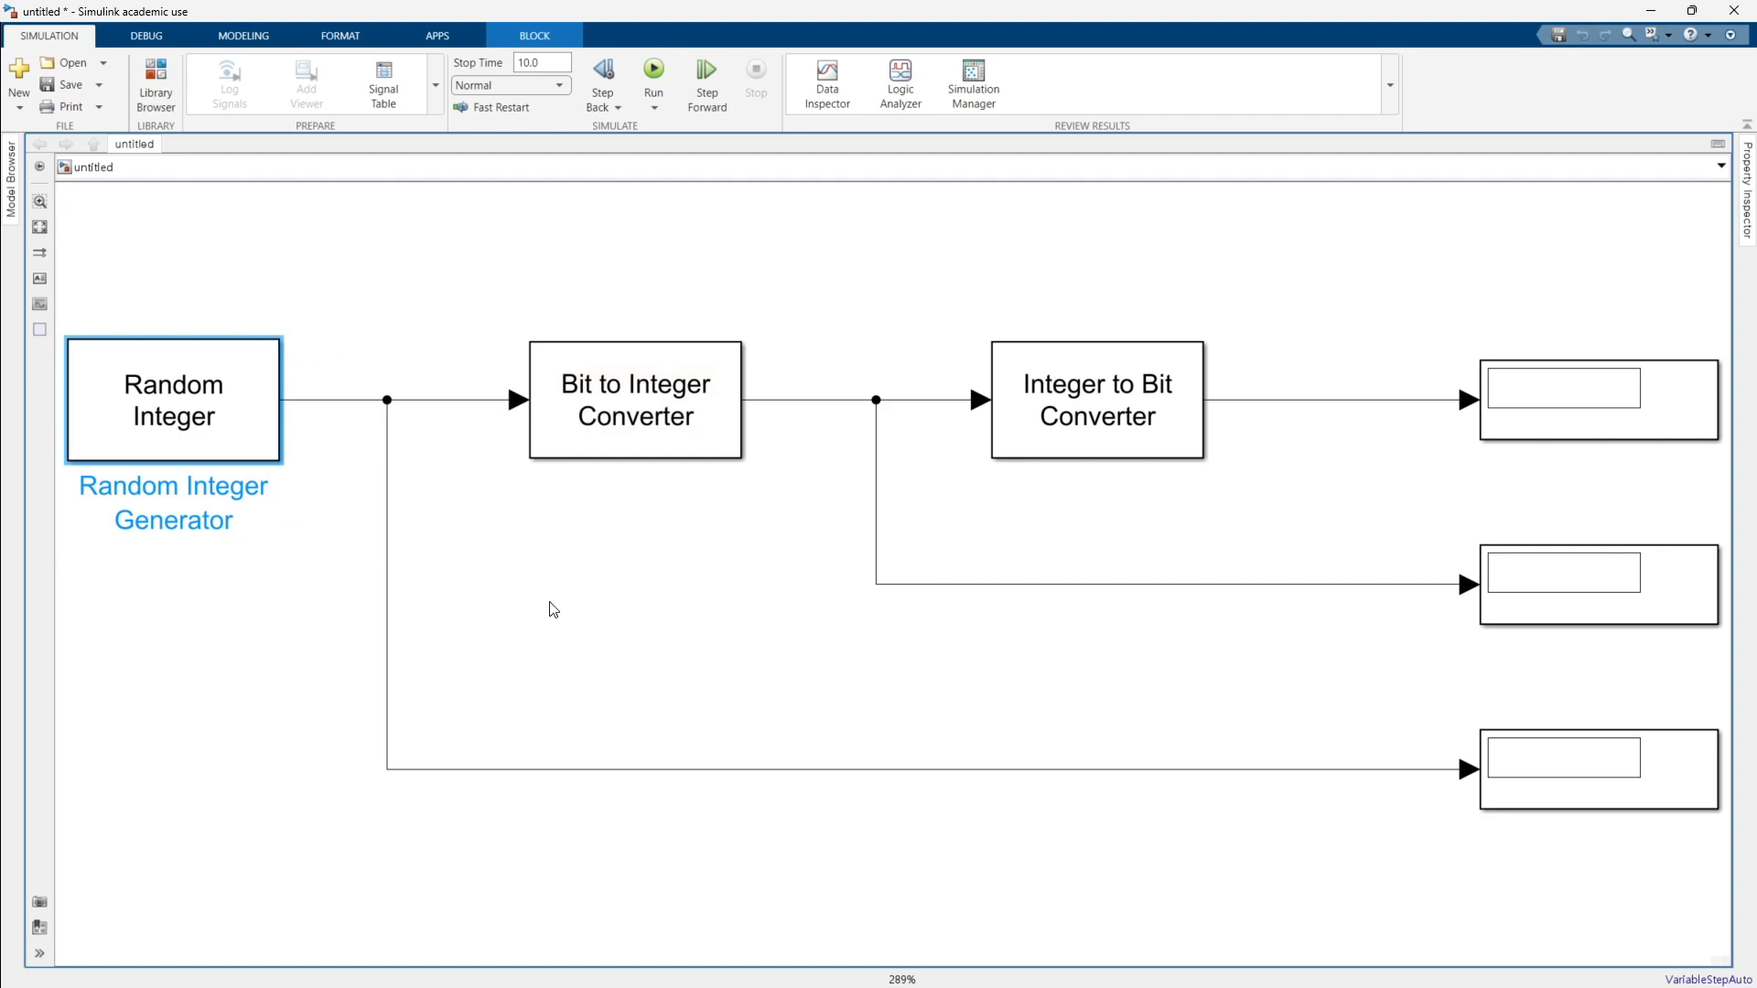
Check the Bit to Integer Converter's number of bits per integer, and set the Random Integer Generator's samples per frame to 3.
double_click(670, 421)
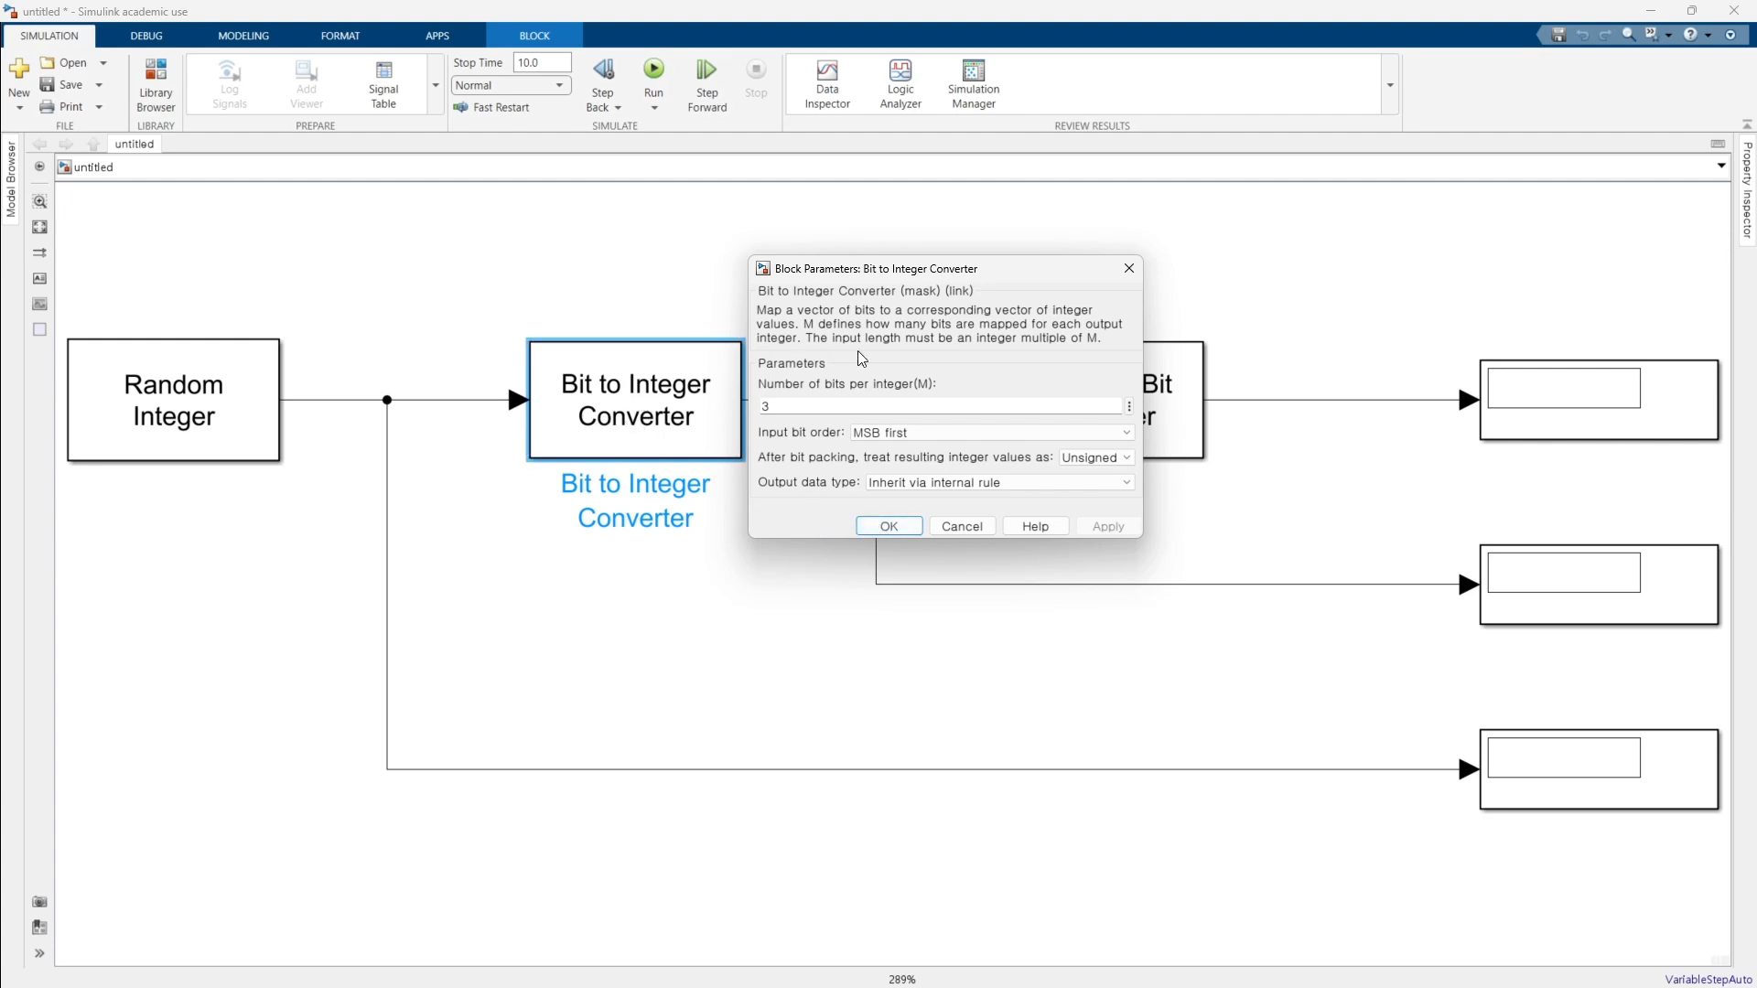
left_click(891, 524)
double_click(243, 413)
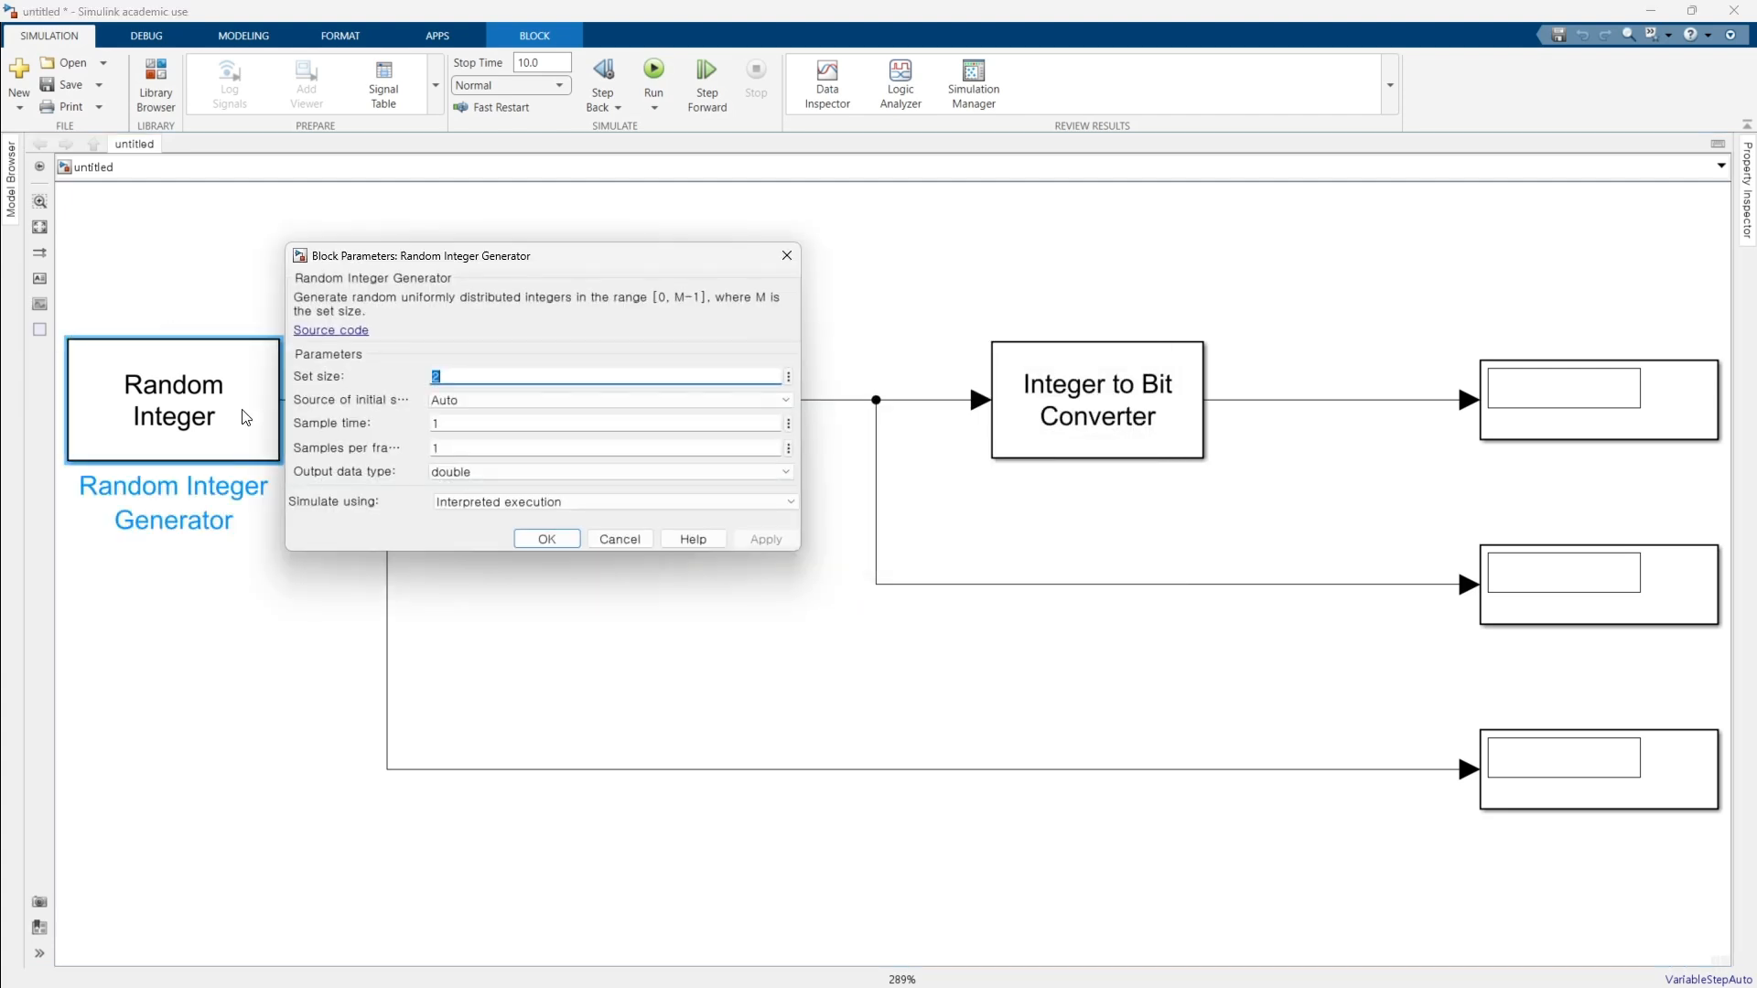
double_click(435, 448)
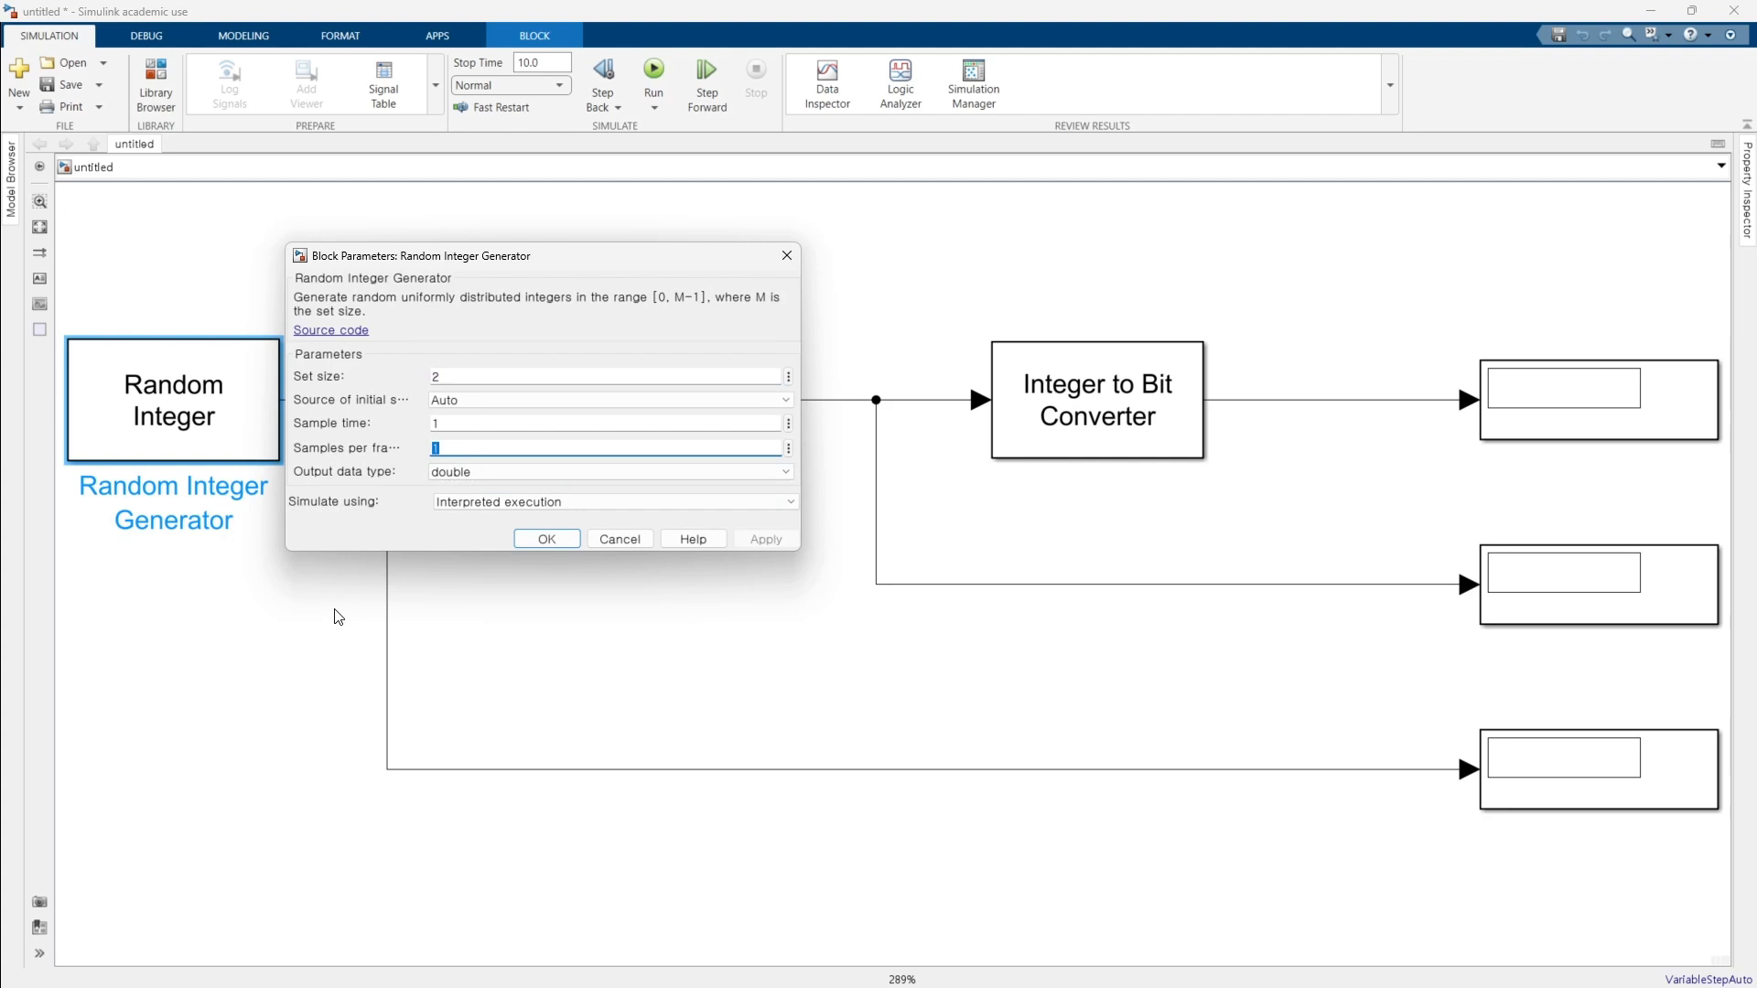
type("3")
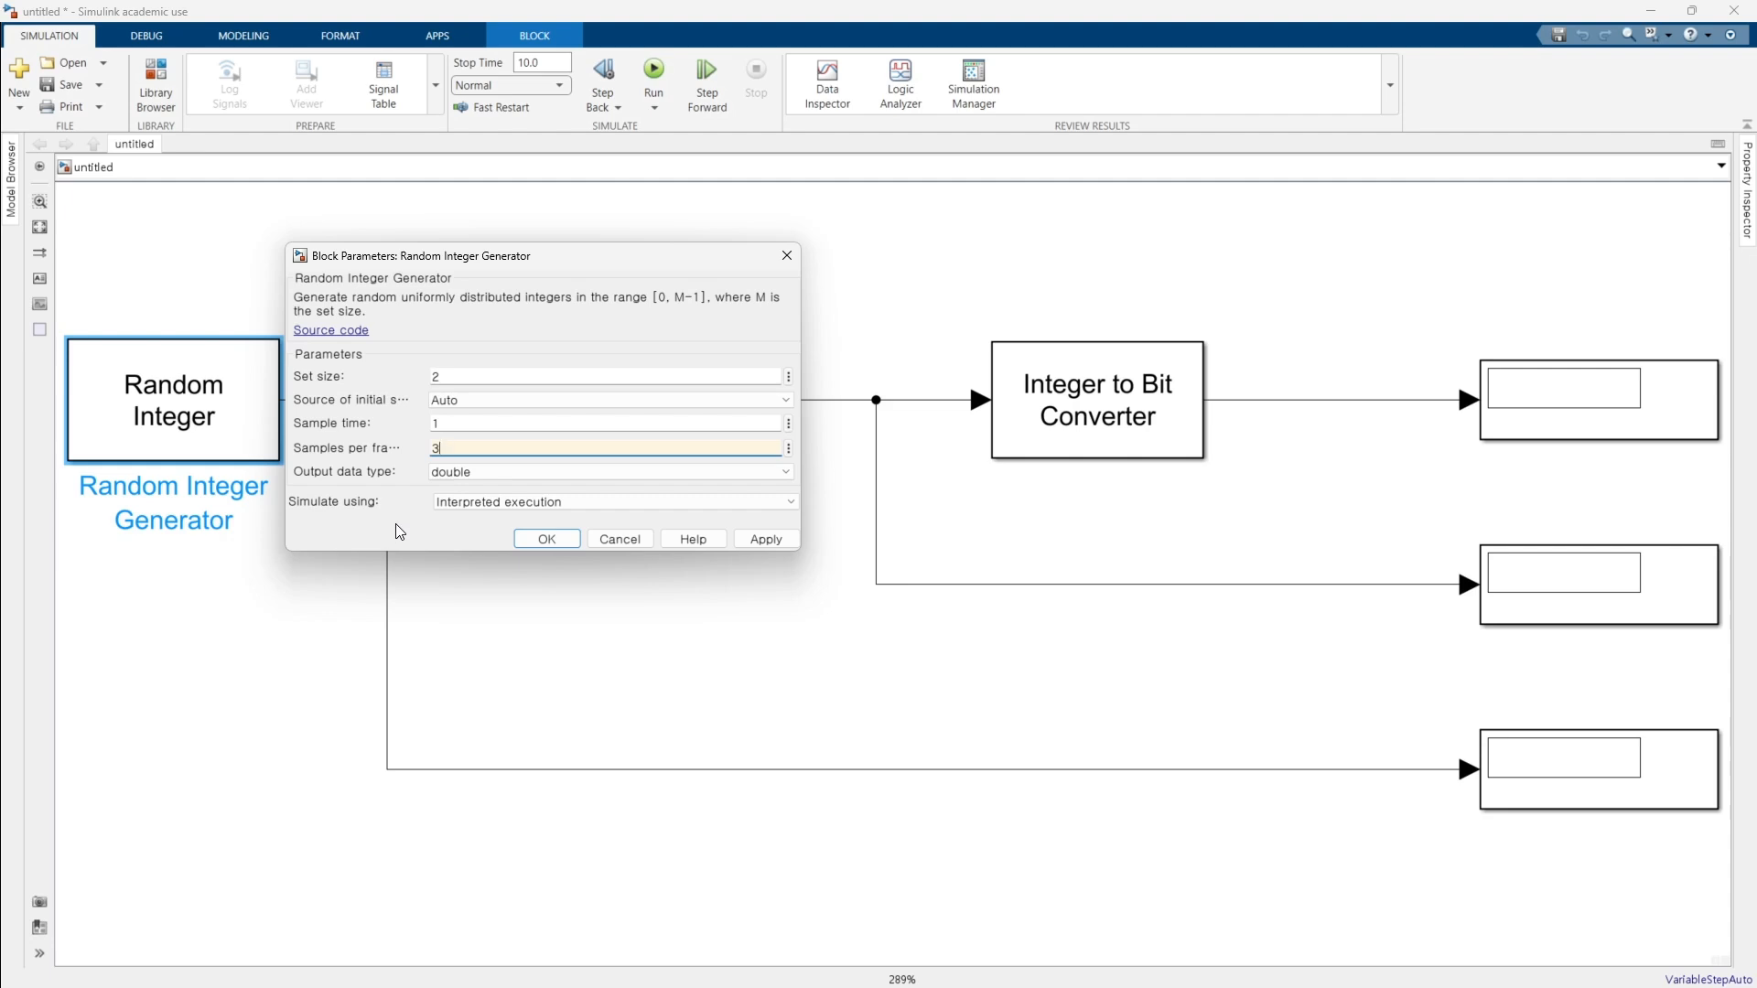
left_click(545, 539)
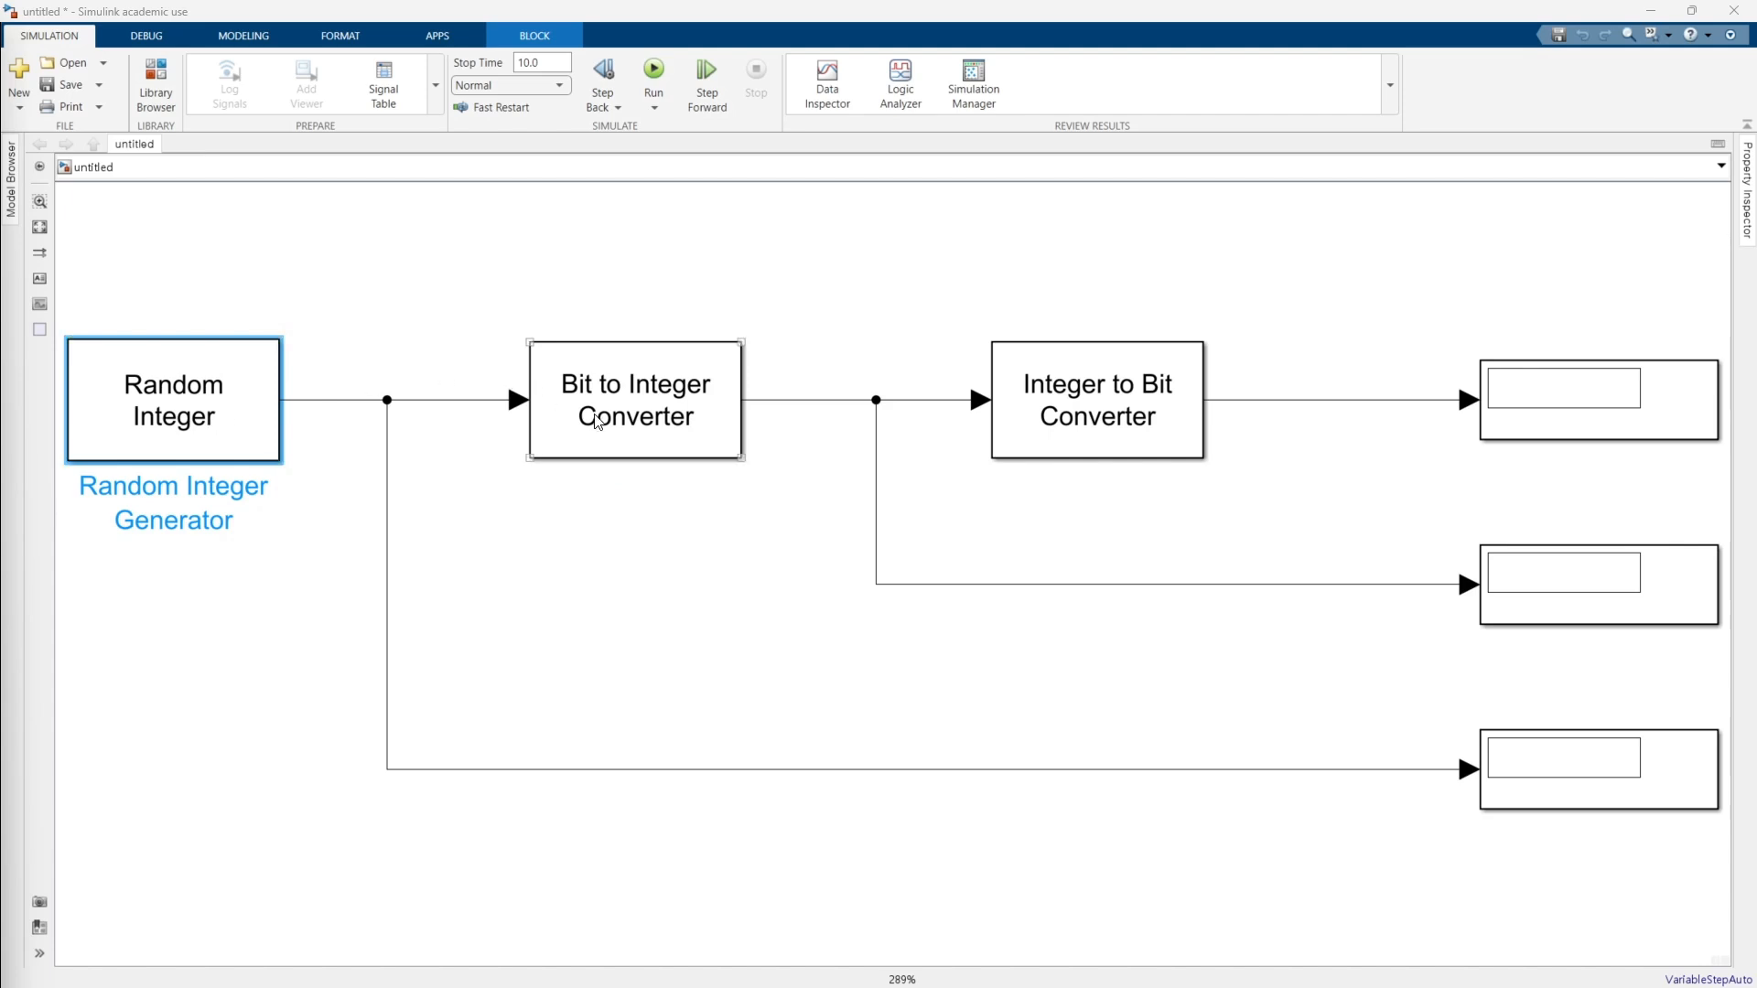
Review the Integer to Bit Converter's number of bits per integer and other parameters, keeping the settings as they are.
left_click(632, 412)
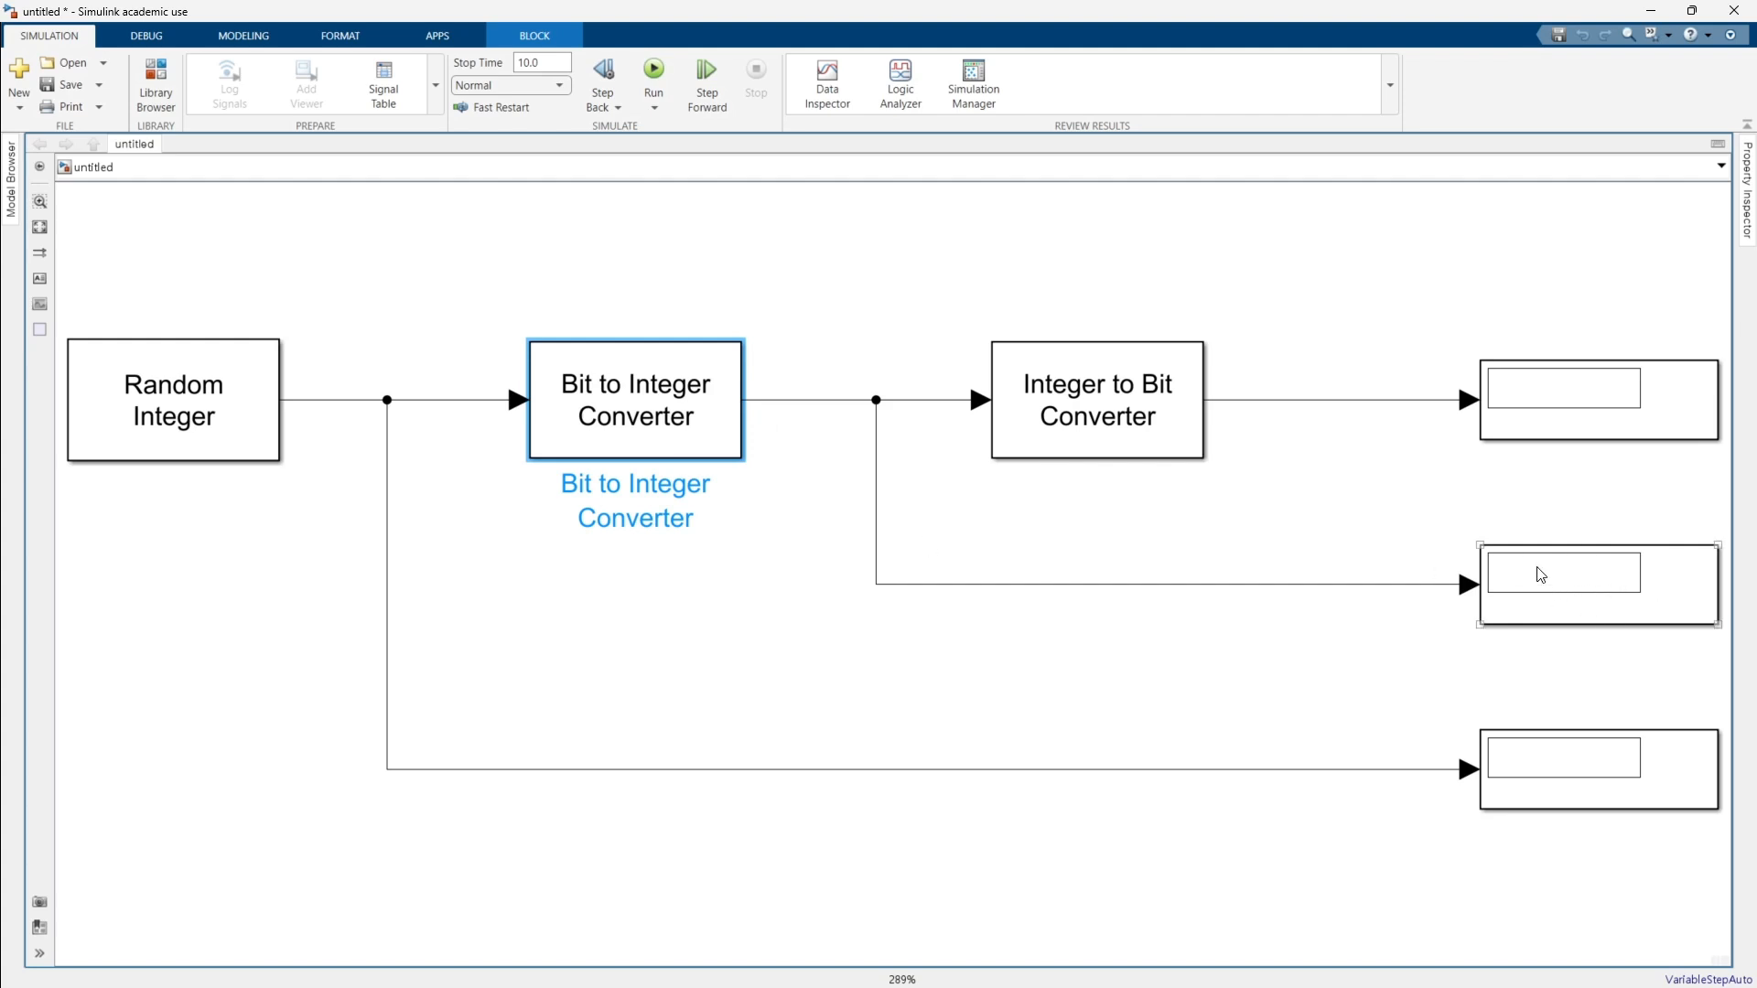
double_click(1149, 409)
left_click(1250, 485)
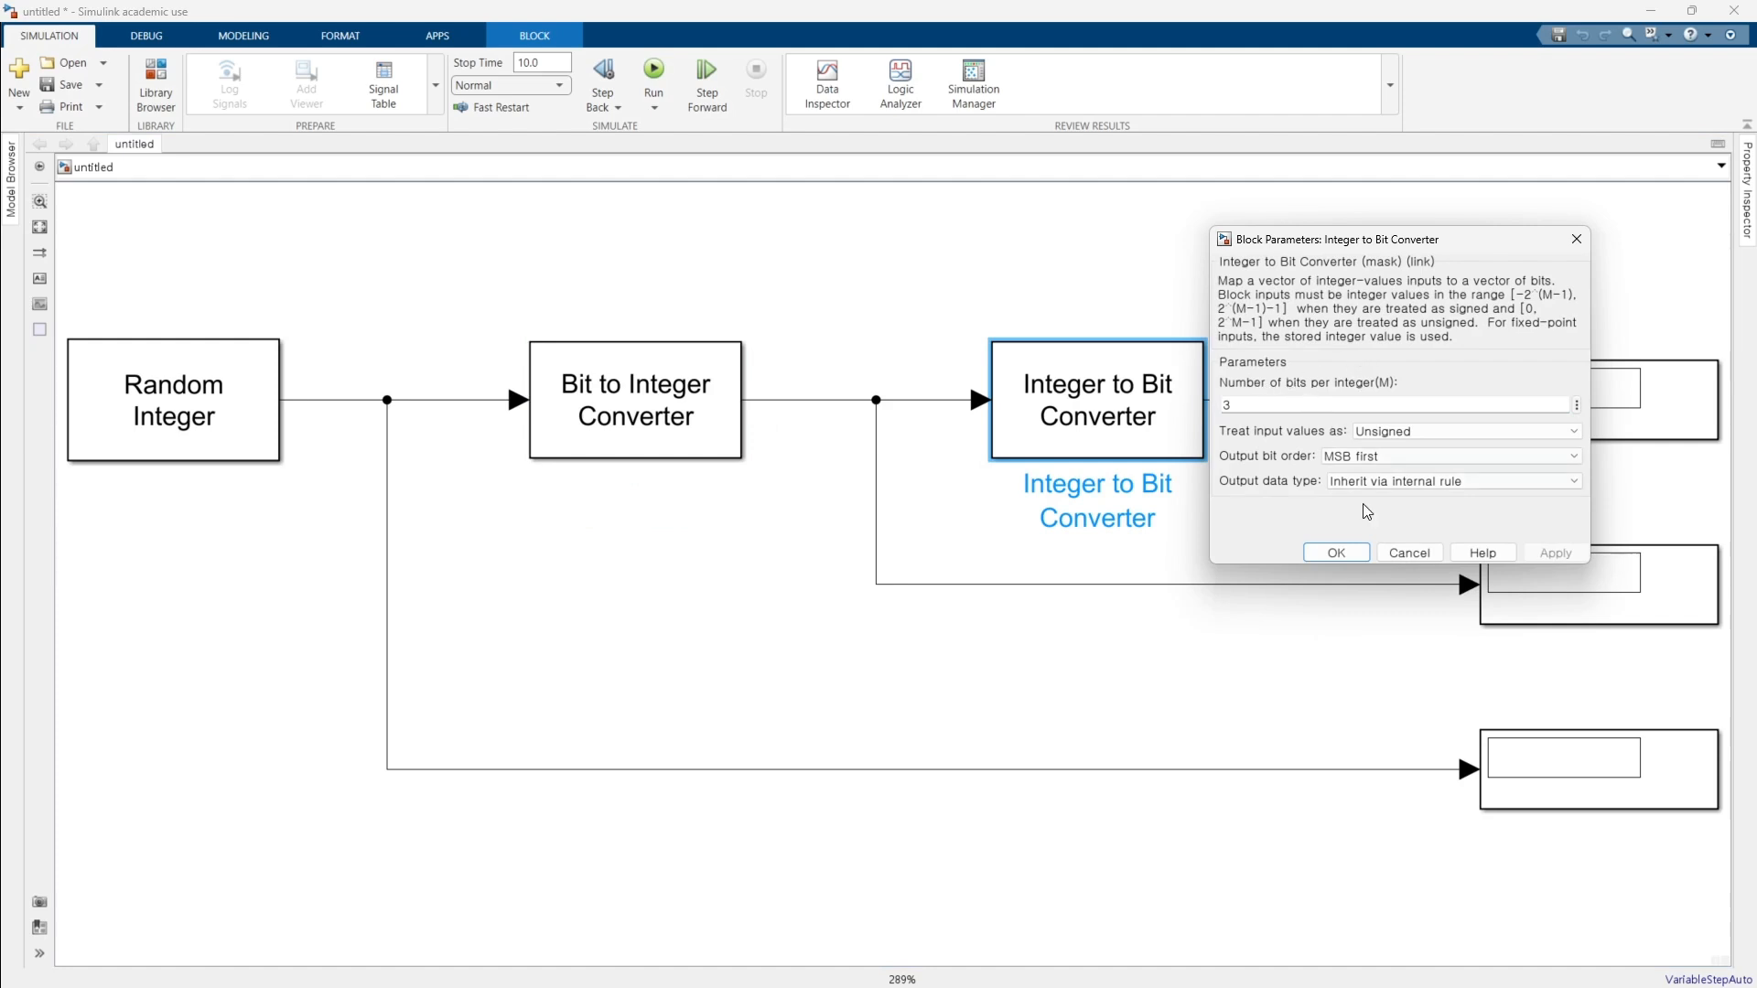
left_click(1335, 553)
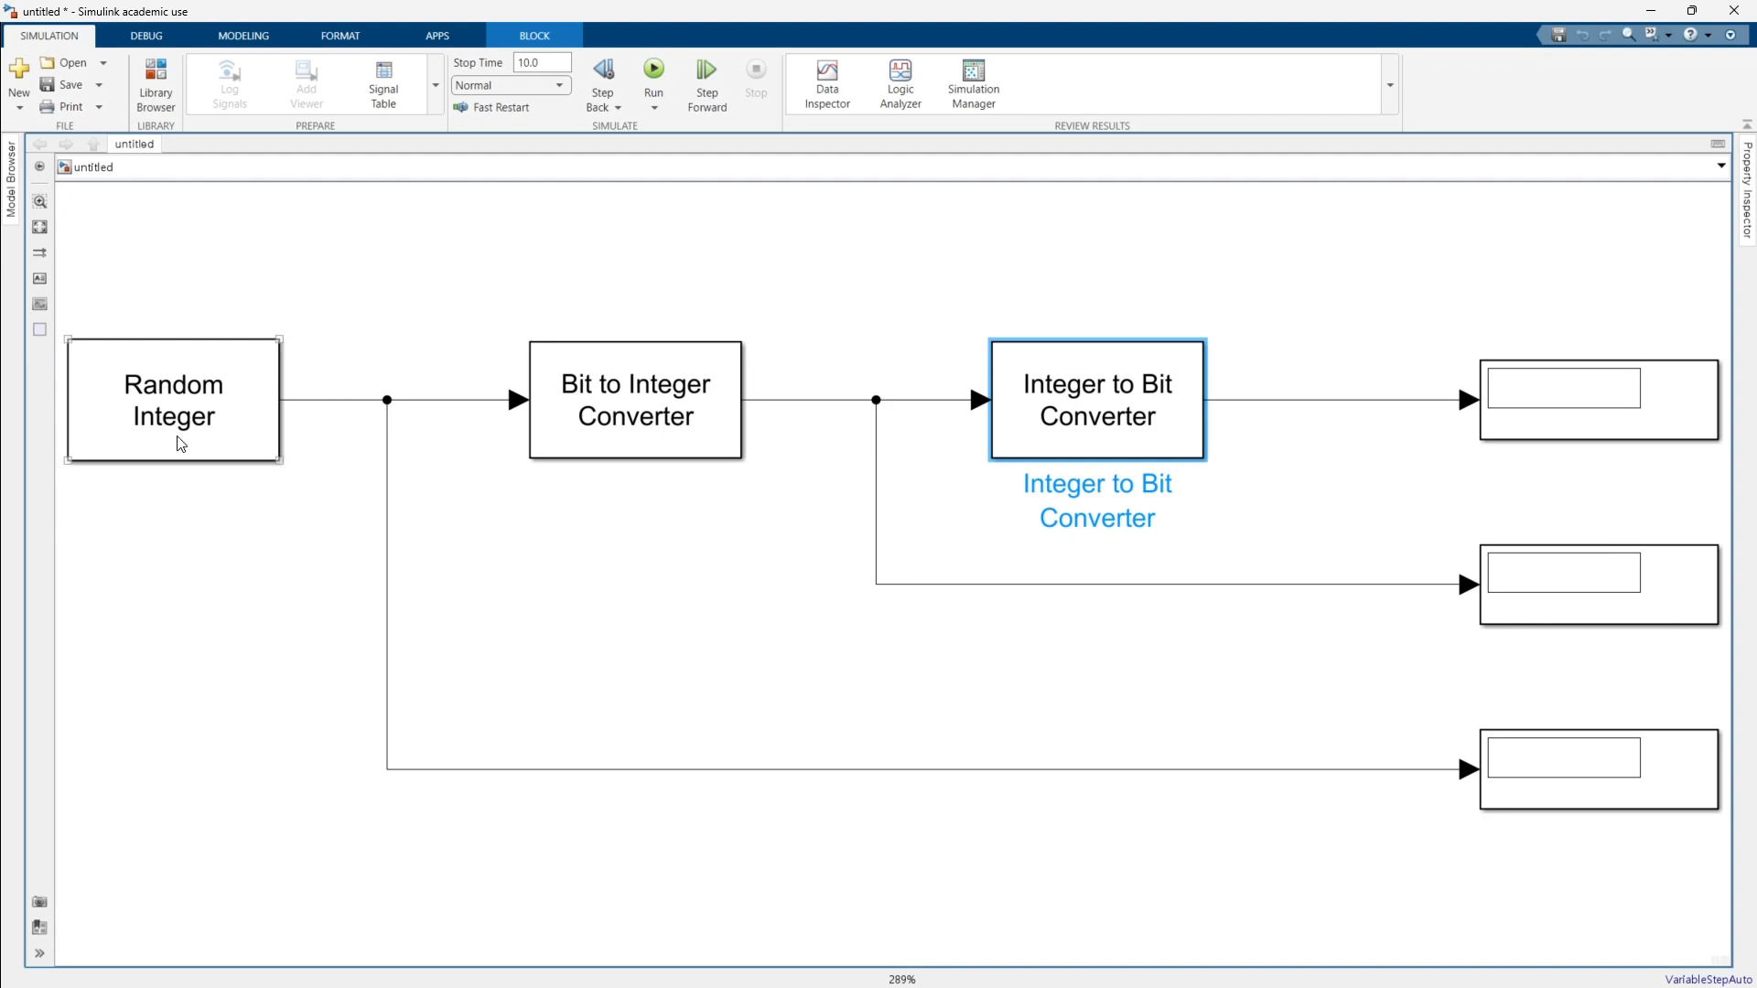
Run the simulation and enlarge the Display blocks for the generated and recovered bits so each shows all three vector elements.
left_click(202, 410)
left_click(656, 71)
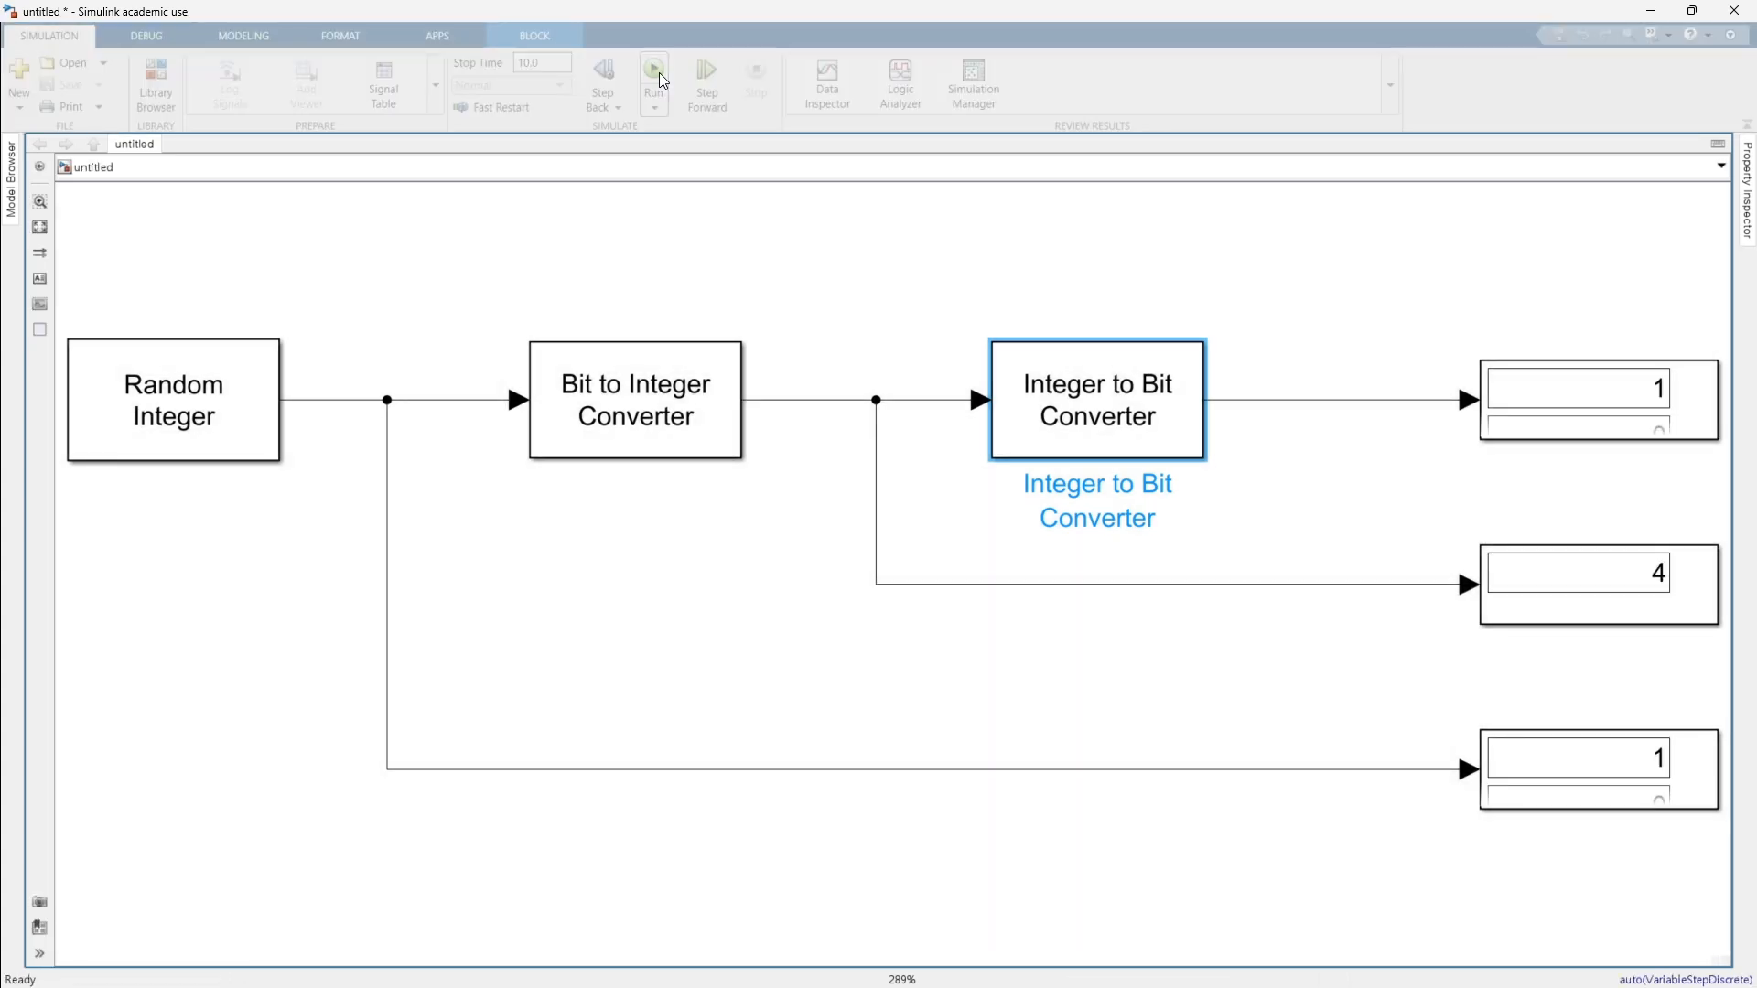
left_click(1686, 426)
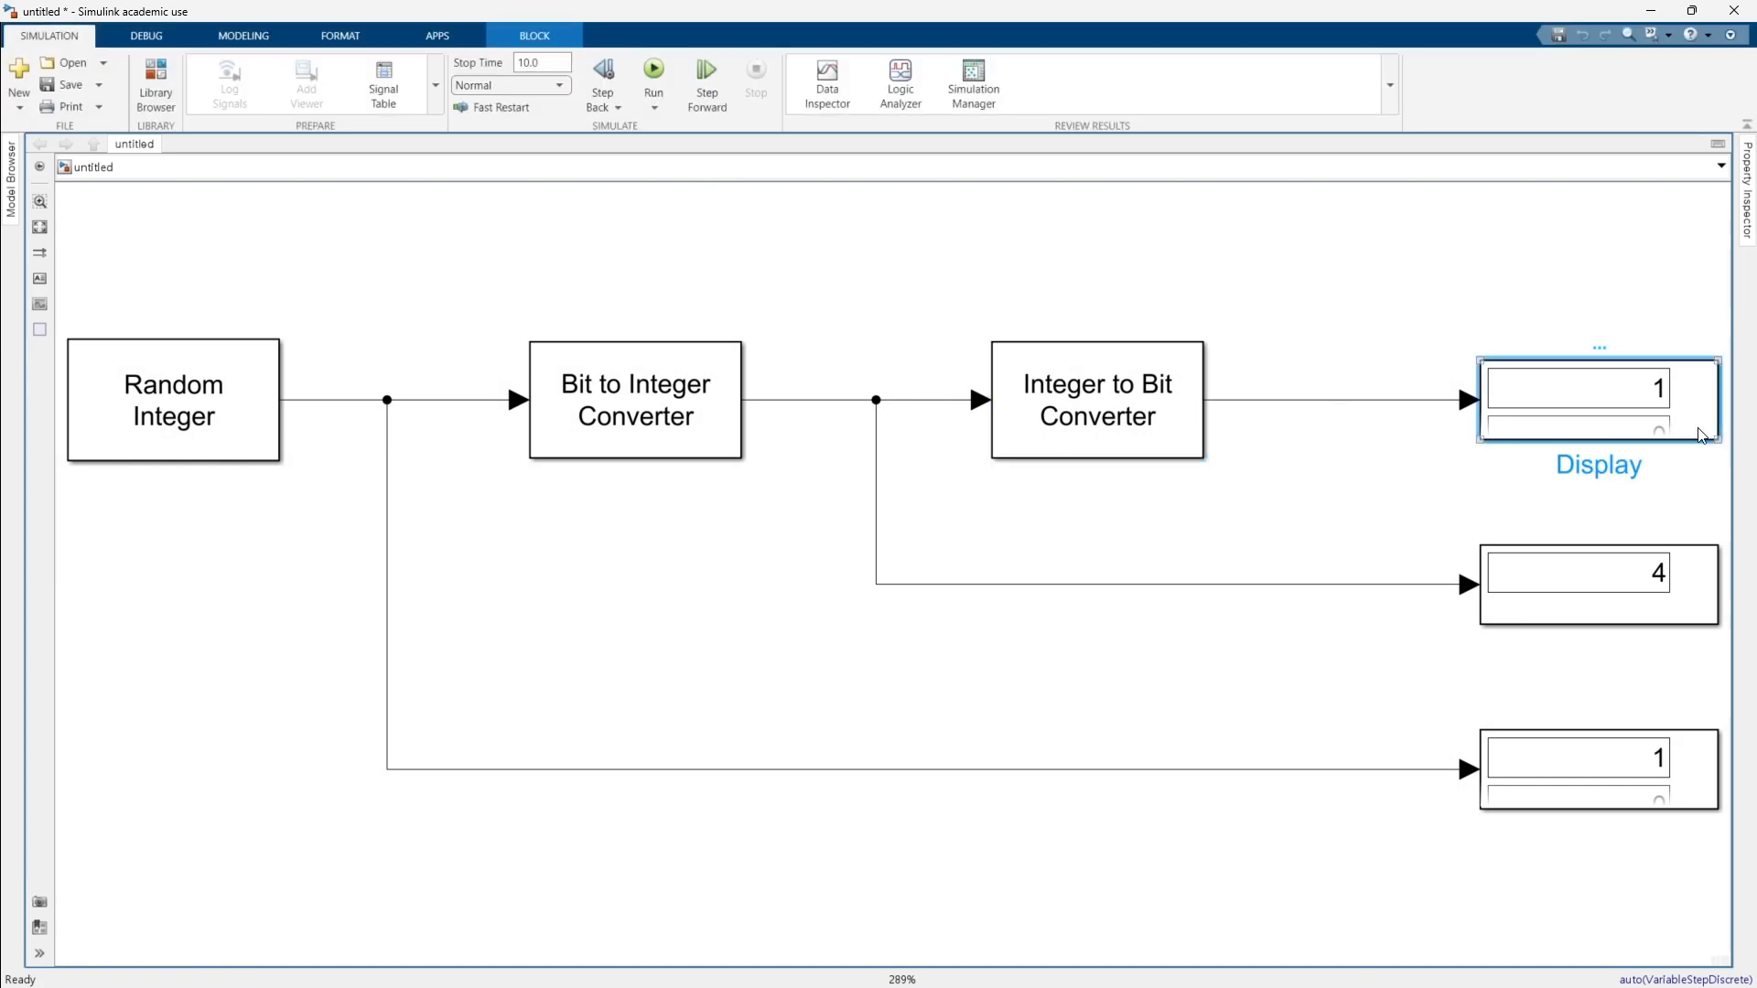
mouse_move(1716, 441)
left_mouse_down()
mouse_move(1707, 511)
mouse_move(1703, 458)
left_mouse_up()
left_click(1705, 790)
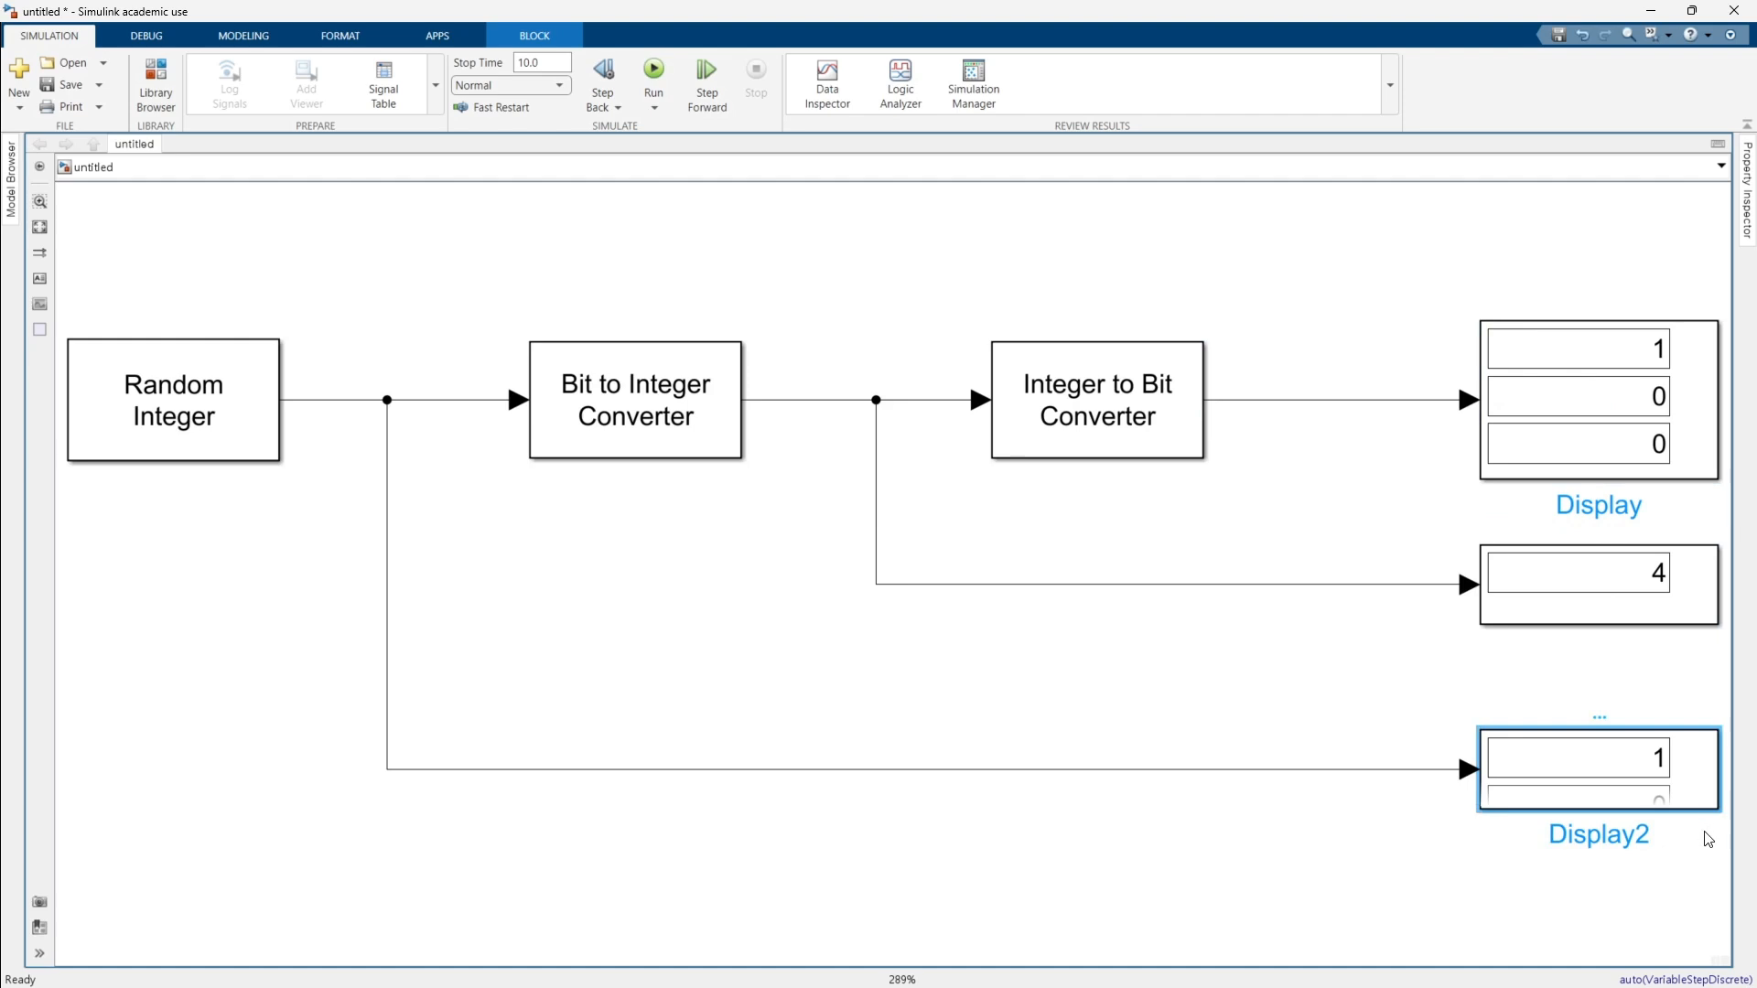
left_click_drag(1718, 809, 1707, 884)
left_click(1397, 765)
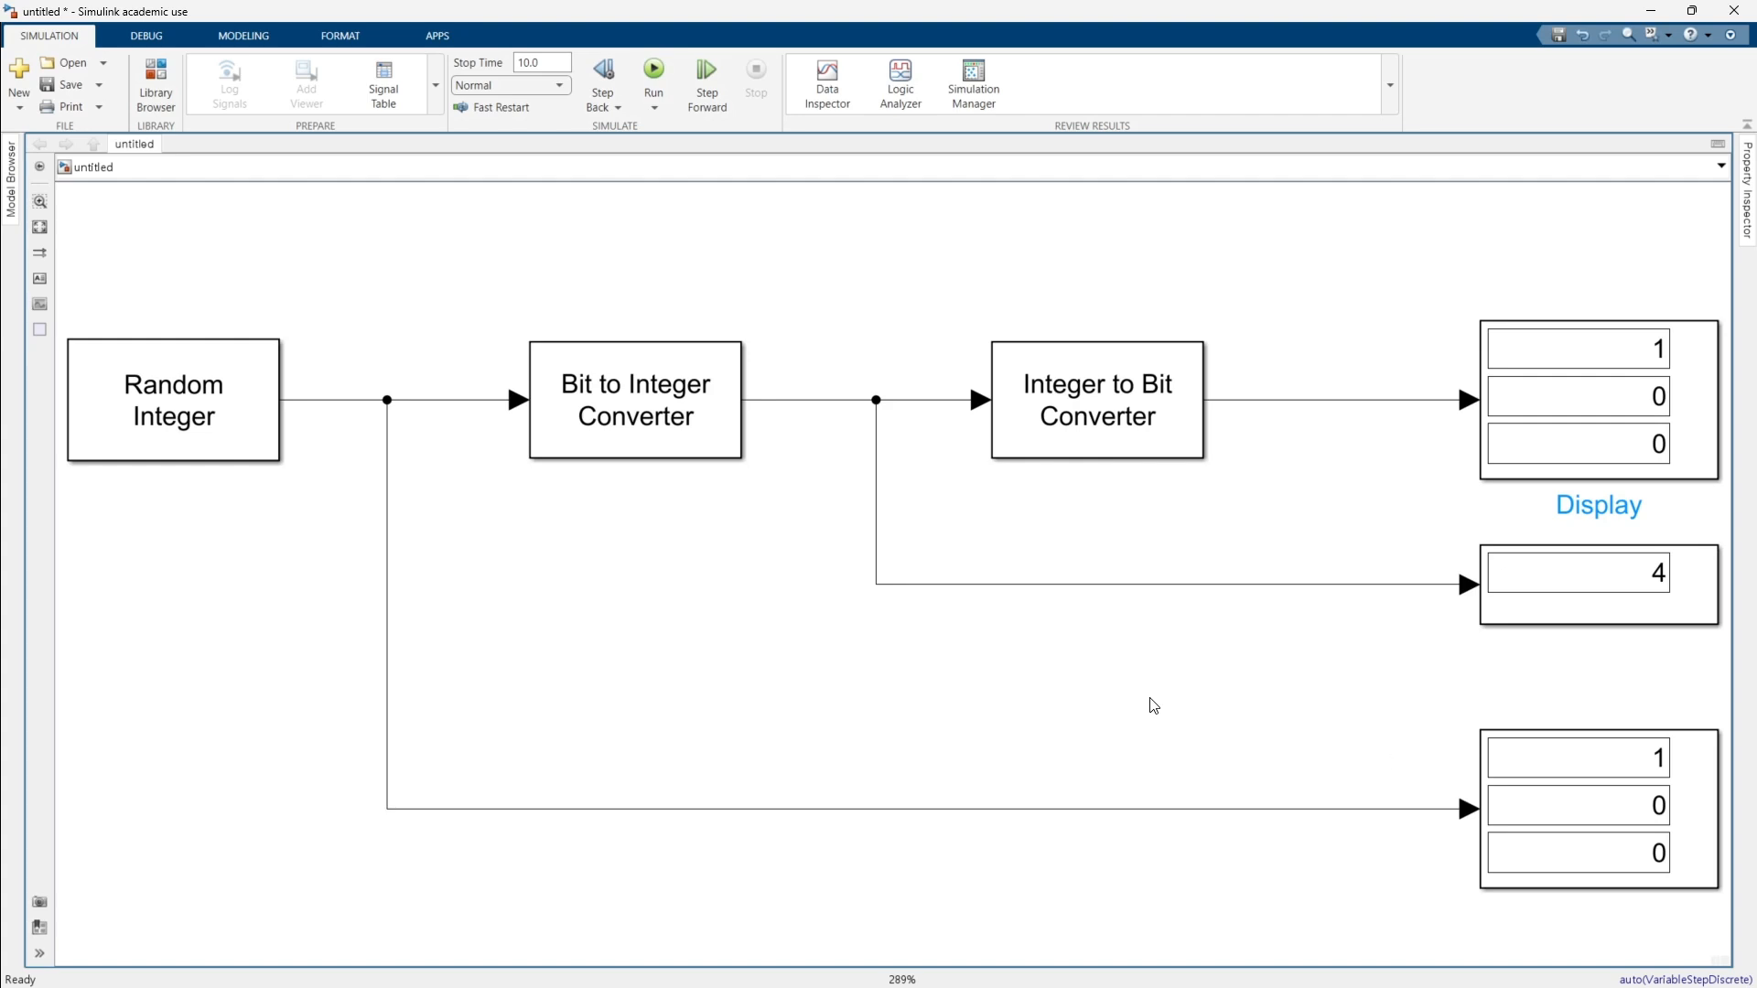
Examine the displayed random bits, the integer converted from them and the bits recovered by the Integer to Bit Converter.
left_click(225, 391)
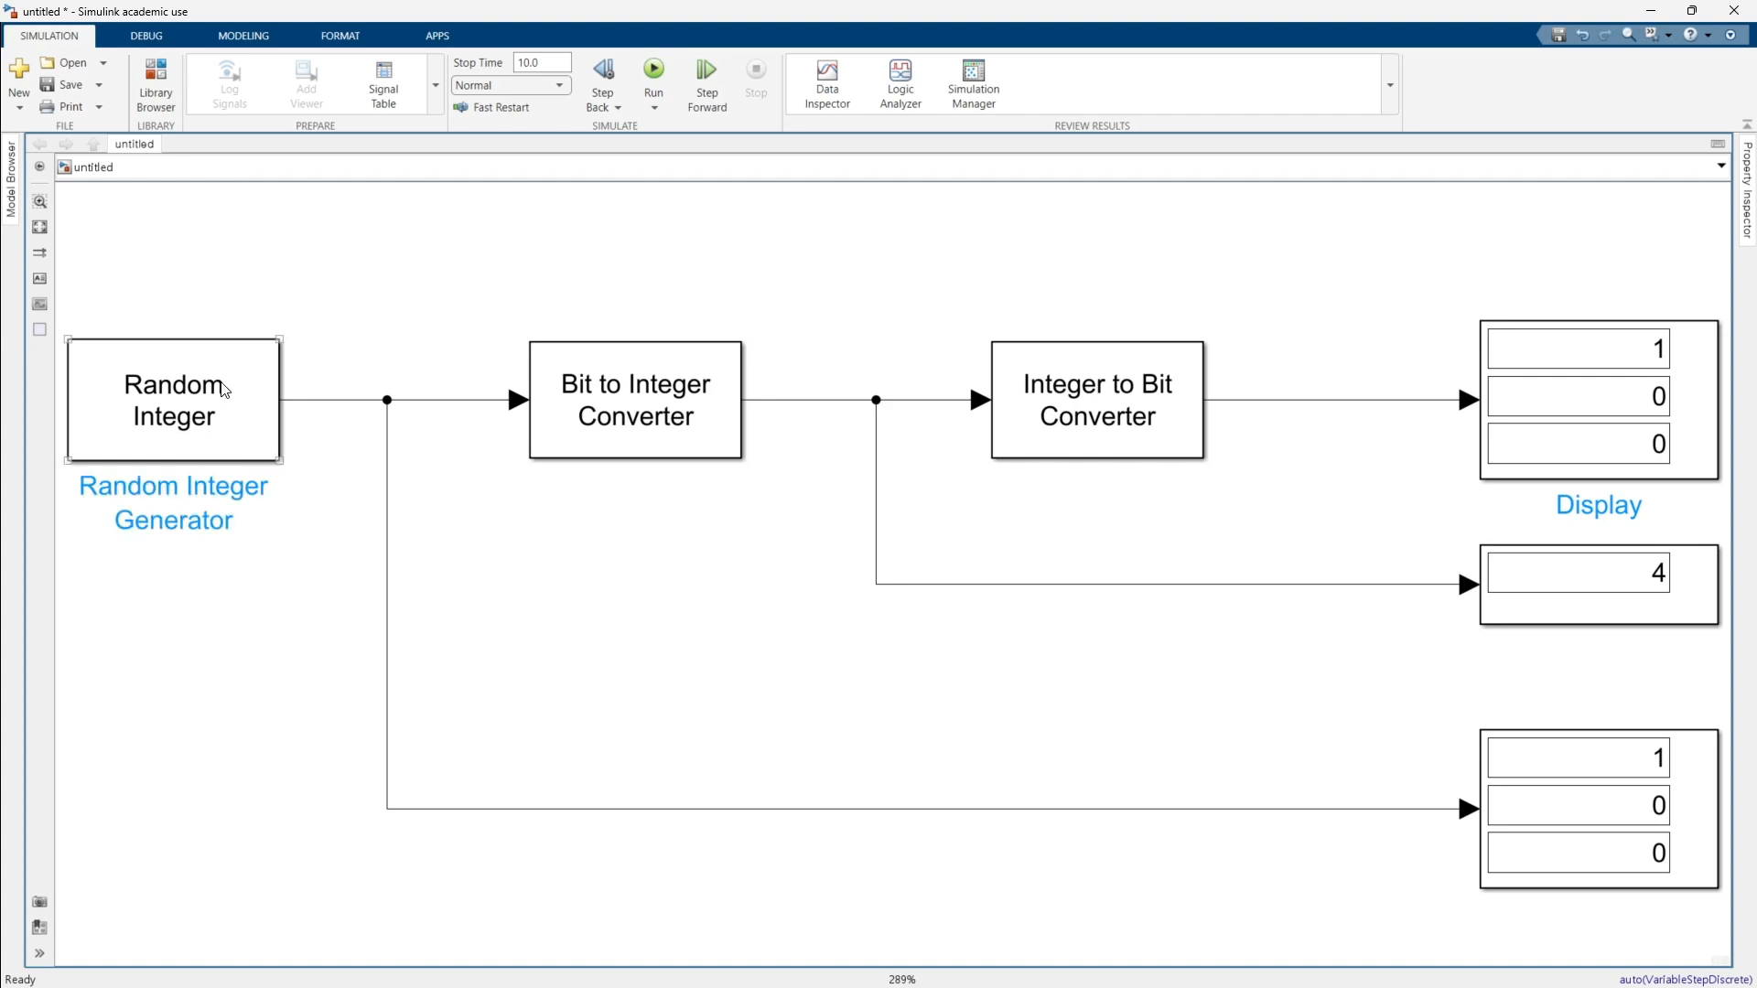
left_click(1571, 778)
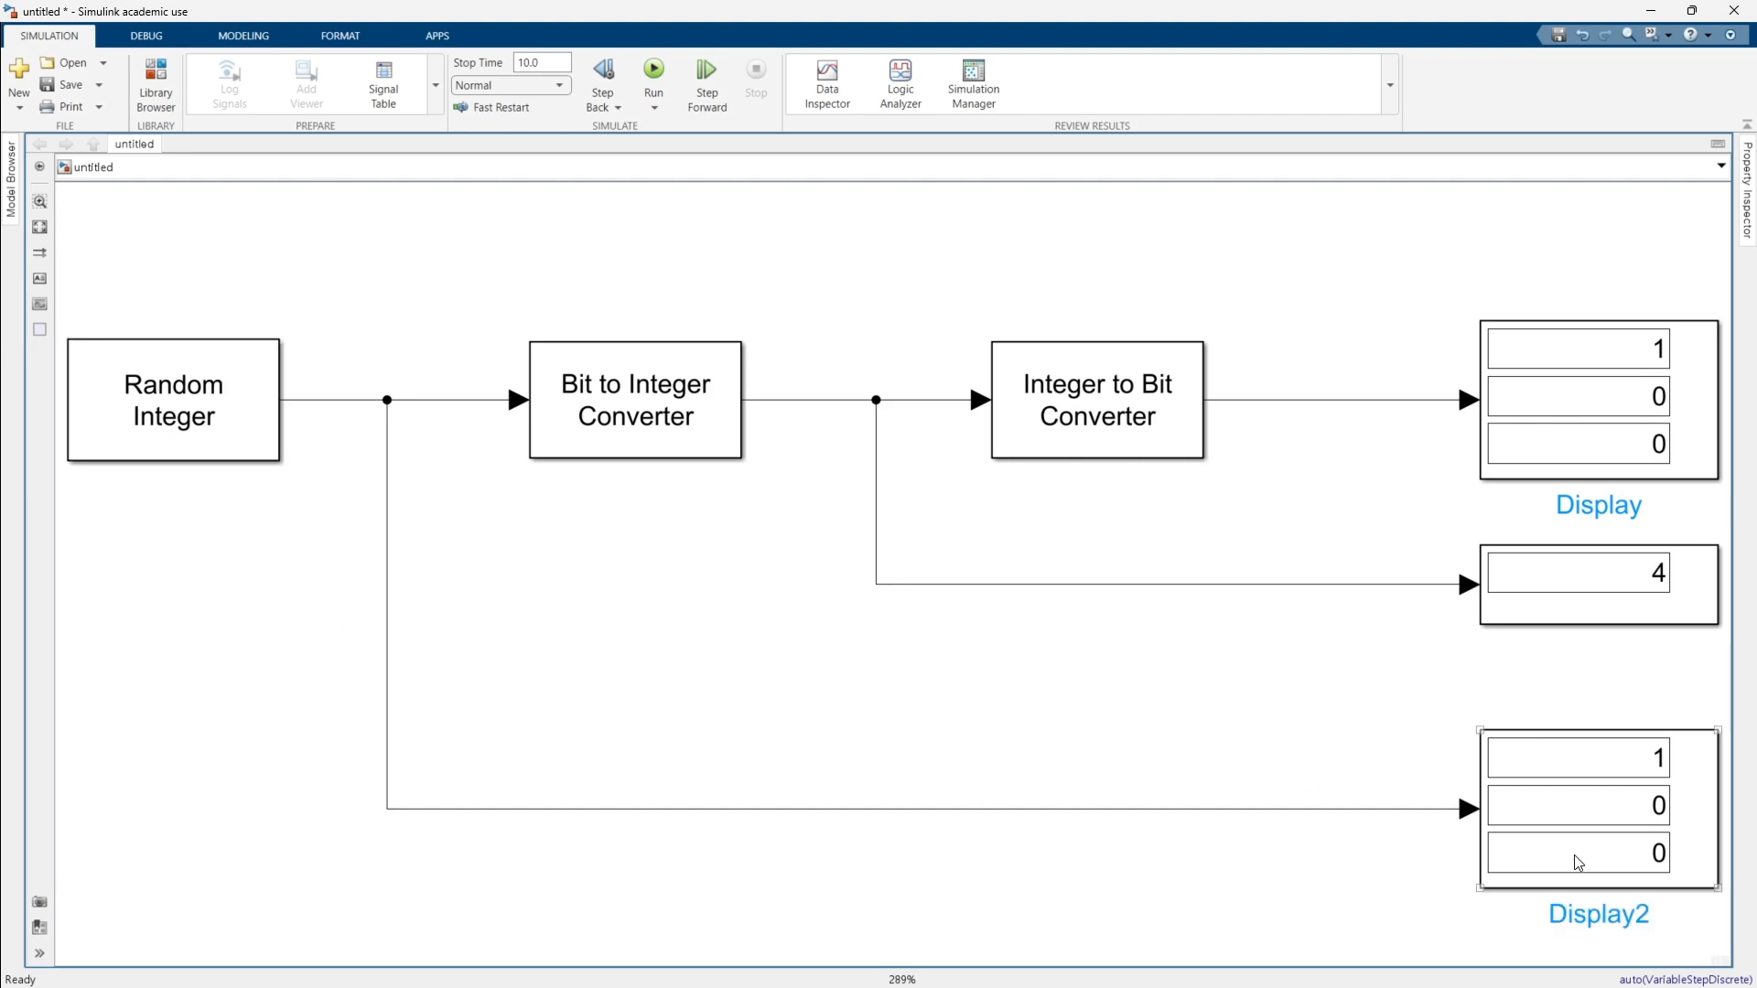
left_click(750, 659)
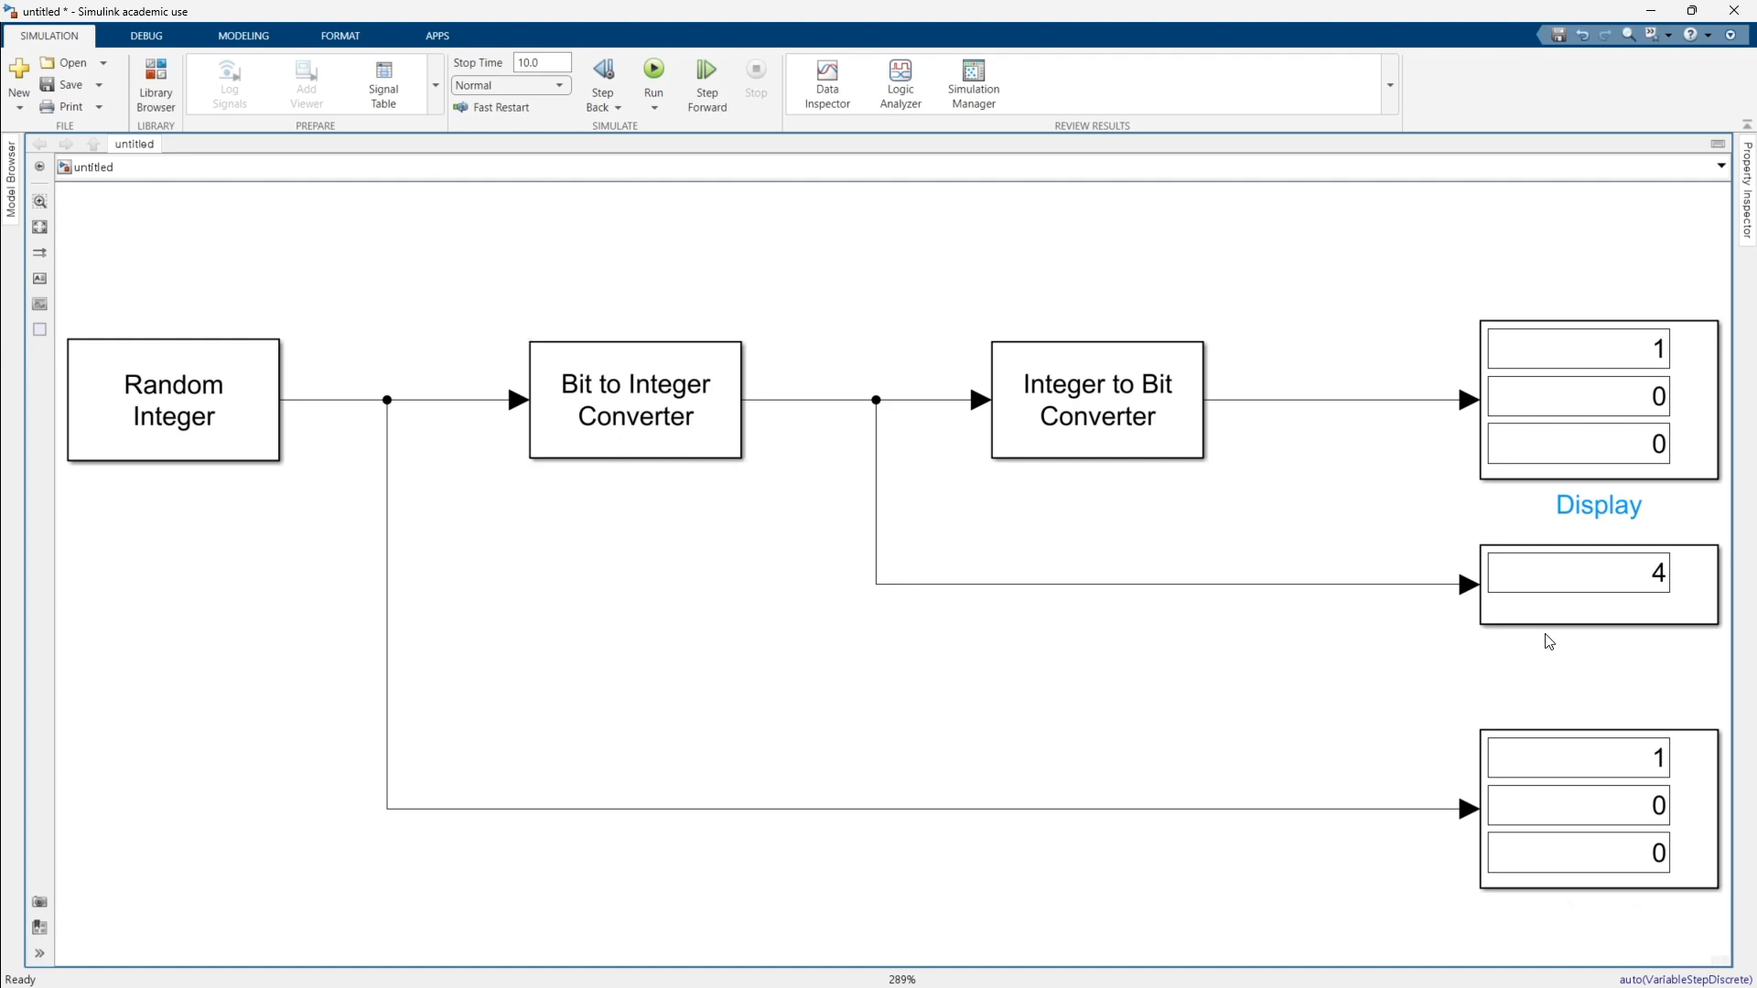
left_click(1594, 582)
left_click(1565, 628)
left_click(998, 408)
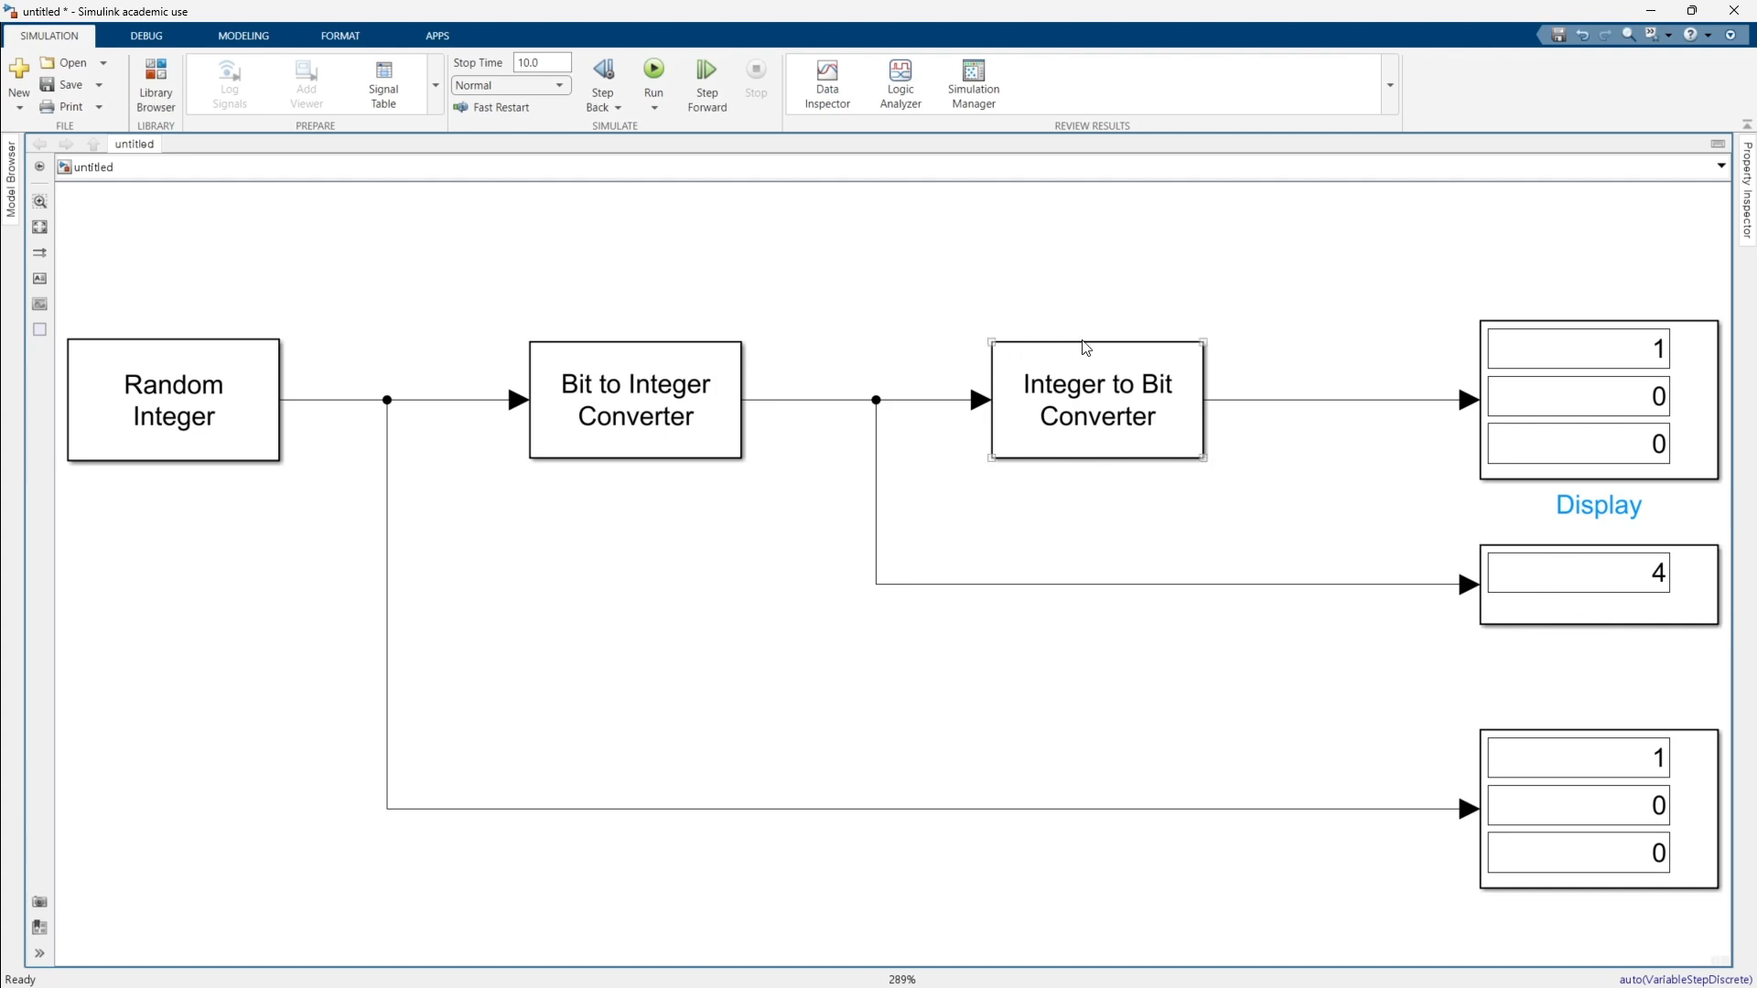
left_click(1188, 391)
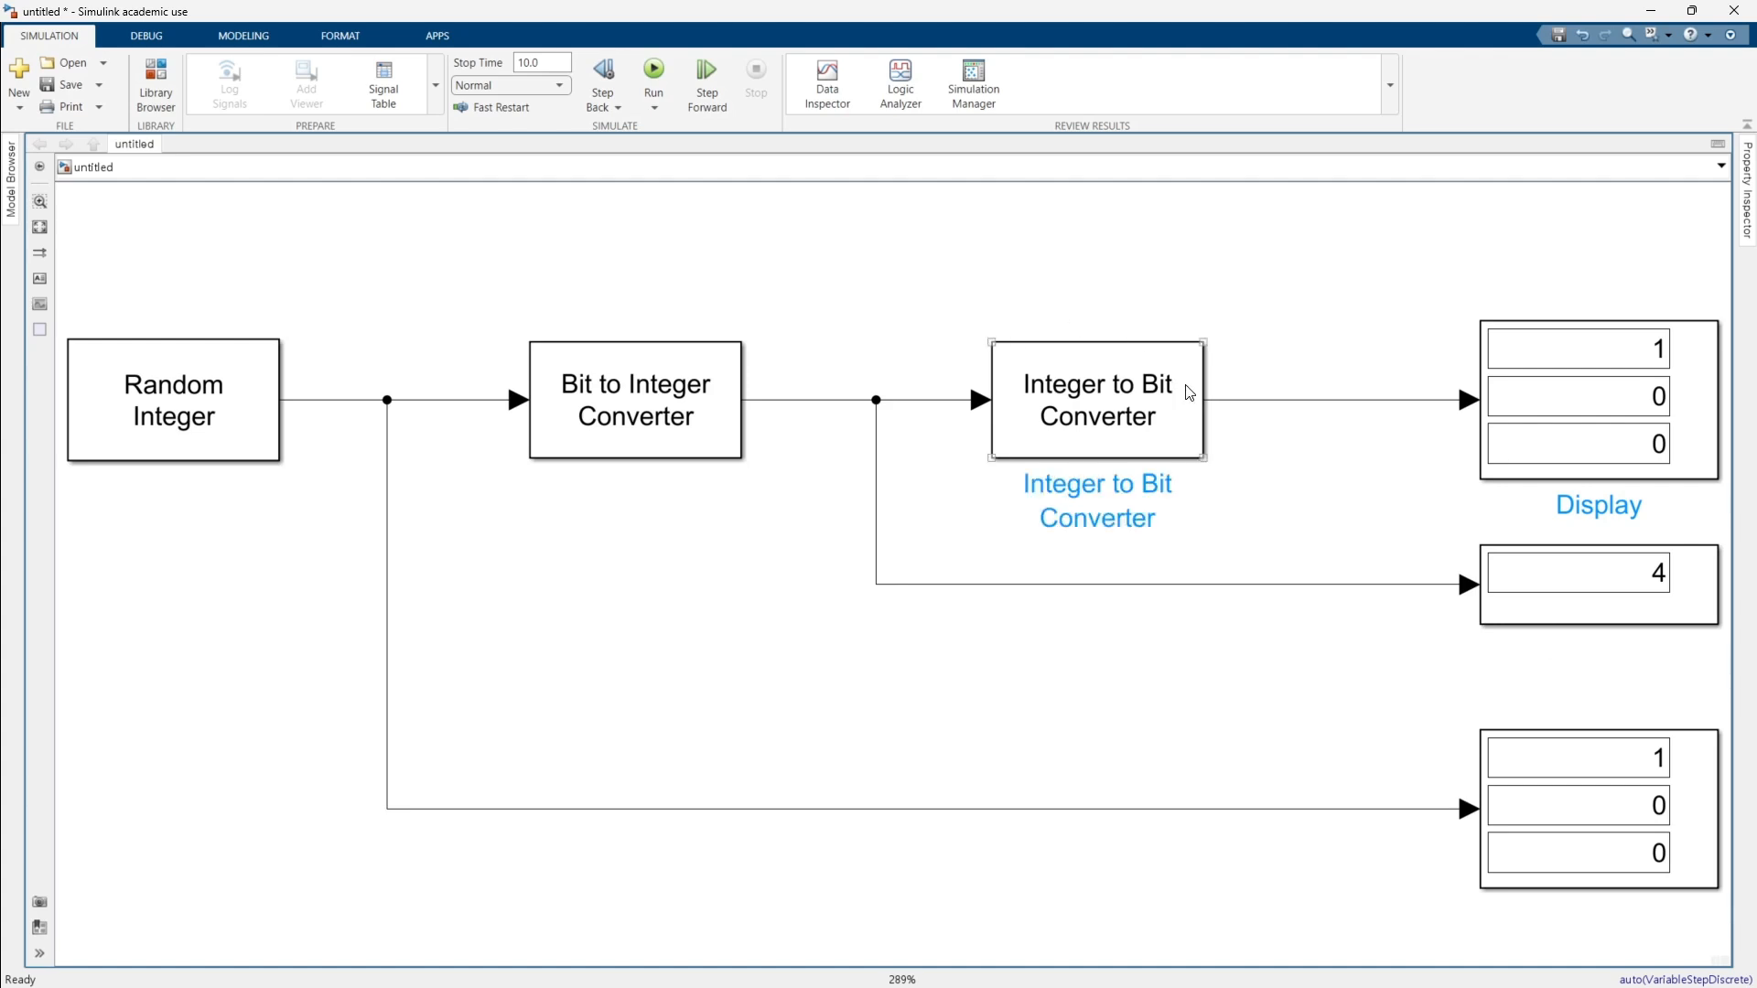
left_click(1545, 409)
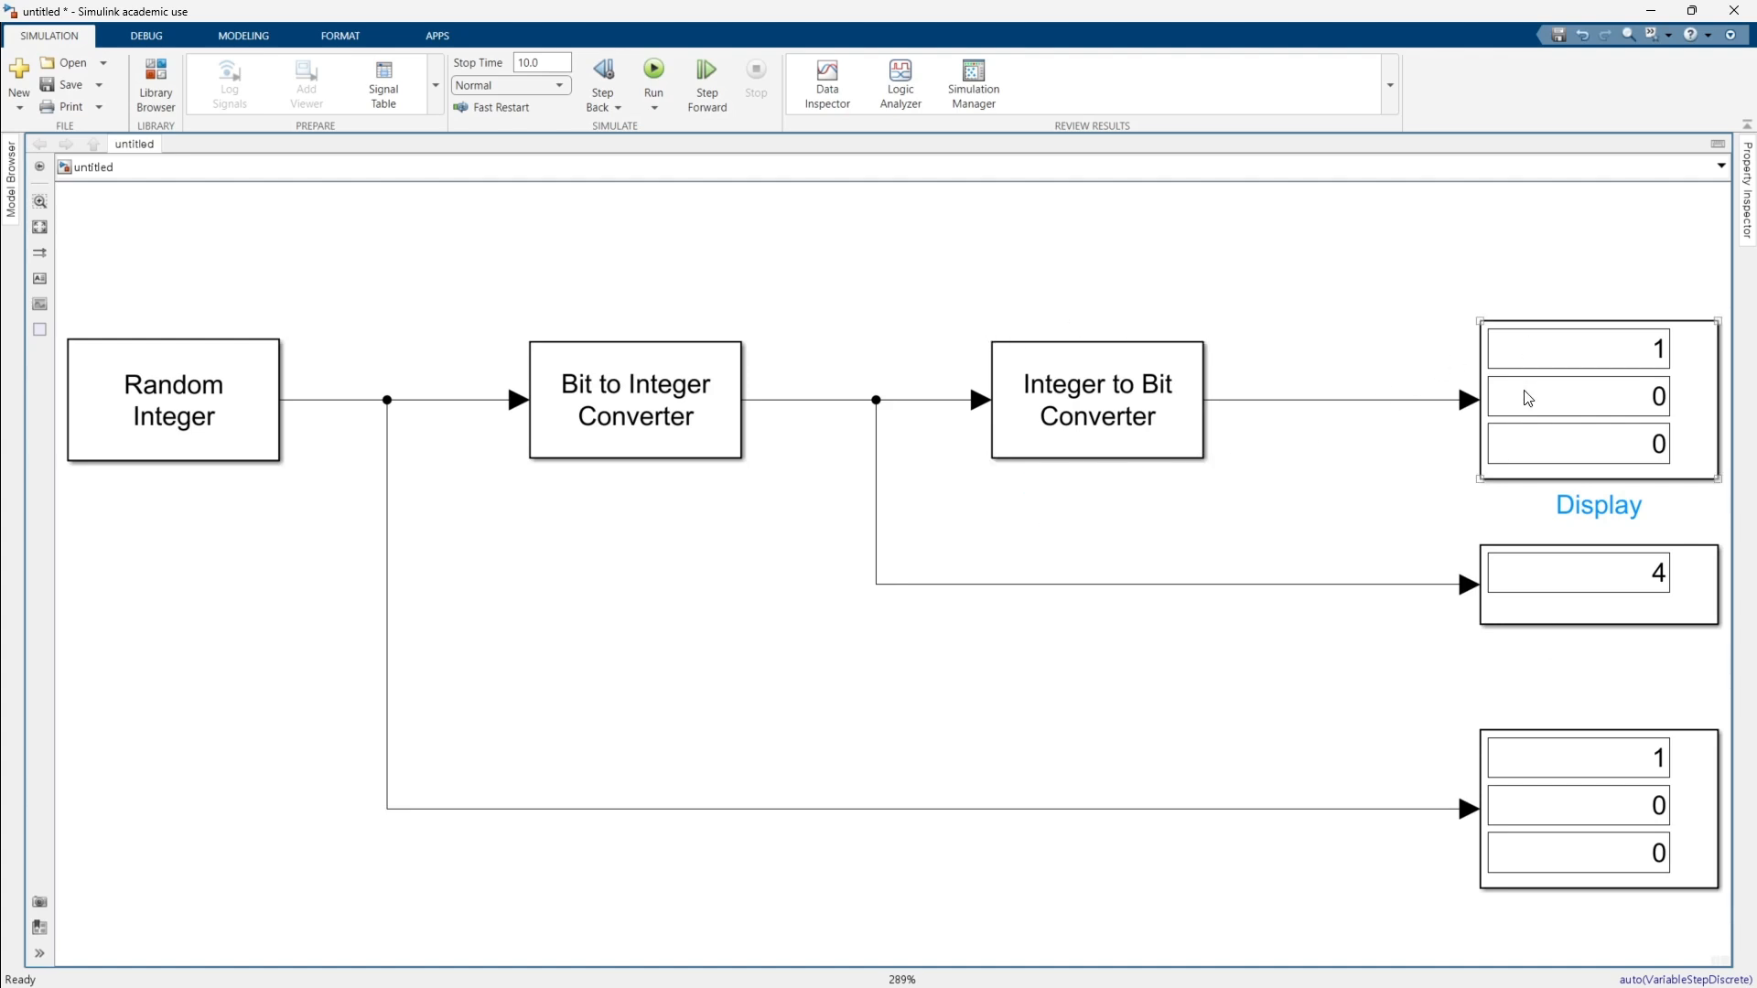
left_click(1252, 490)
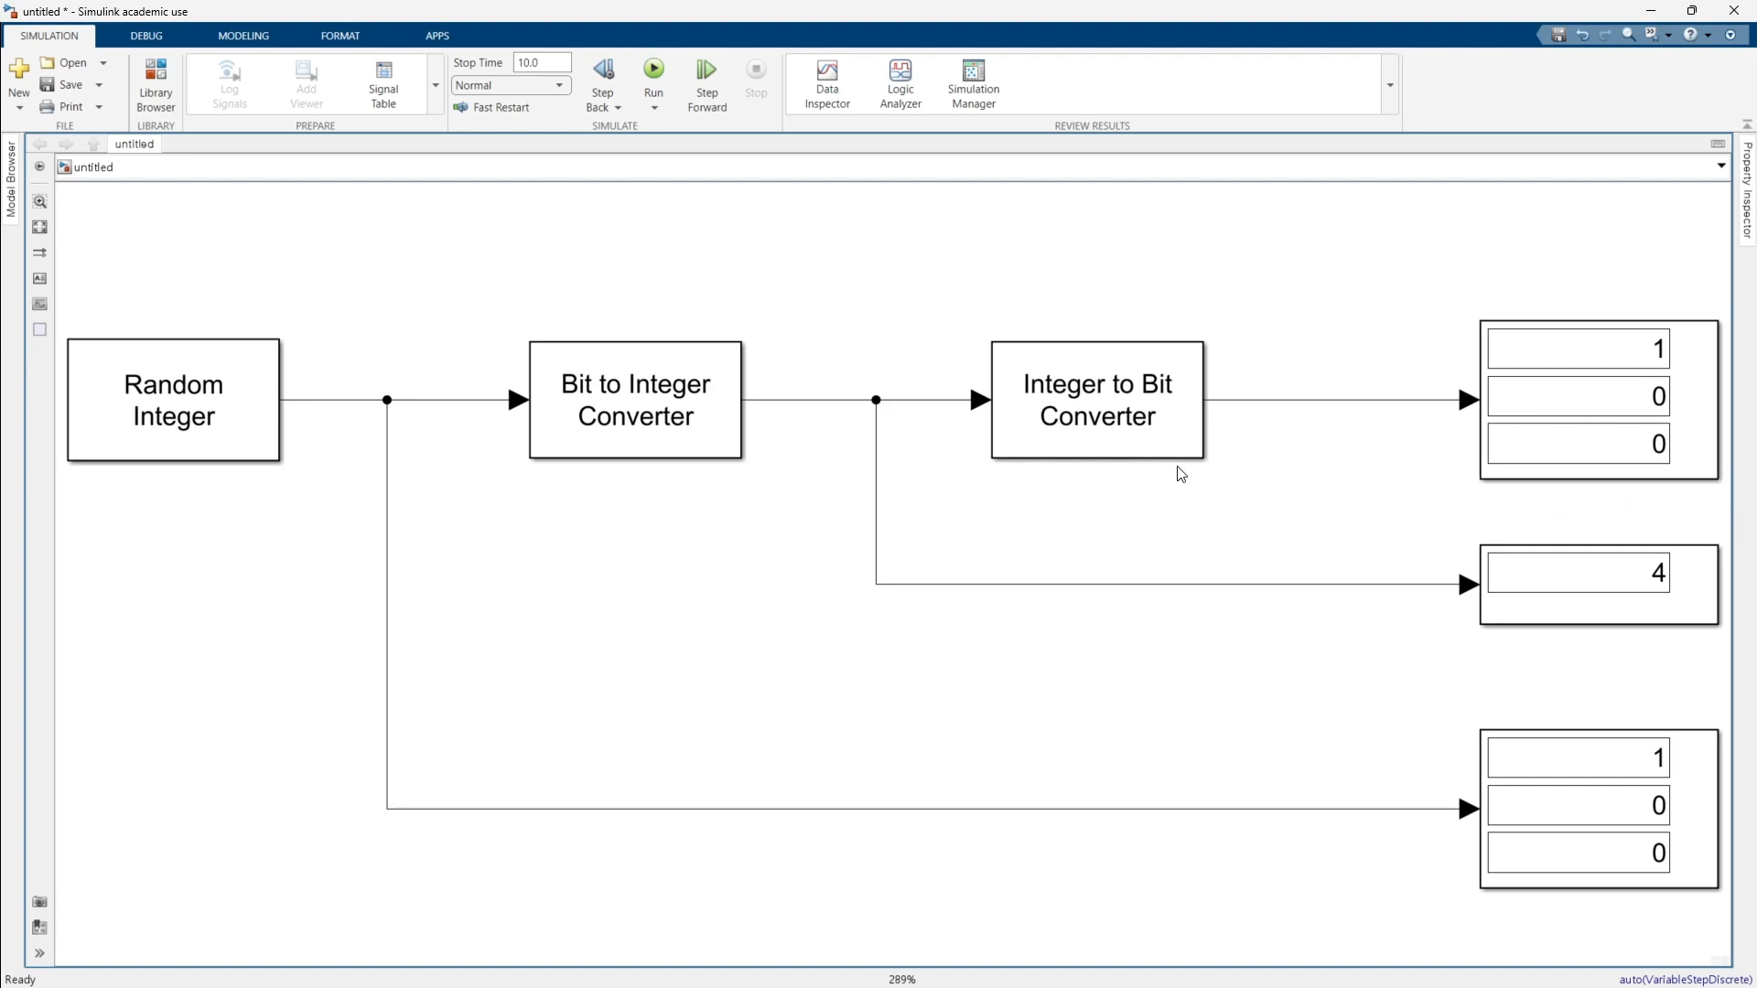
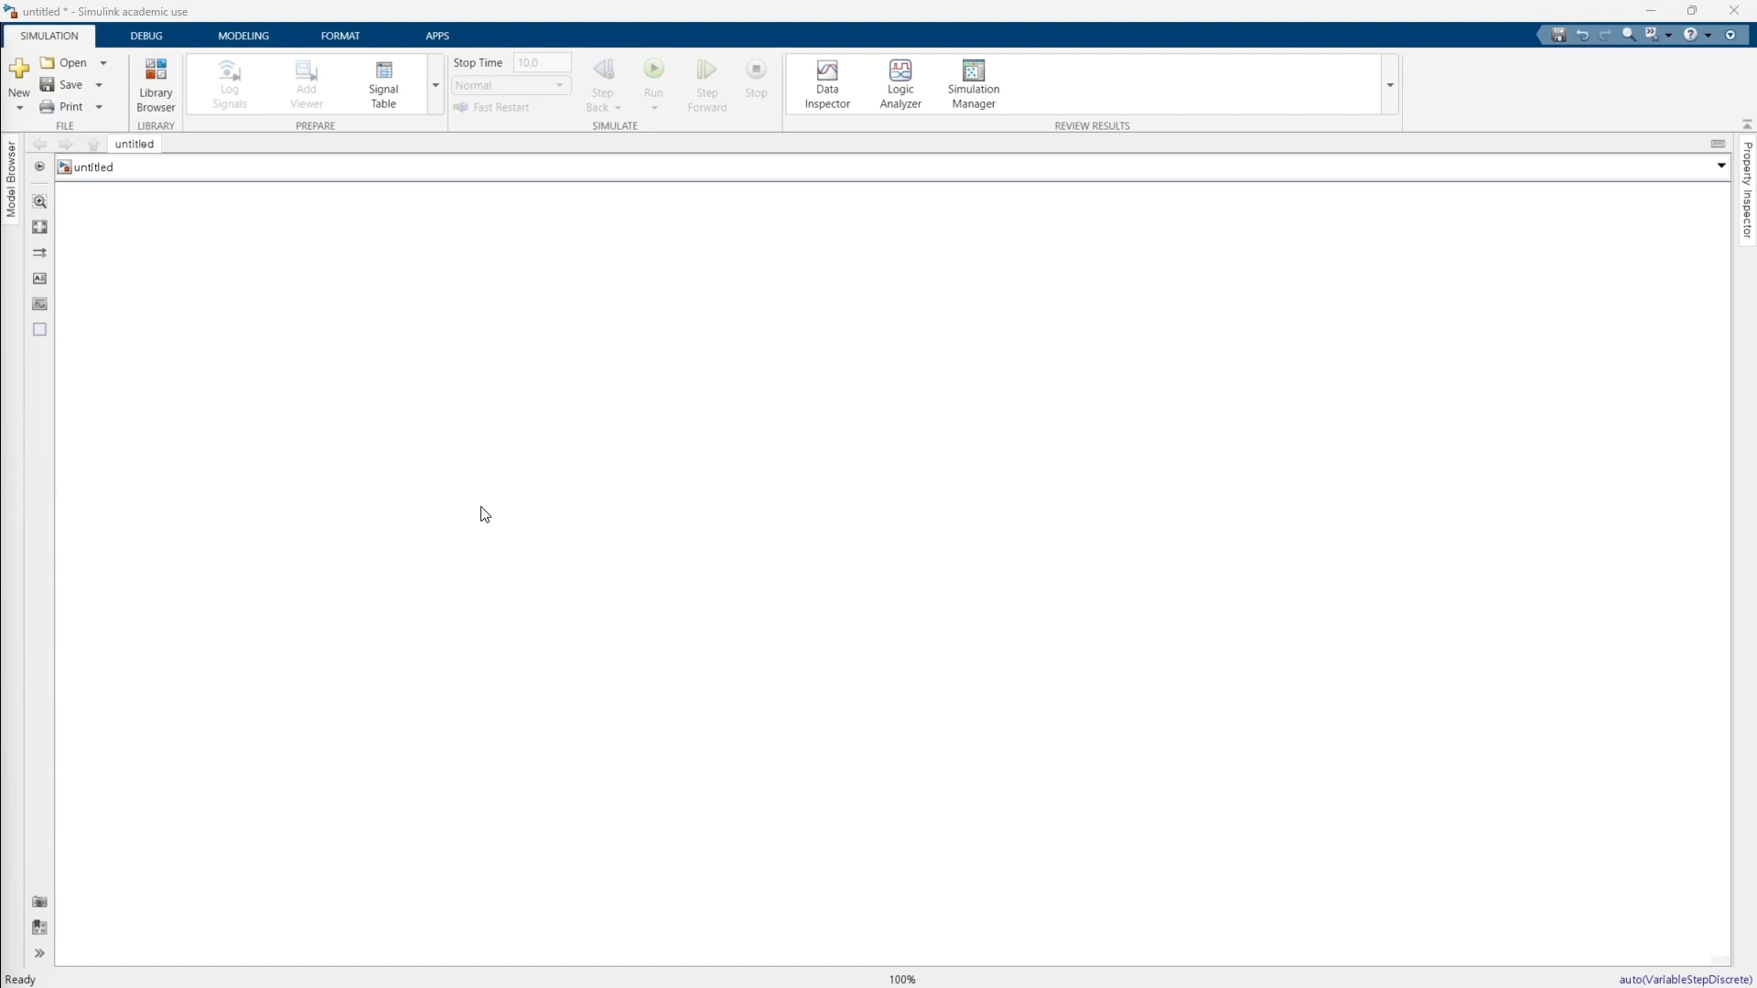
Add a Logical Operator block to the empty model and place it with free space before its inputs.
double_click(229, 285)
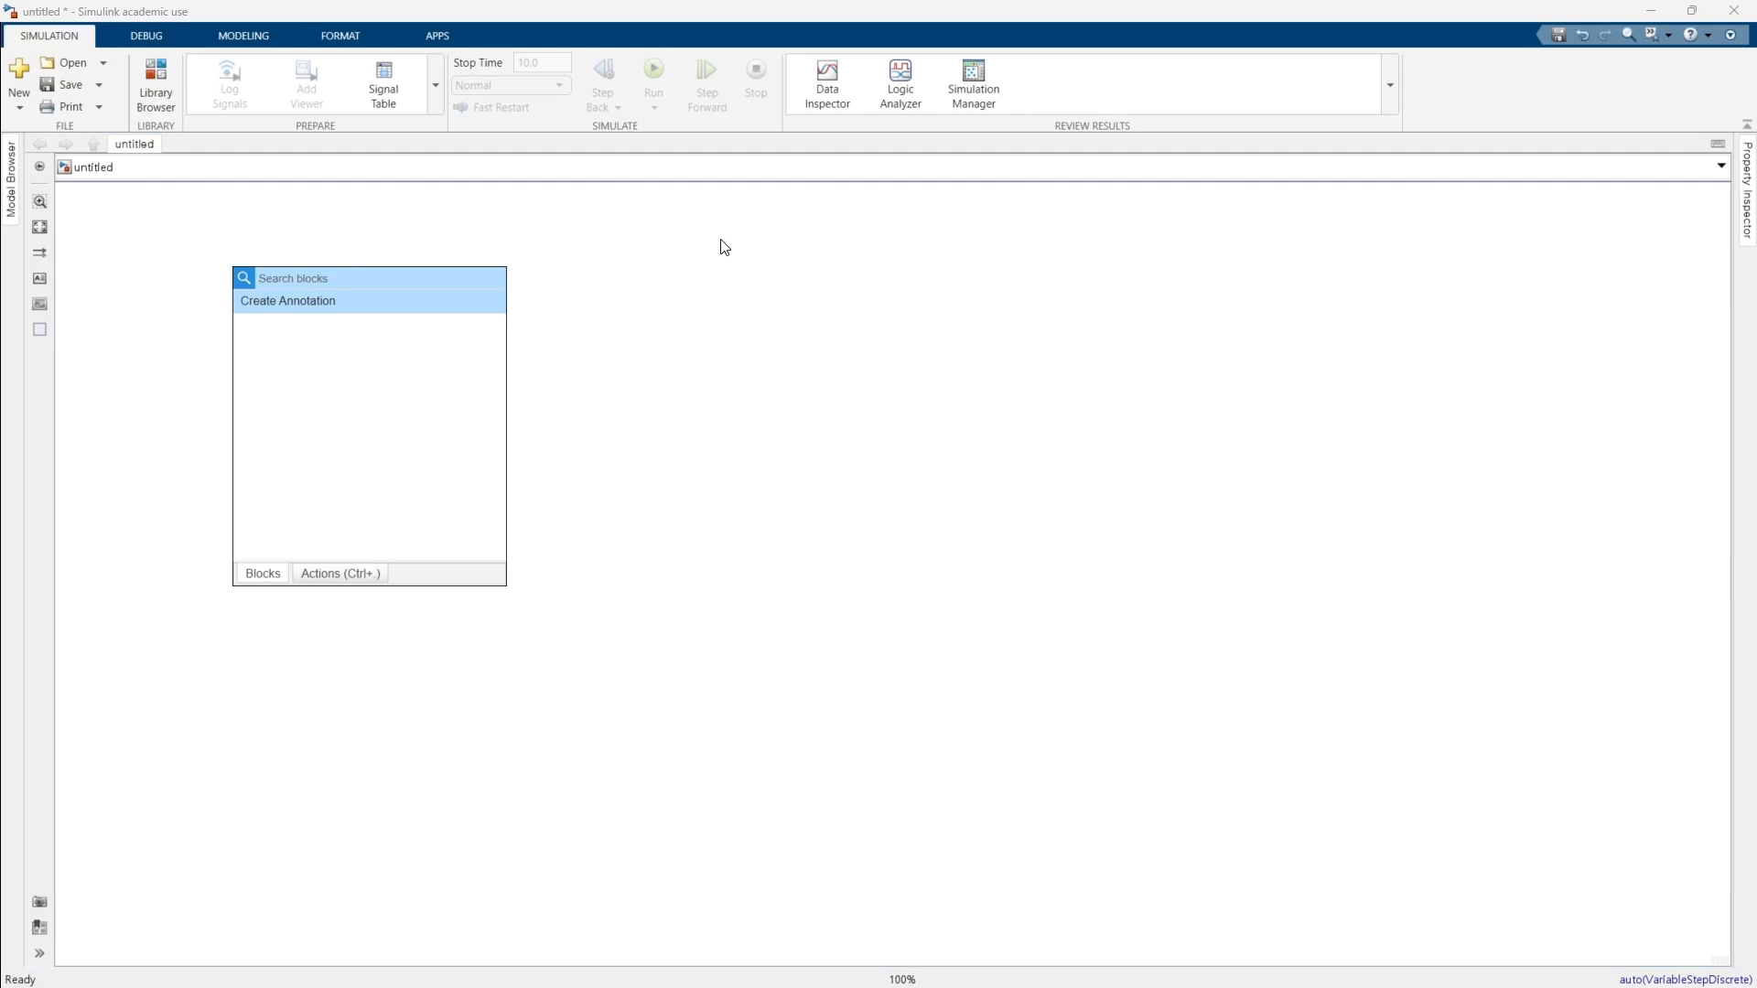
type("log")
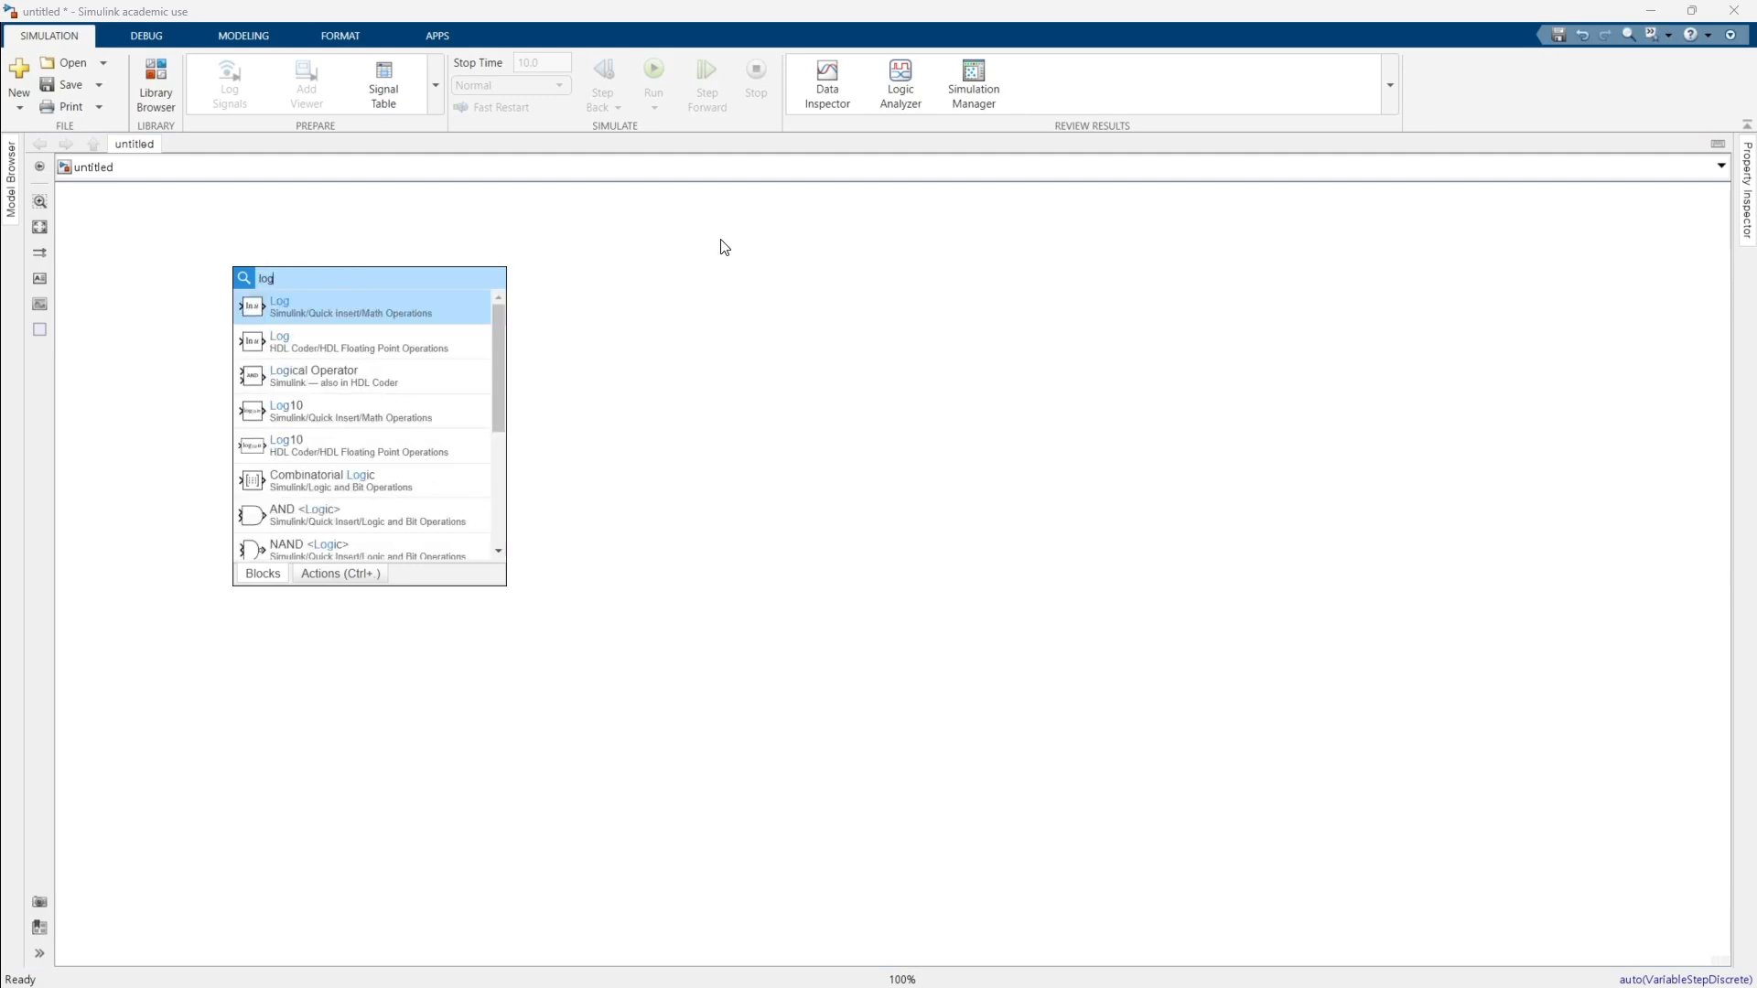
type("ical")
key("Return")
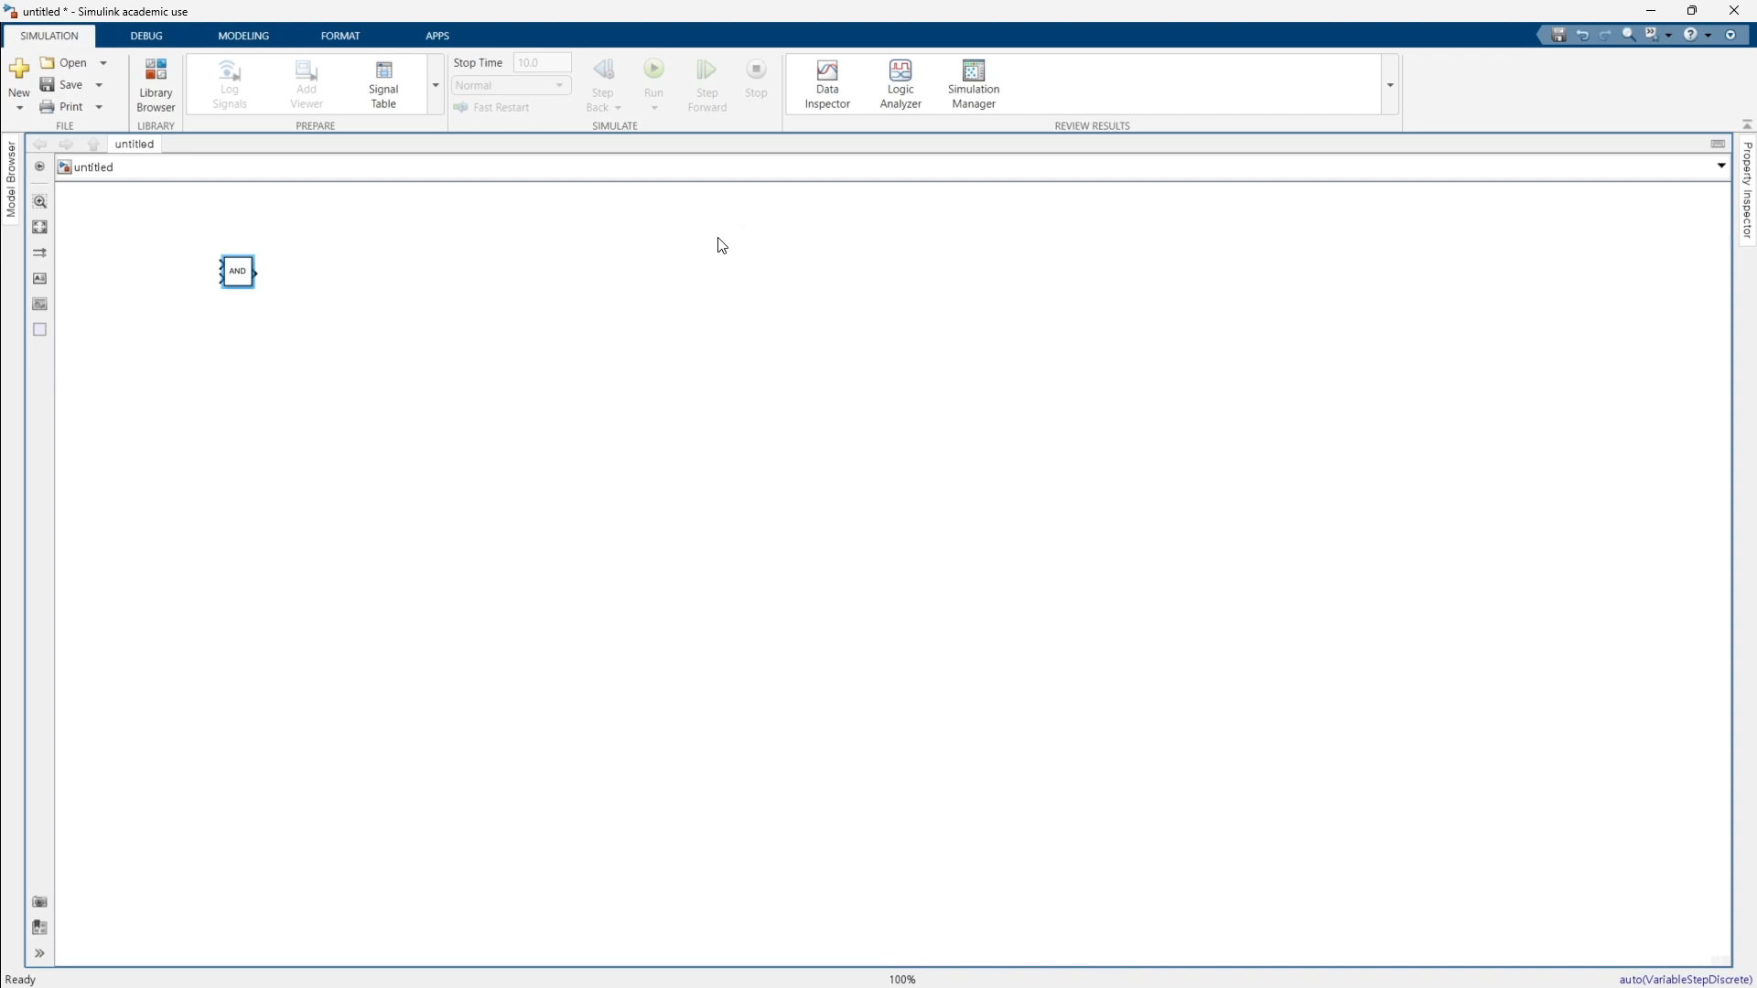
scroll(331, 327, "up", 3)
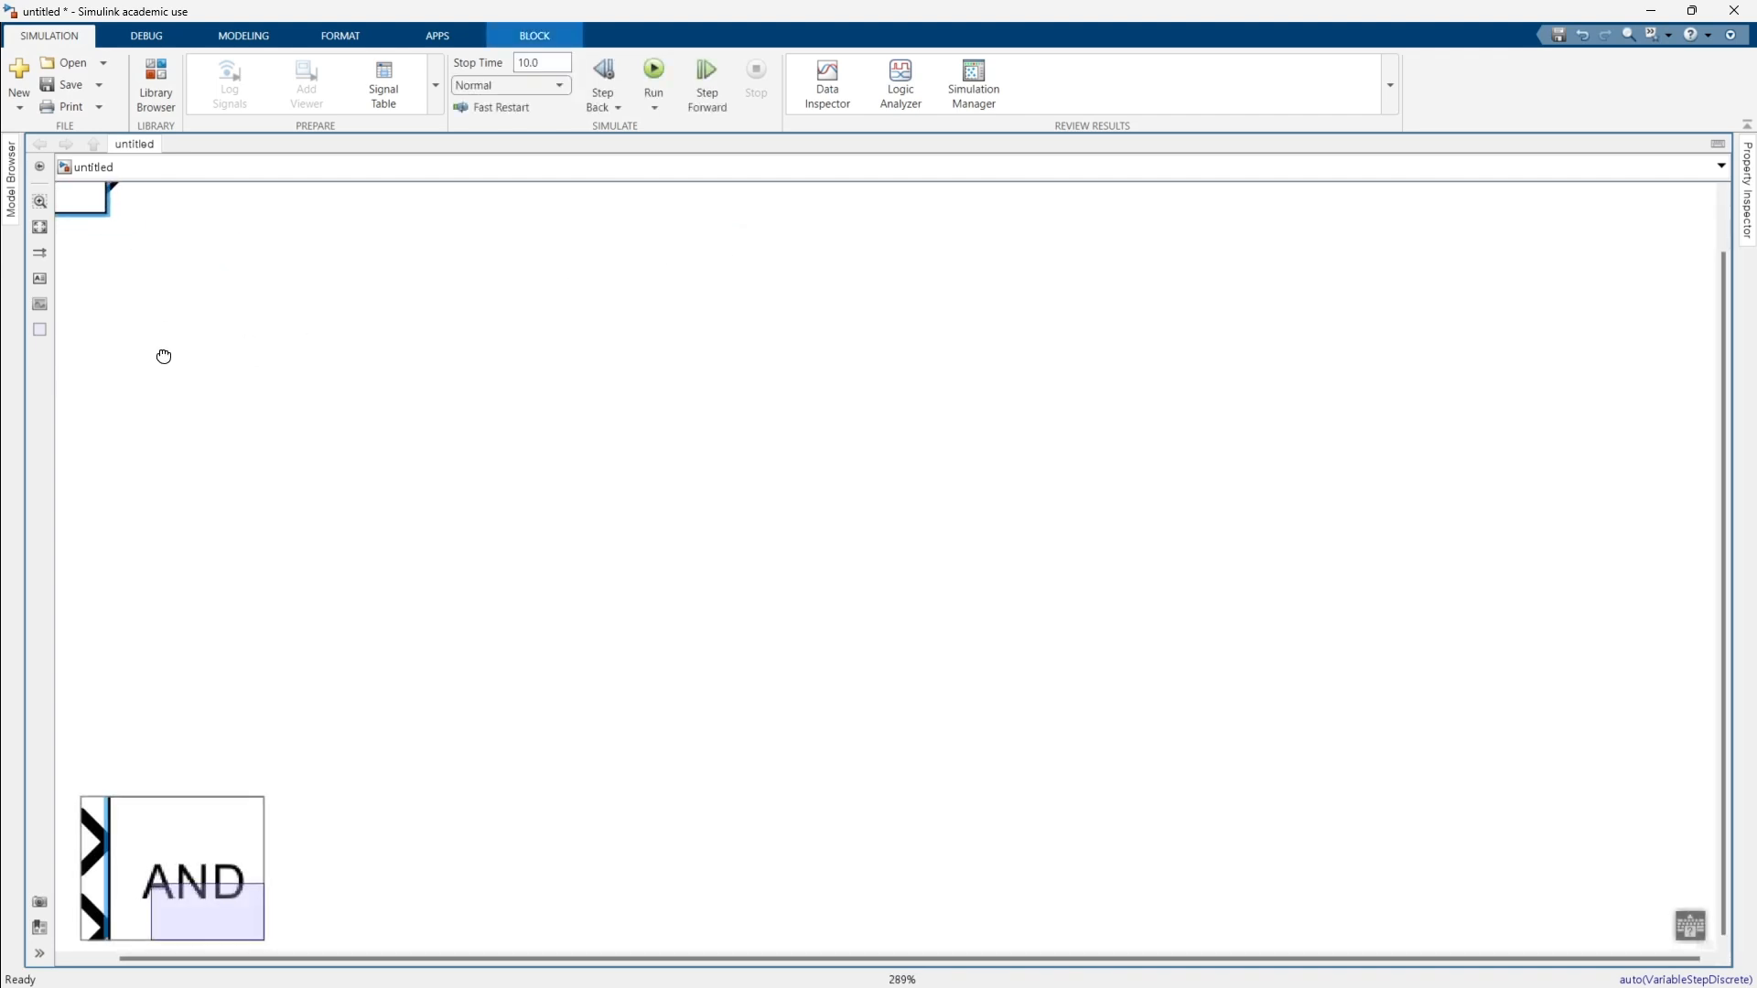
left_click_drag(163, 357, 615, 540)
scroll(491, 495, "up", 1)
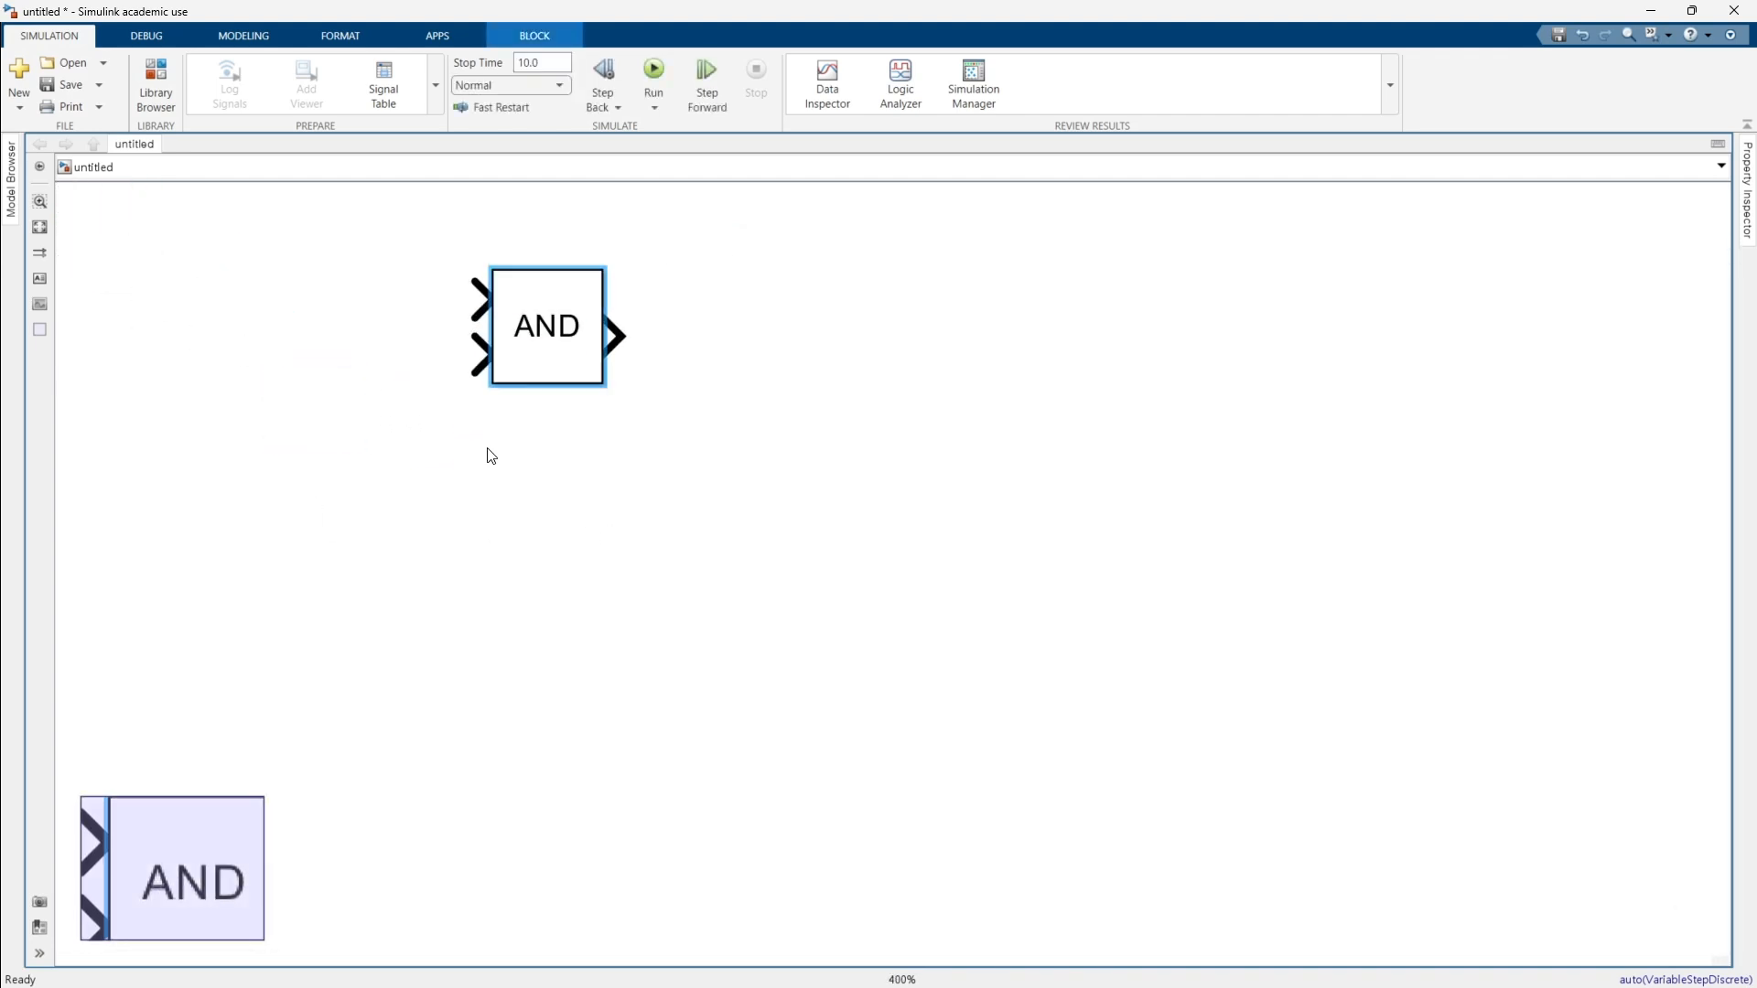
left_click_drag(545, 346, 700, 350)
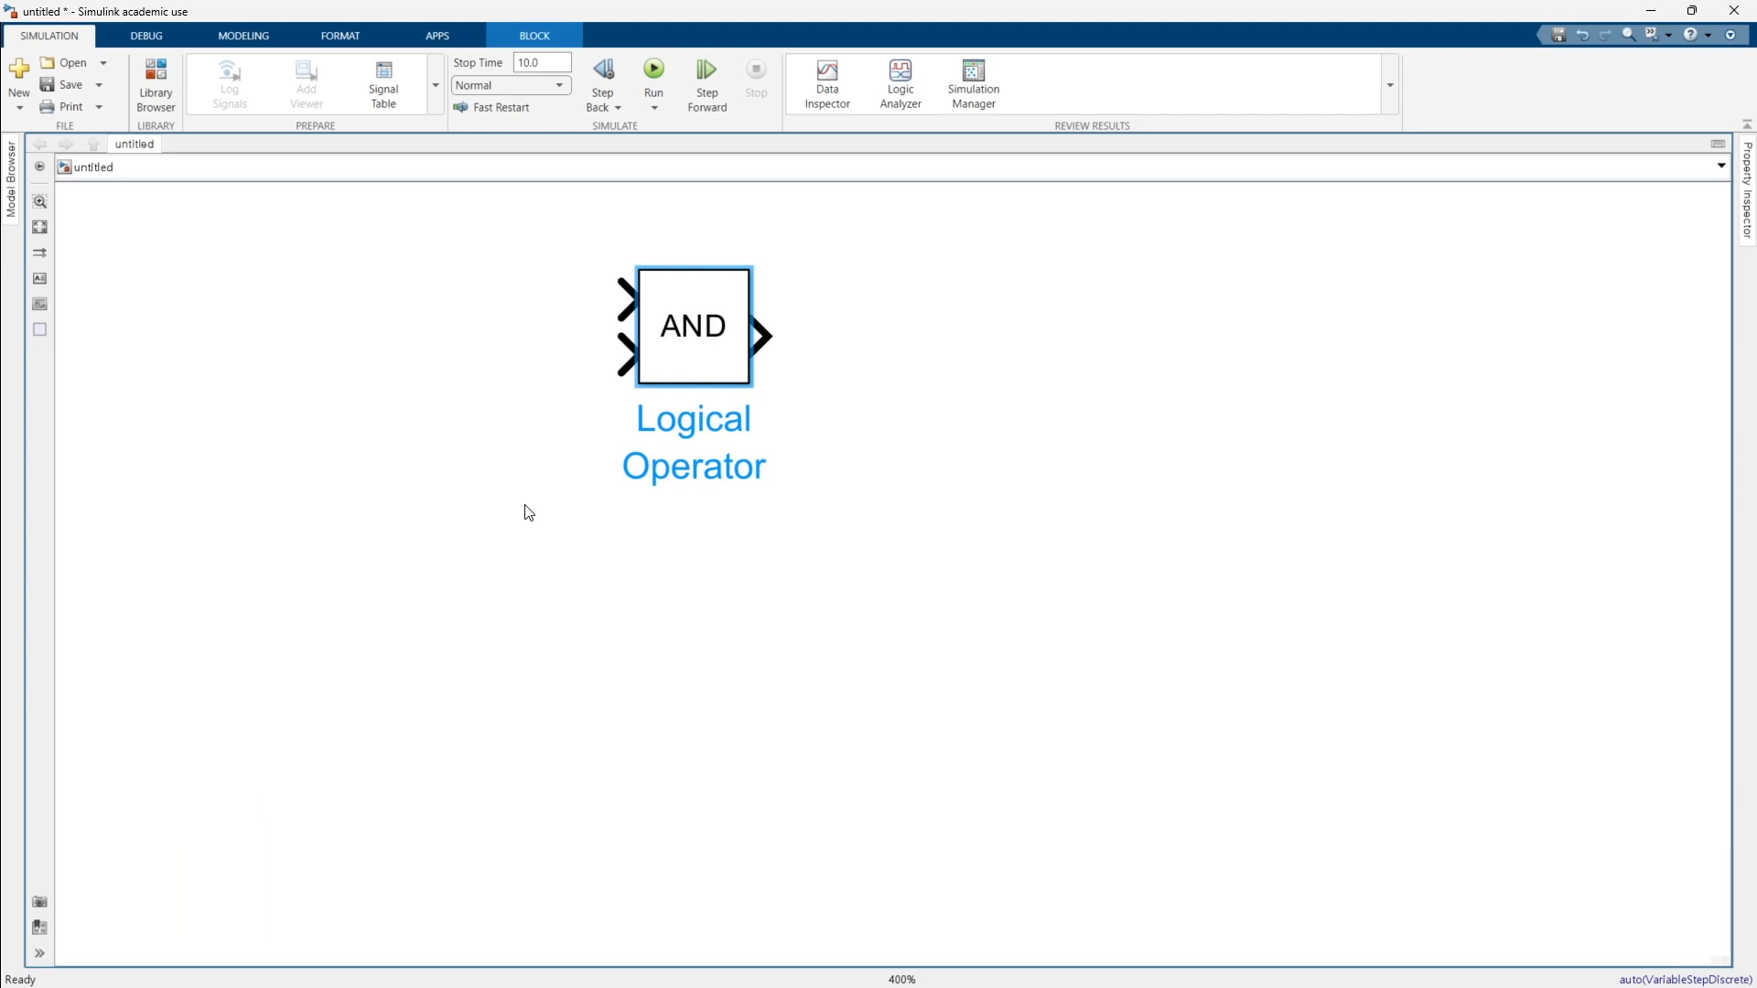
Add a Random Integer Generator block ahead of the AND block.
left_click_drag(284, 303, 310, 352)
double_click(291, 344)
type("ran")
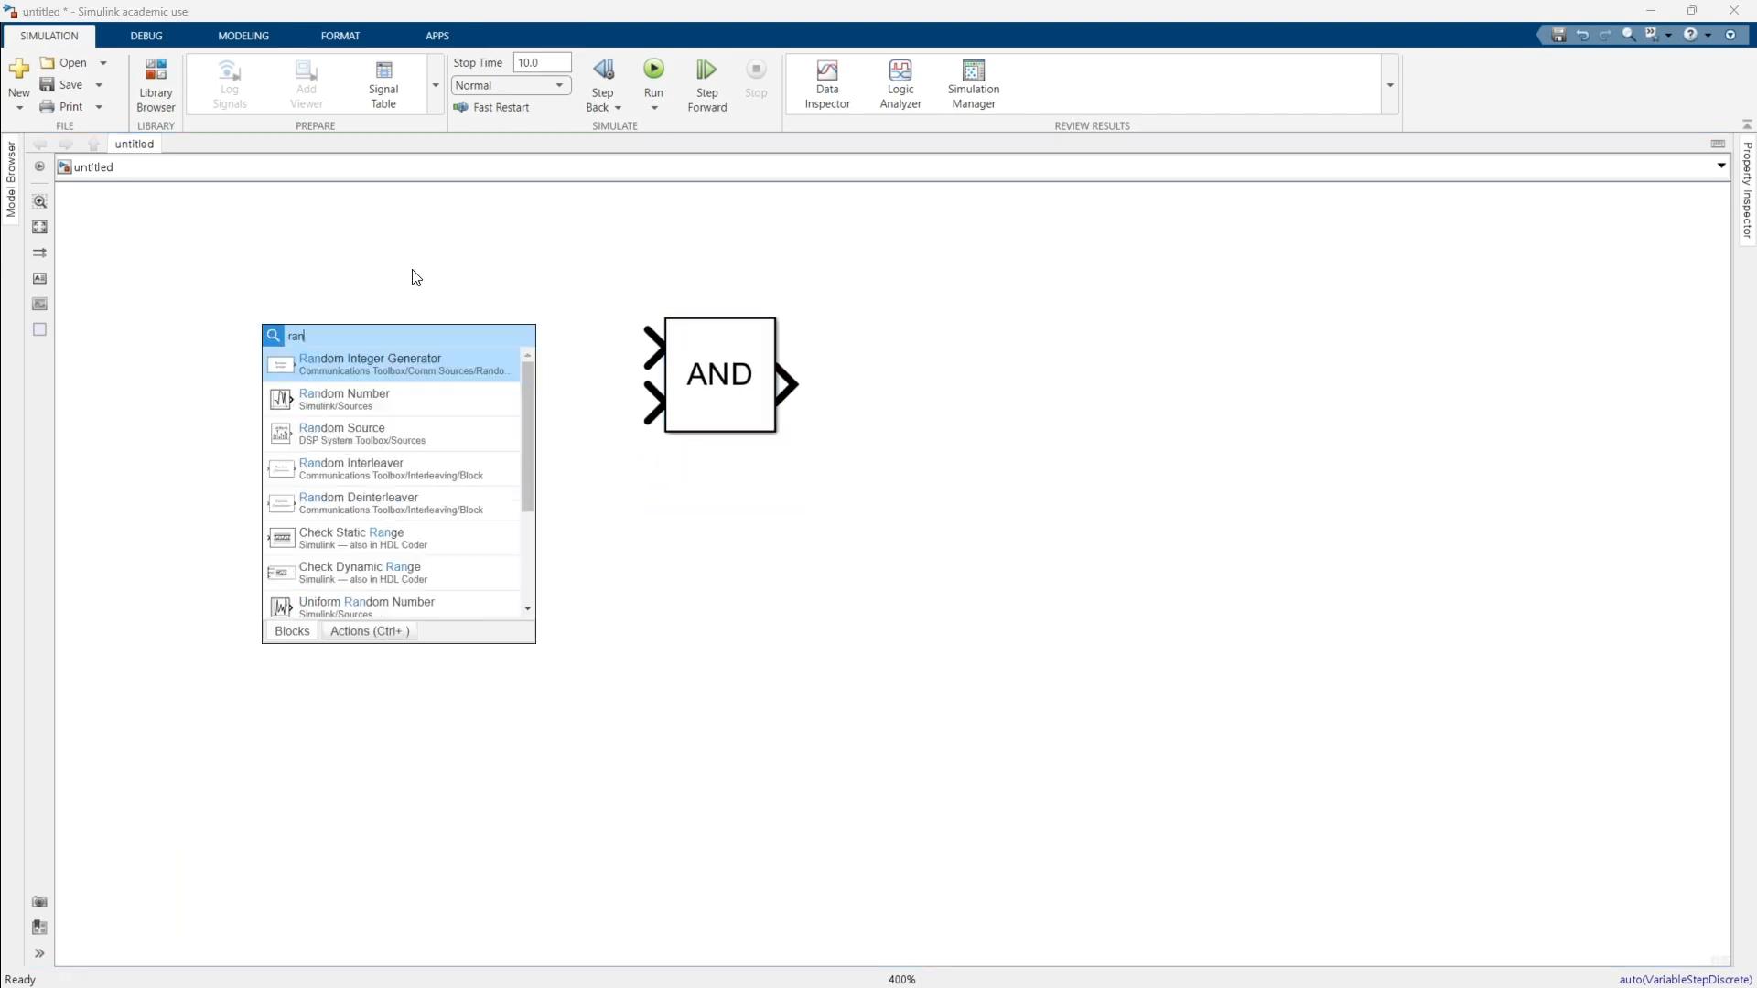
key("Return")
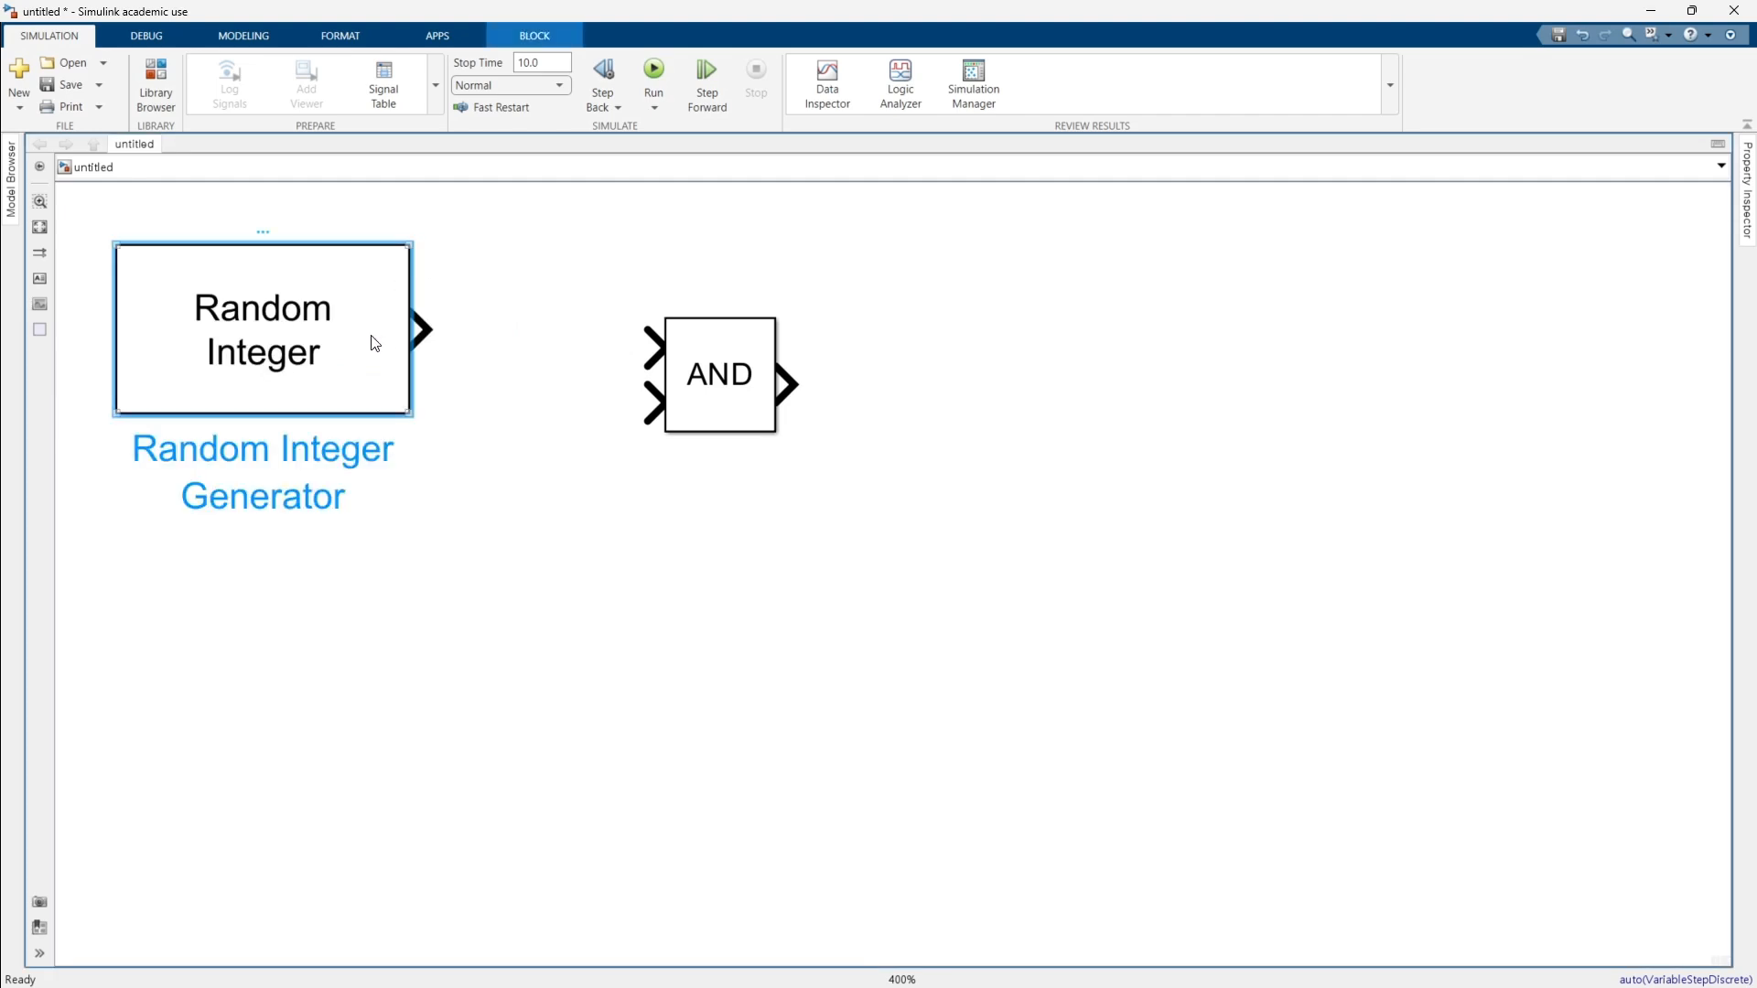
key("ctrl+c")
key("ctrl+v")
key("ctrl+z")
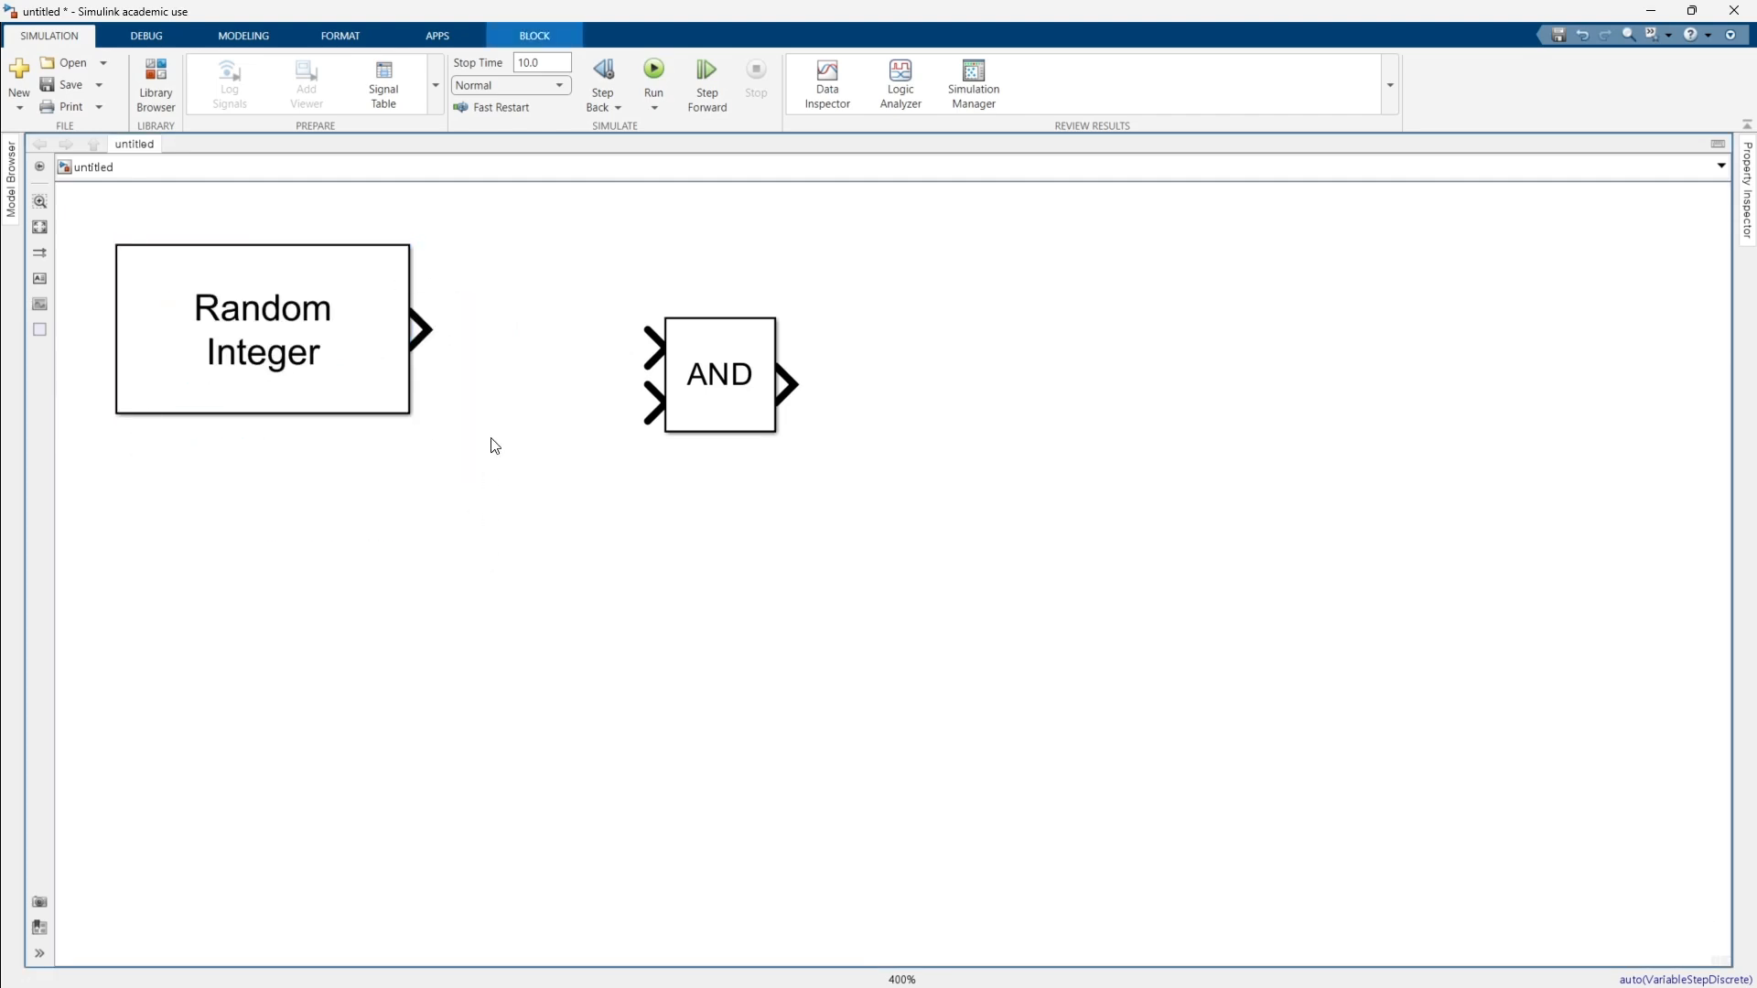
Connect the Random Integer Generator to the AND block's first input and set the generator's set size to 2.
mouse_move(422, 330)
left_mouse_down()
mouse_move(628, 364)
mouse_move(646, 348)
mouse_move(743, 356)
left_mouse_up()
left_click(708, 375)
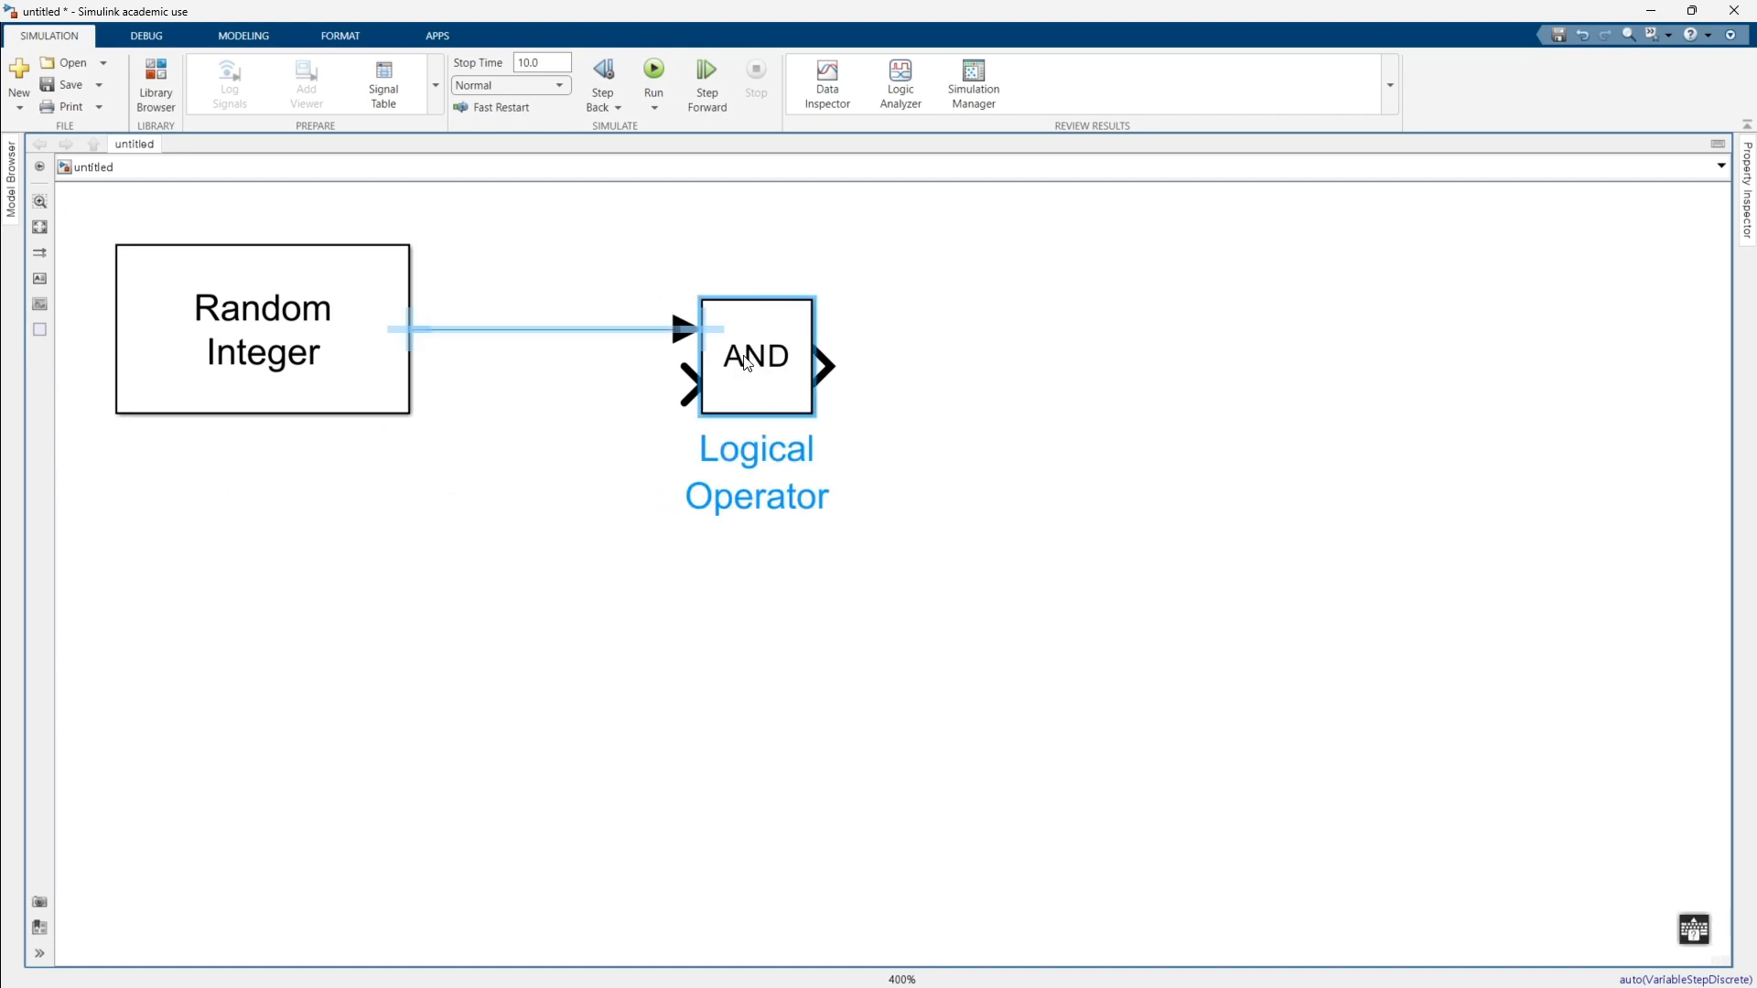
left_click(379, 370)
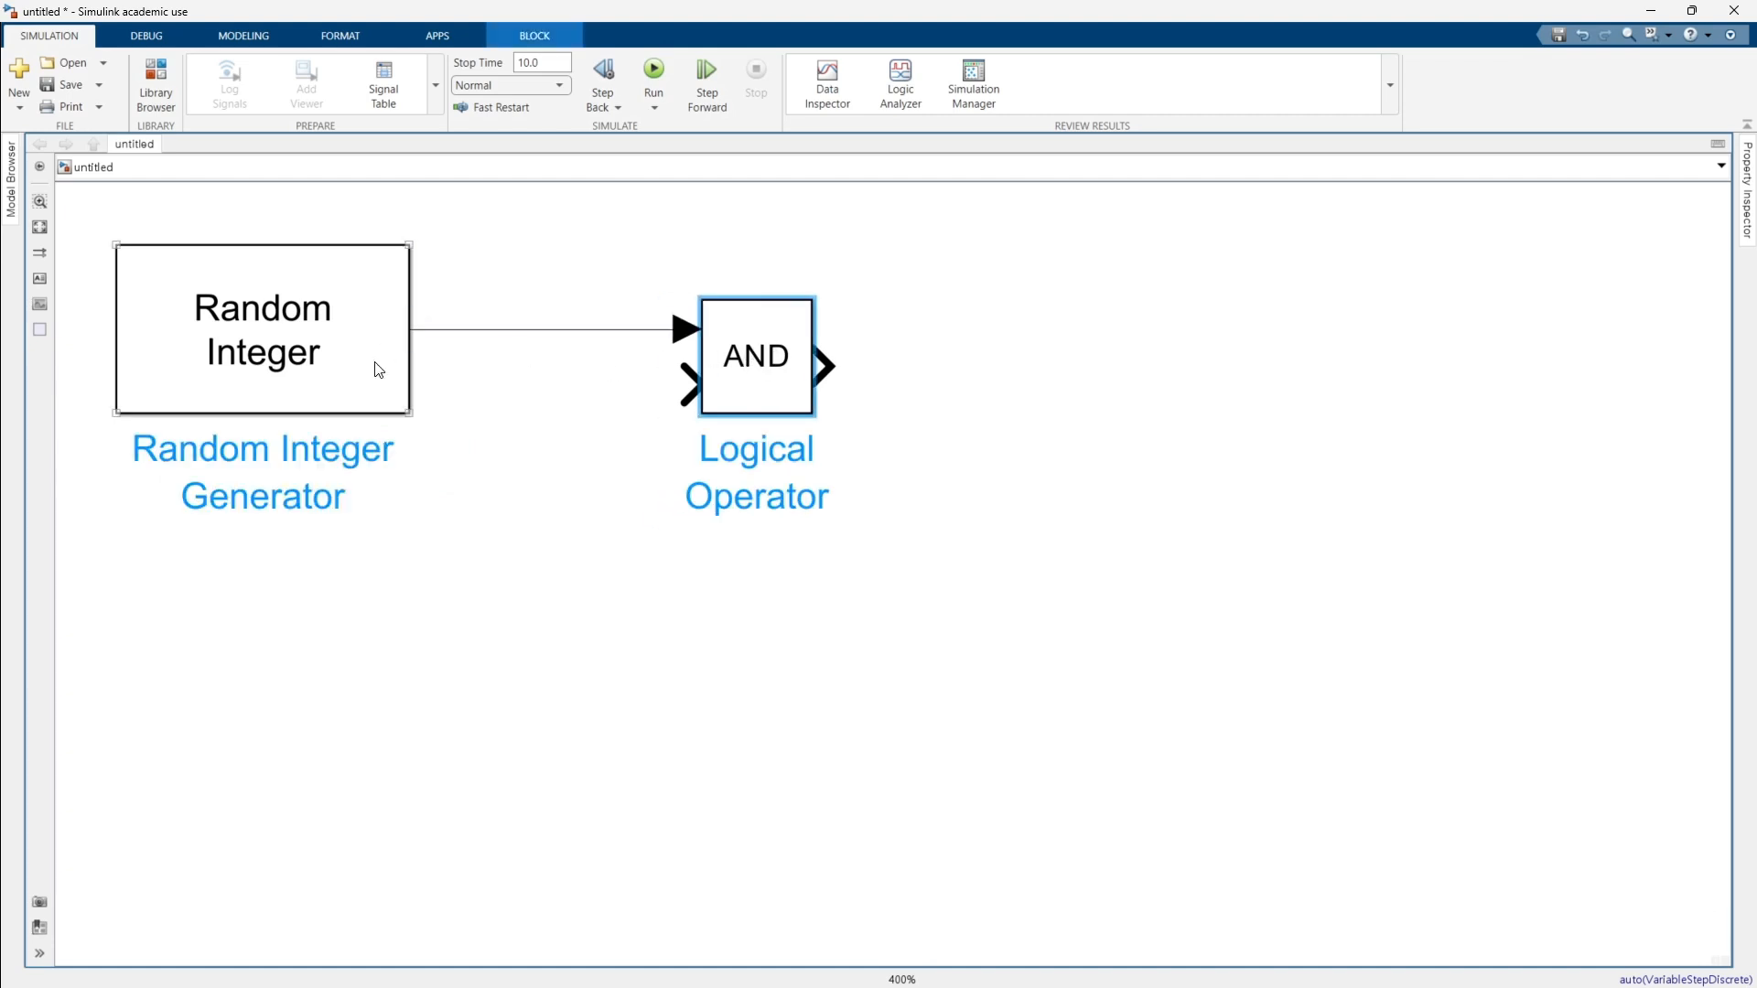
double_click(381, 370)
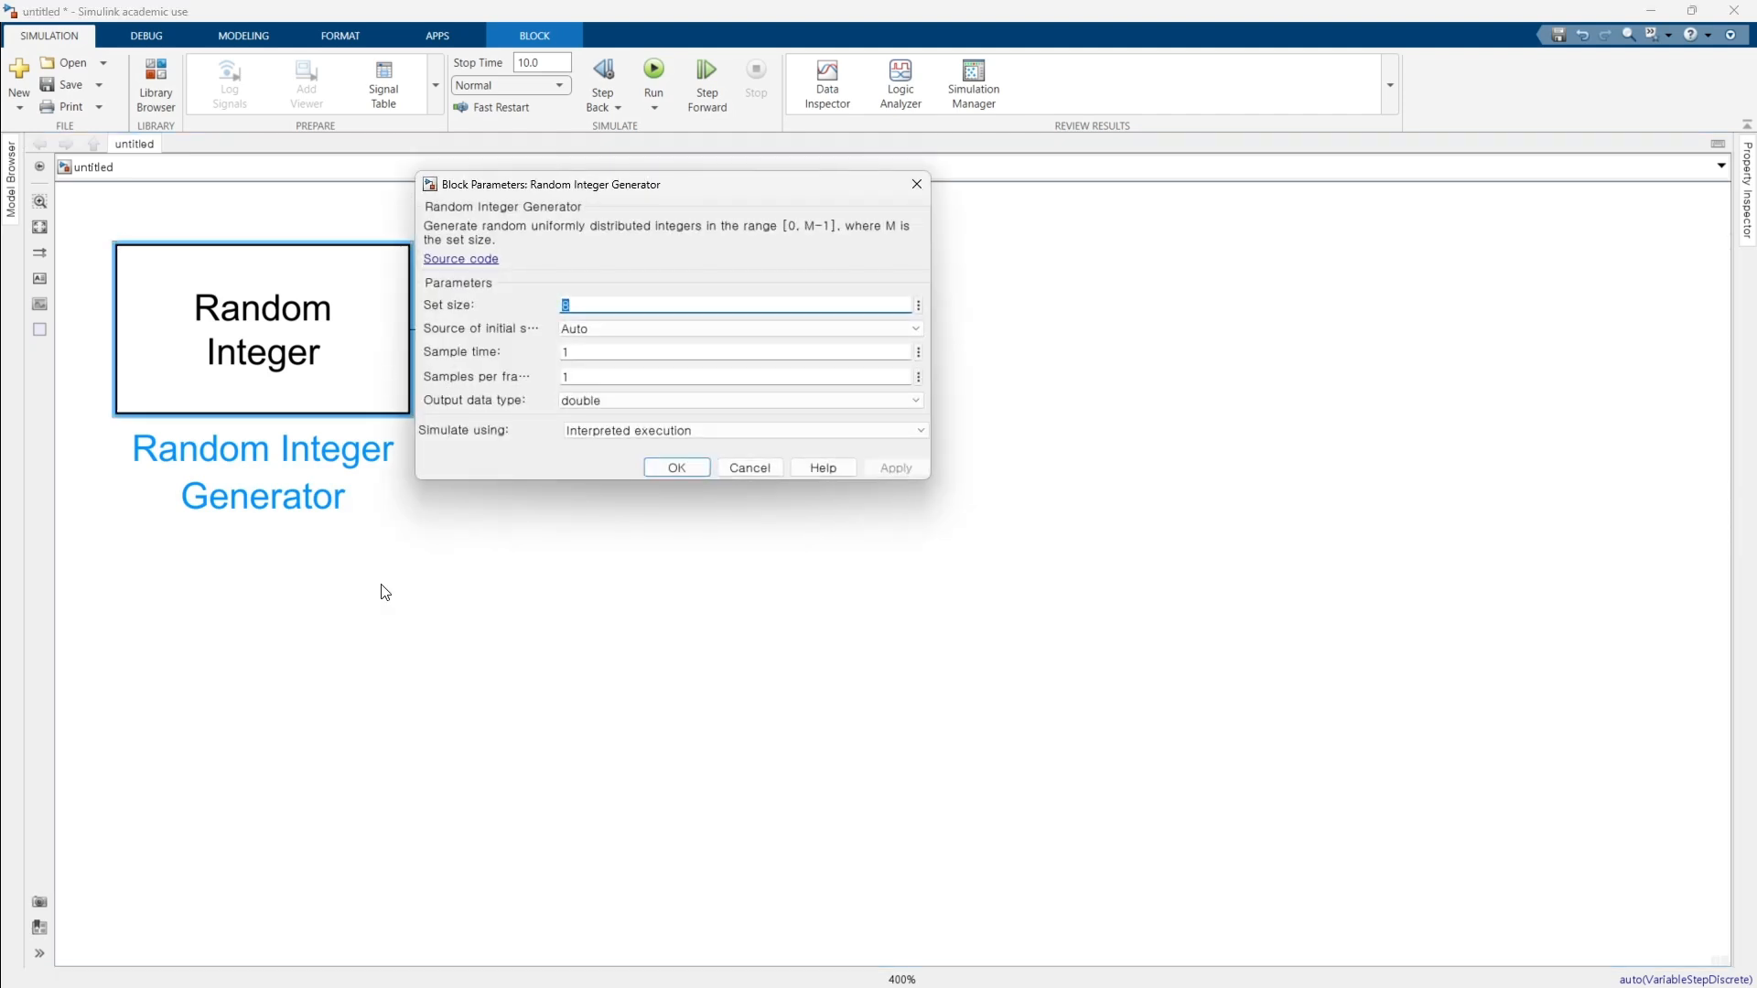
type("2")
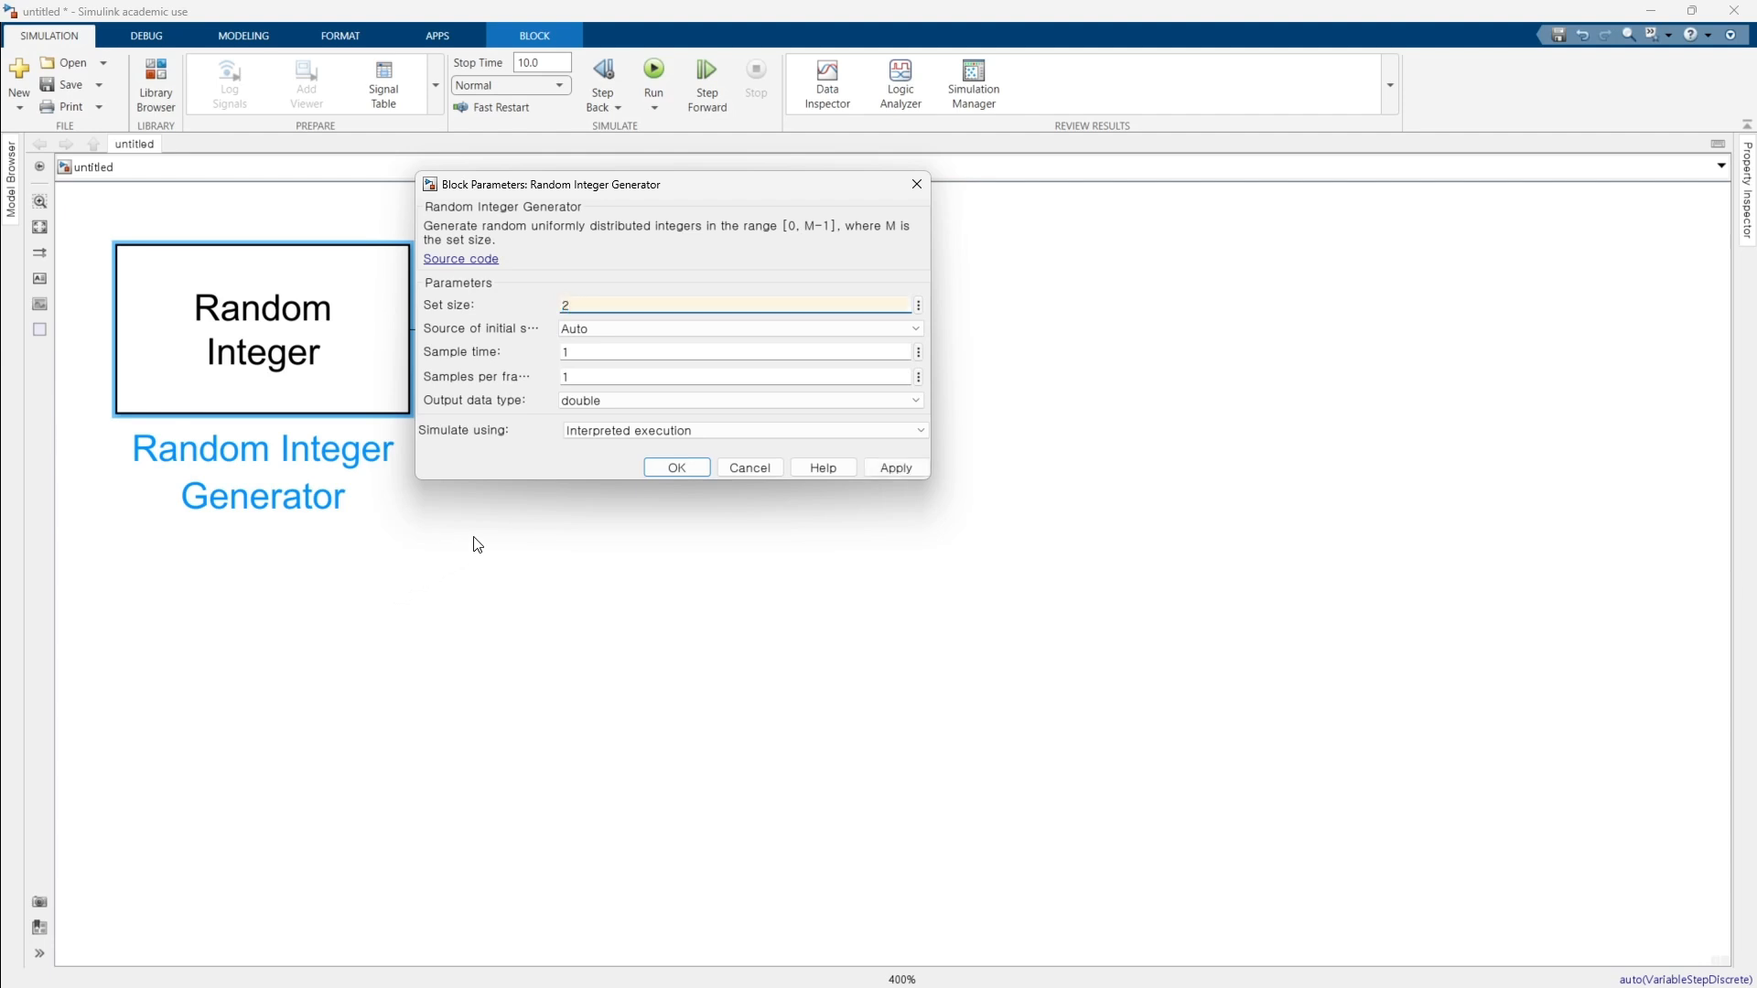
left_click(661, 474)
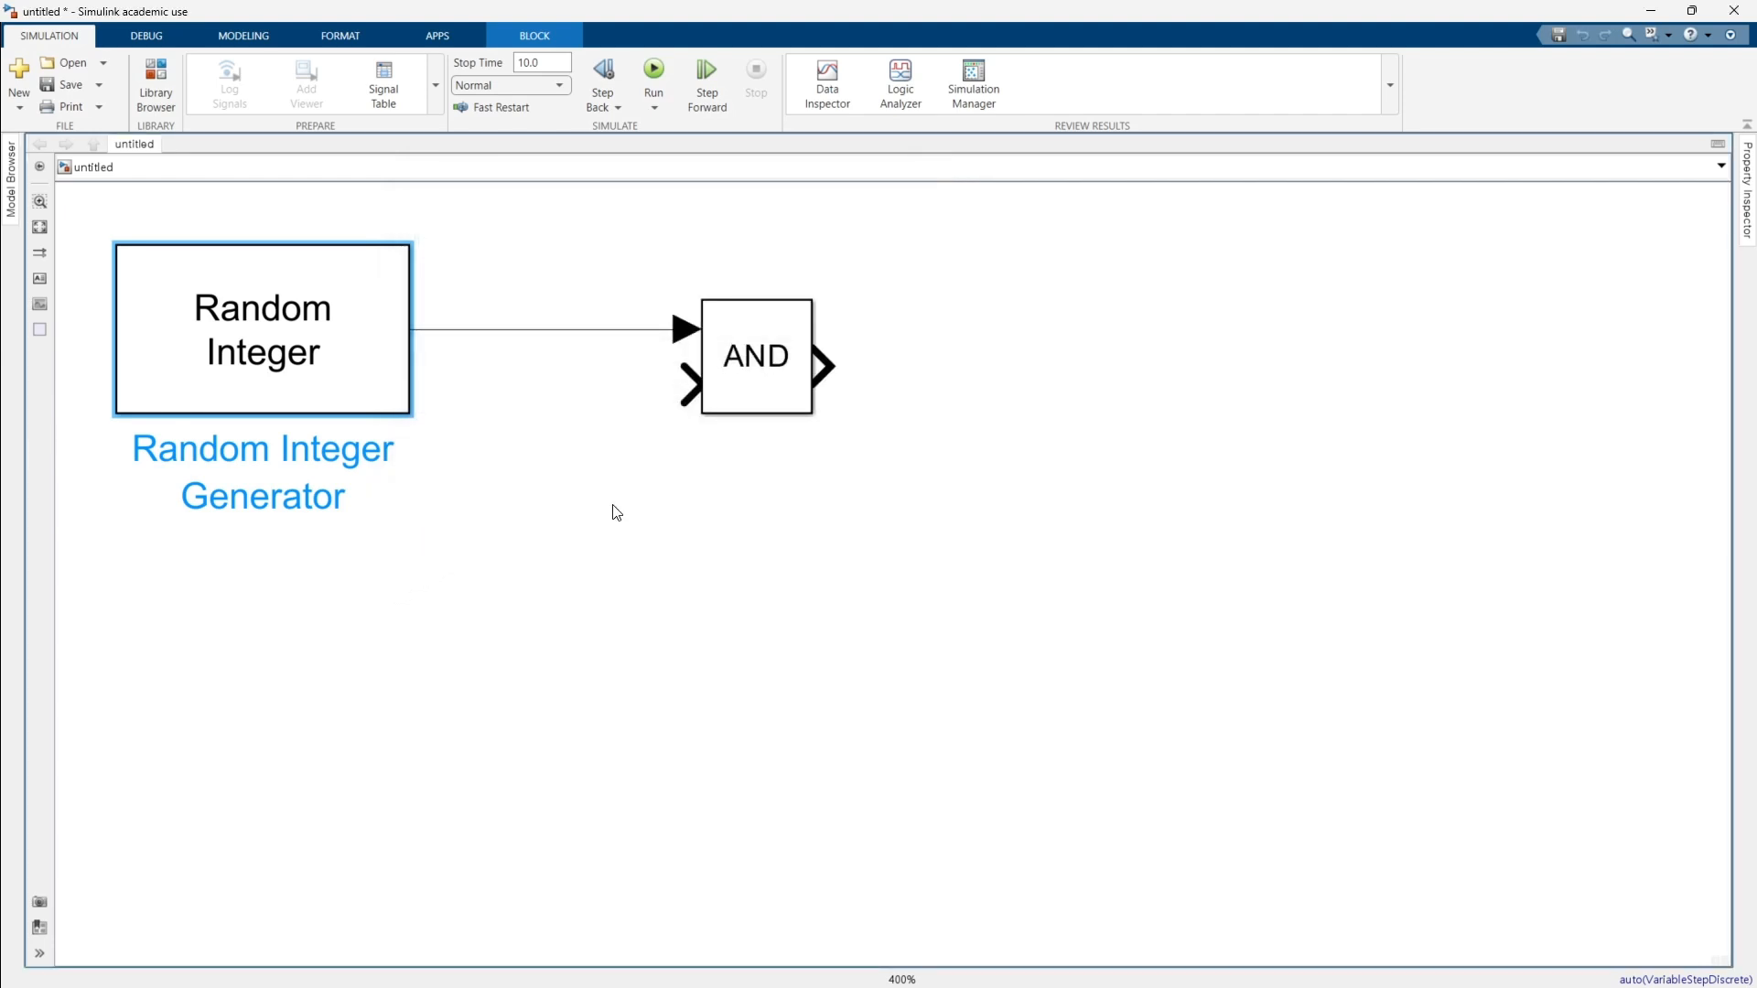
Duplicate the Random Integer Generator below the original and connect the copy to the AND block's second input.
left_click(403, 403)
left_click_drag(404, 405, 345, 679)
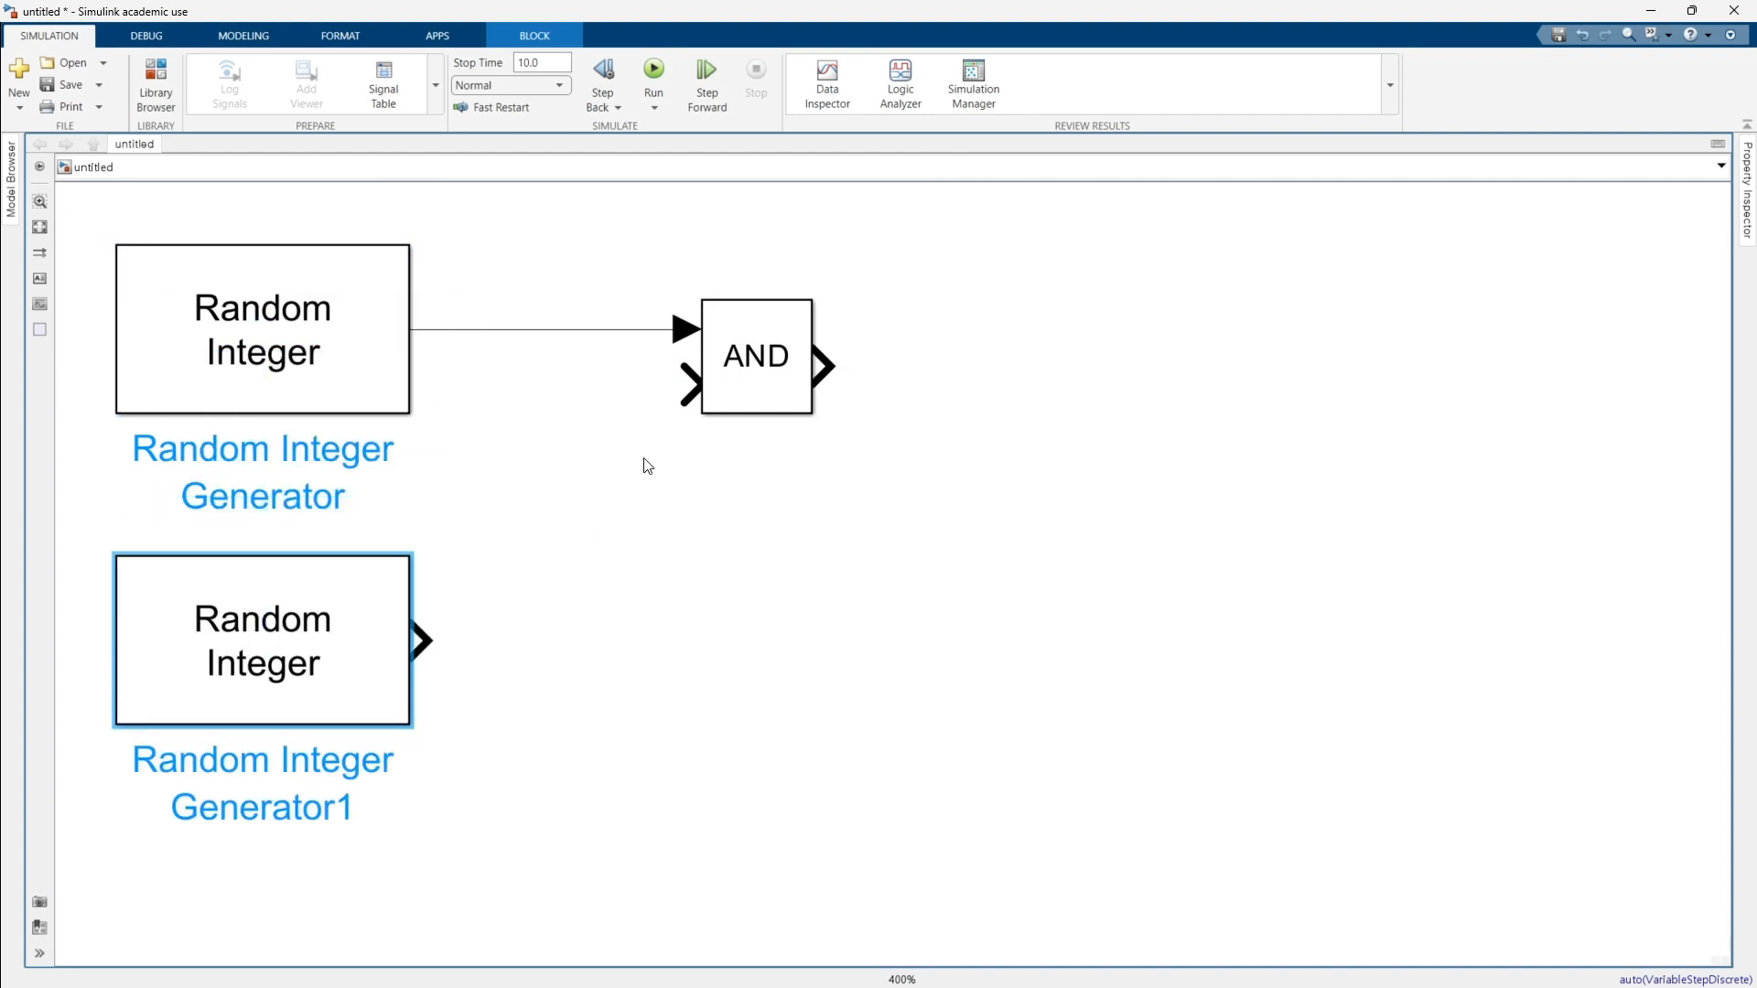
left_click_drag(690, 385, 423, 637)
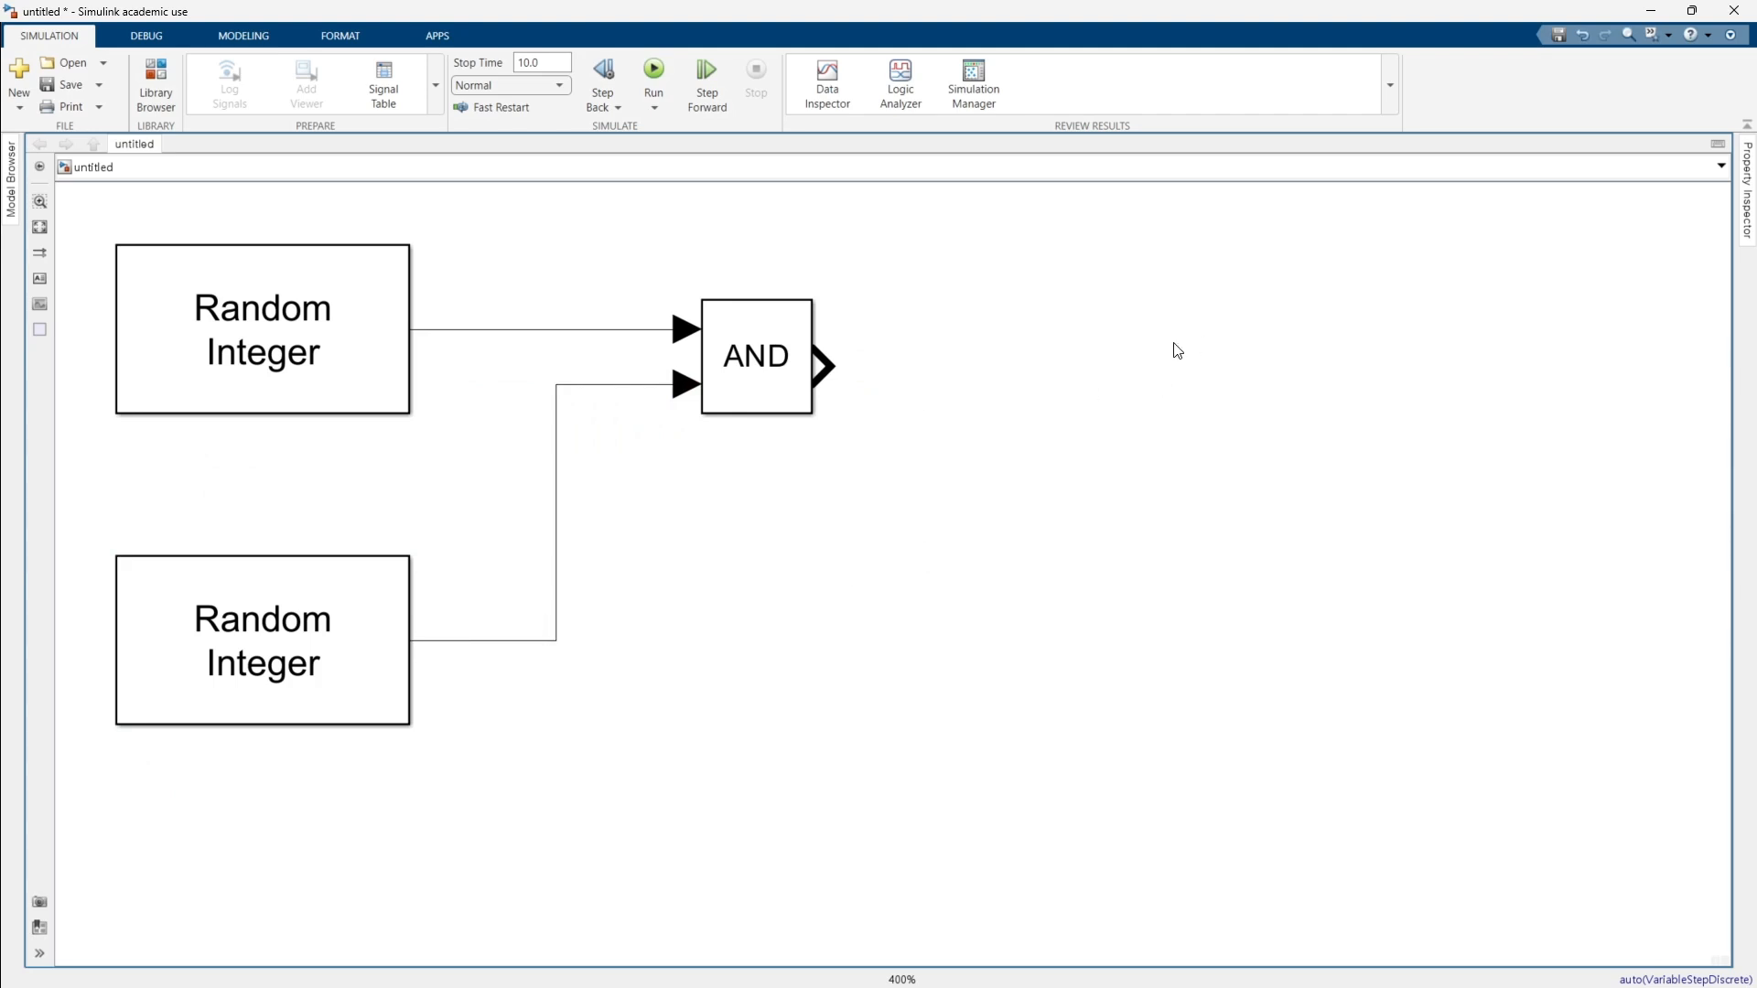
Add a Scope block and connect the AND block's output to it.
double_click(1139, 335)
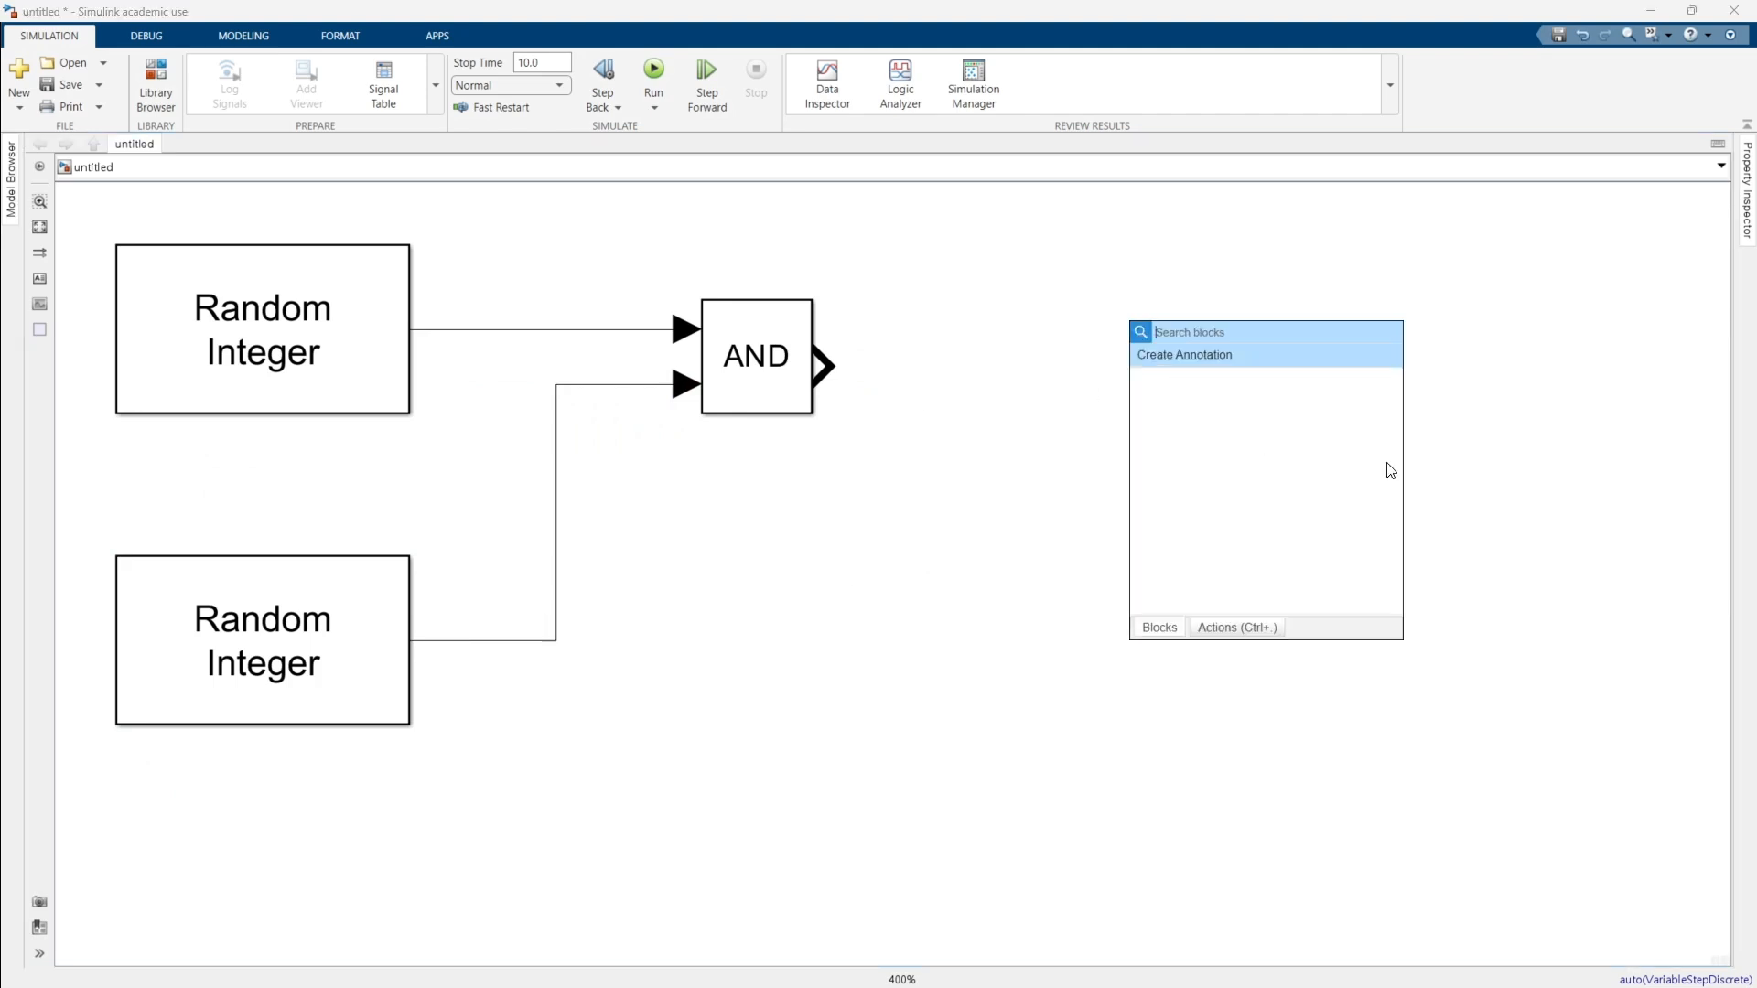
type("scope")
key("Return")
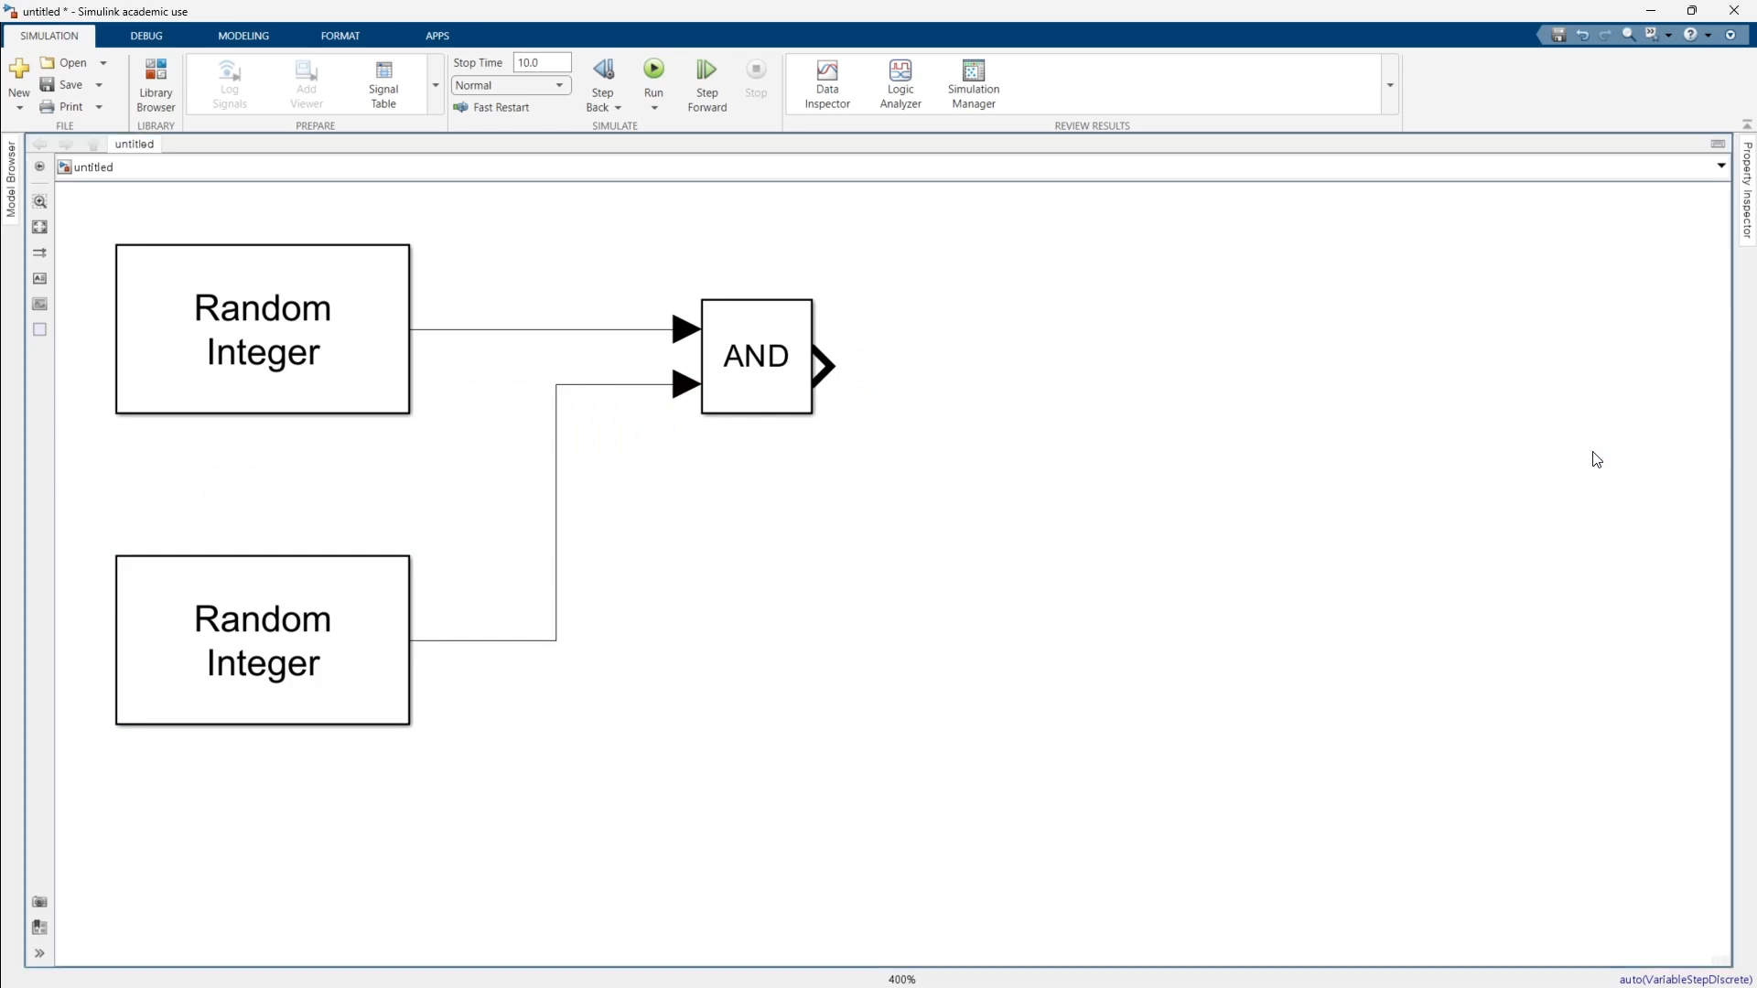
left_click_drag(824, 366, 1170, 379)
left_click(1199, 580)
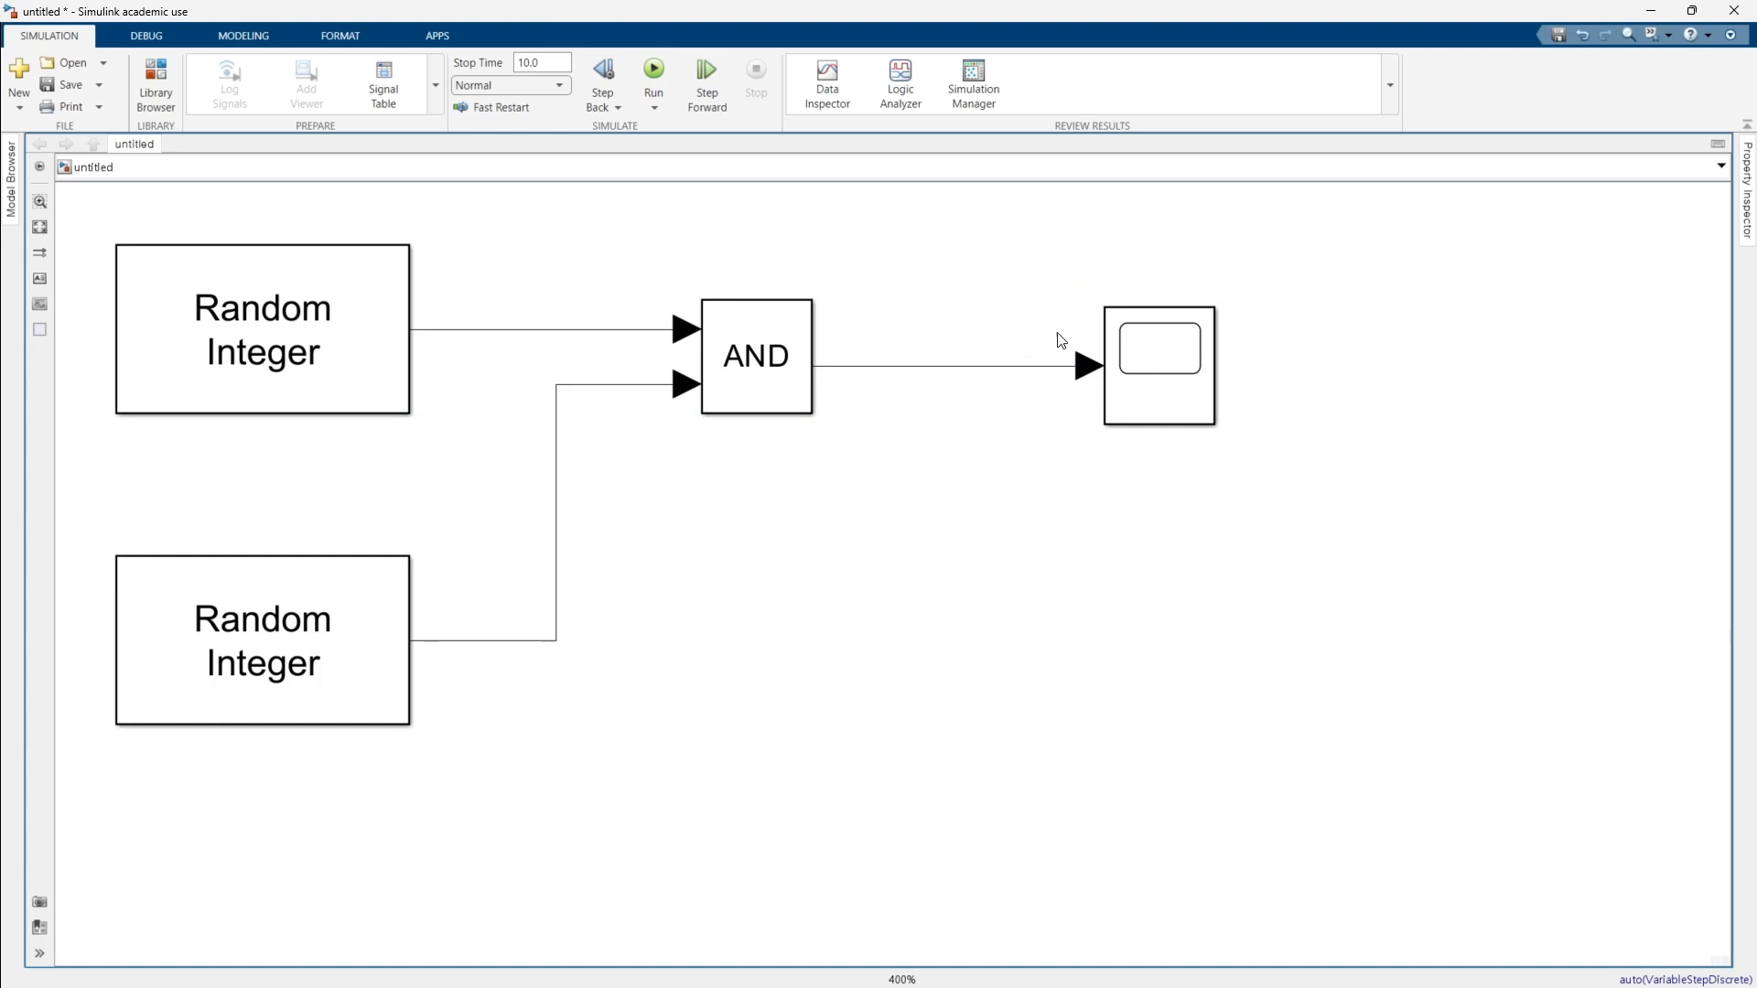
left_click(769, 364)
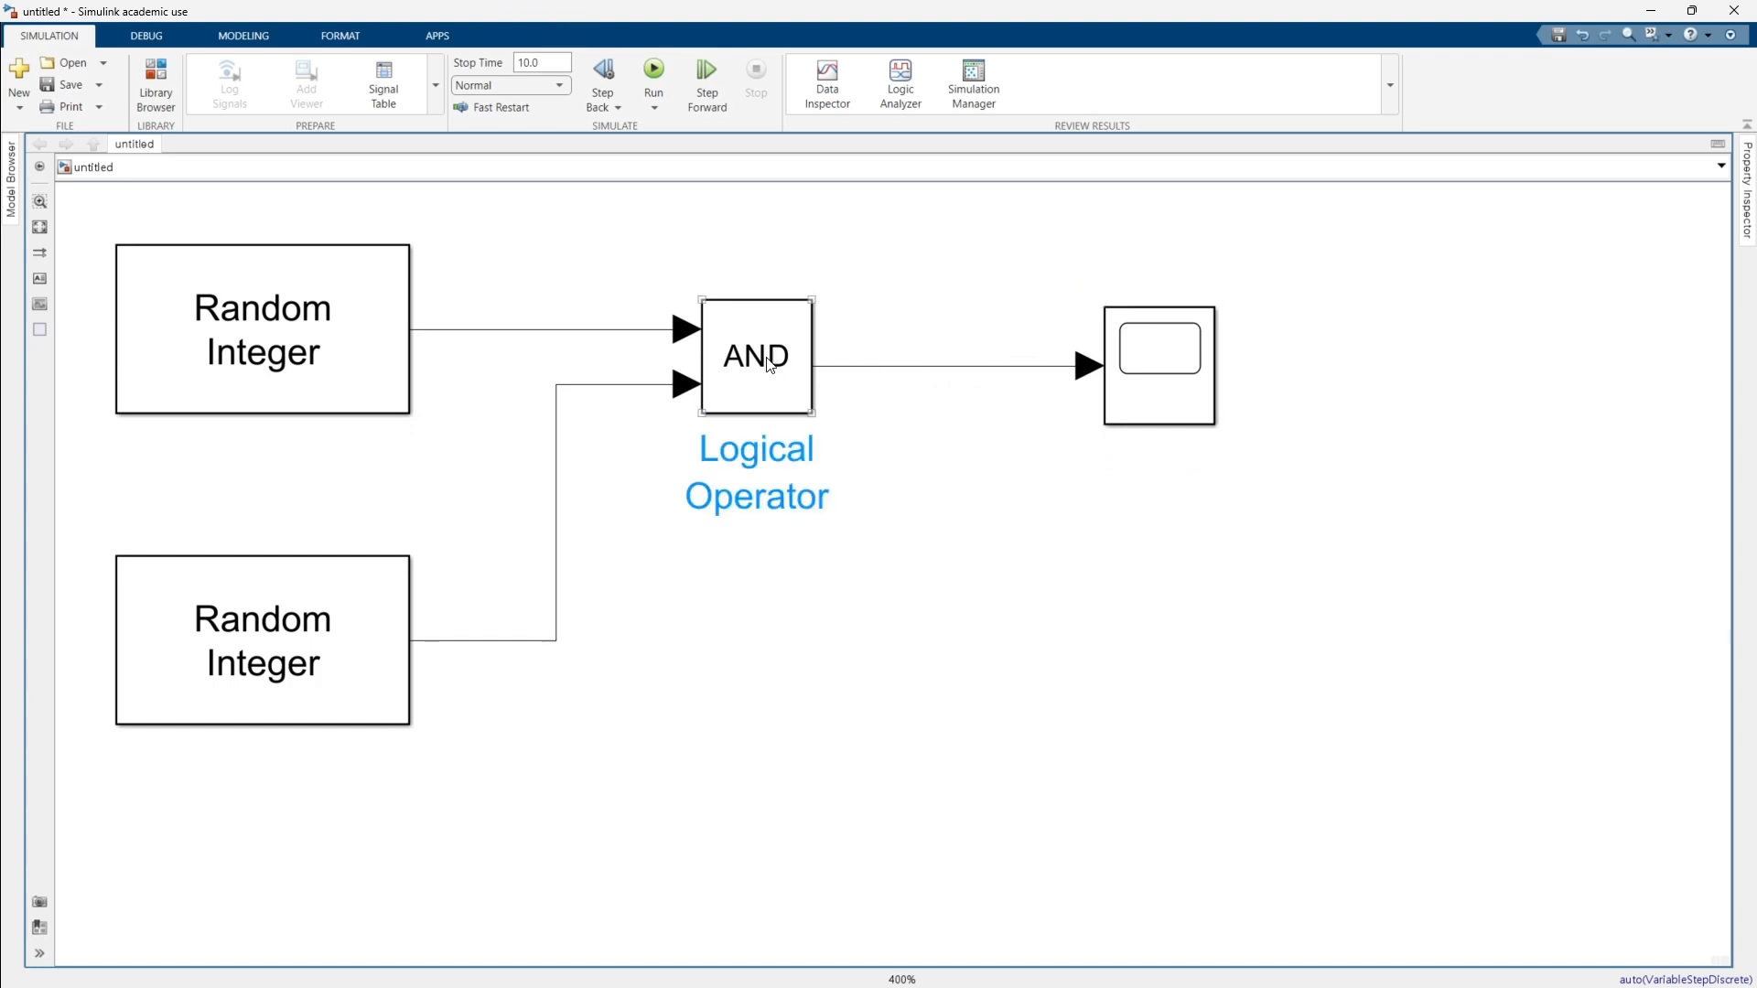
Open the Scope display, enlarge and reposition its window, and run the simulation to plot the AND output.
left_click(1156, 376)
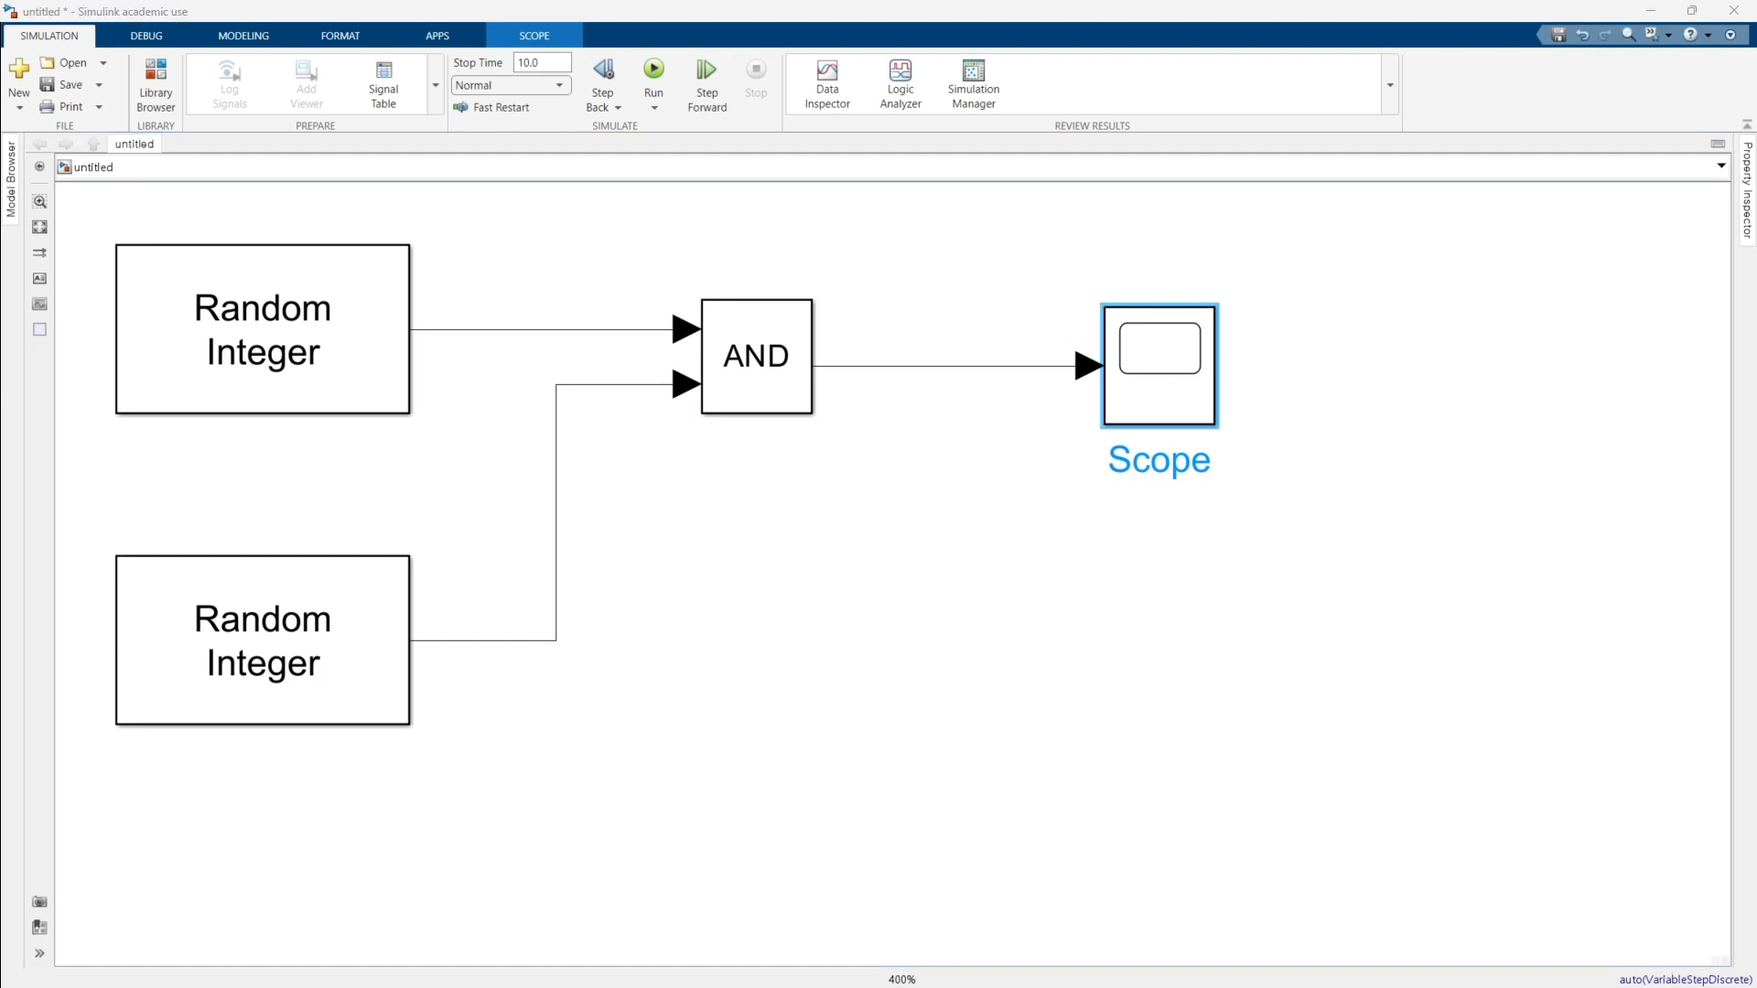
double_click(1157, 376)
left_click_drag(1285, 393, 1309, 283)
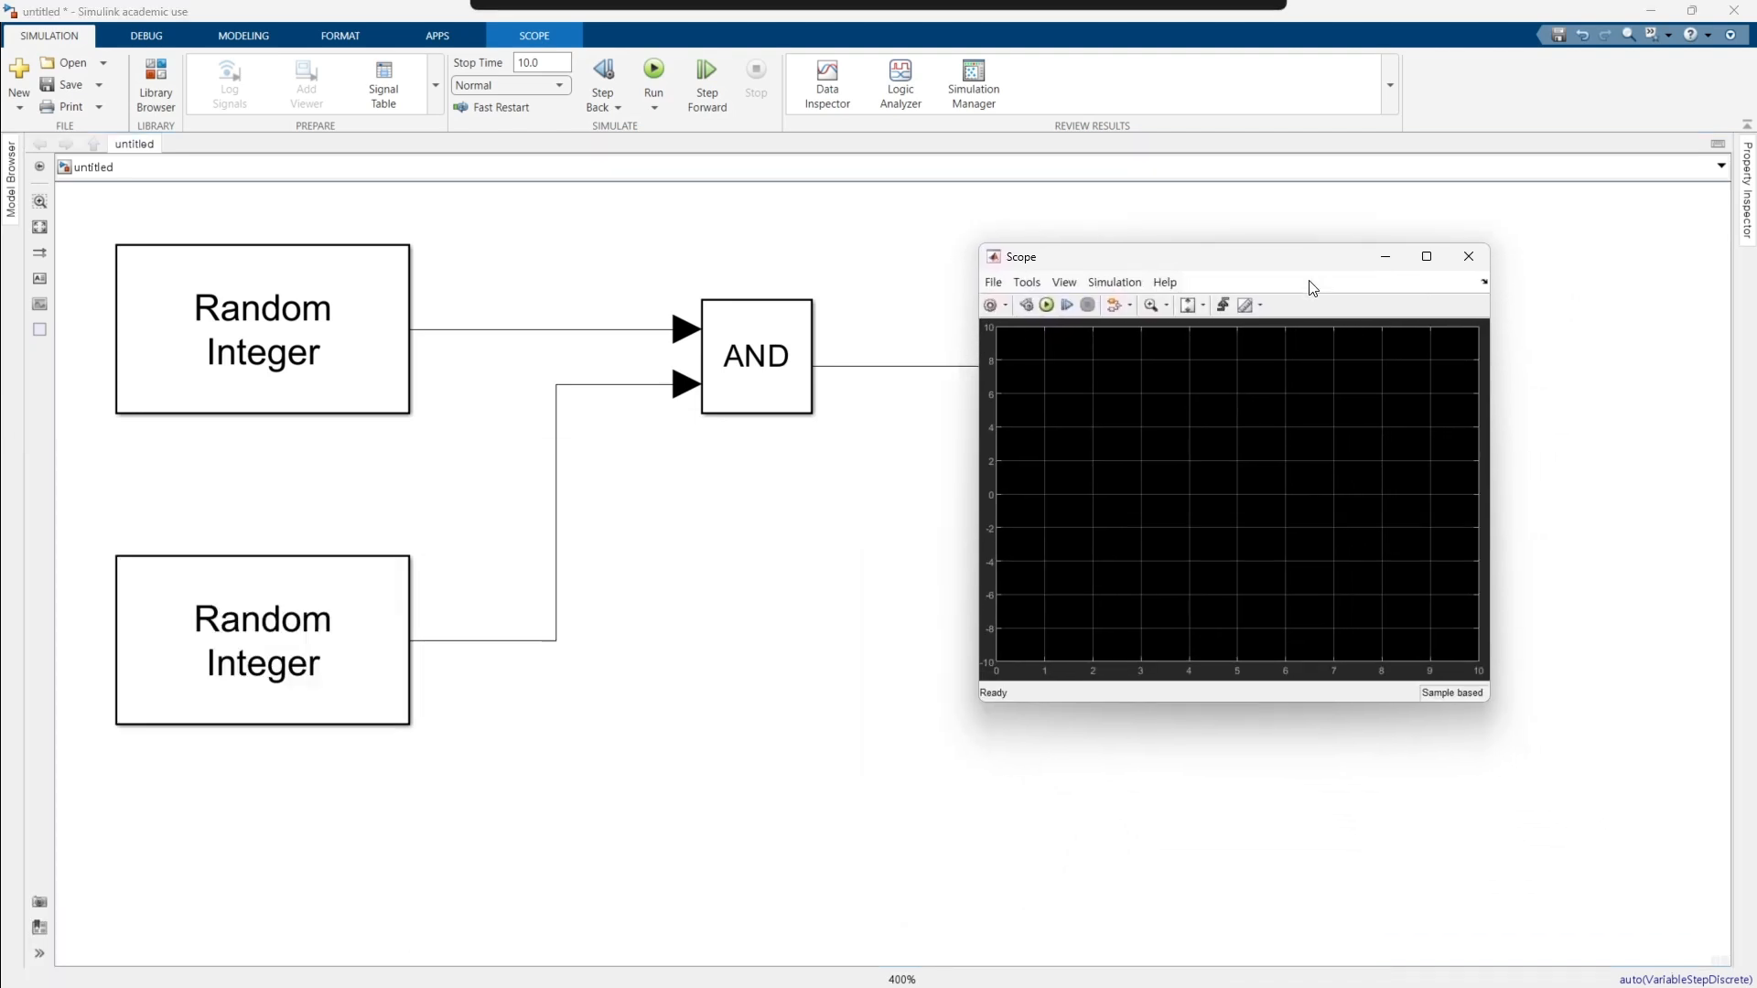
left_click_drag(1490, 701, 1710, 932)
left_click_drag(1222, 271, 1163, 224)
left_click(988, 259)
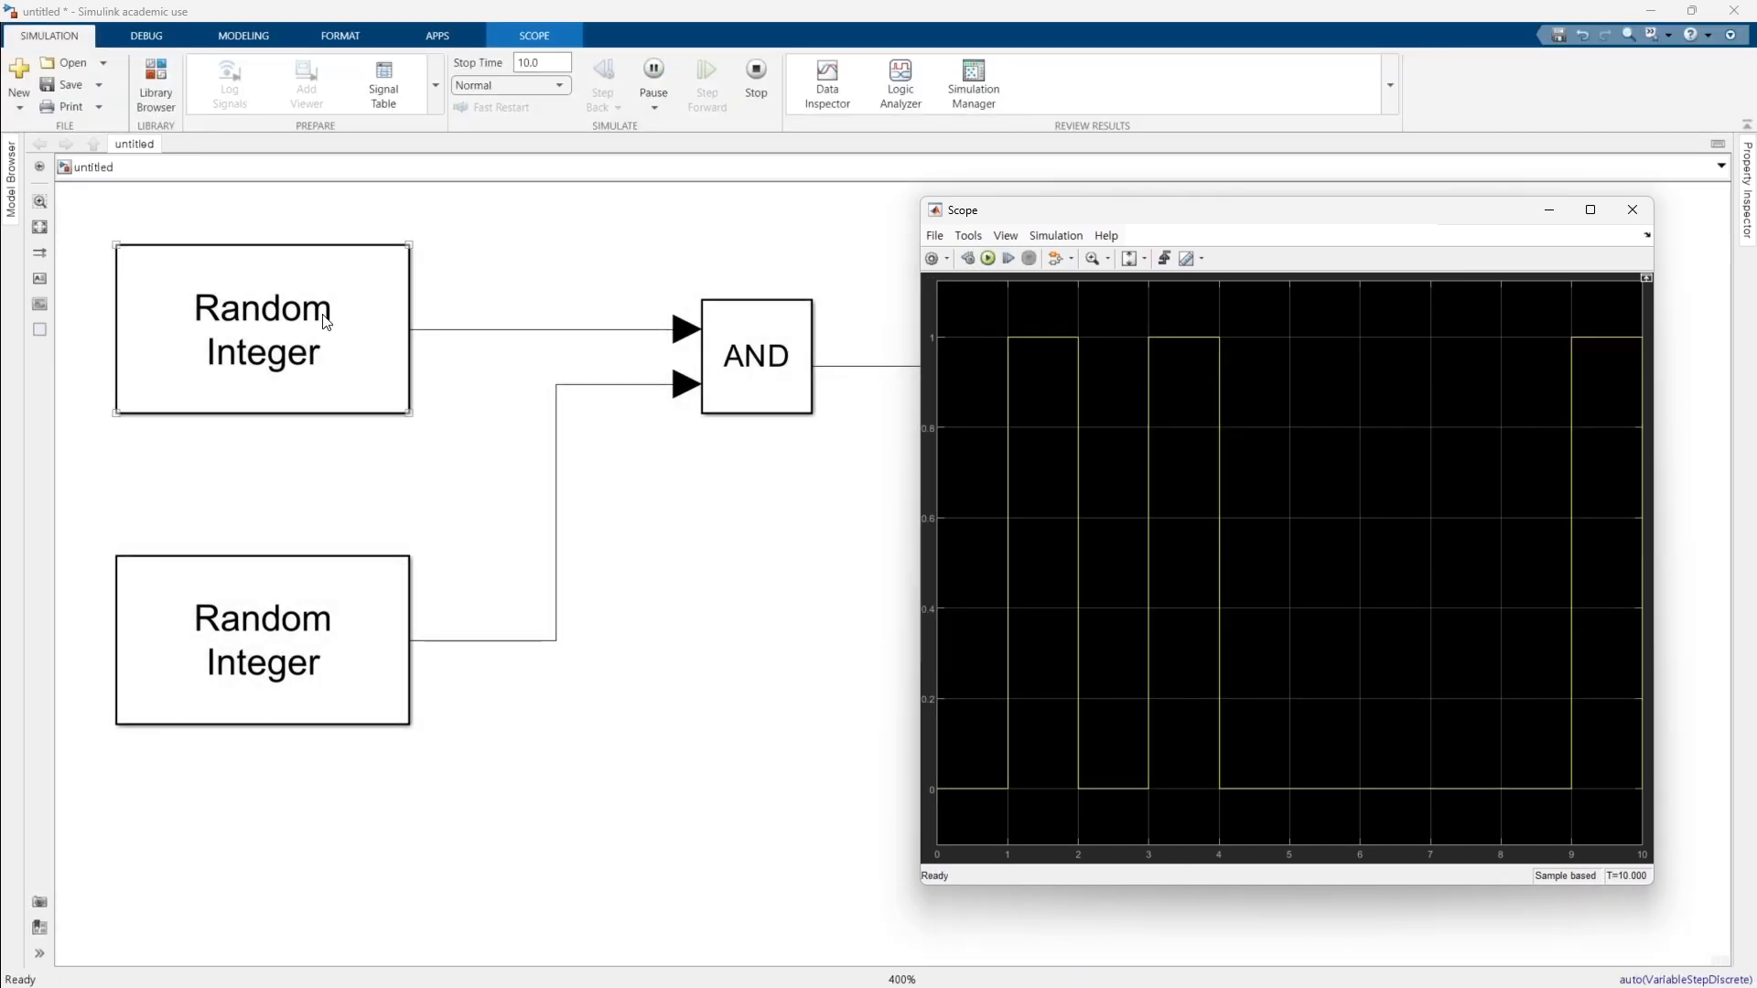
Review the Logical Operator block's available operators and input count, and change its icon shape to distinctive.
left_click(325, 318)
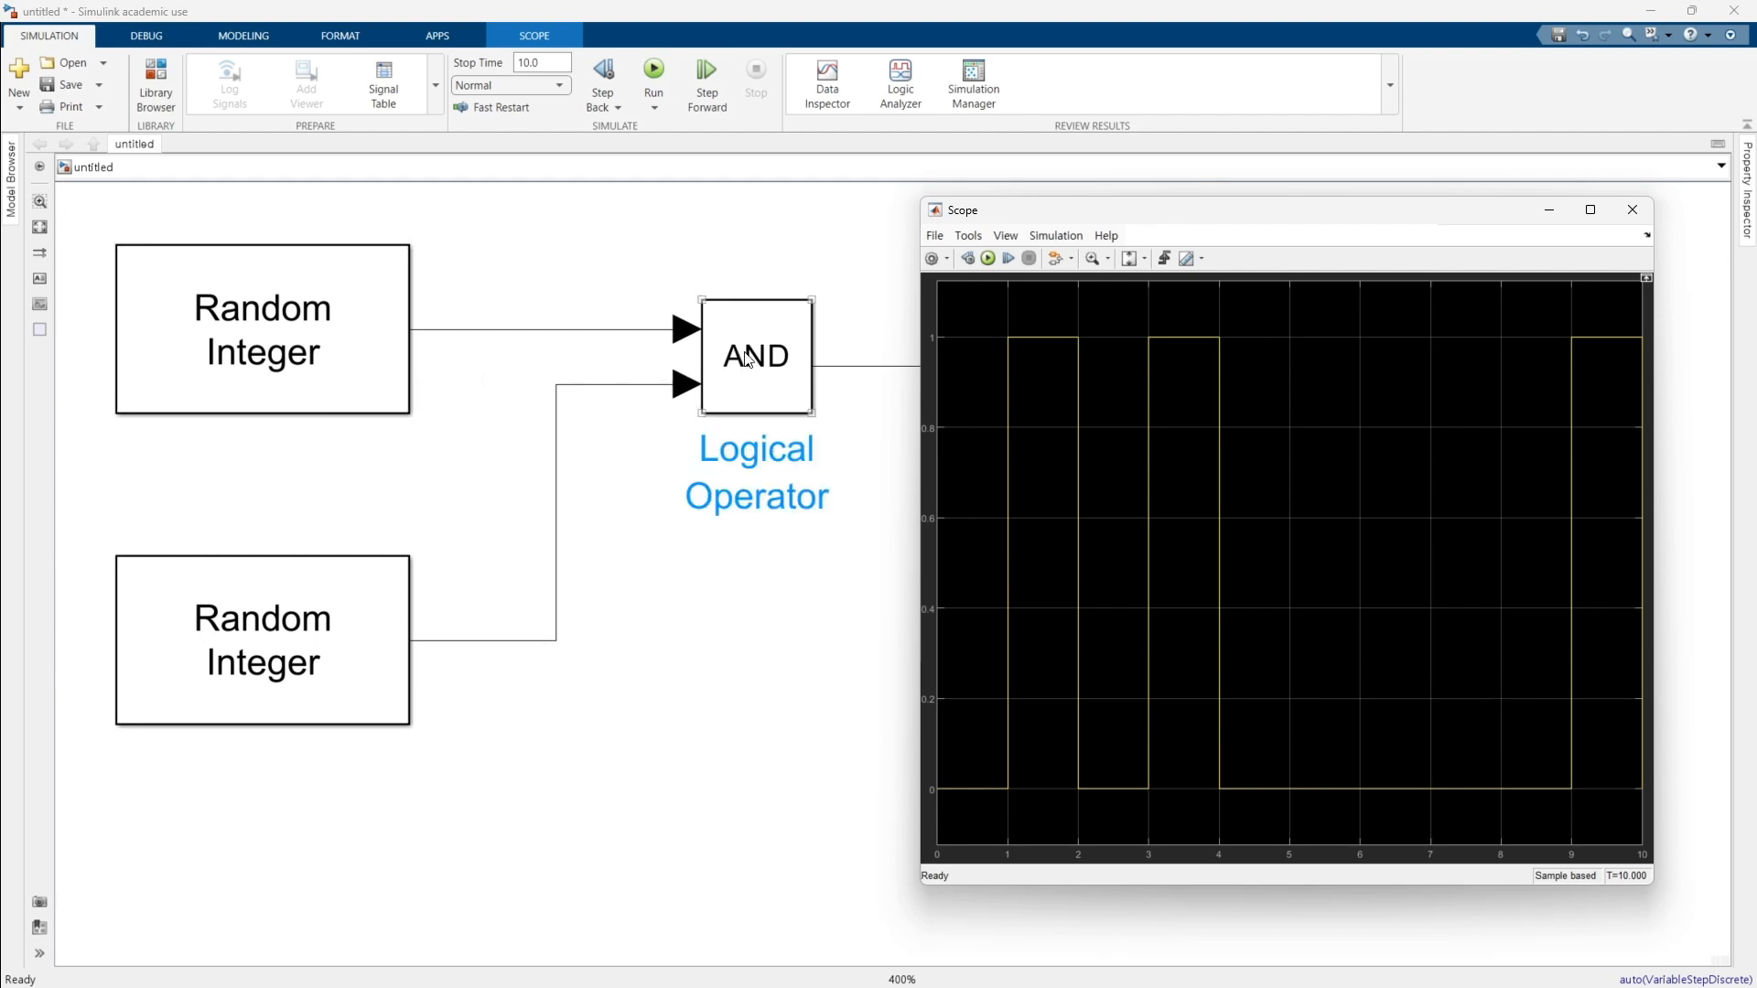
double_click(746, 357)
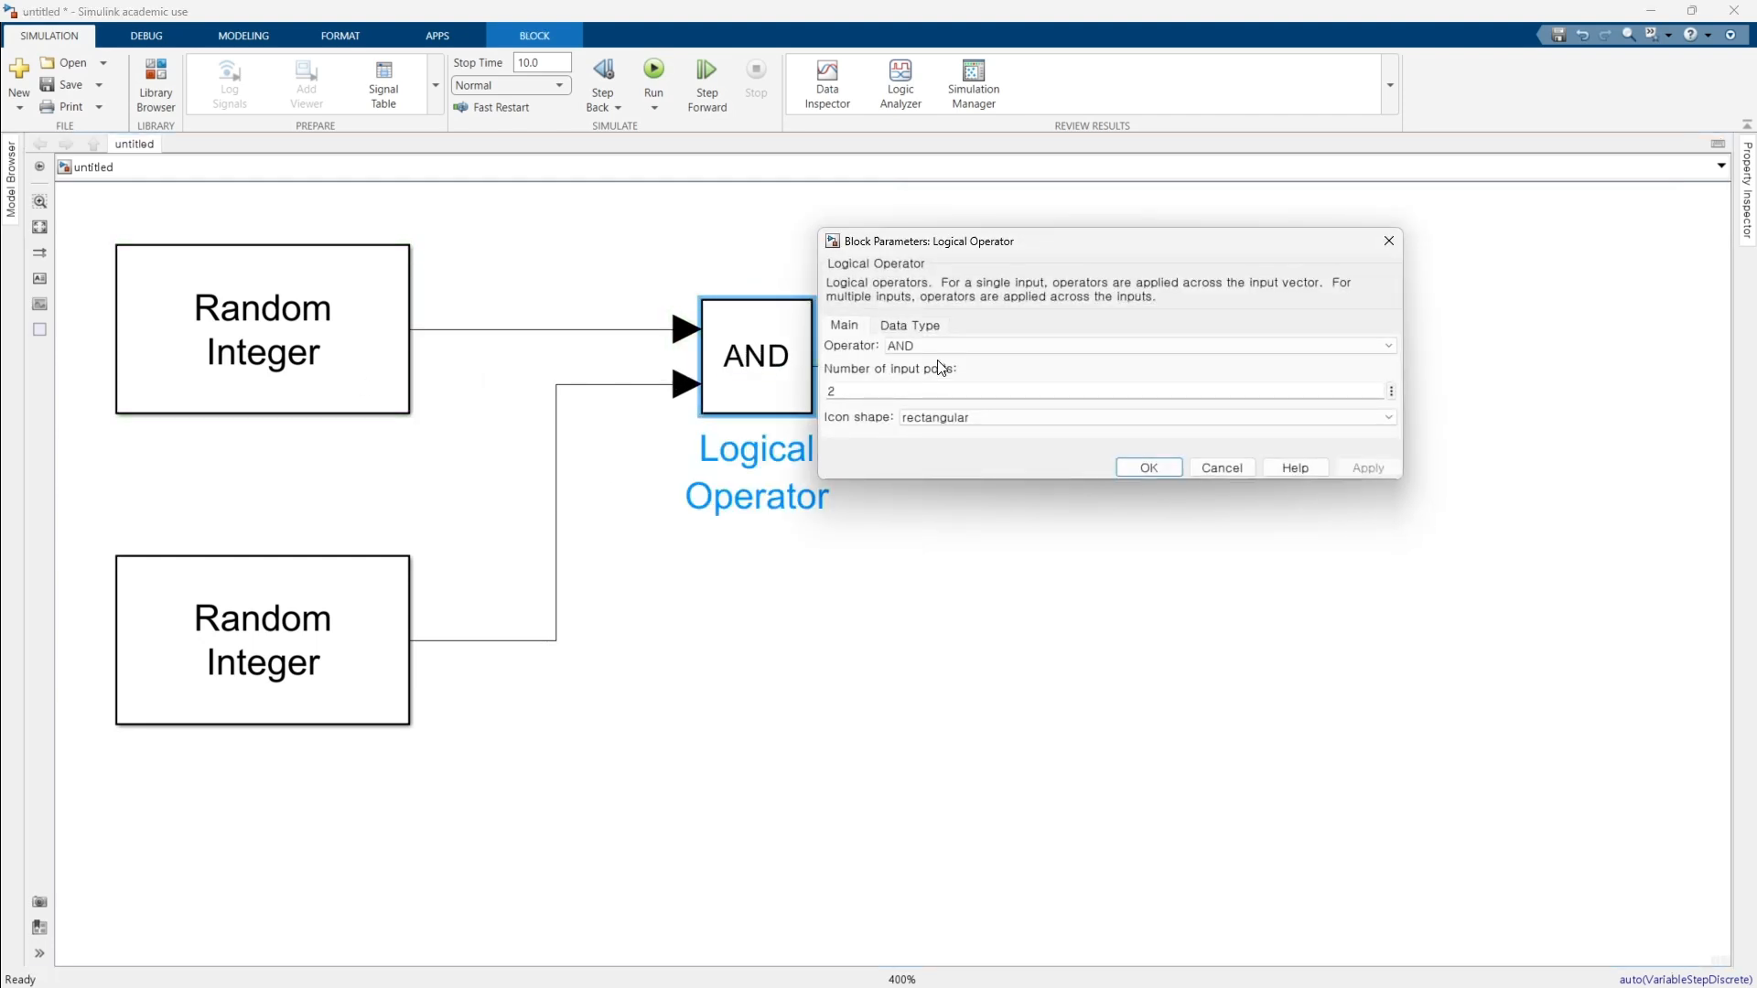
left_click(968, 345)
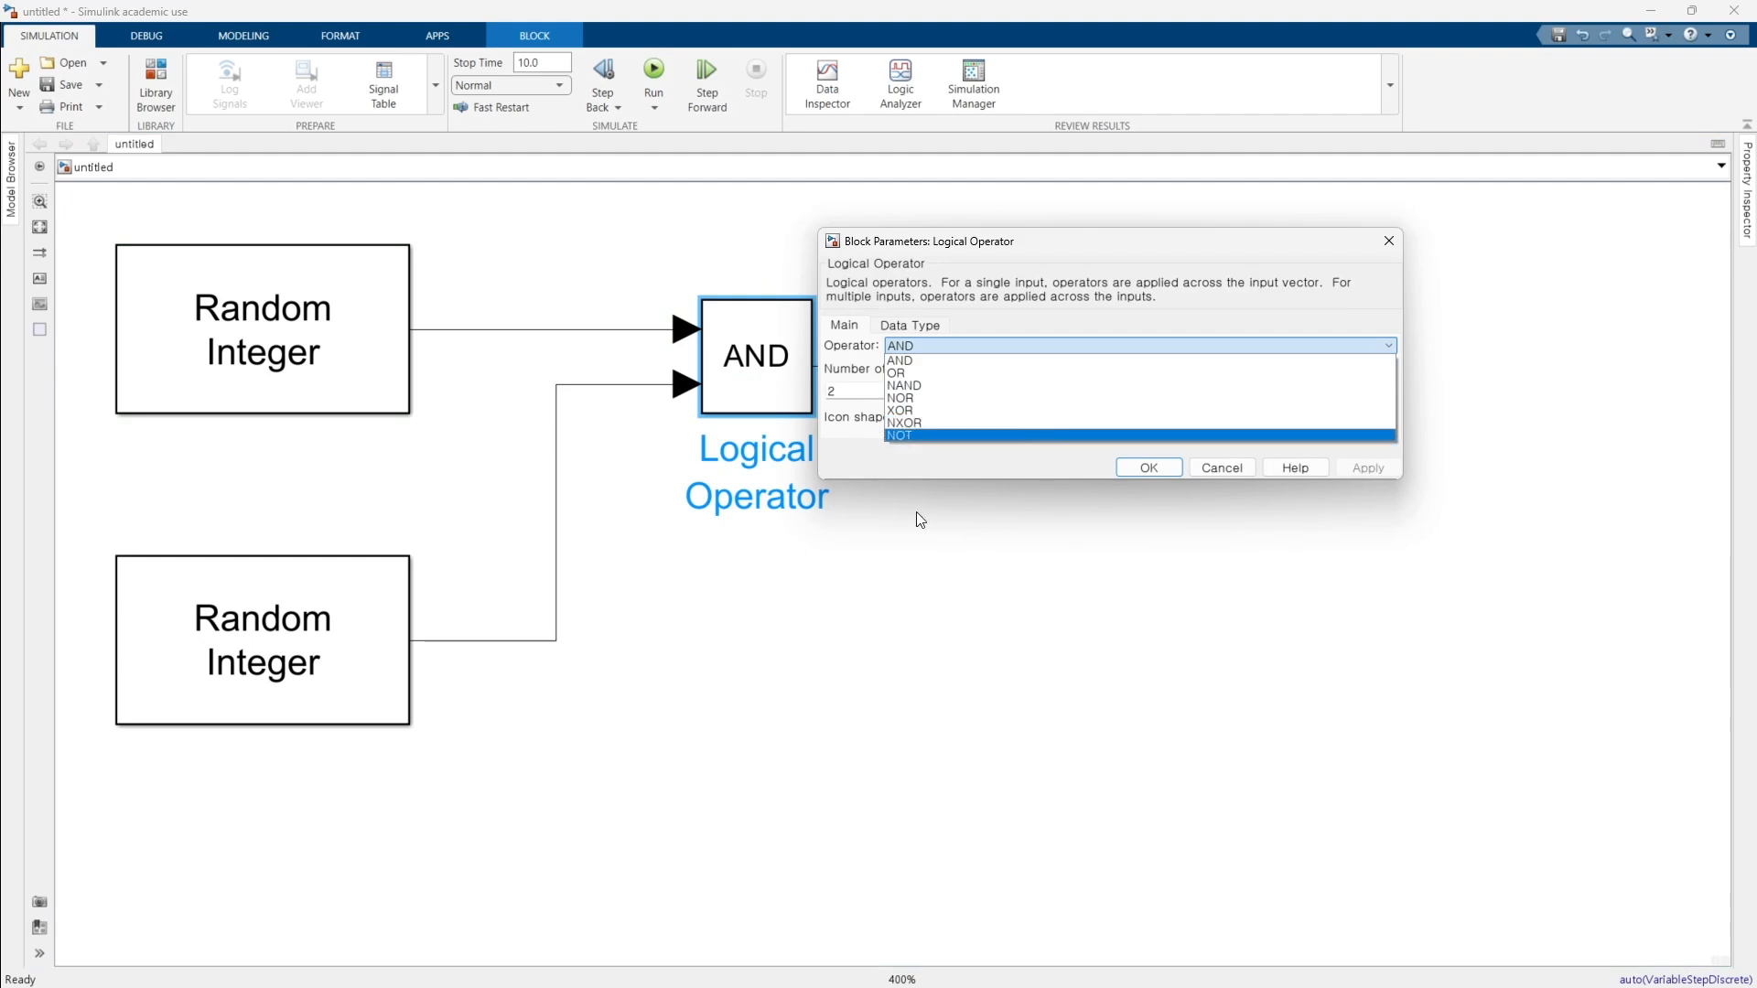
left_click(863, 462)
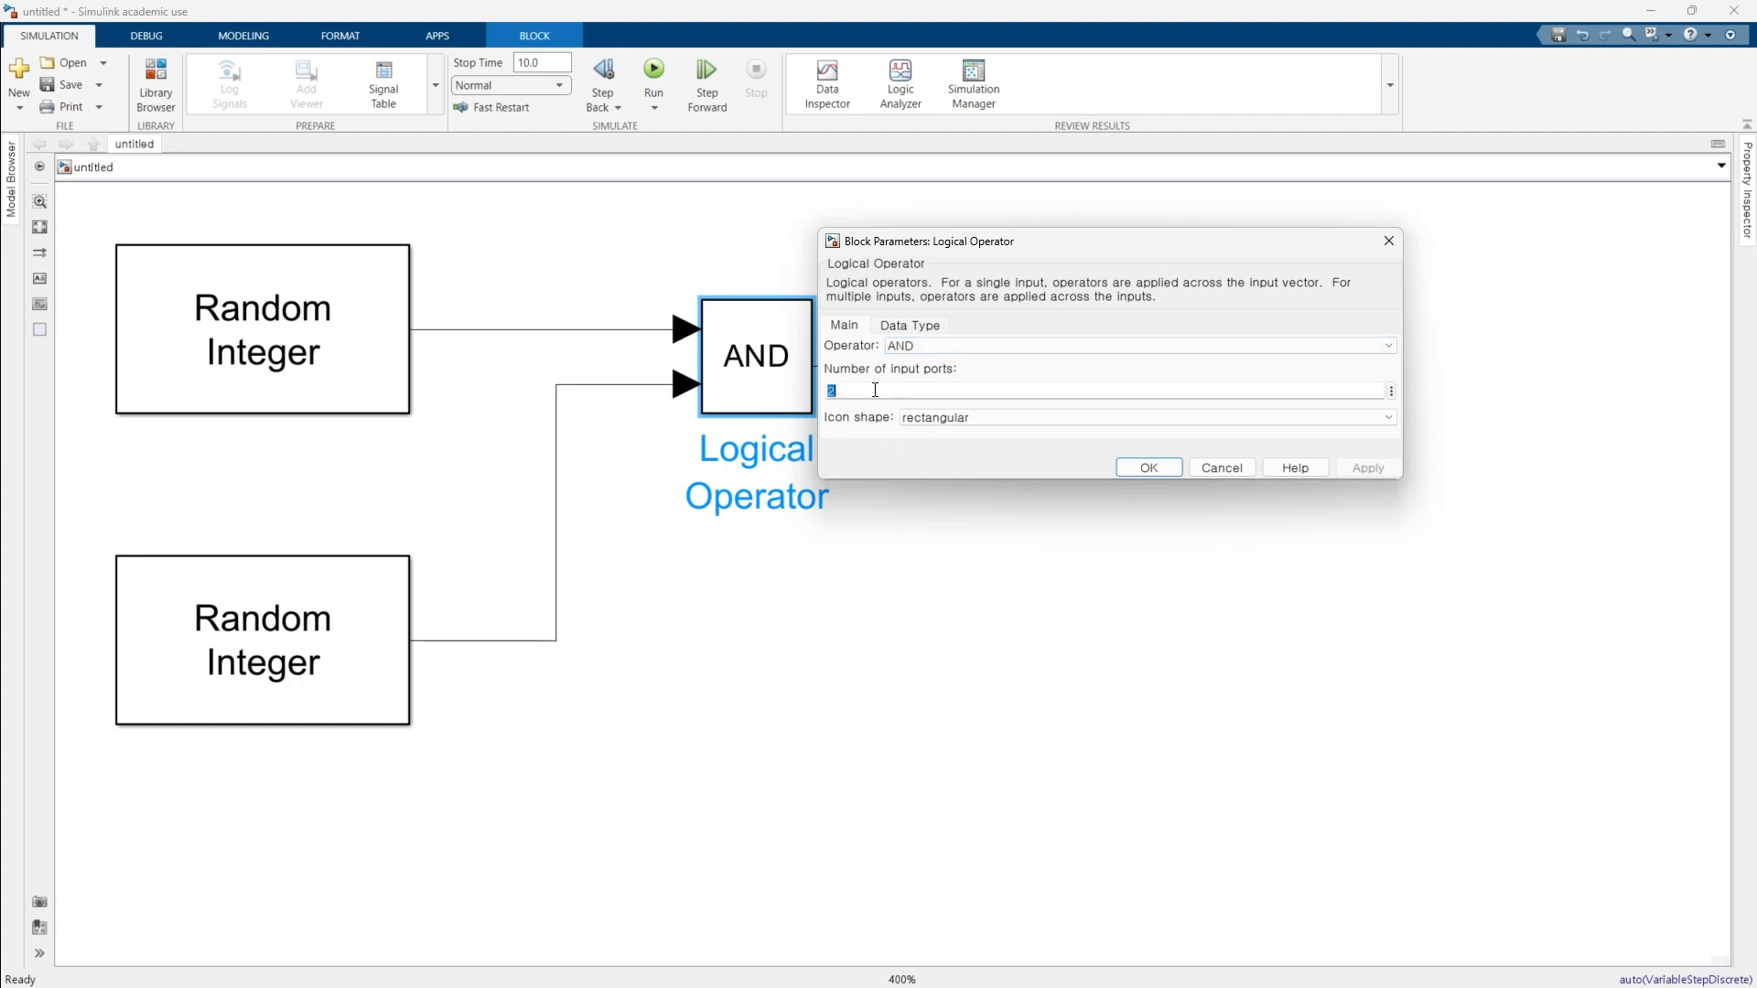
left_click(952, 419)
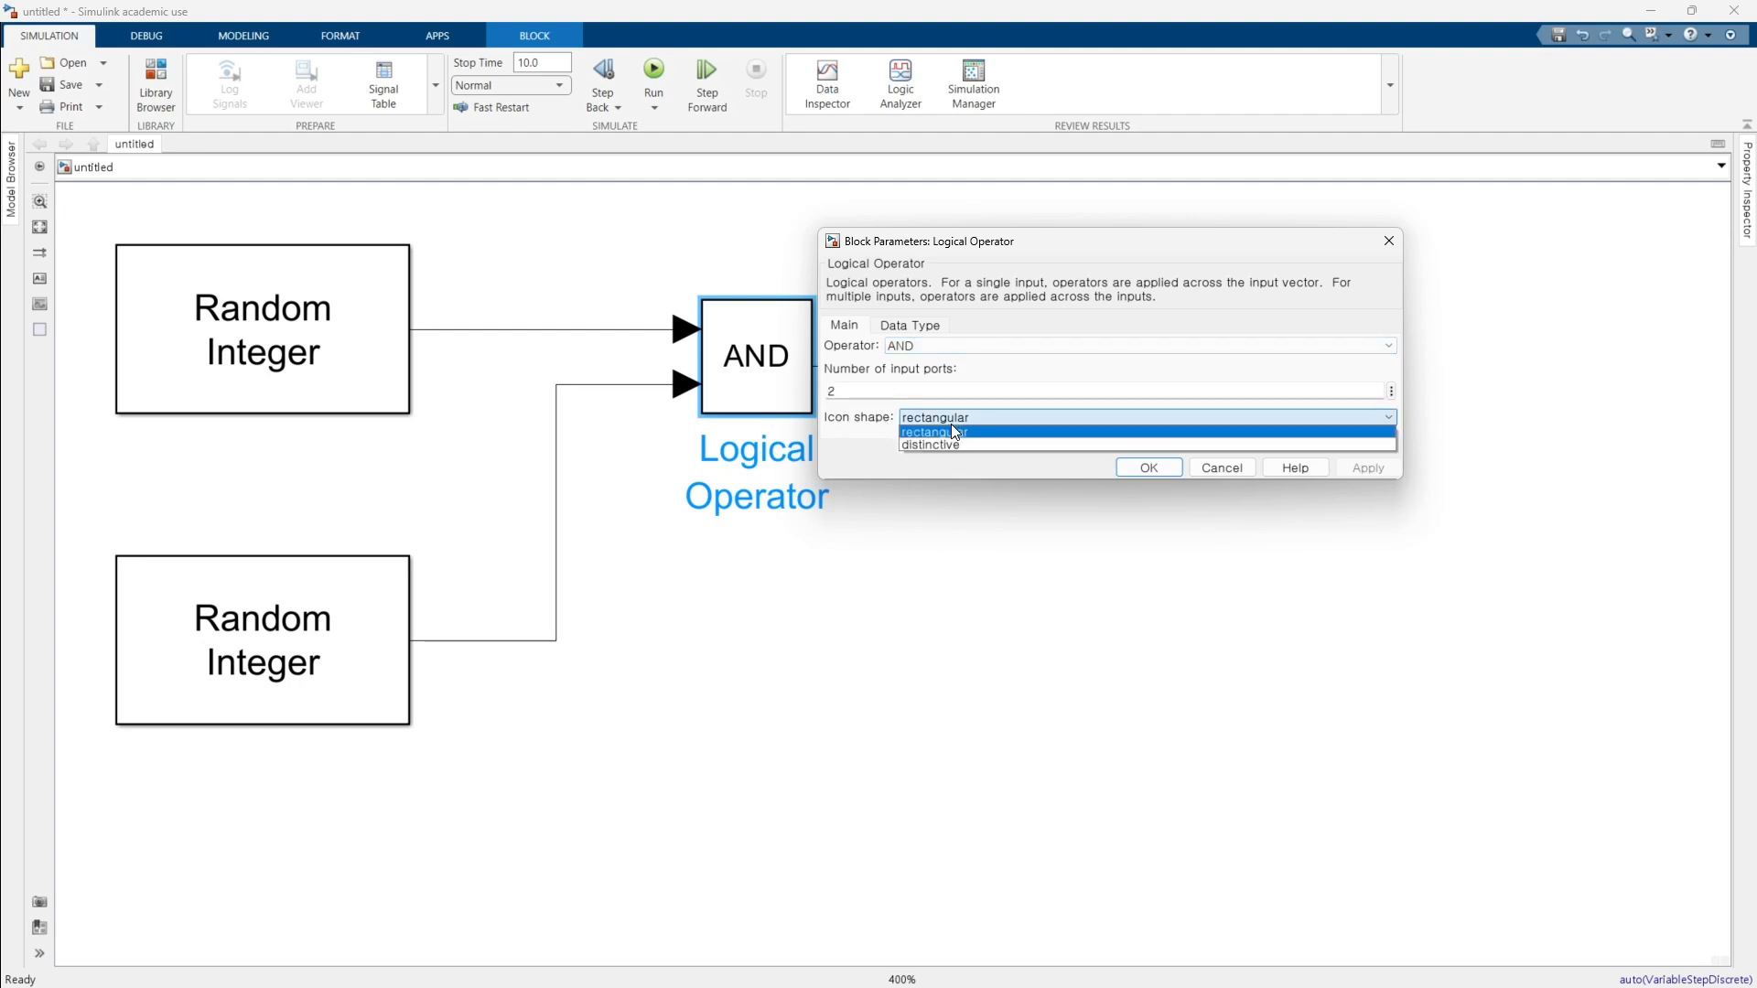
left_click(968, 445)
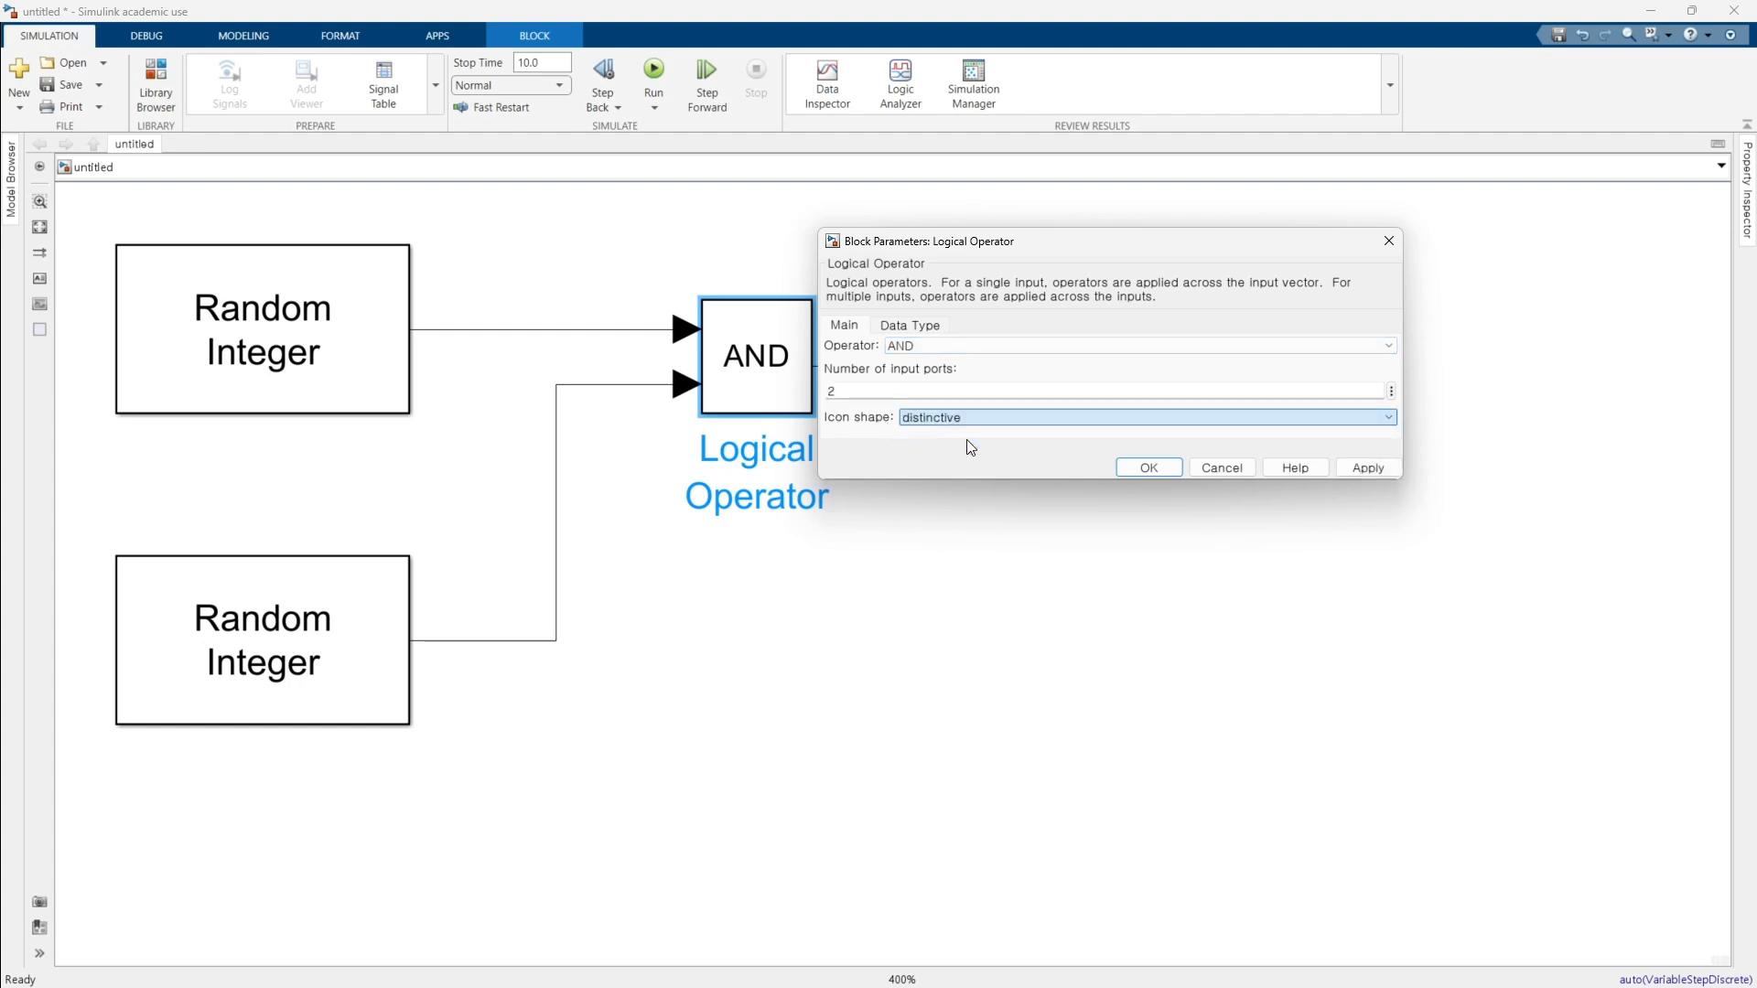
left_click(1366, 468)
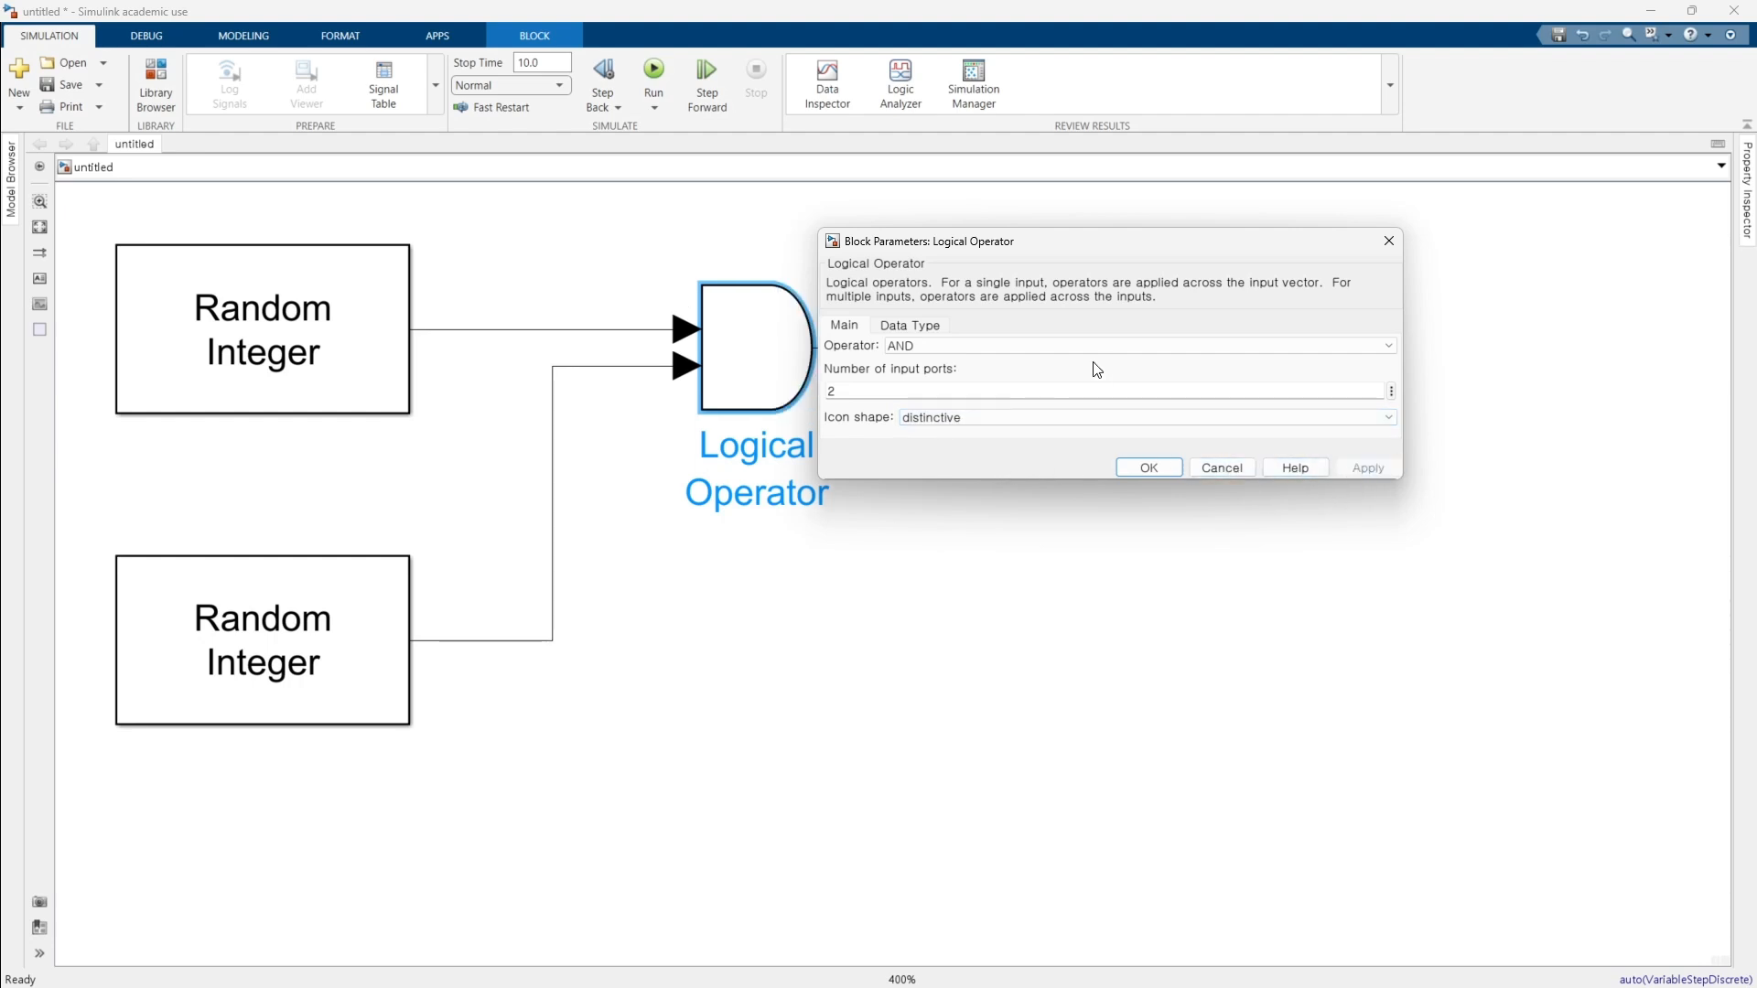
left_click(1148, 467)
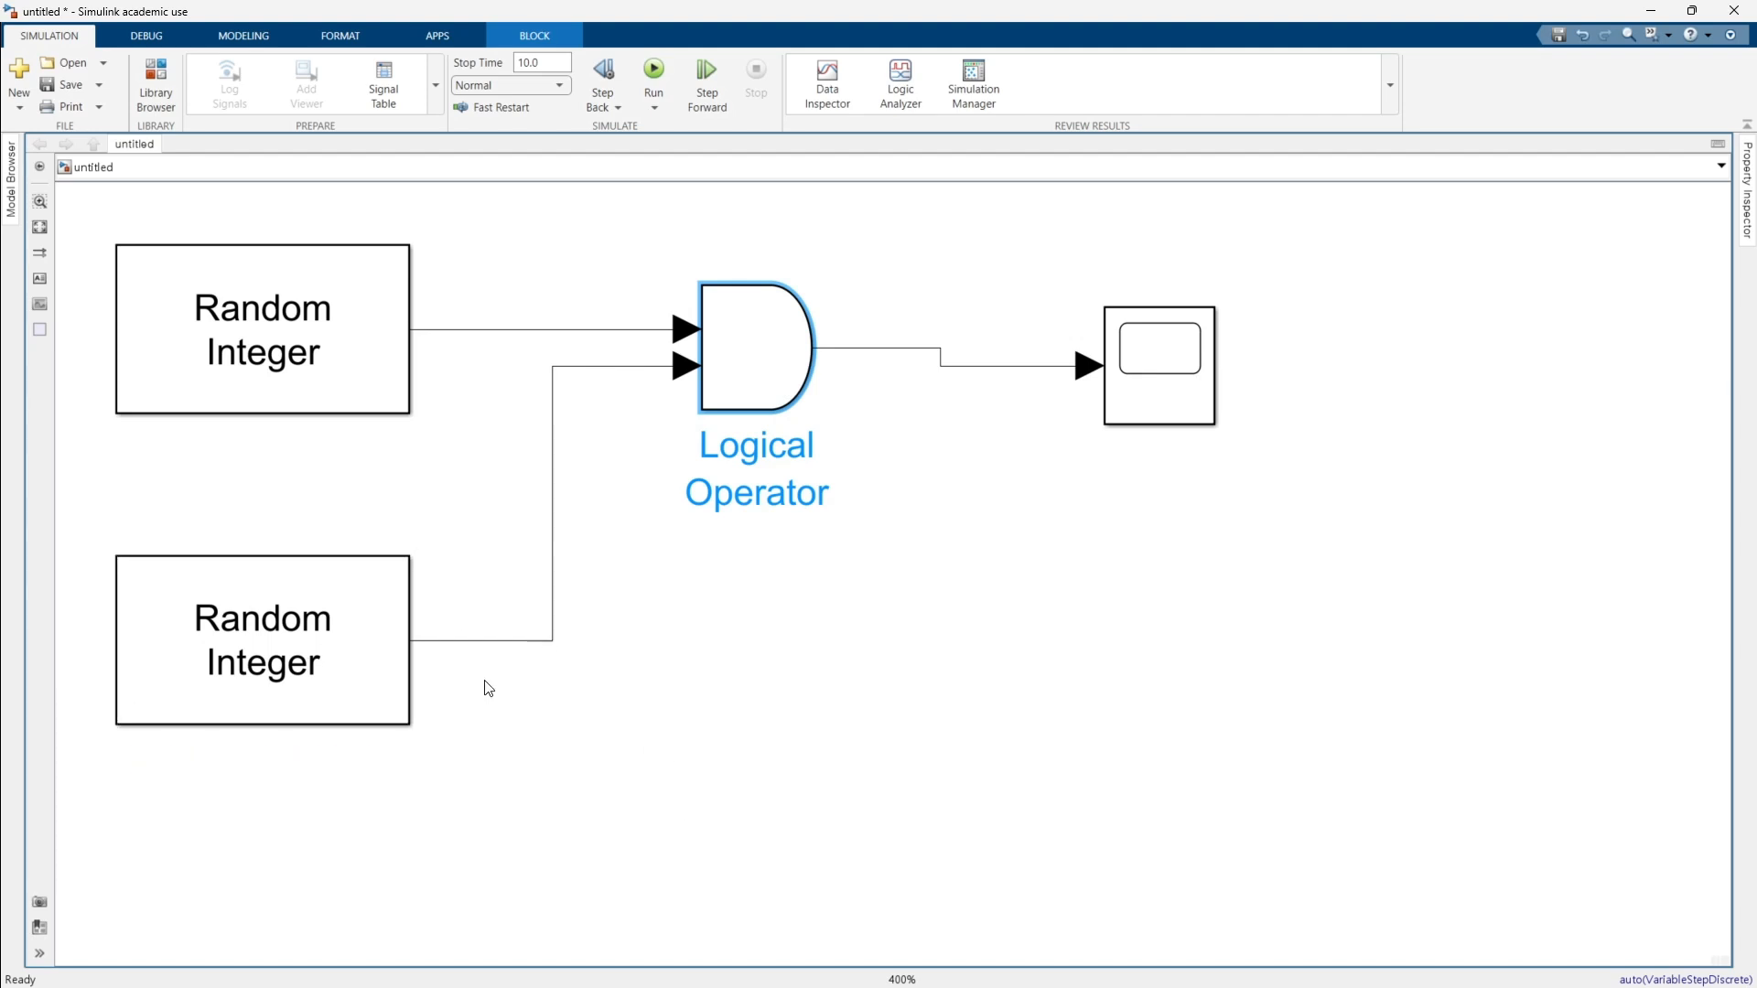
Delete the Logical Operator block with its signal lines, and move the Scope into line with the upper Random Integer Generator, connecting them directly.
left_click(811, 646)
left_click_drag(968, 635, 547, 310)
key("Delete")
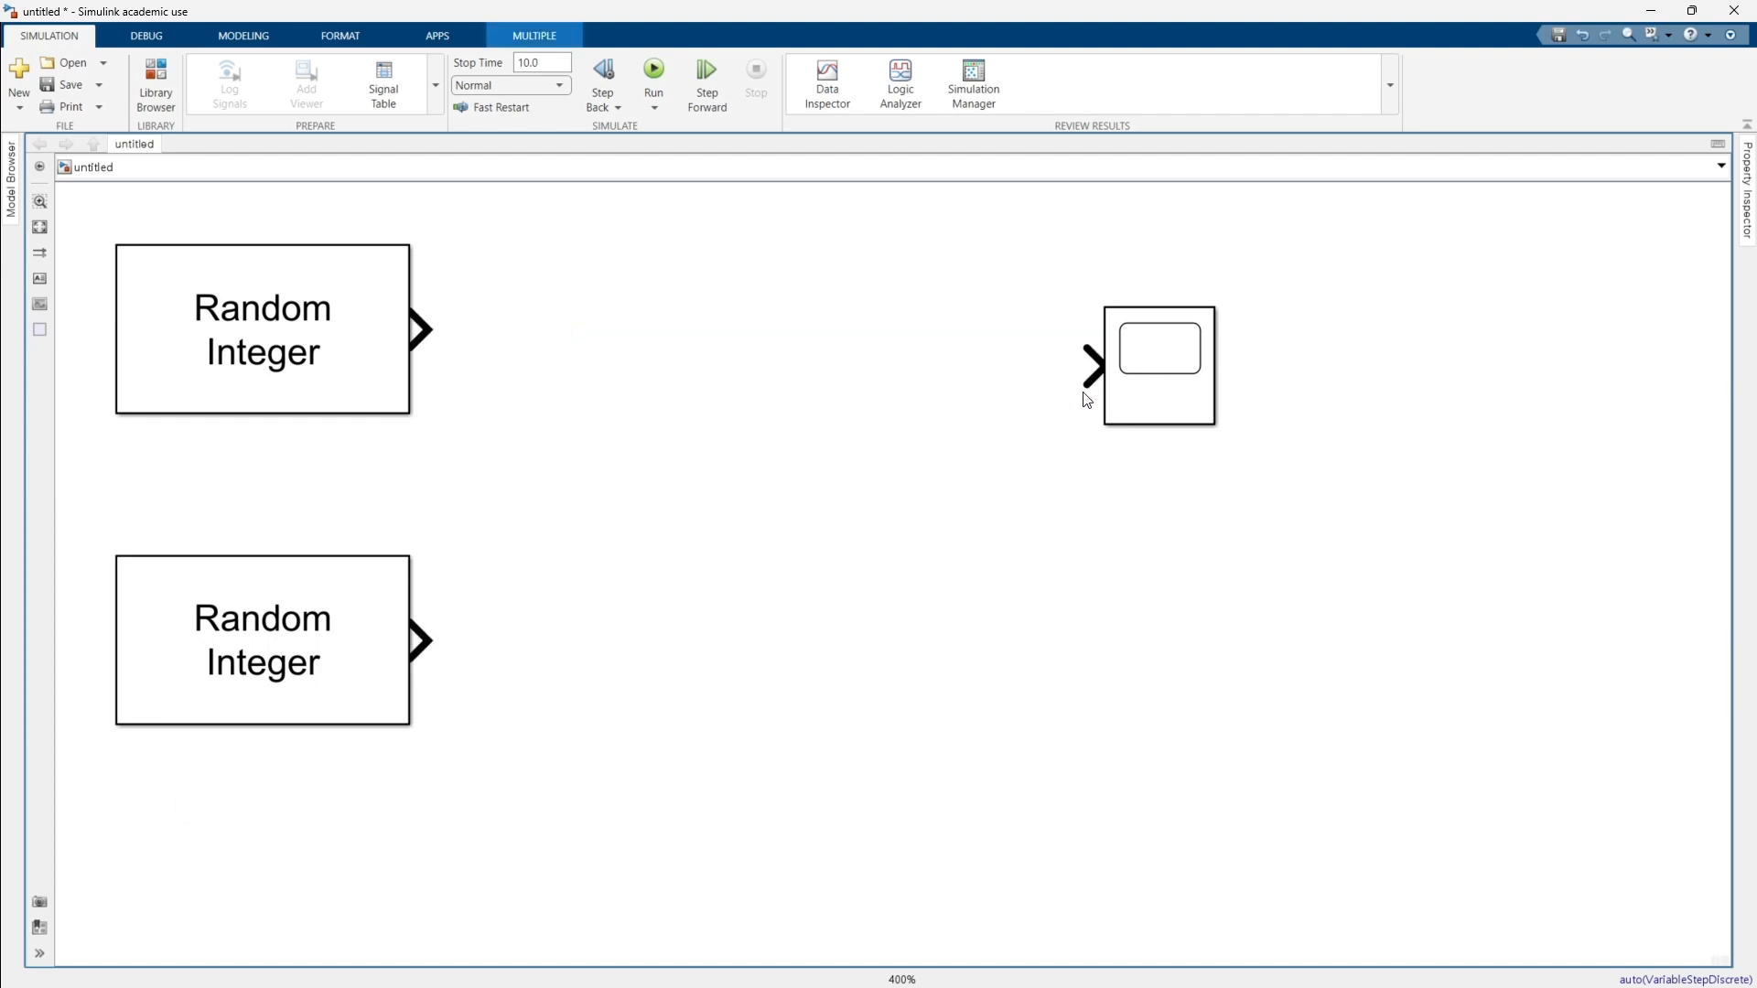
left_click_drag(1168, 396, 1309, 360)
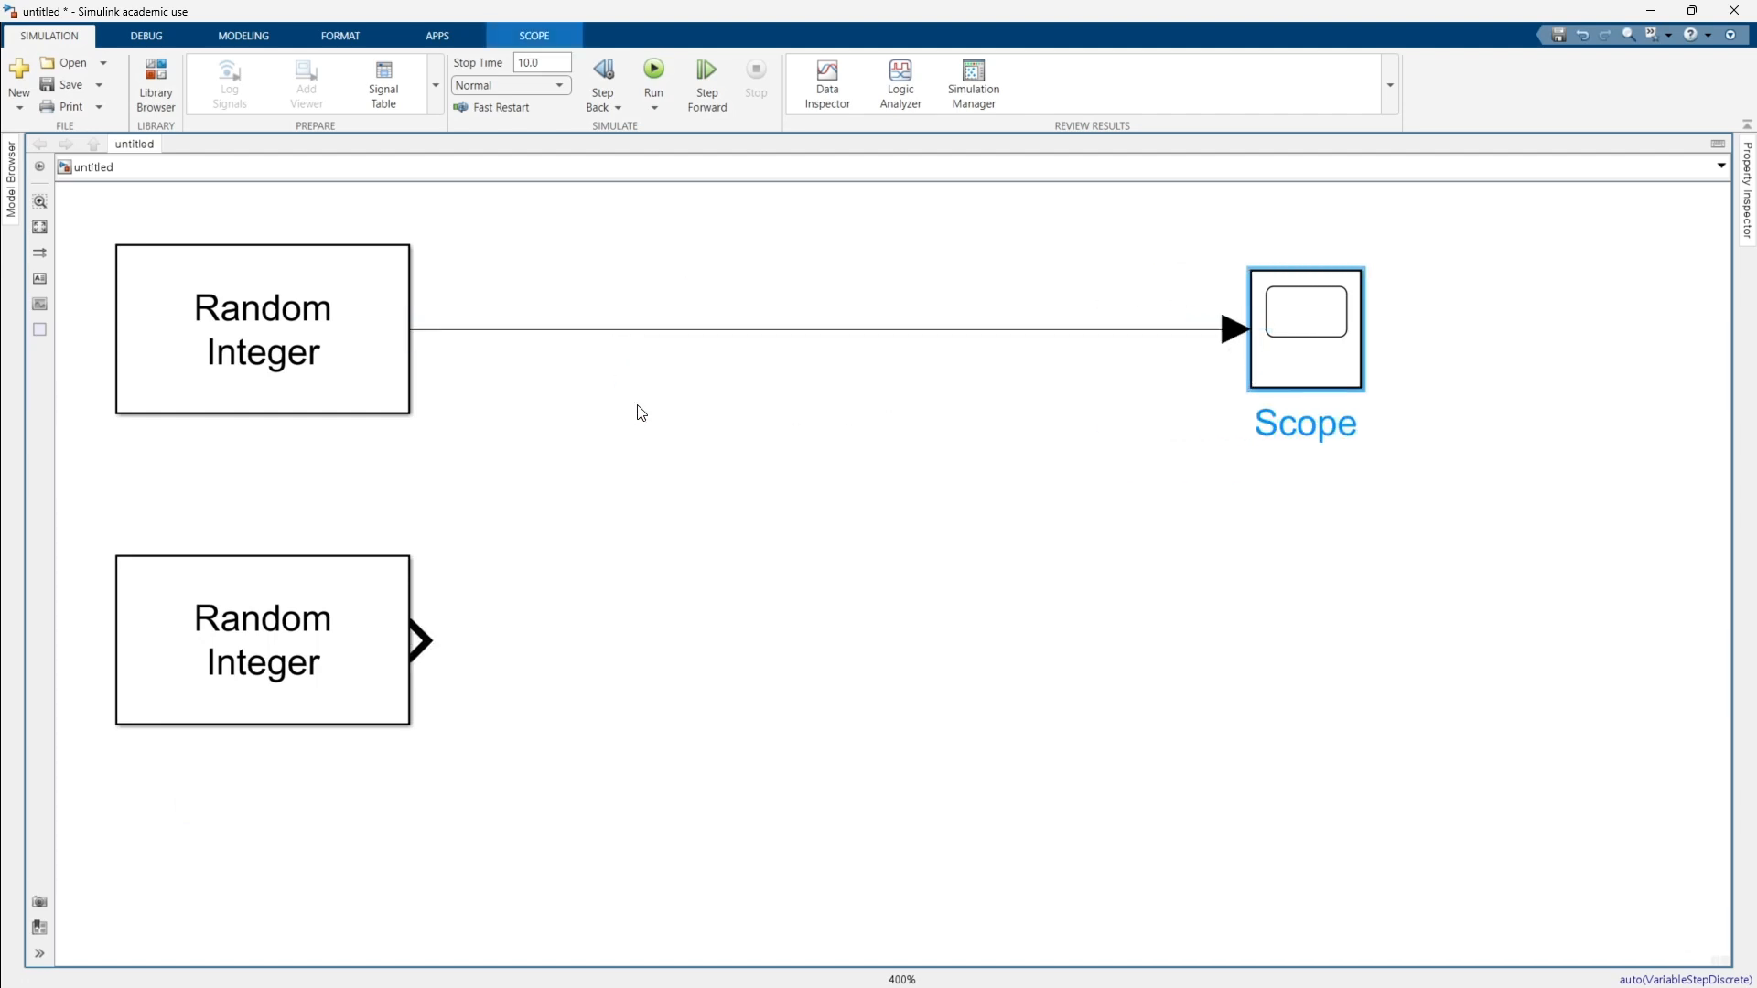
Undo the direct line from the upper Random Integer Generator to the Scope, and add a Compare To Constant block between them.
key("ctrl+z")
double_click(678, 361)
type("c")
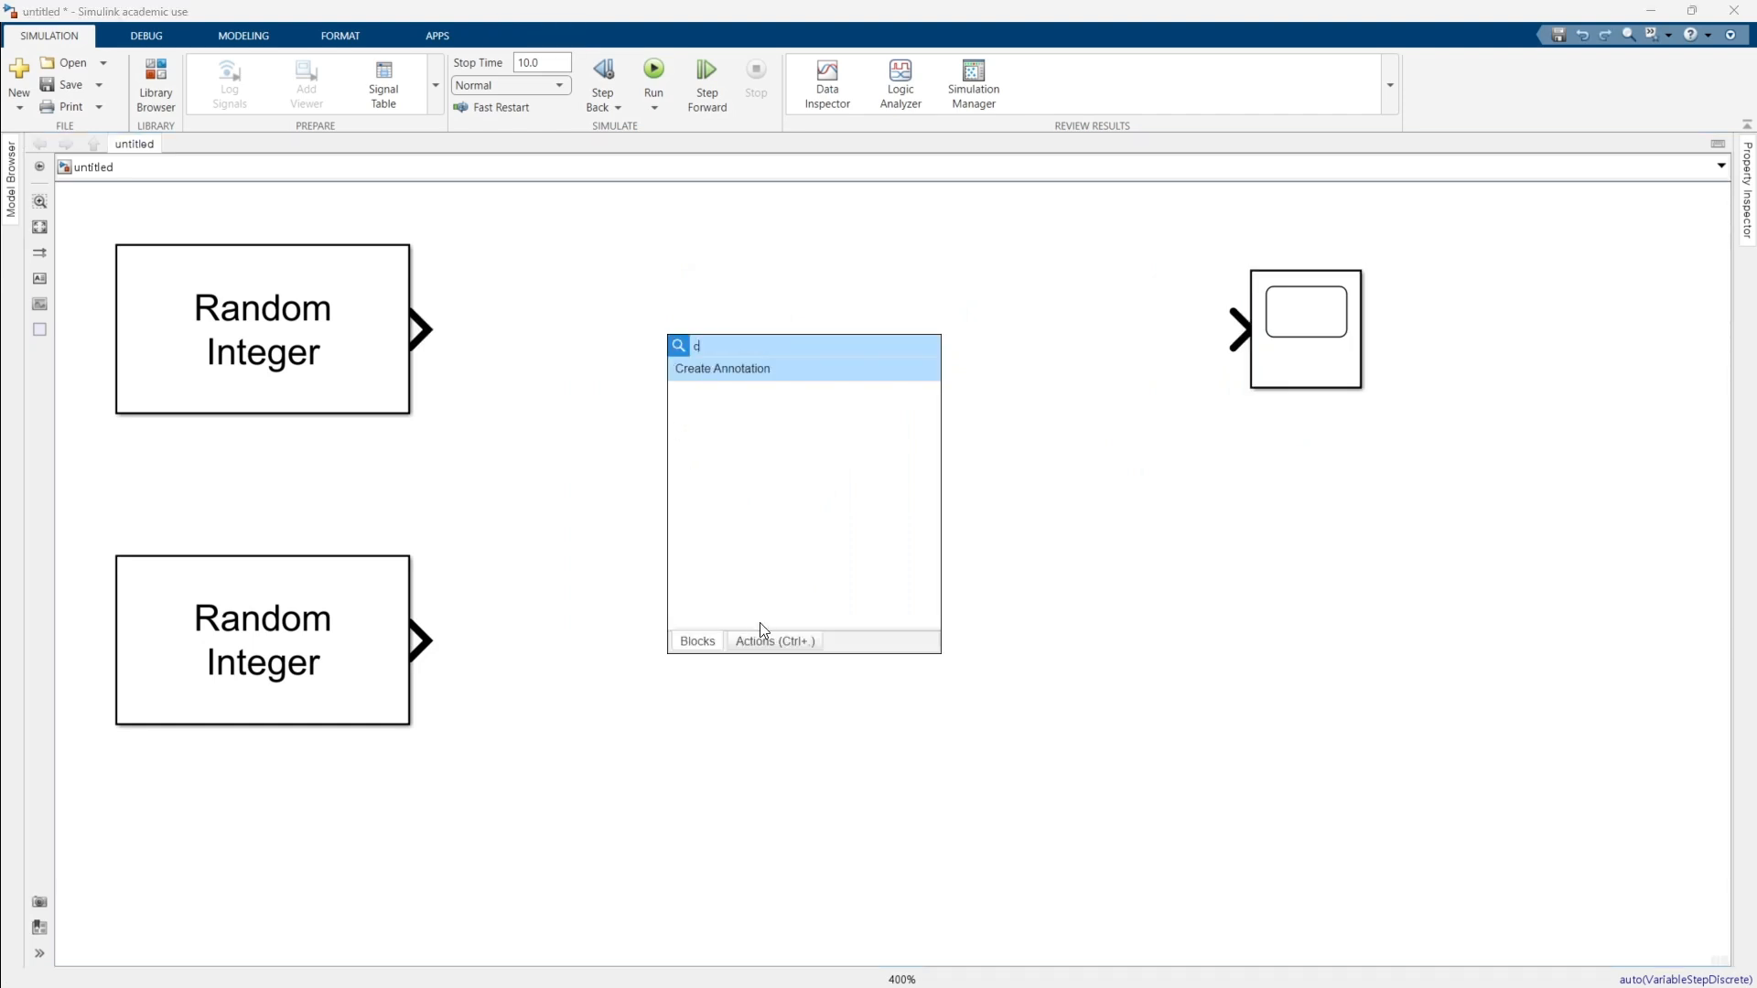
type("ompar")
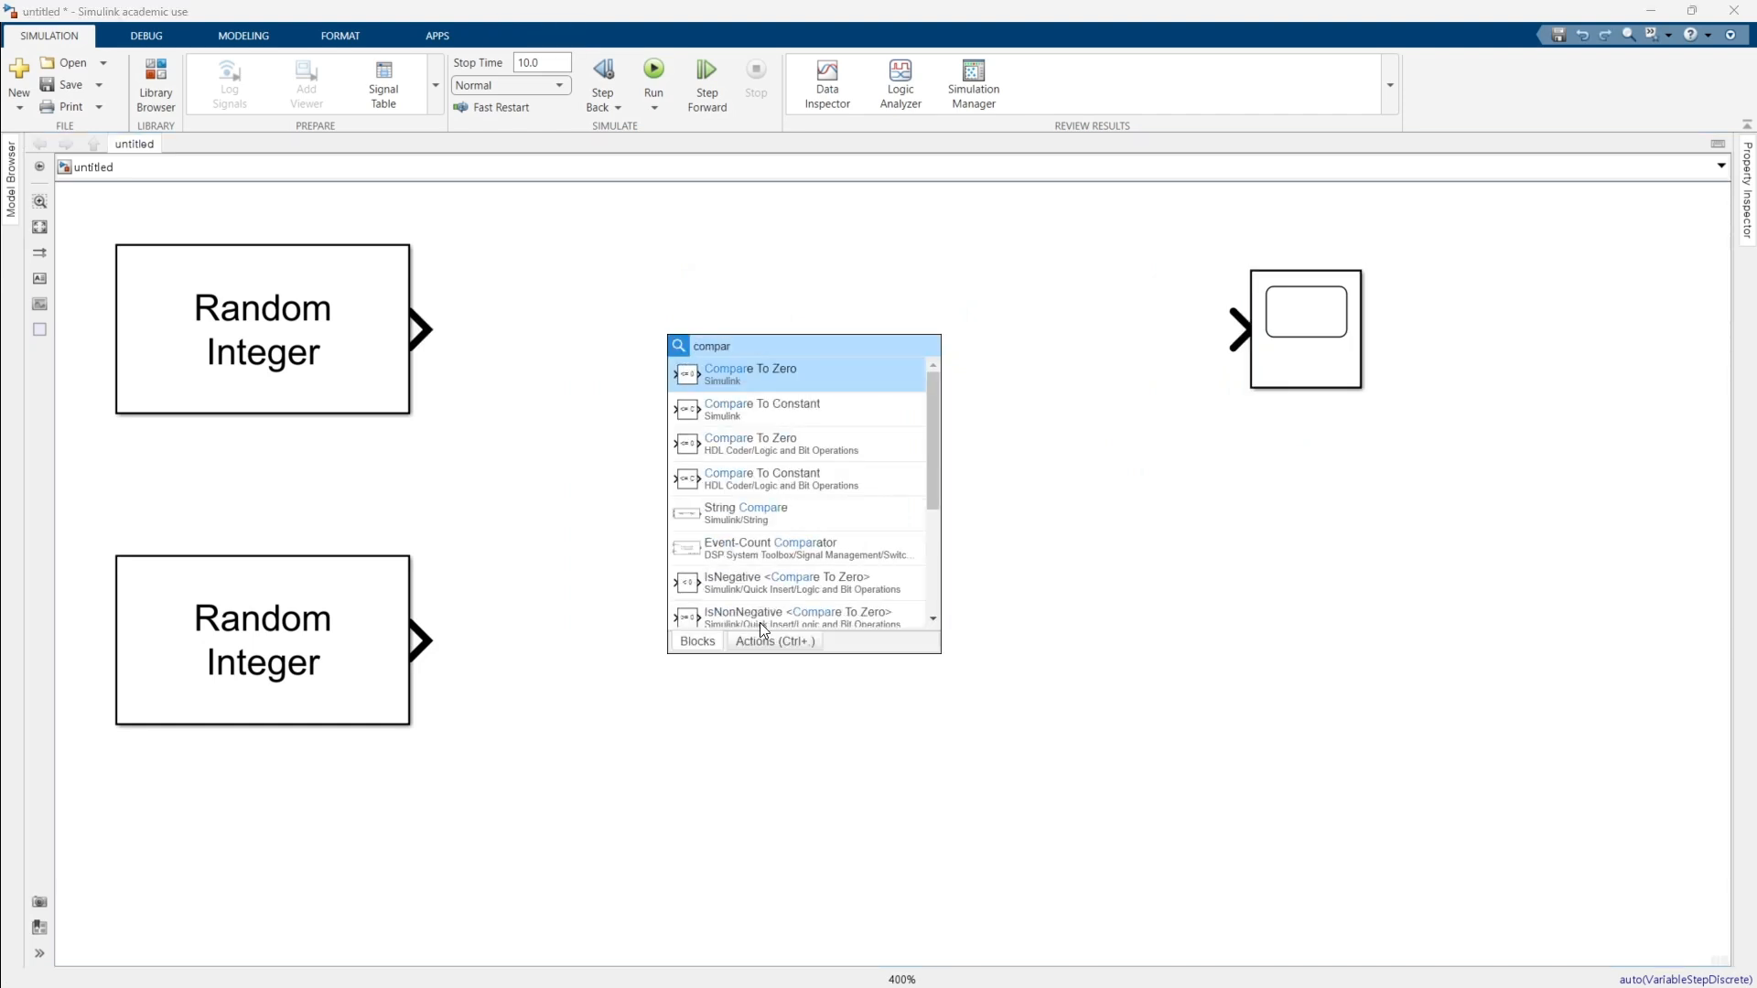
left_click(790, 412)
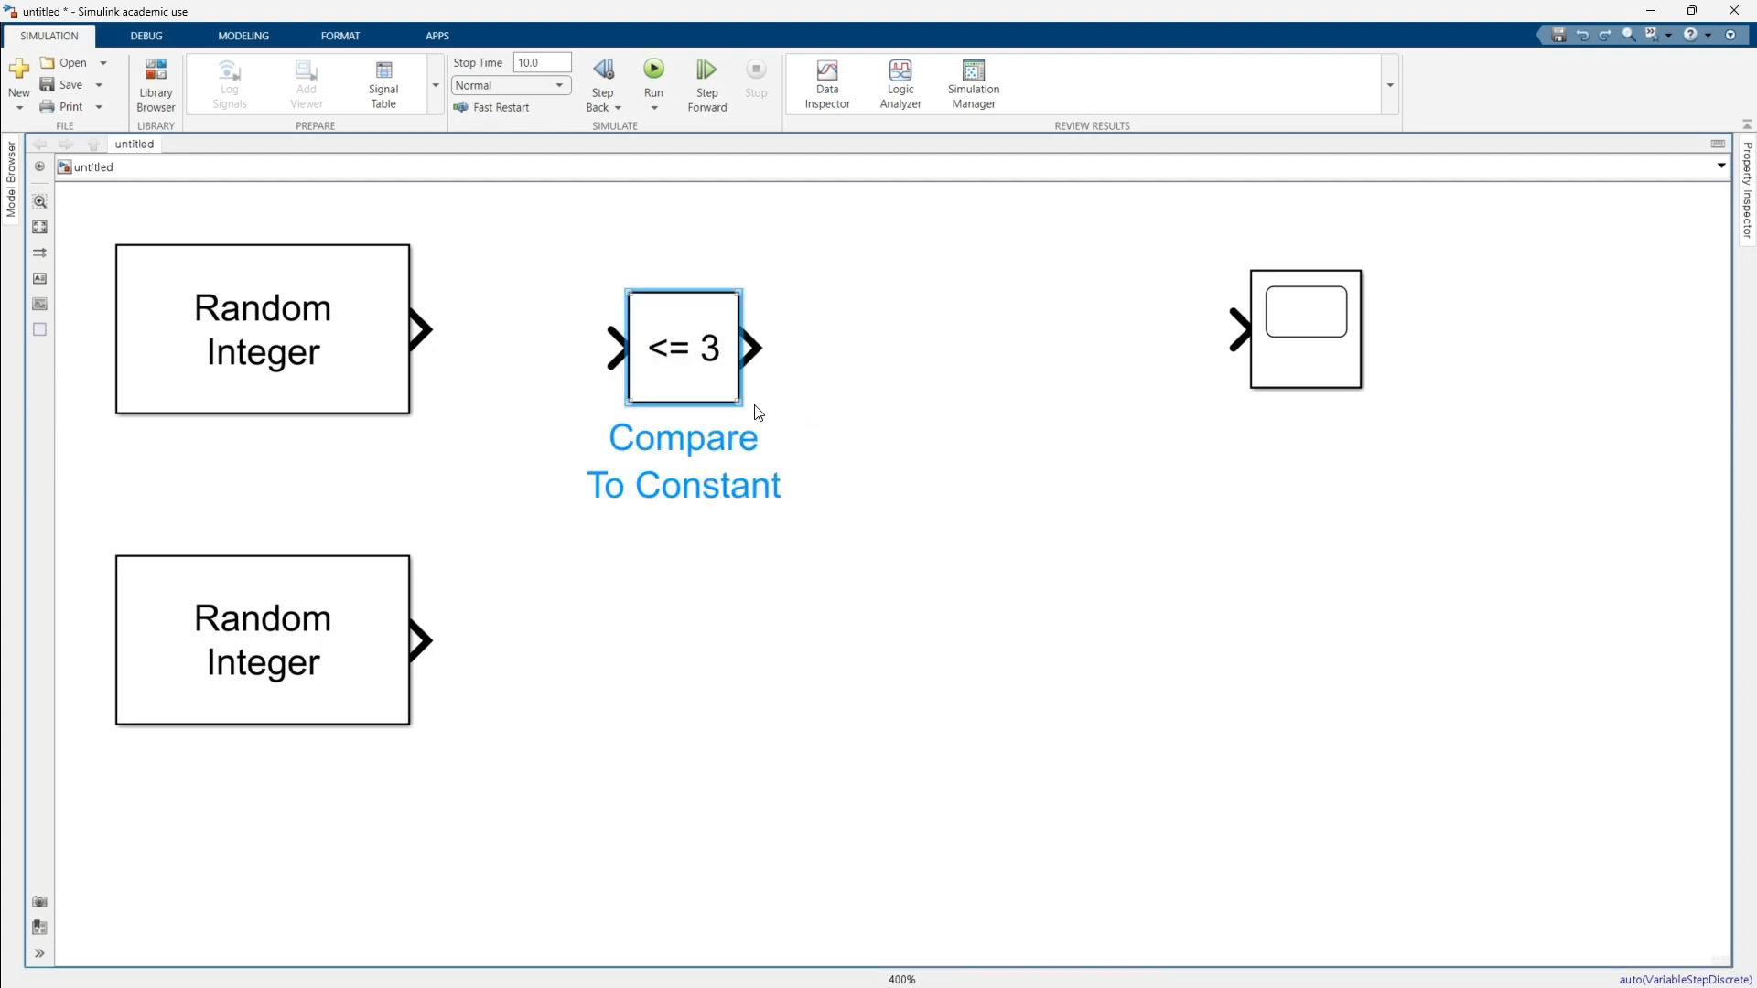
Add a Compare To Zero block and align it with the lower Random Integer Generator's output.
double_click(727, 586)
type("compare")
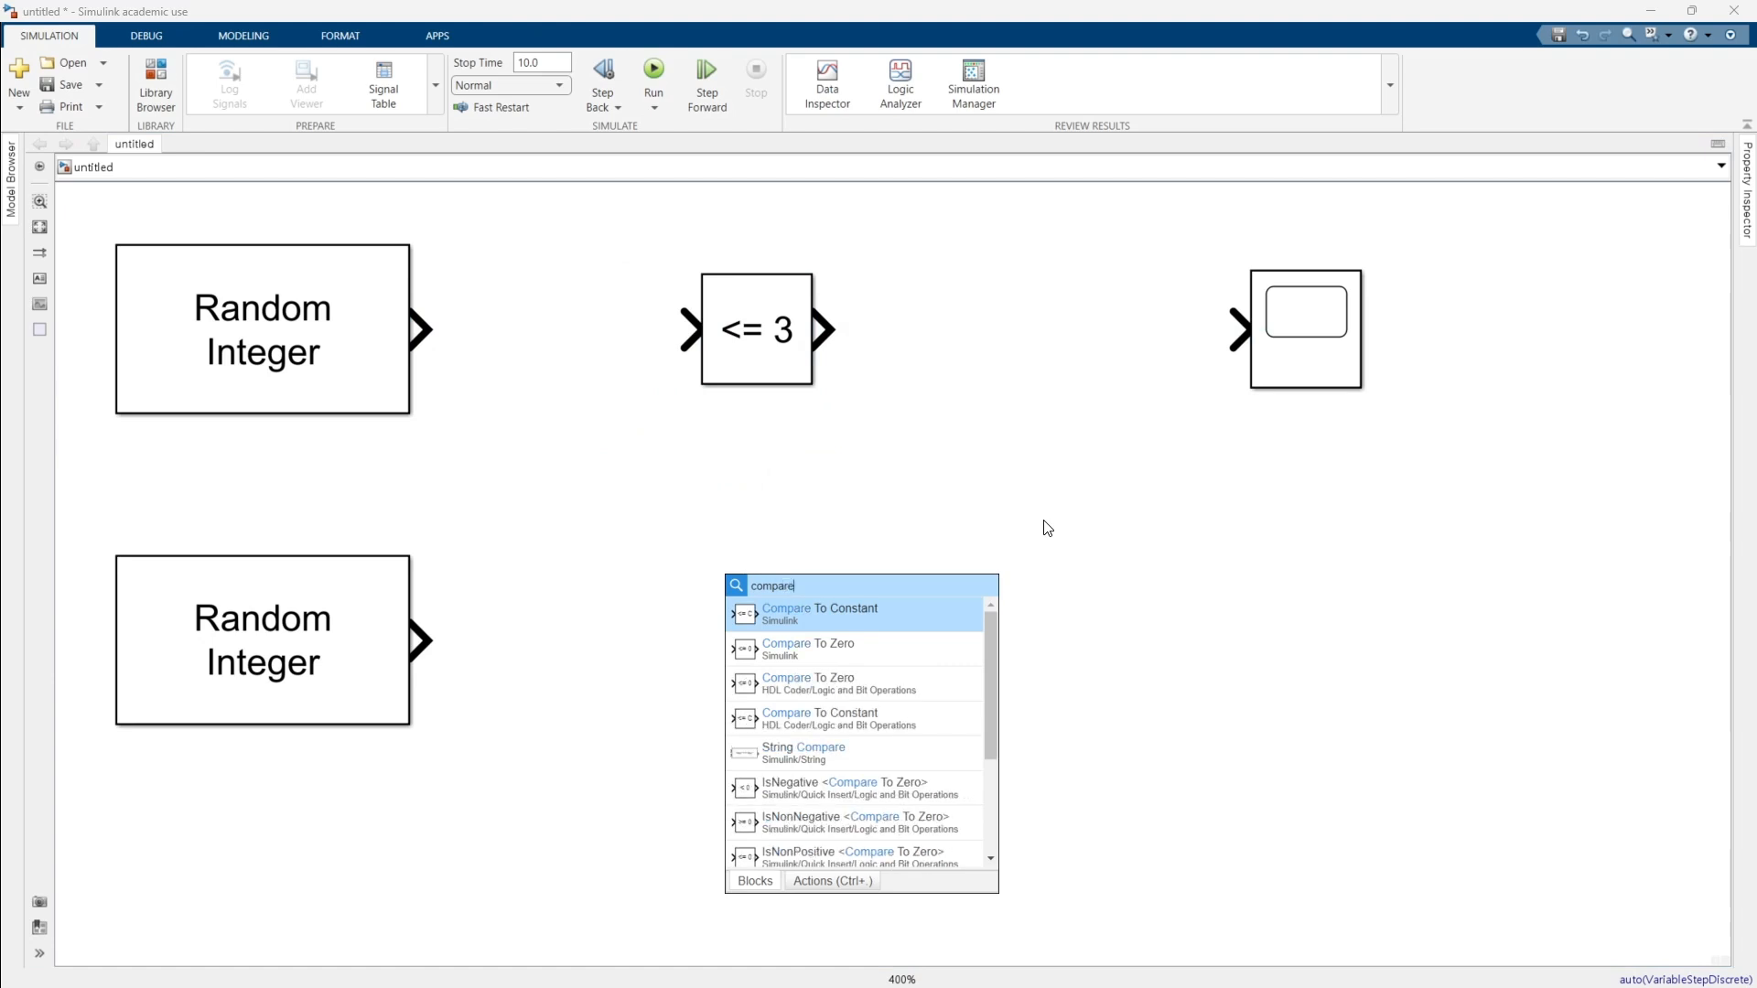
type(" to z")
key("Return")
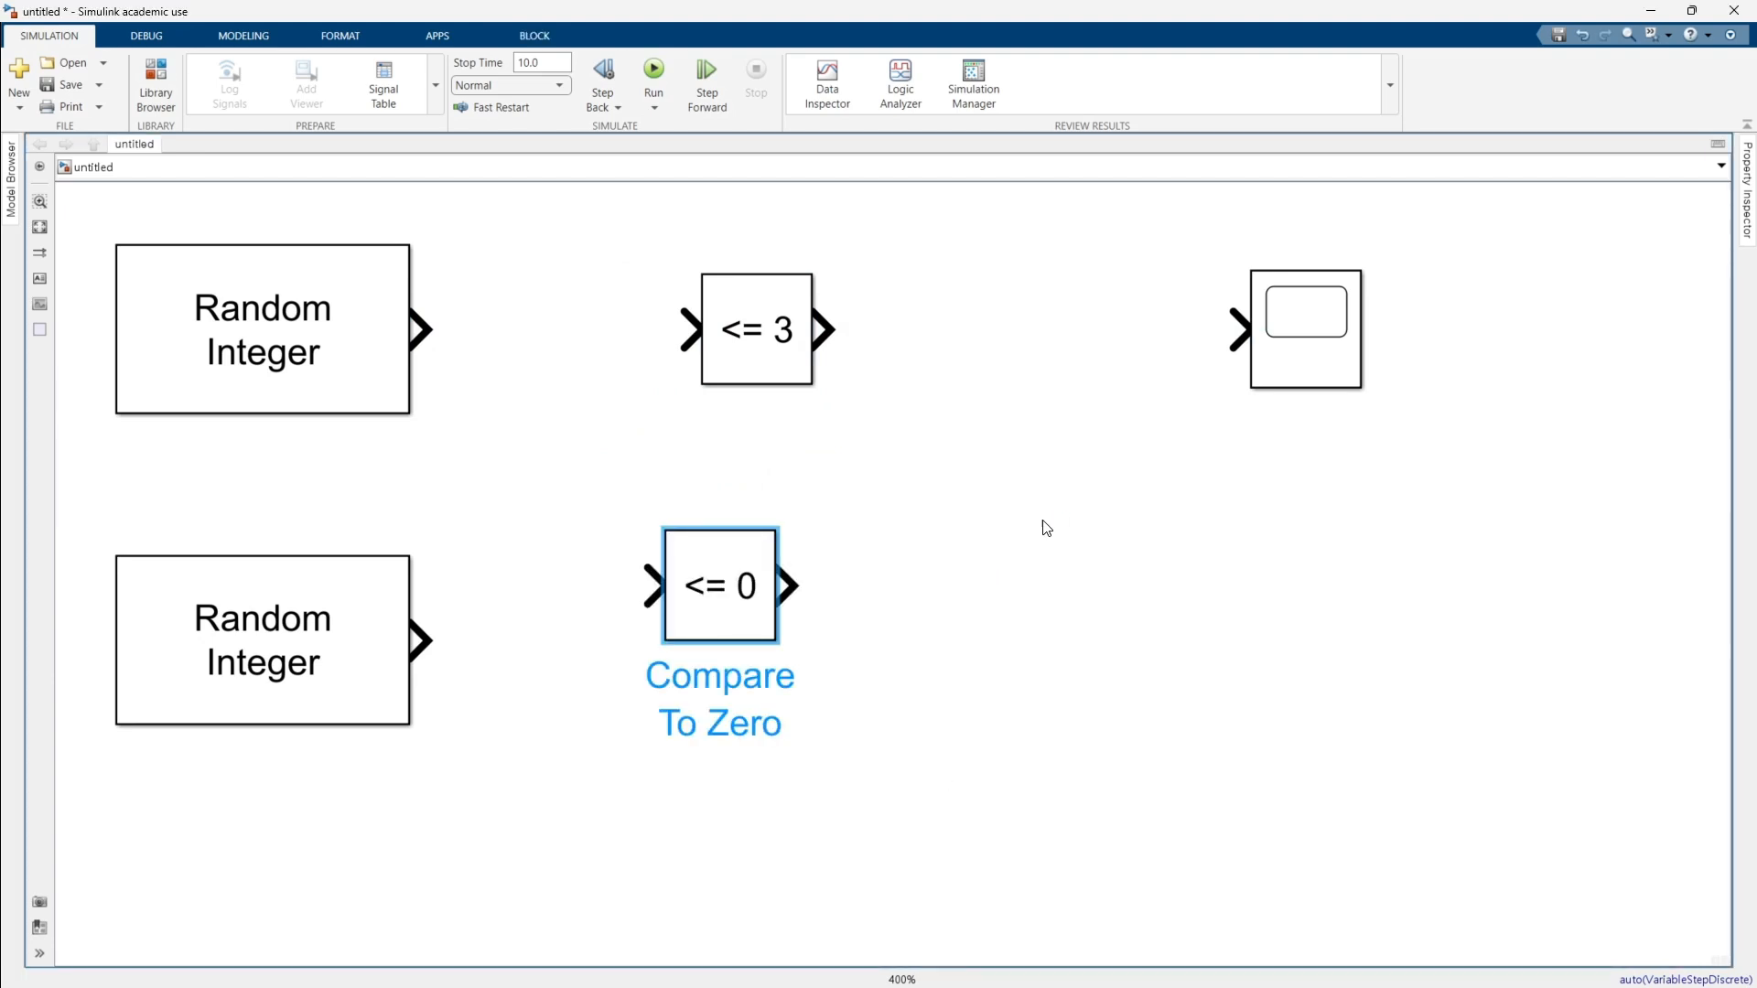
left_click_drag(764, 618, 800, 674)
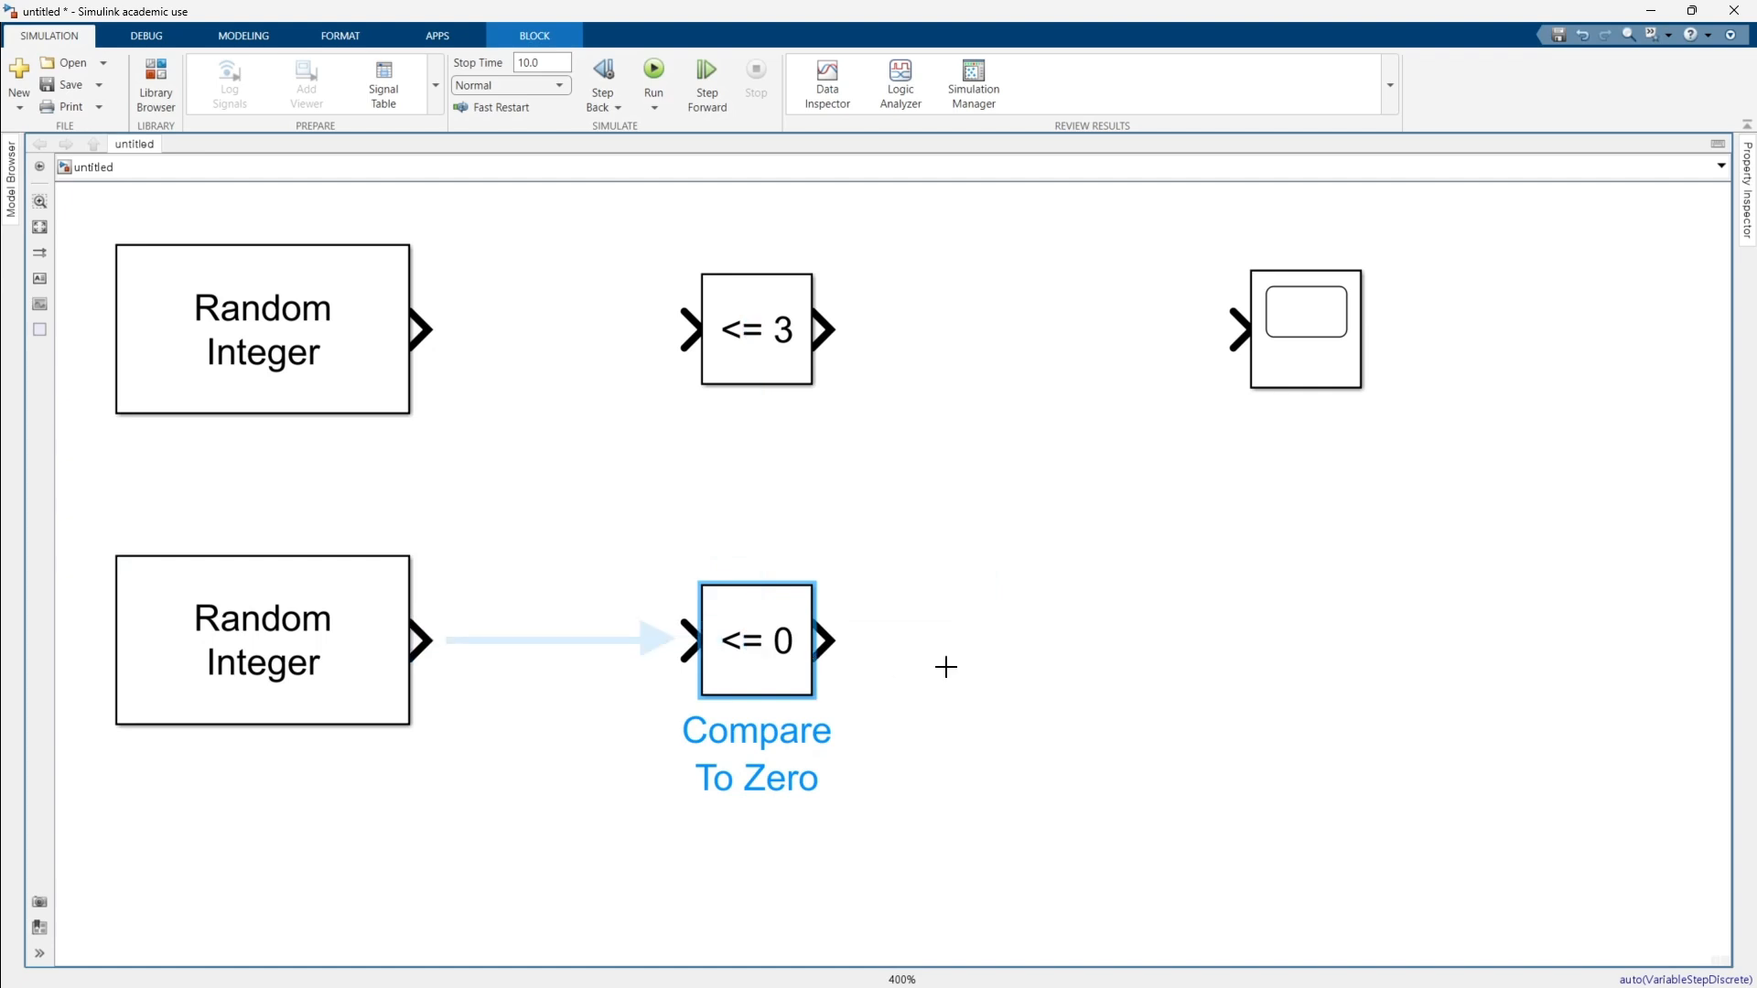
left_click(1002, 672)
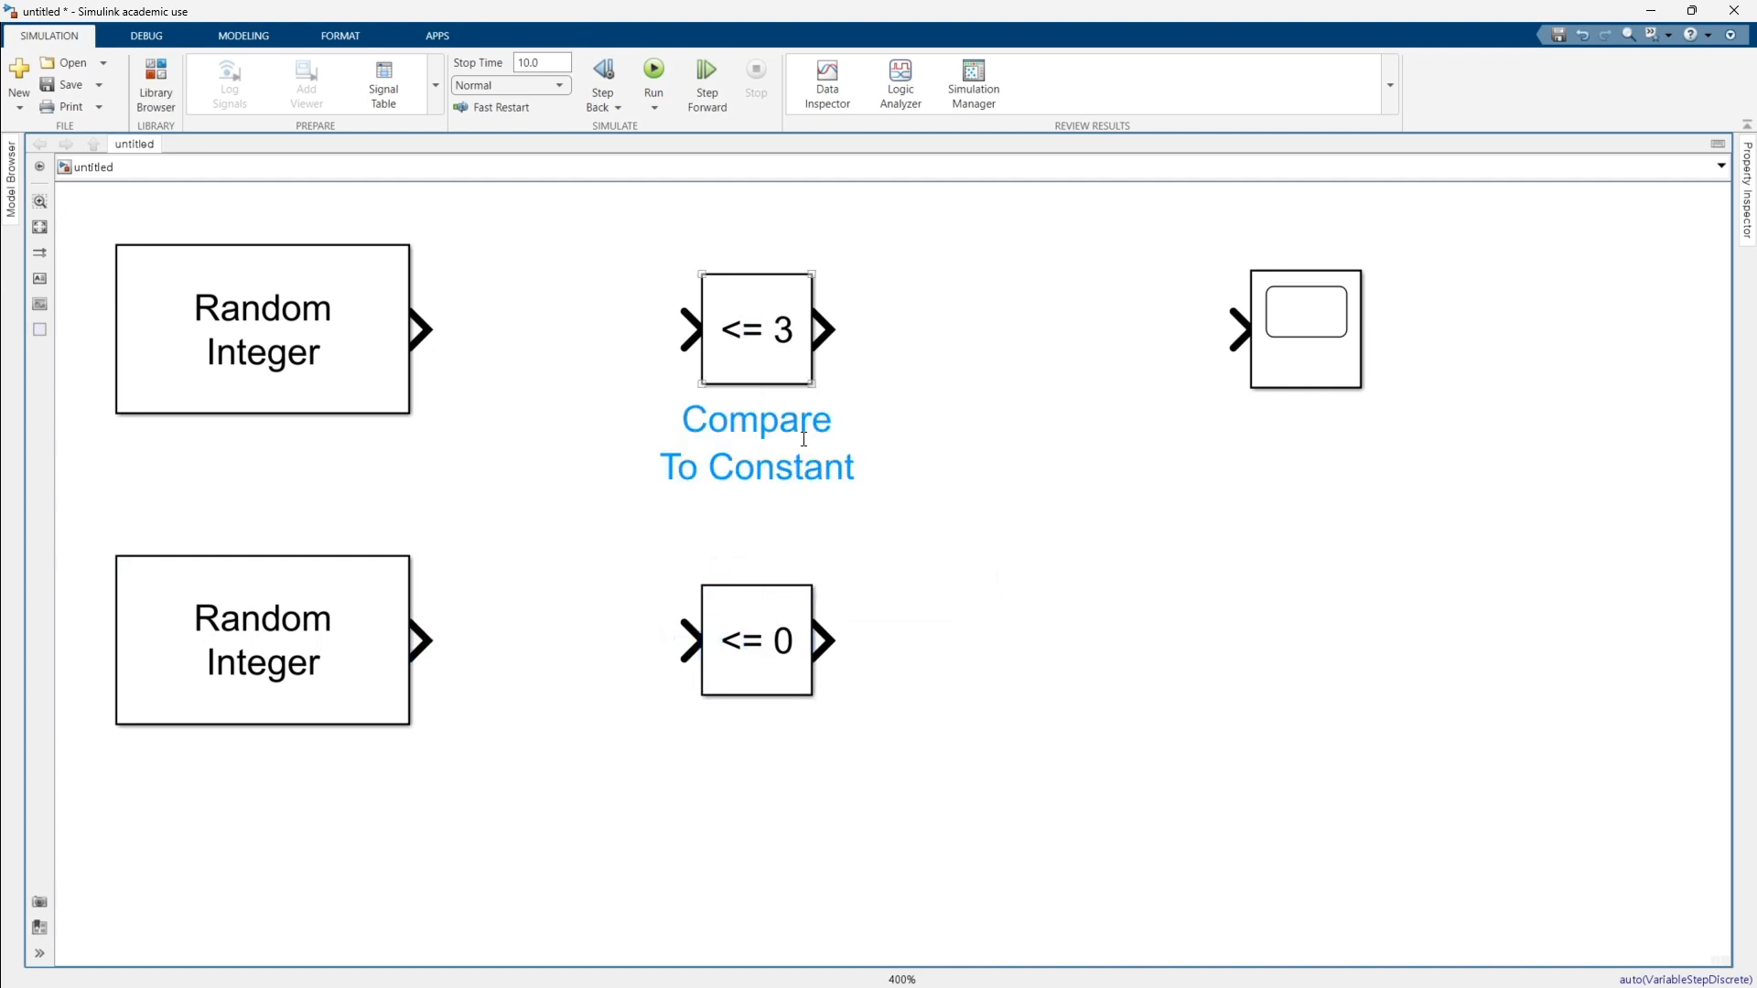
Review the parameters of the Compare To Constant block and those of the Compare To Zero block, leaving both dialogs closed.
left_click(780, 367)
double_click(780, 368)
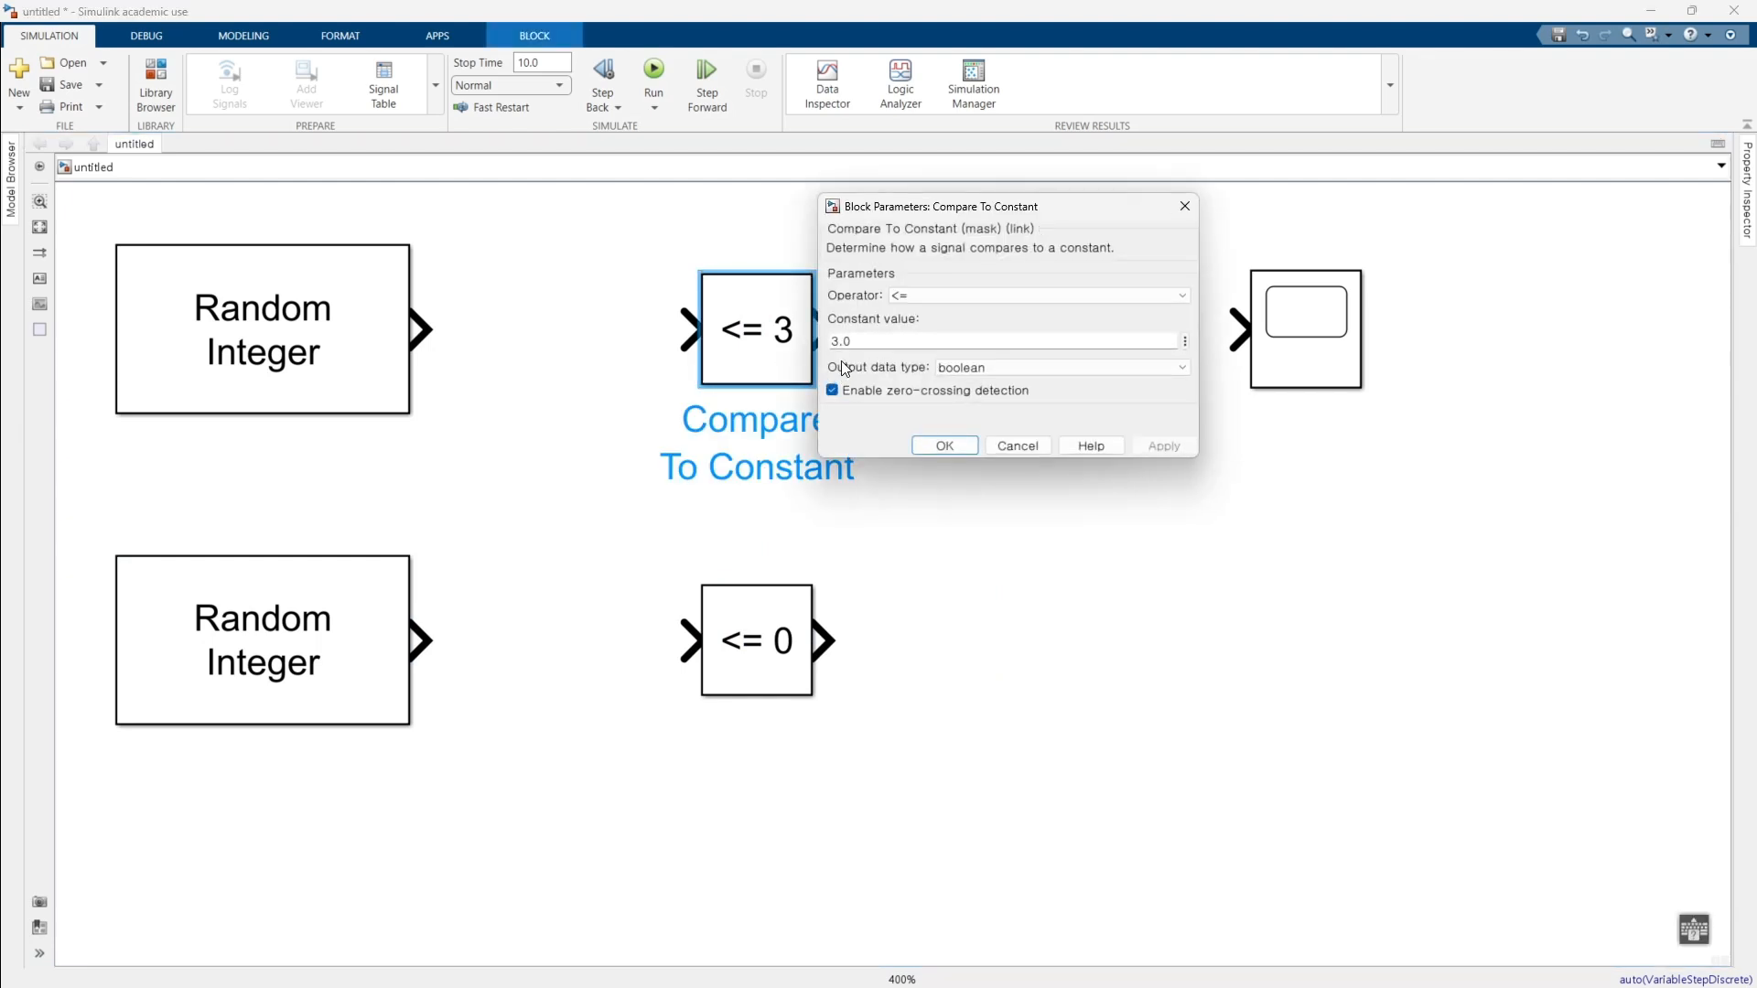
double_click(874, 339)
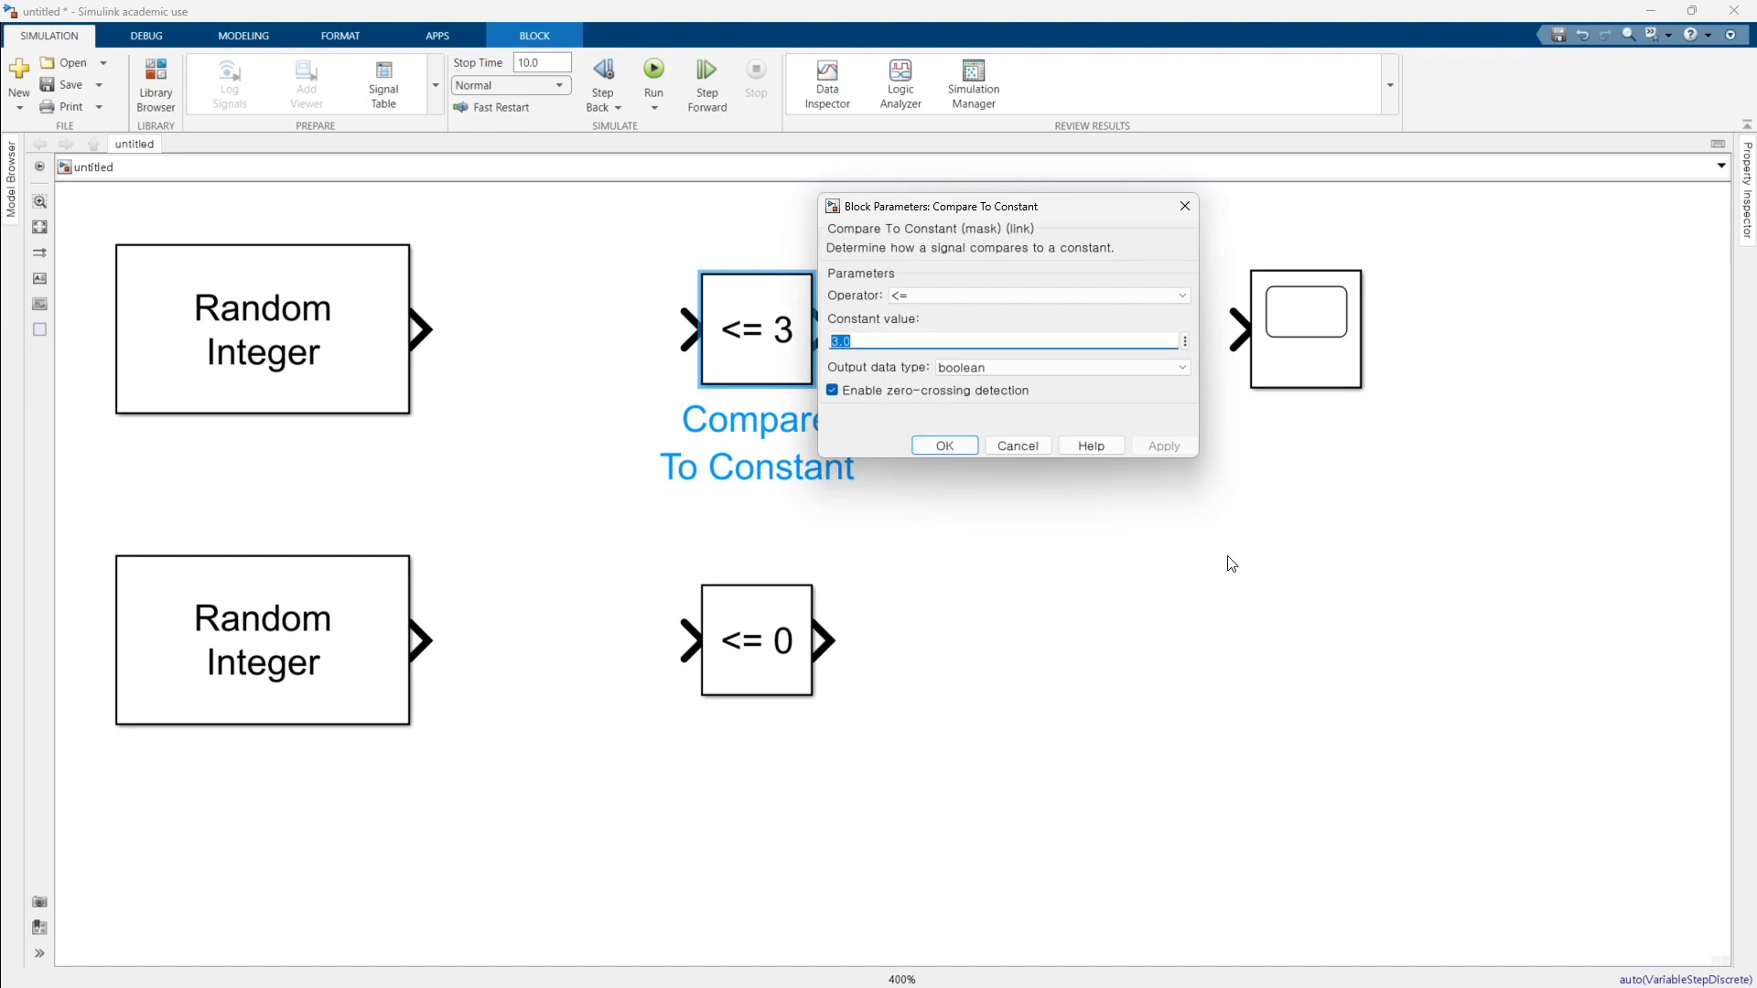
left_click(1041, 452)
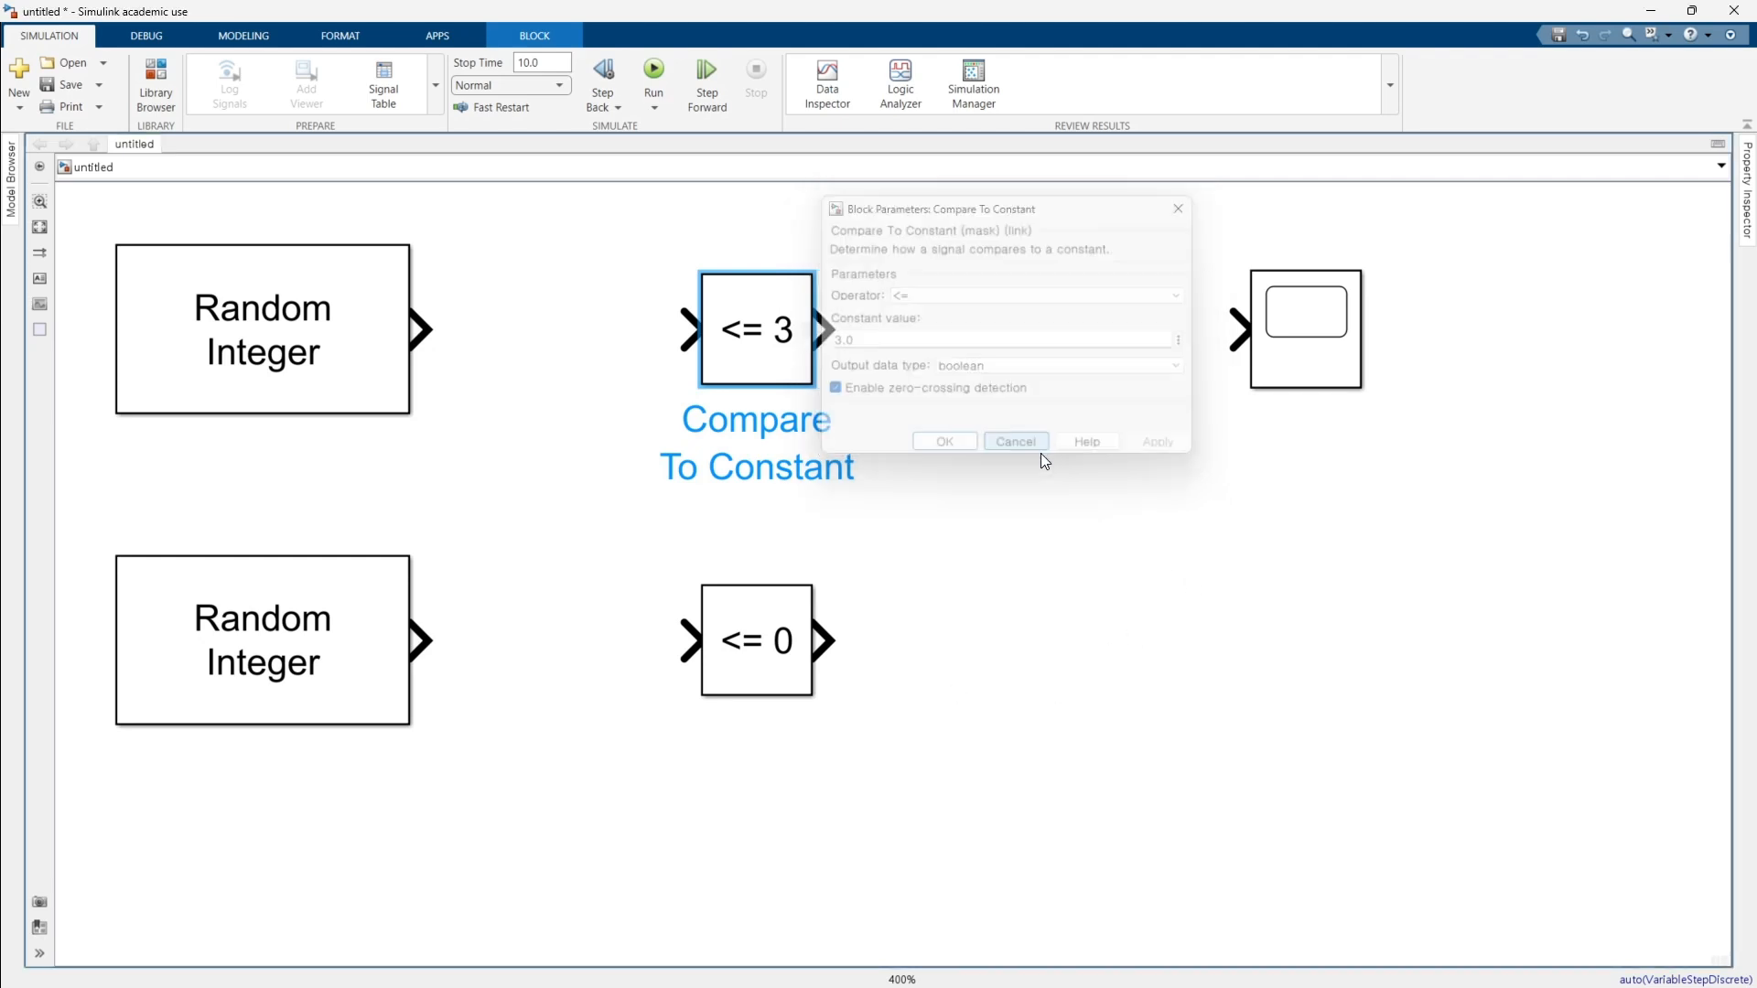
double_click(794, 660)
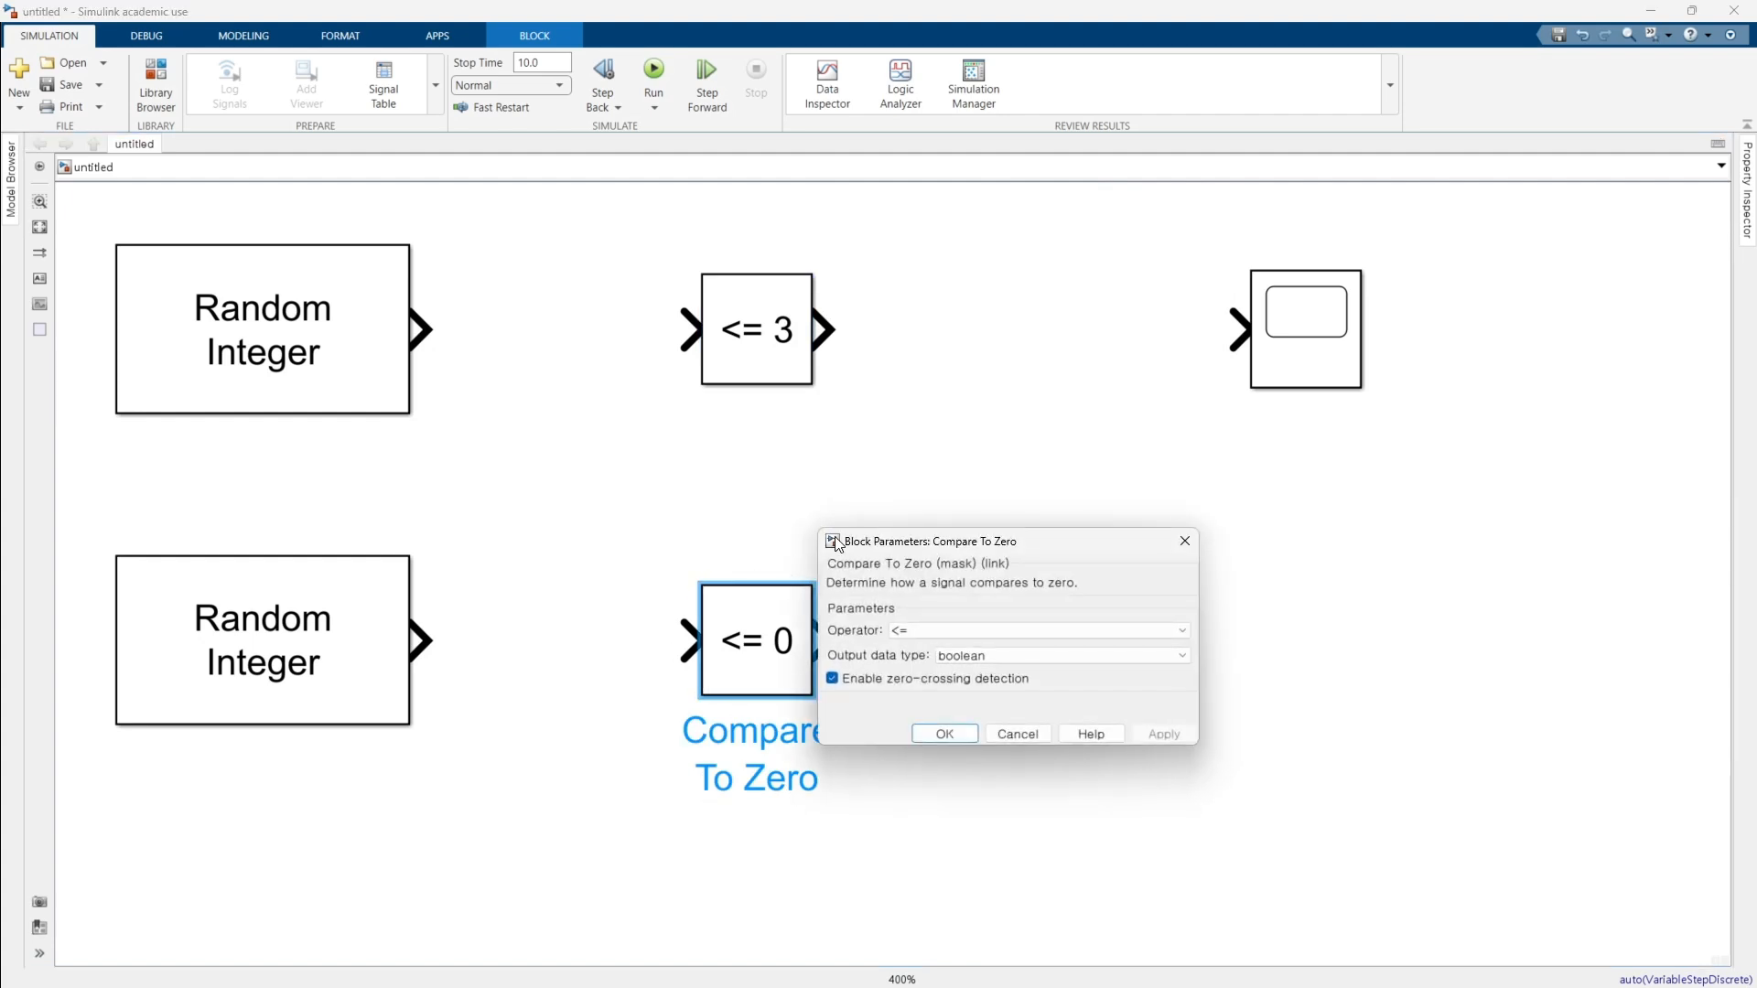
left_click(963, 738)
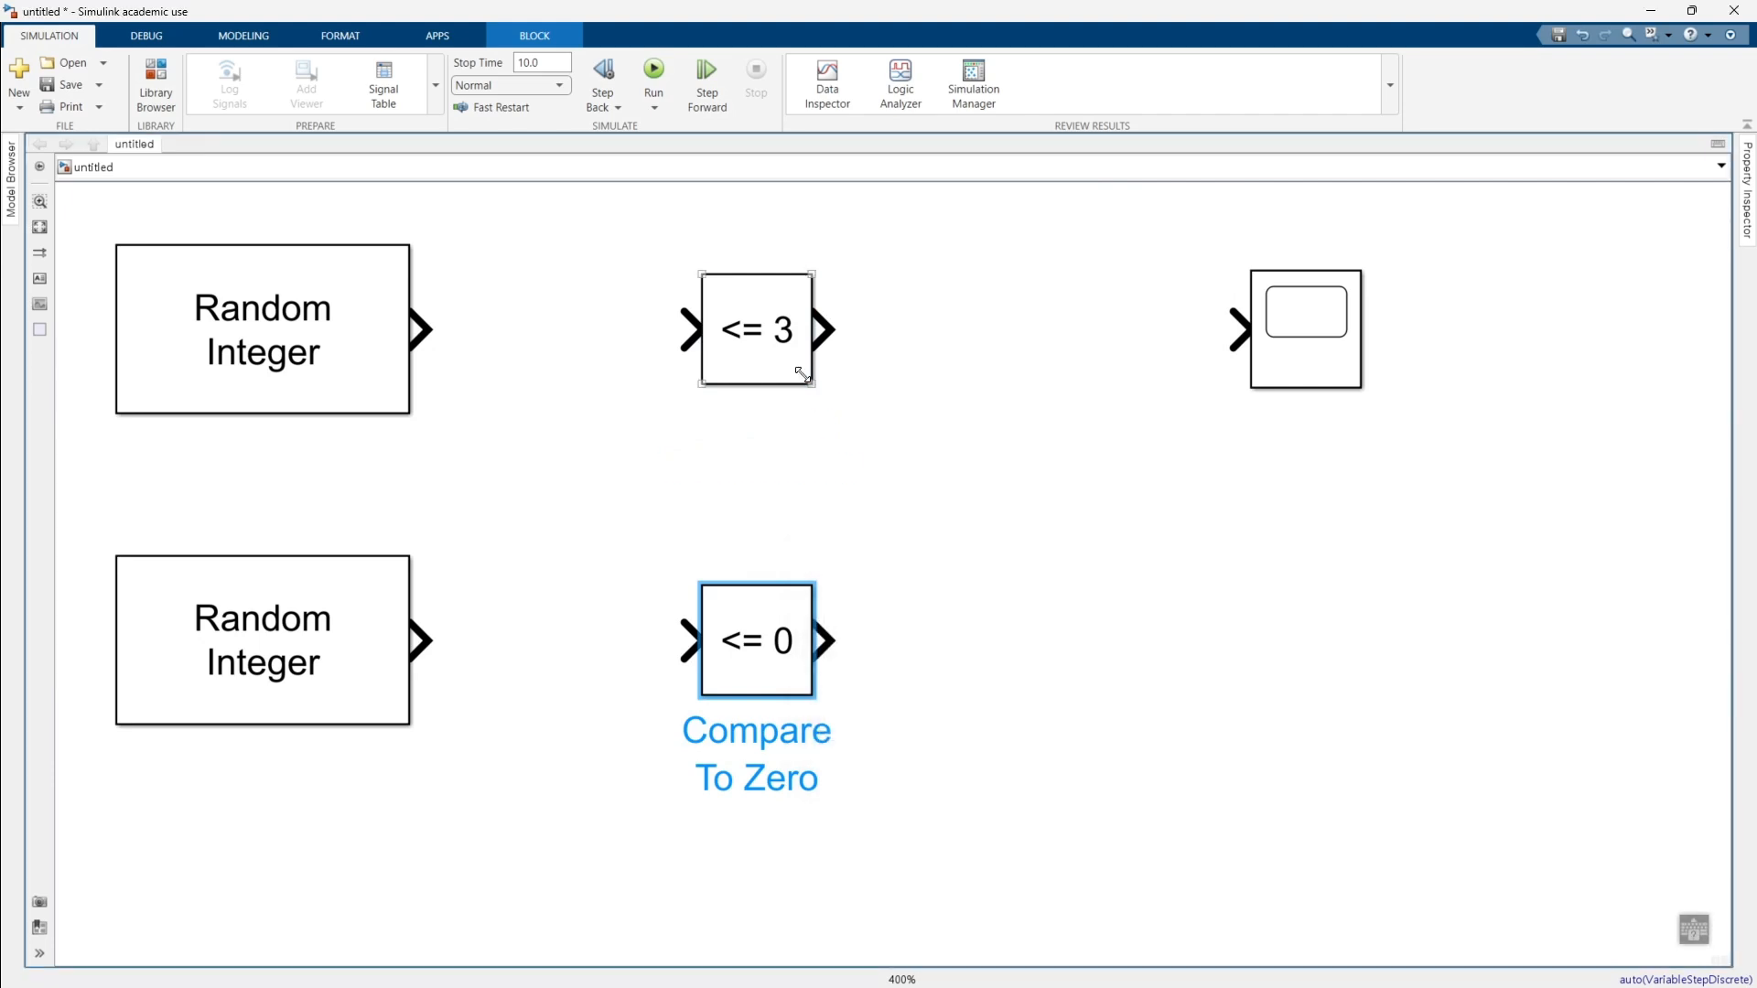
Set the Compare To Constant block's constant value to 0.
double_click(801, 371)
double_click(883, 342)
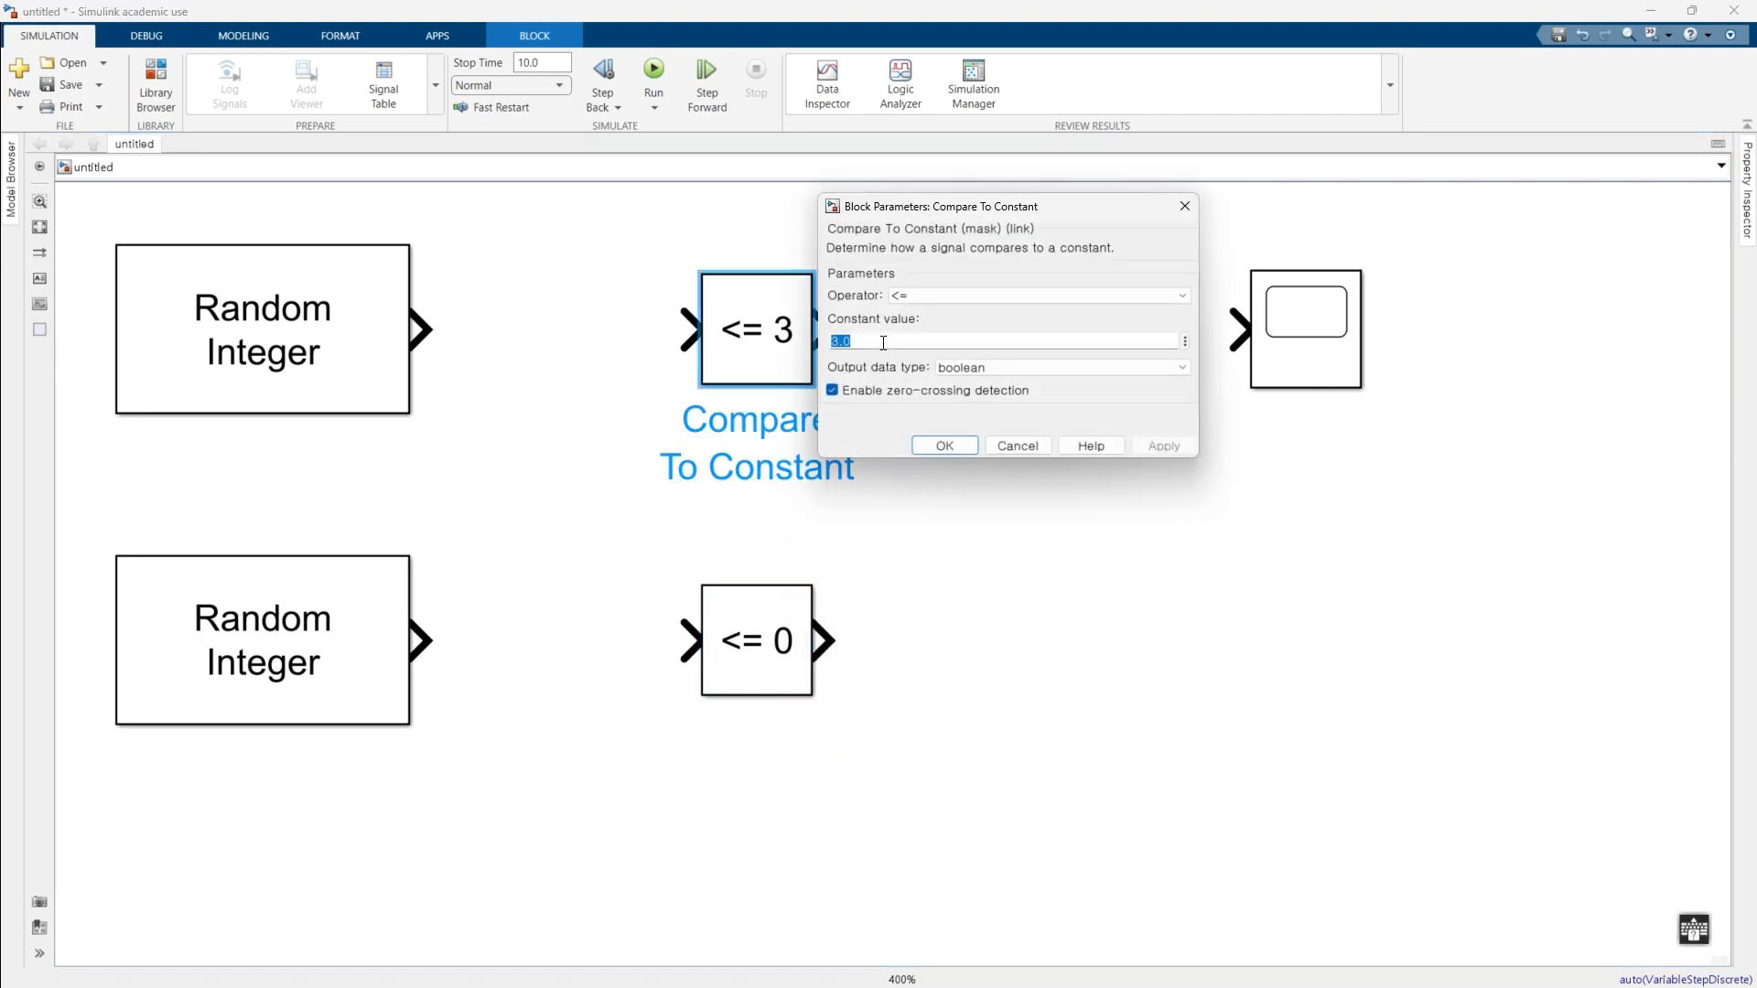
type("0")
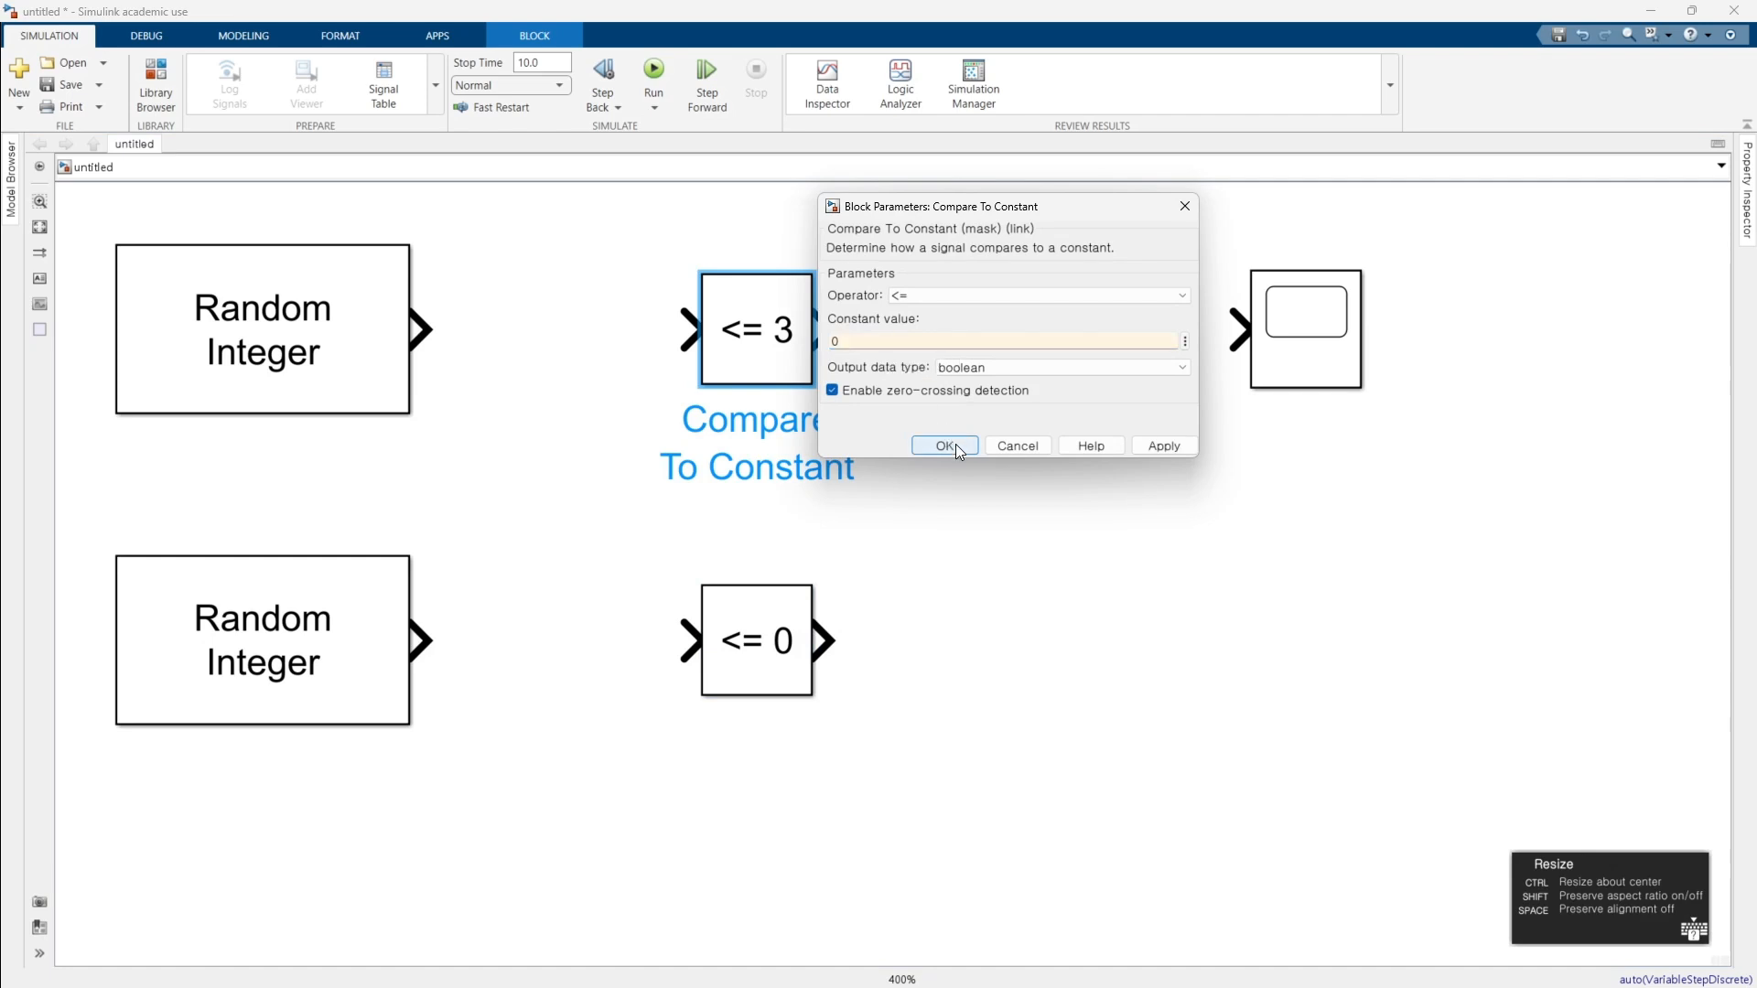
left_click(945, 446)
left_click(981, 640)
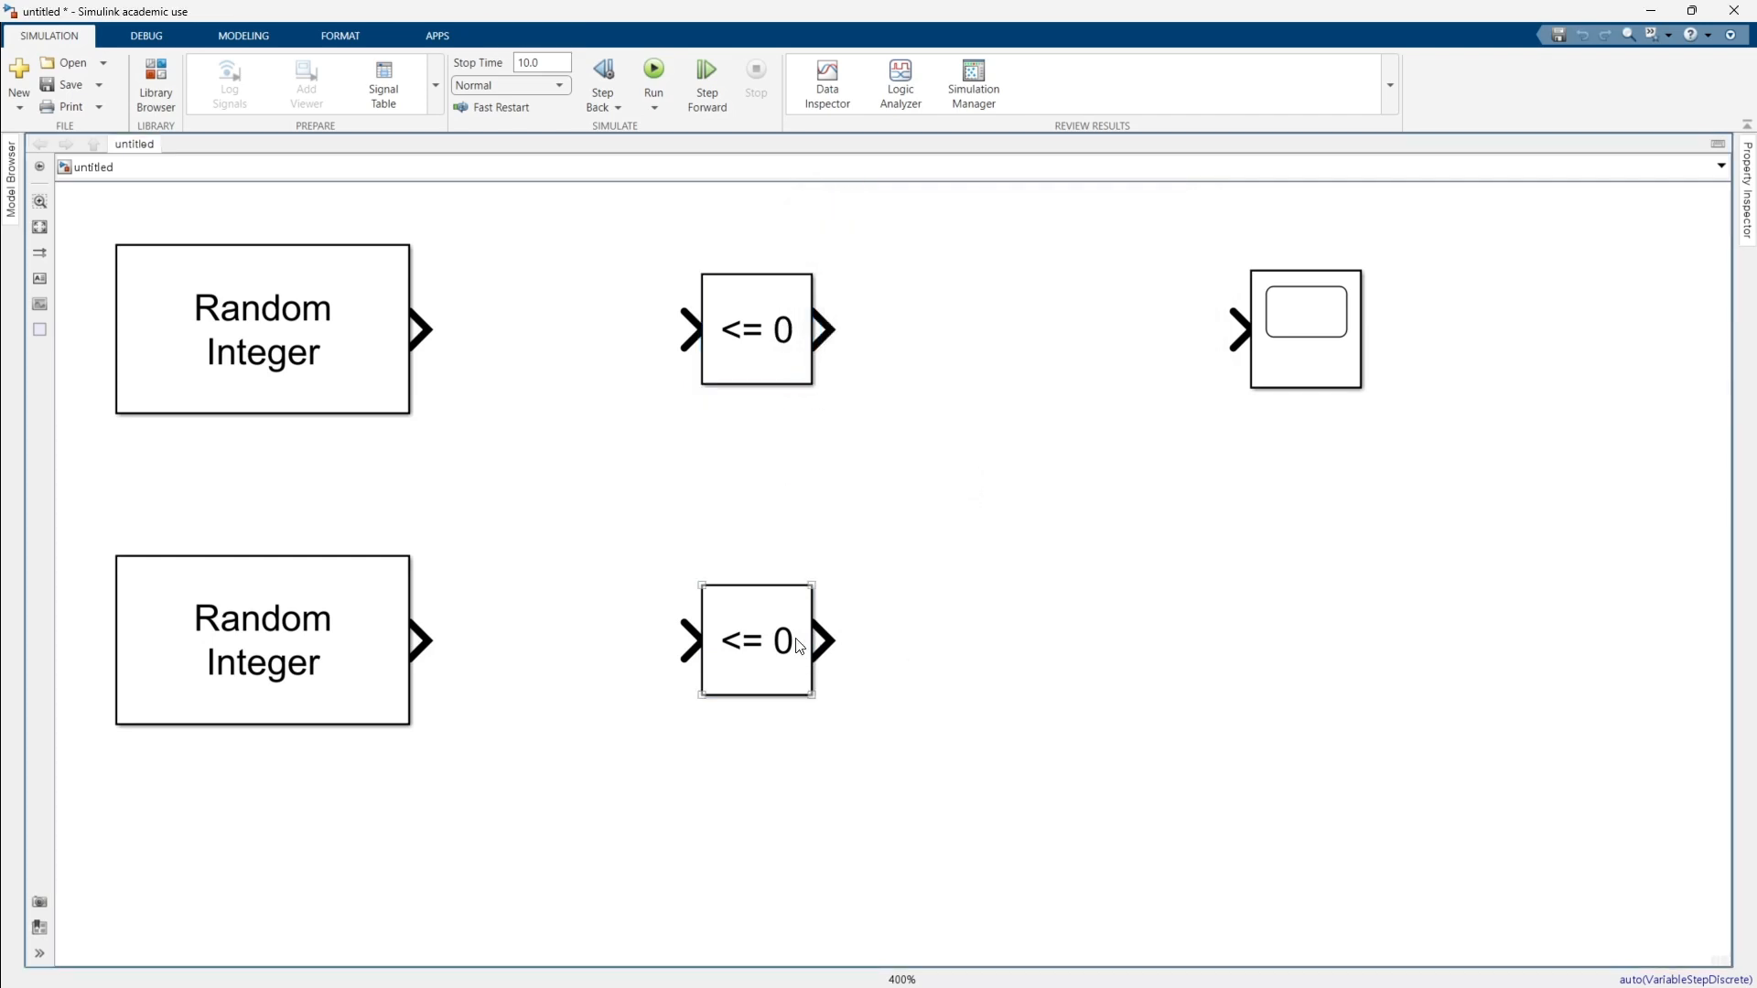
left_click(744, 375)
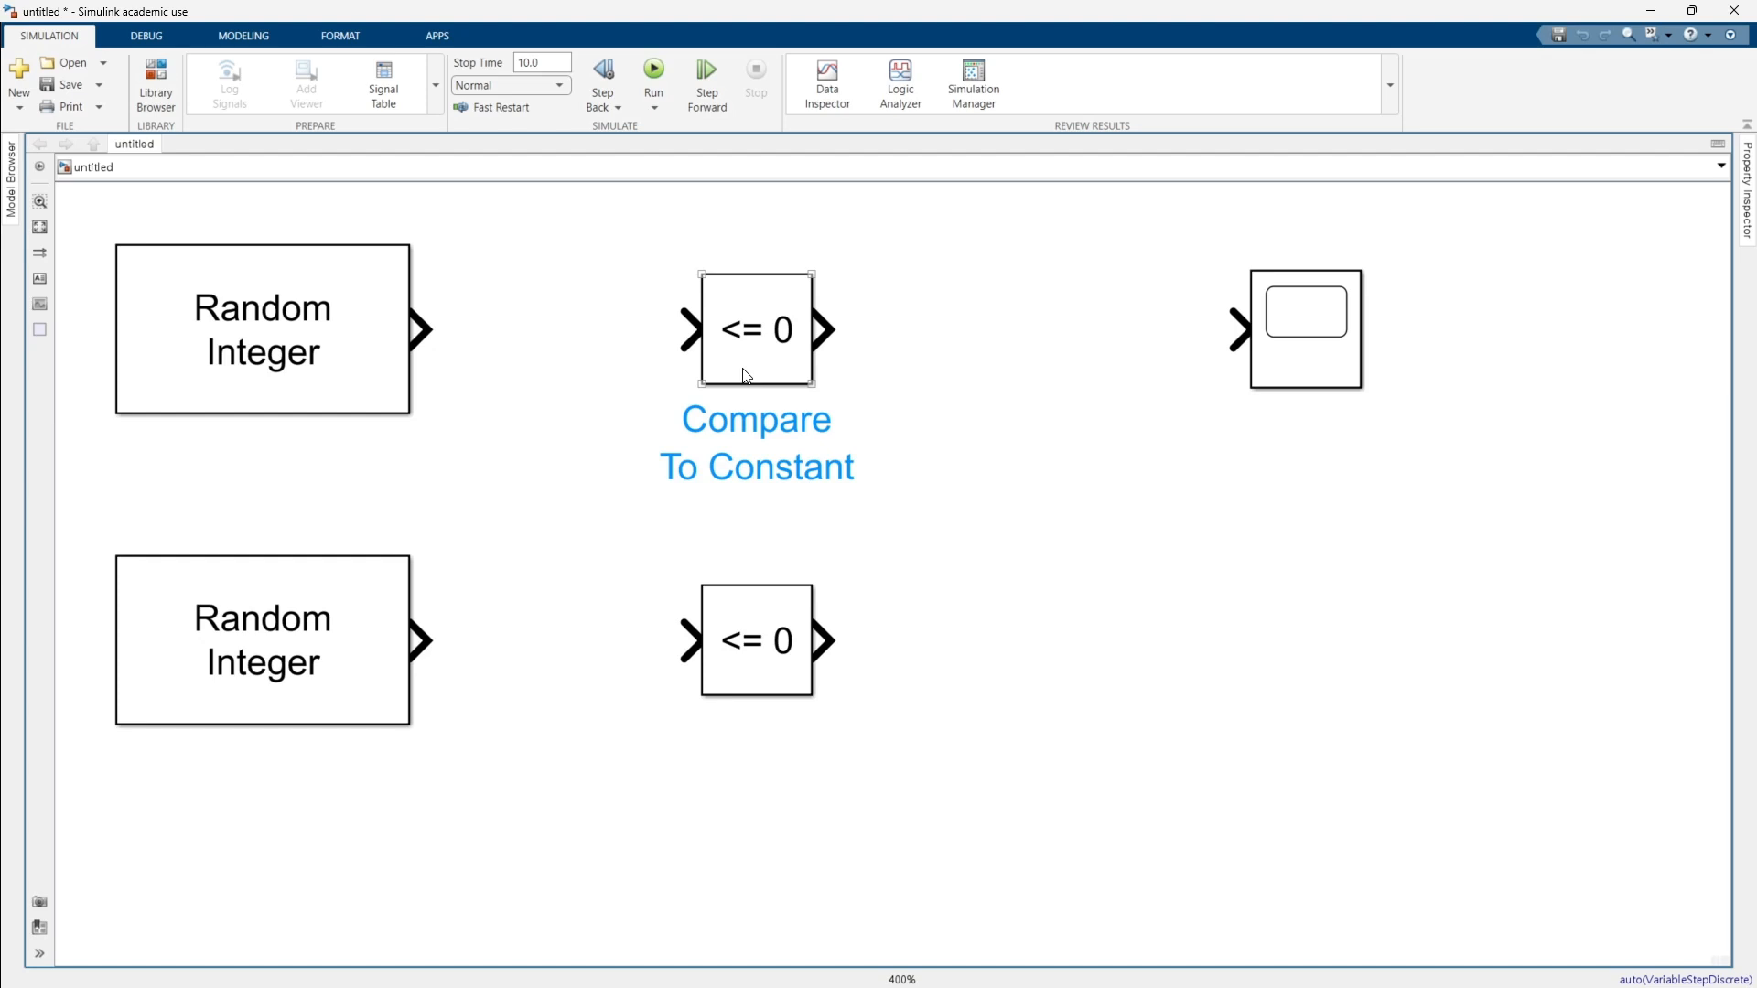
Delete the lower Random Integer Generator together with the Compare To Zero block.
left_click(544, 399)
left_click_drag(863, 771, 251, 582)
key("Delete")
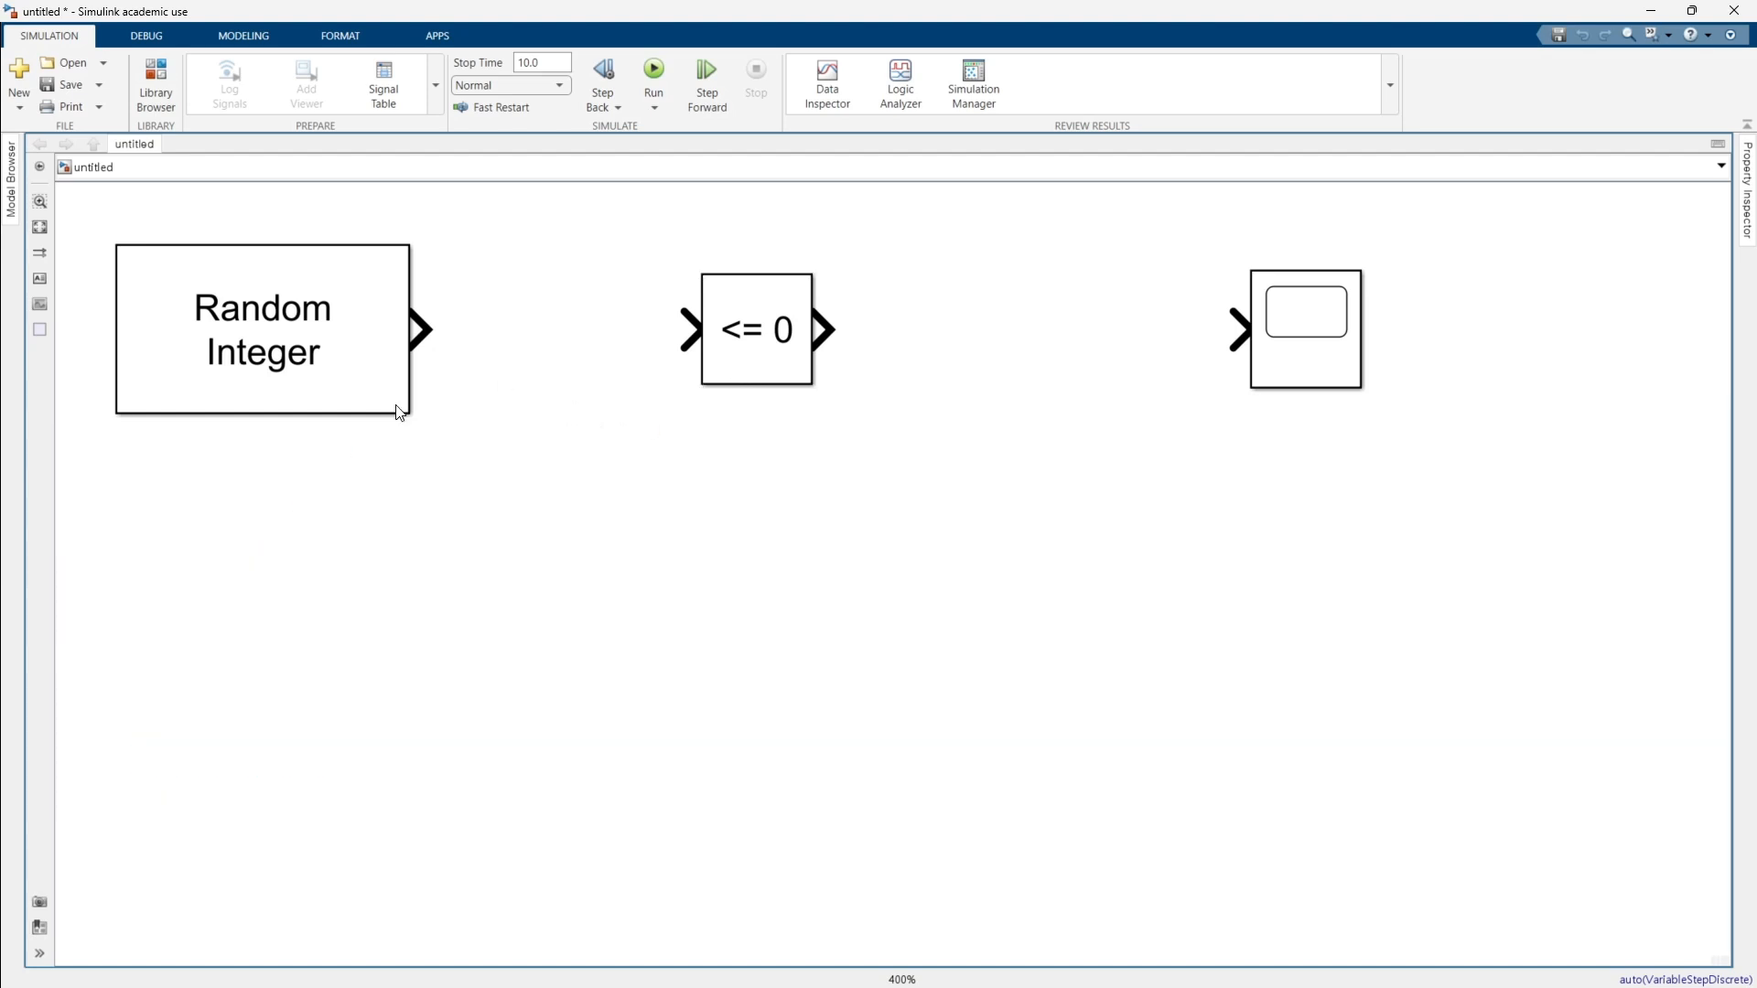
Connect the Random Integer Generator to the Compare To Constant block, and that block's output to the Scope.
left_click_drag(430, 338, 685, 330)
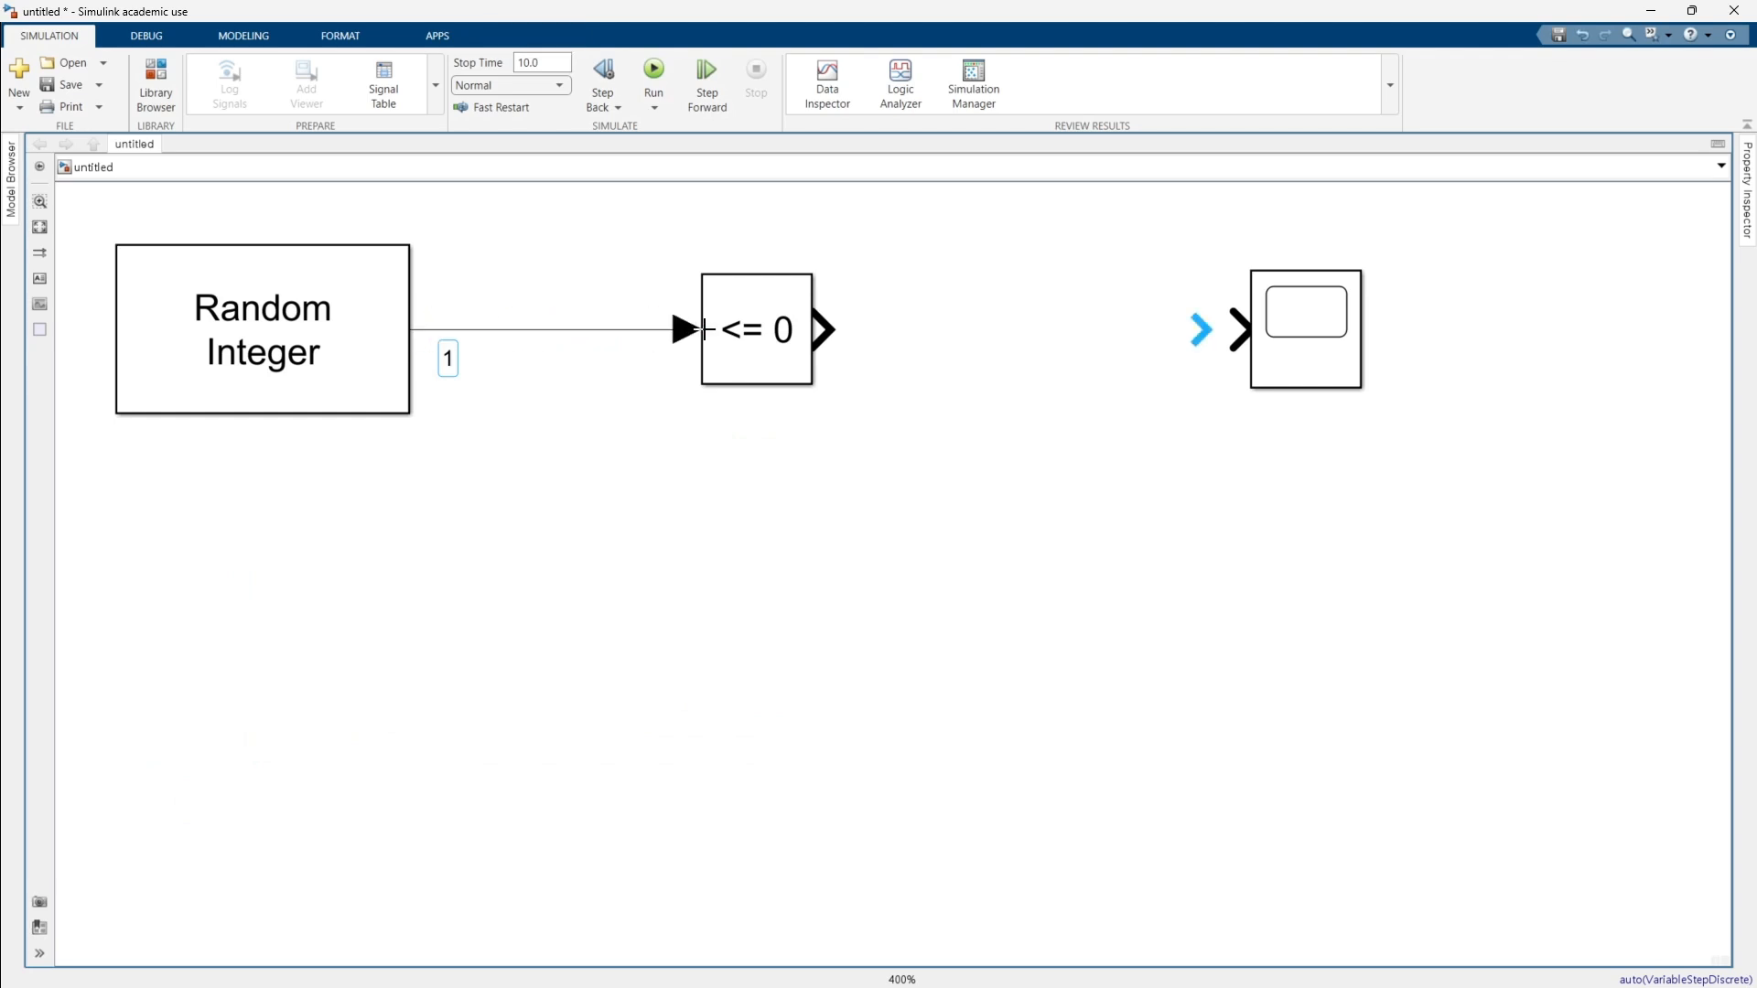
left_click_drag(828, 329, 1232, 329)
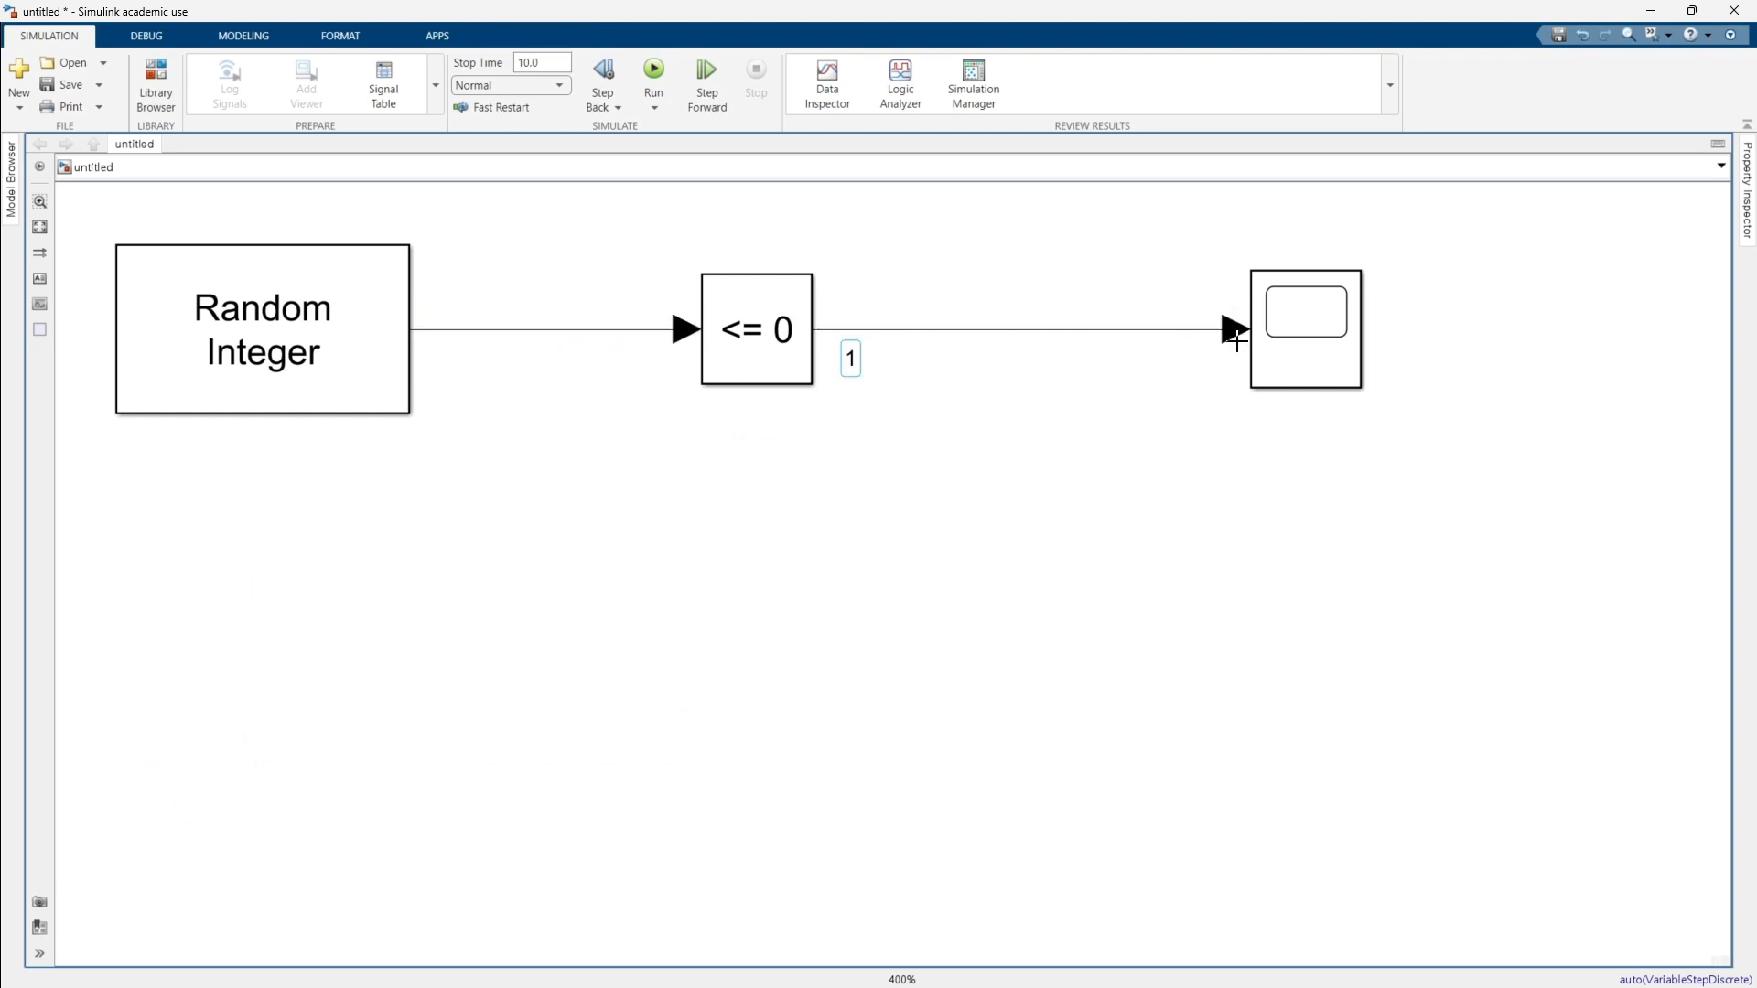
left_click(789, 366)
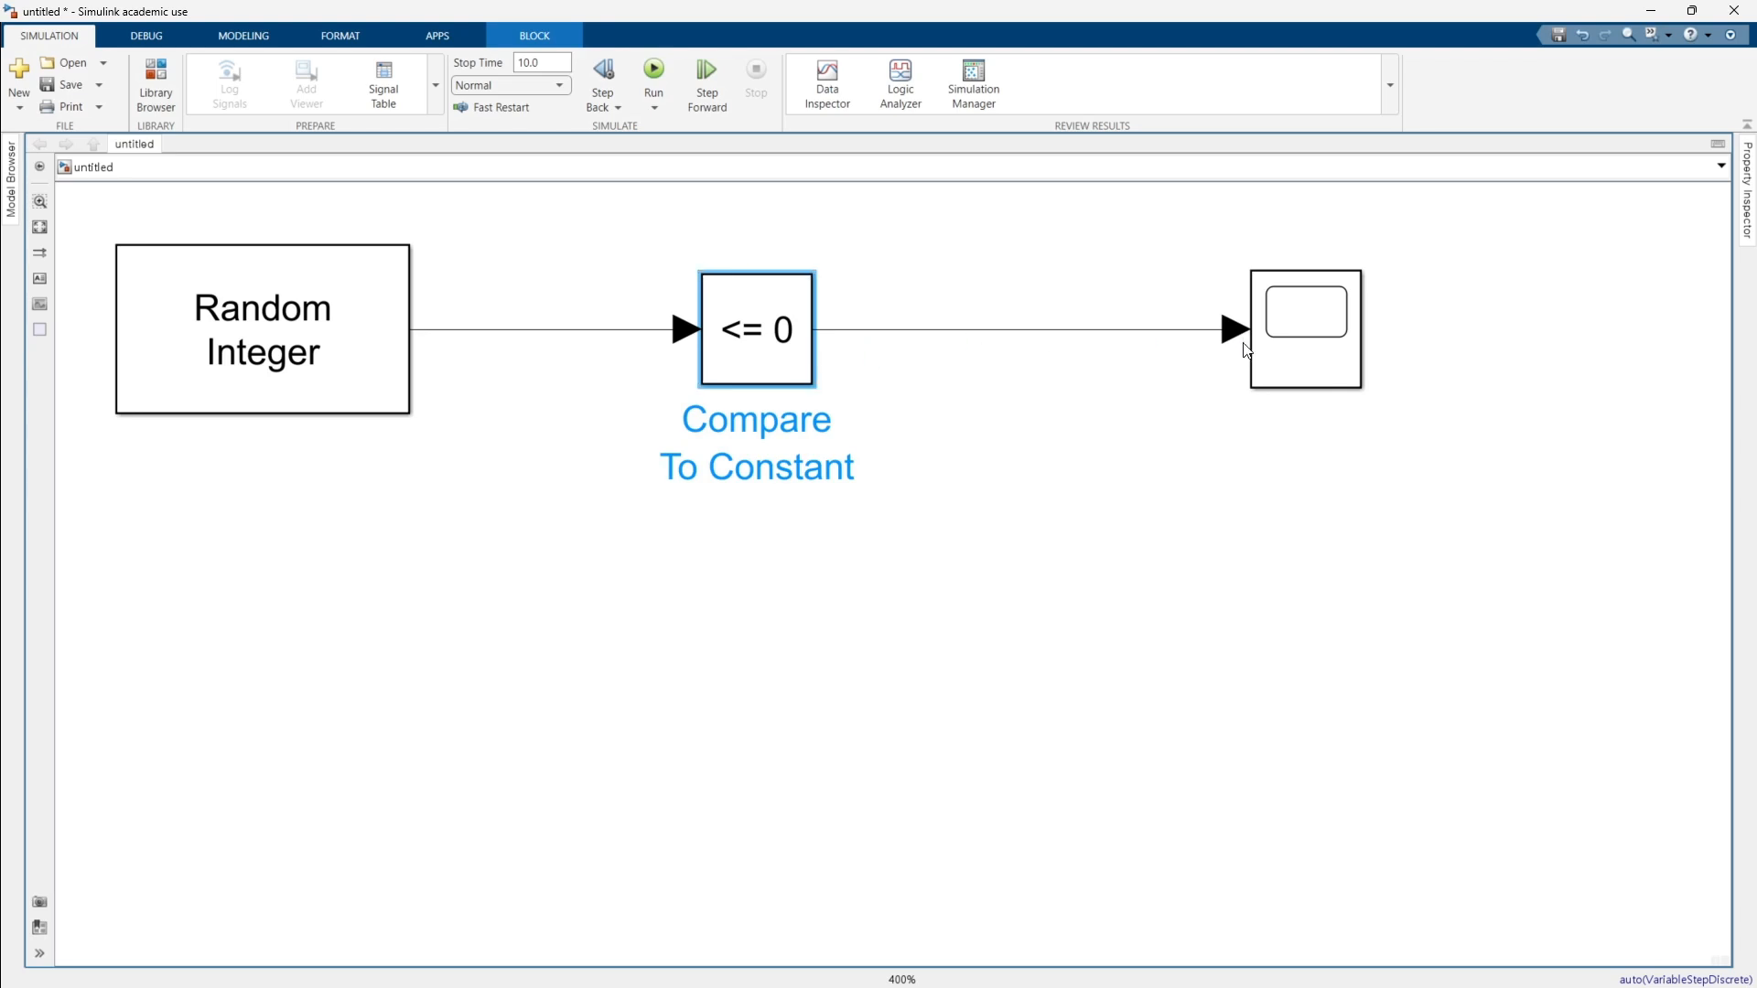
Open the Scope display and run the simulation to plot the Compare To Constant output.
double_click(1305, 366)
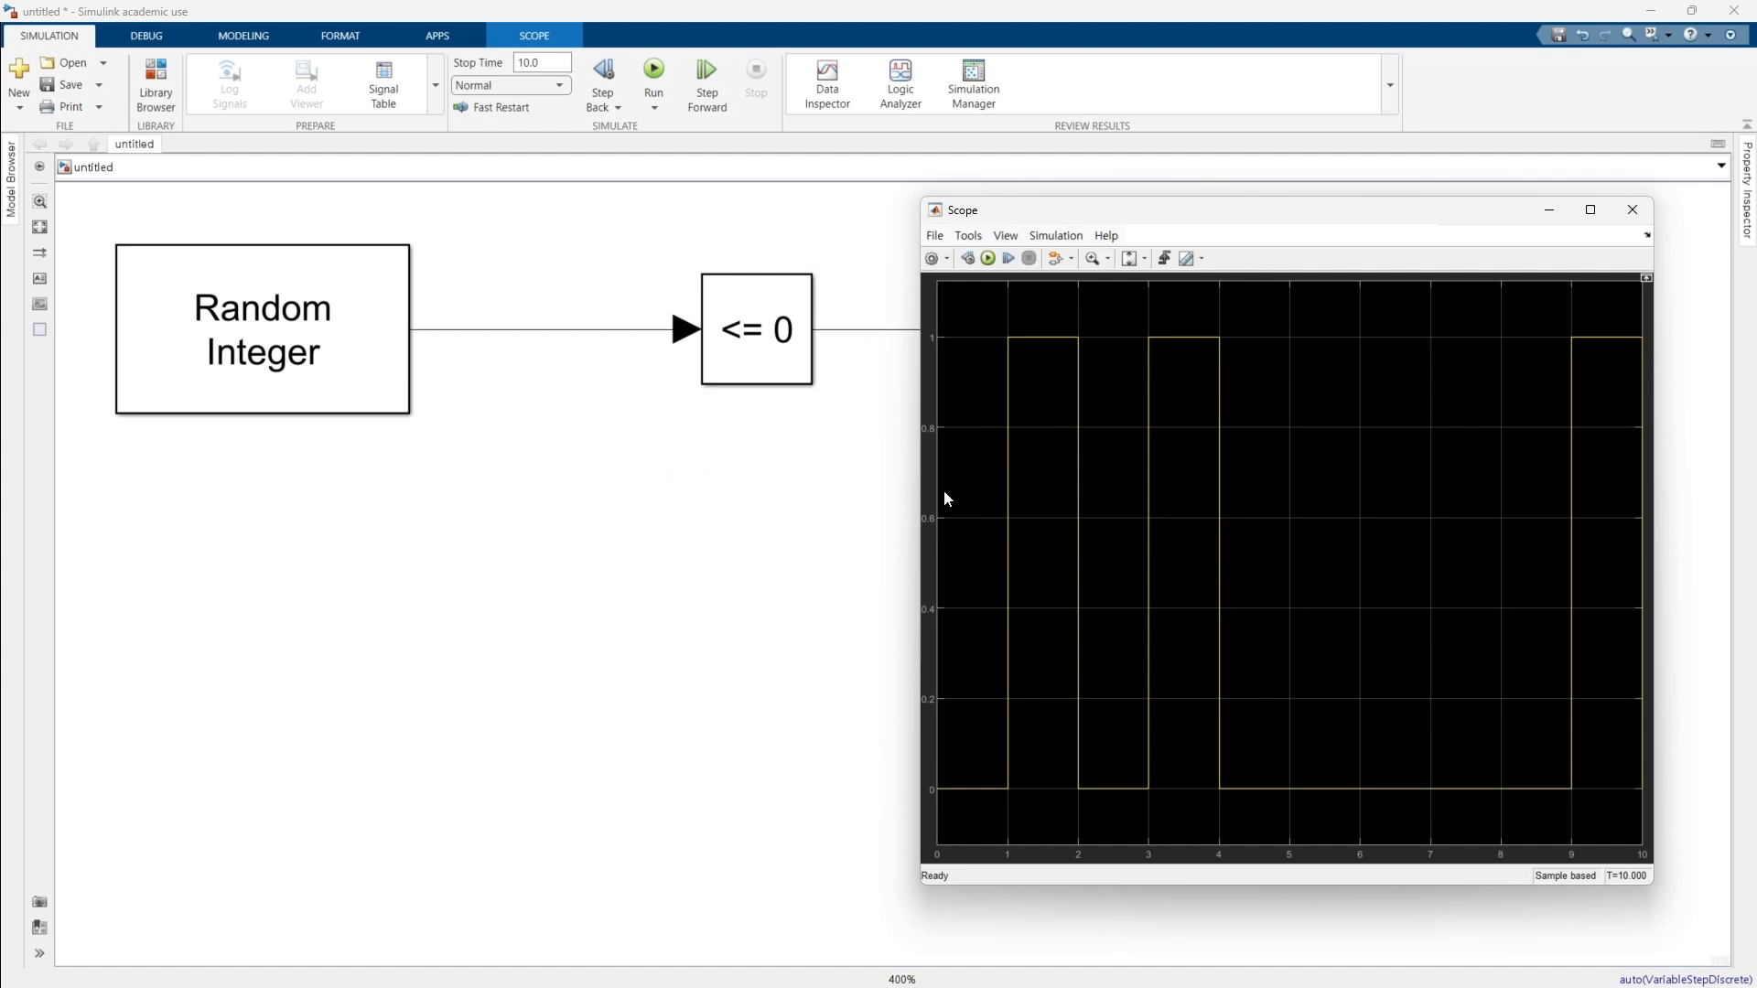
left_click(383, 356)
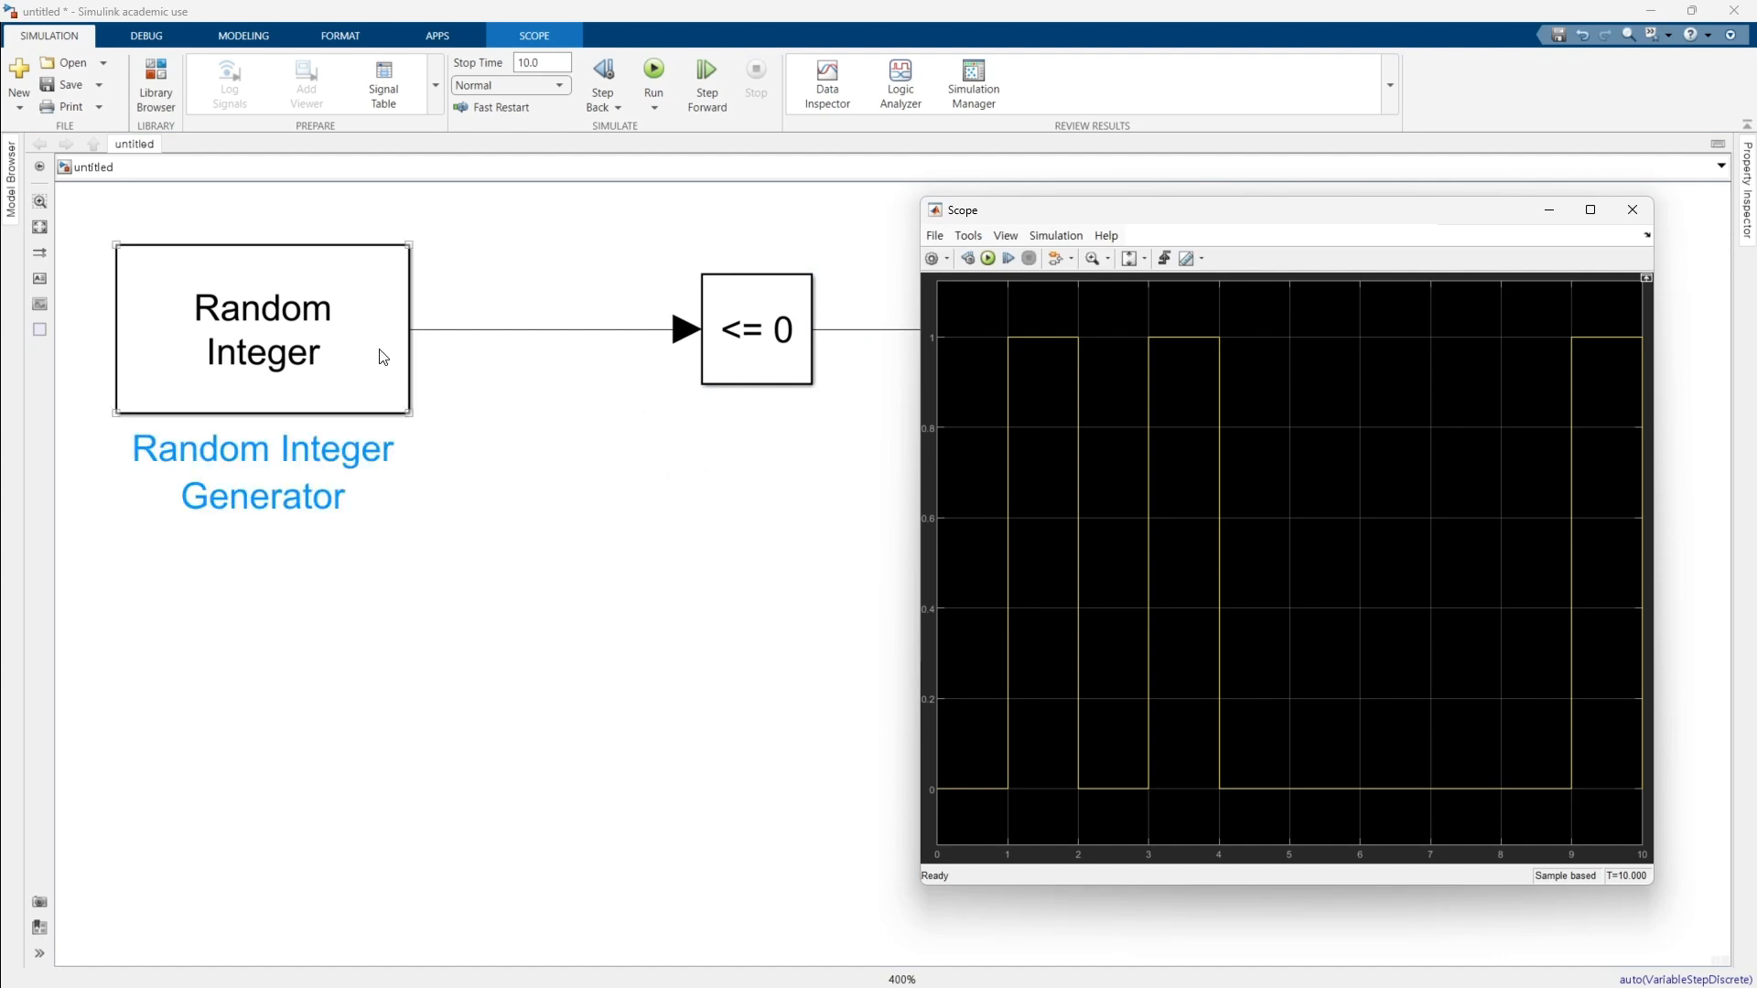
left_click(990, 260)
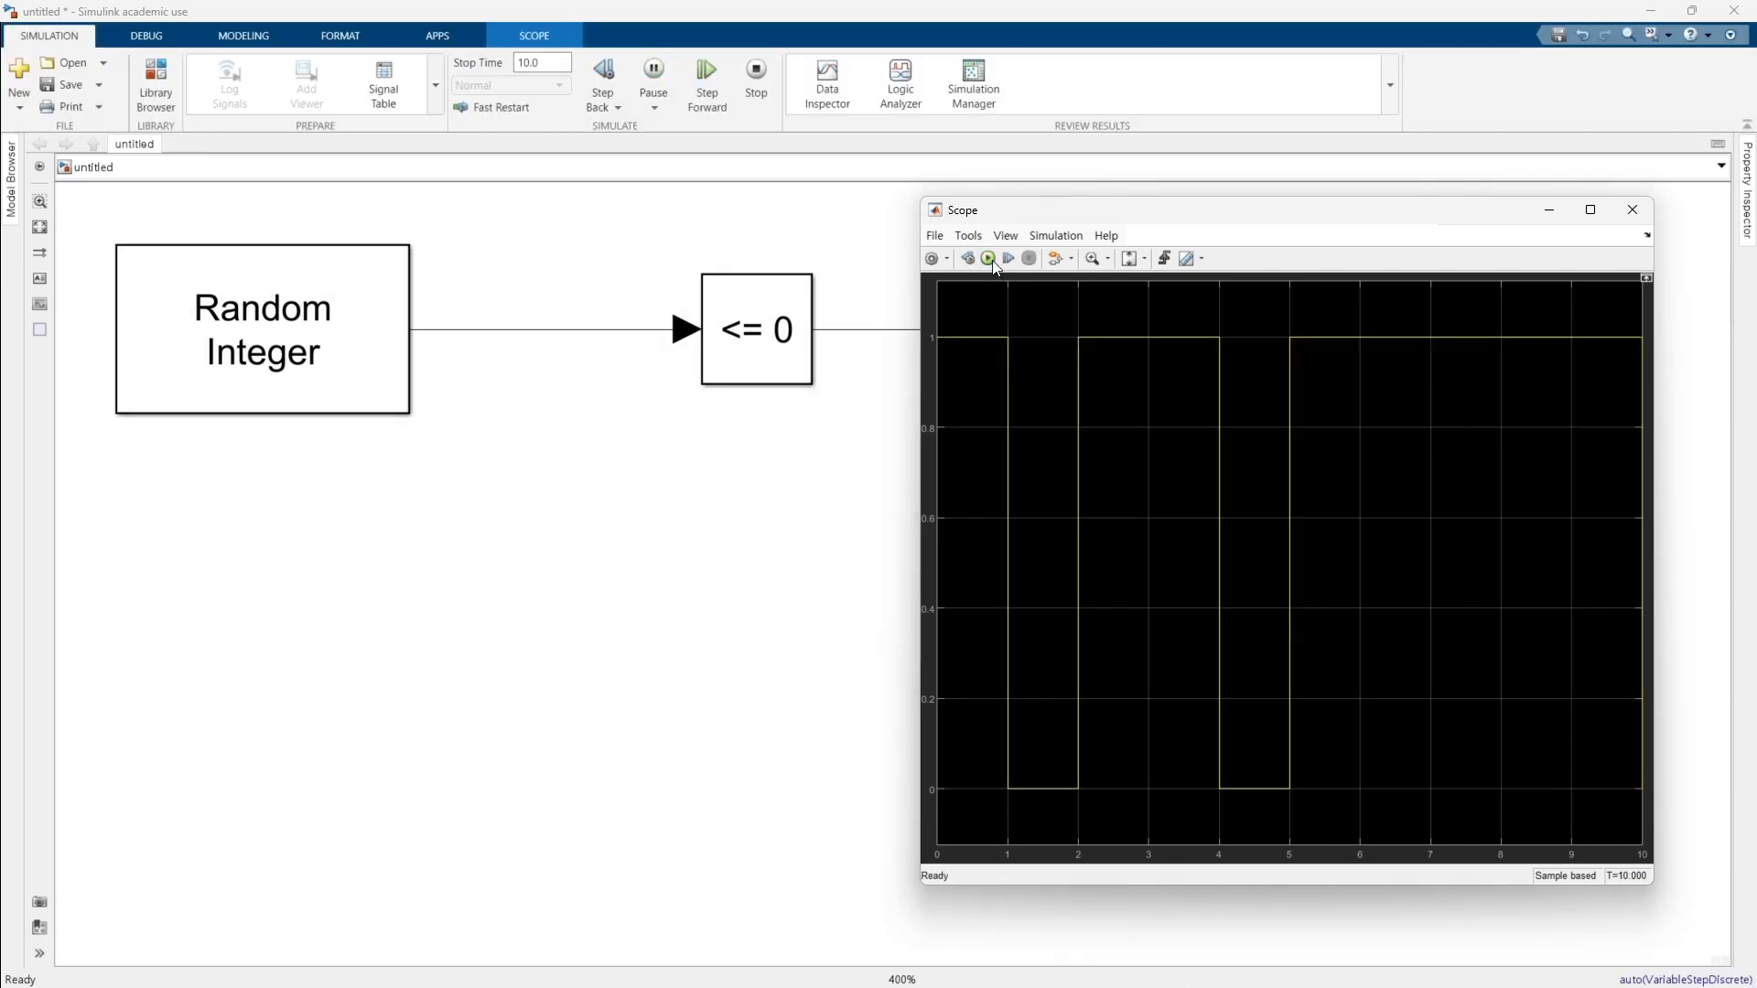
left_click(737, 341)
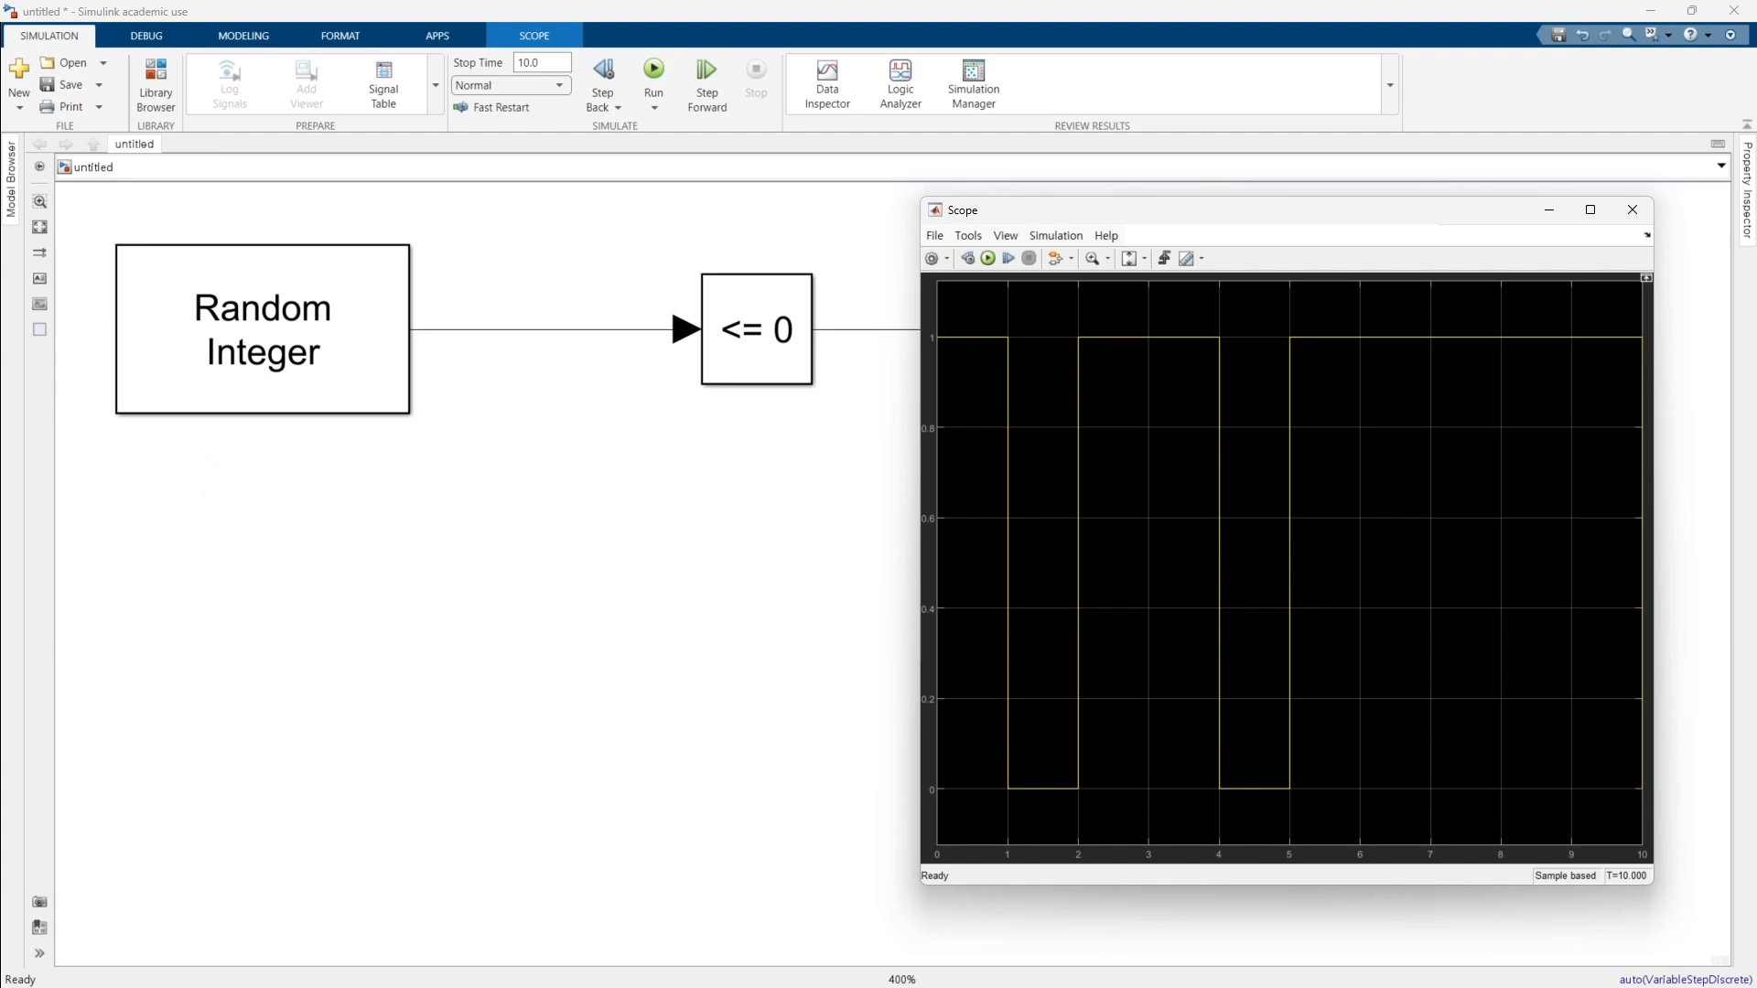
Return to the model and delete the Compare To Constant block with its signal lines.
left_click(612, 577)
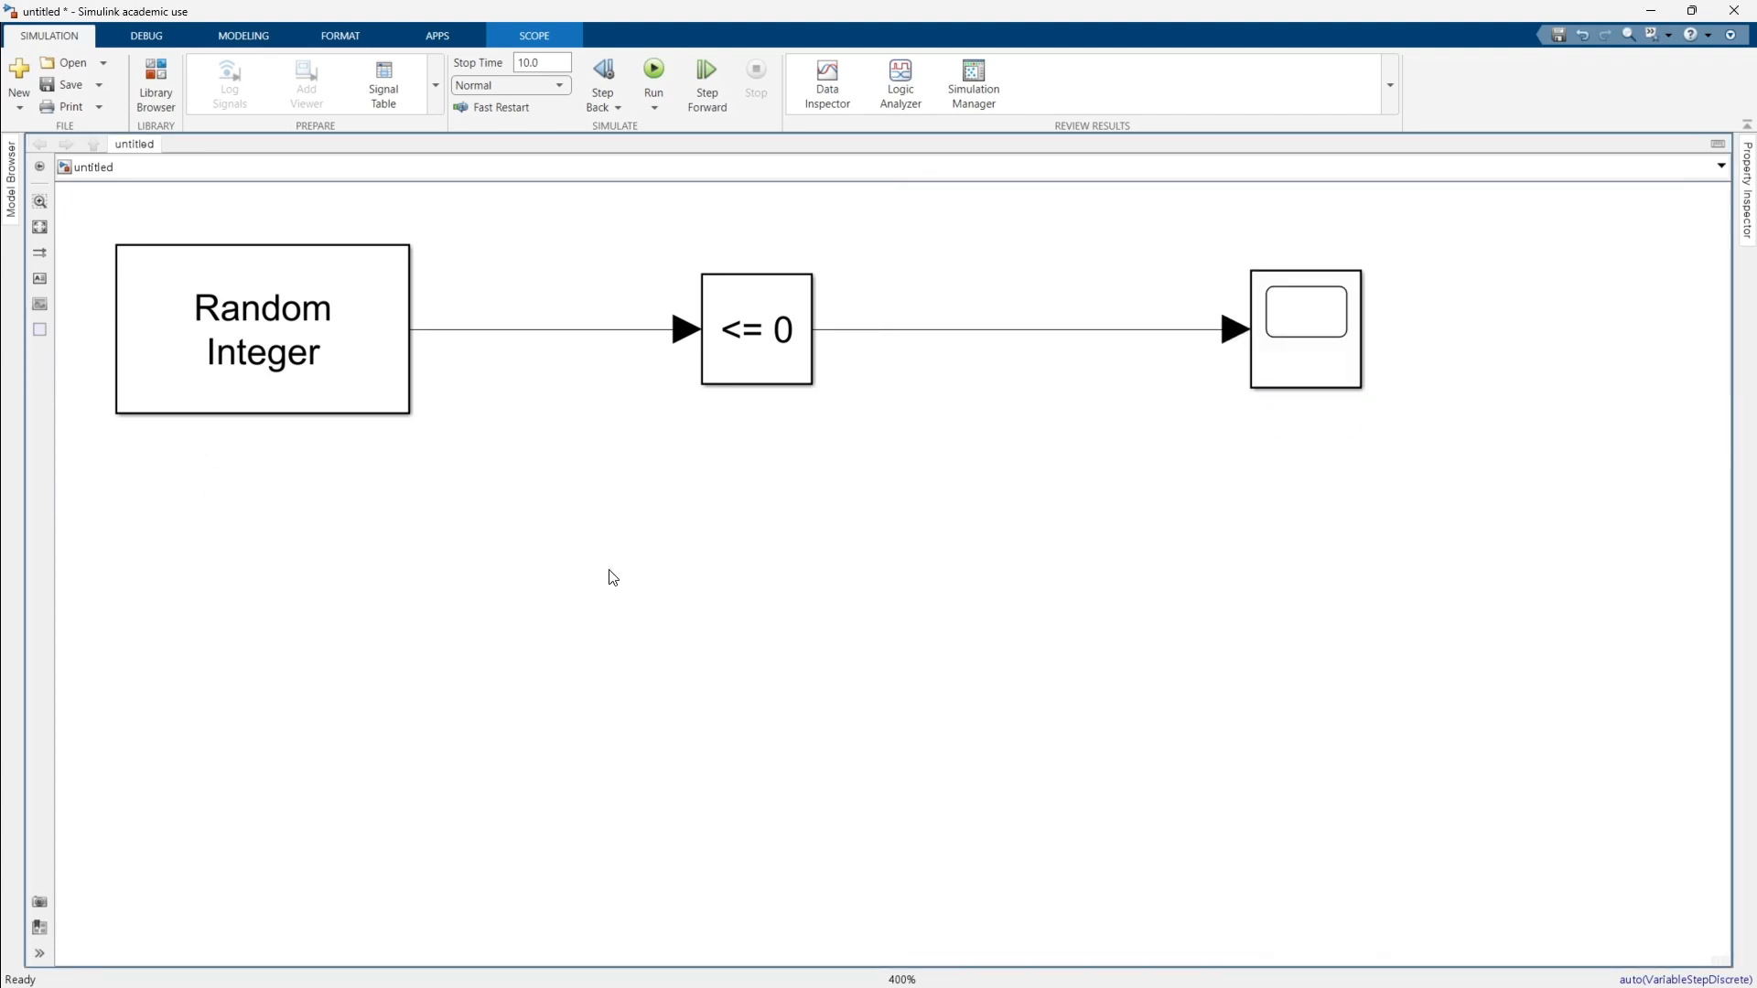
left_click_drag(953, 439, 667, 283)
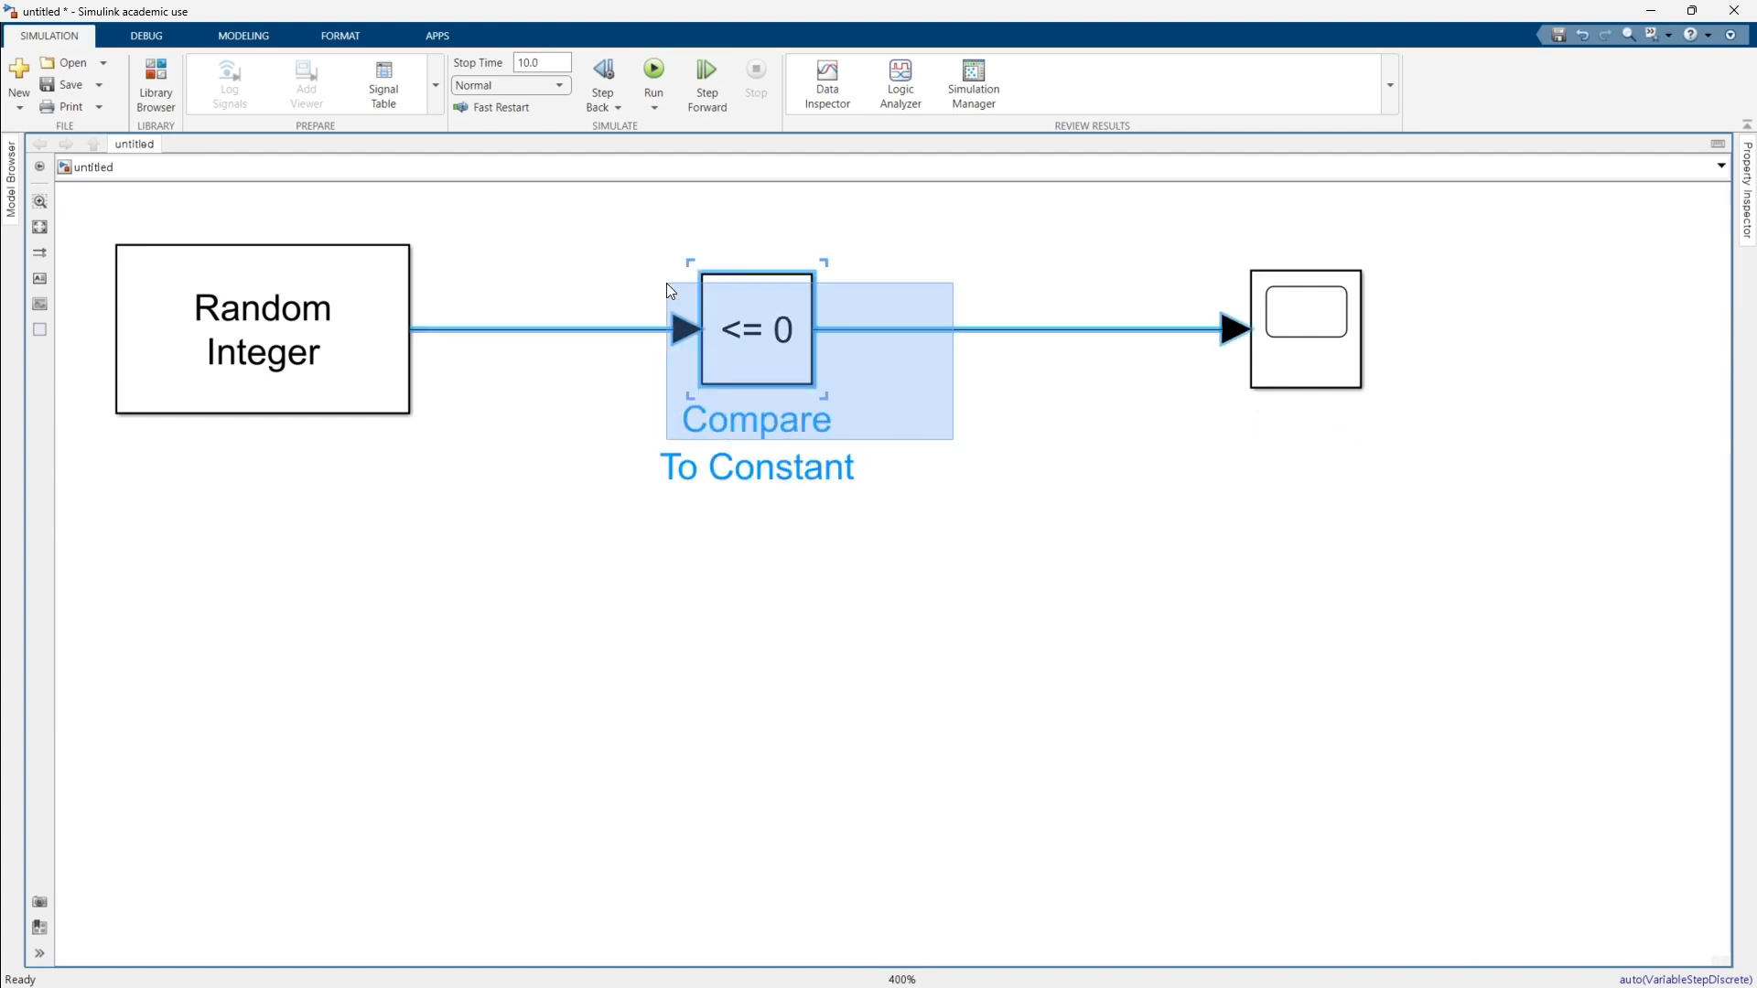
key("Delete")
Add a Relational Operator block between the generator and the Scope, and connect the Random Integer Generator to its first input.
double_click(714, 538)
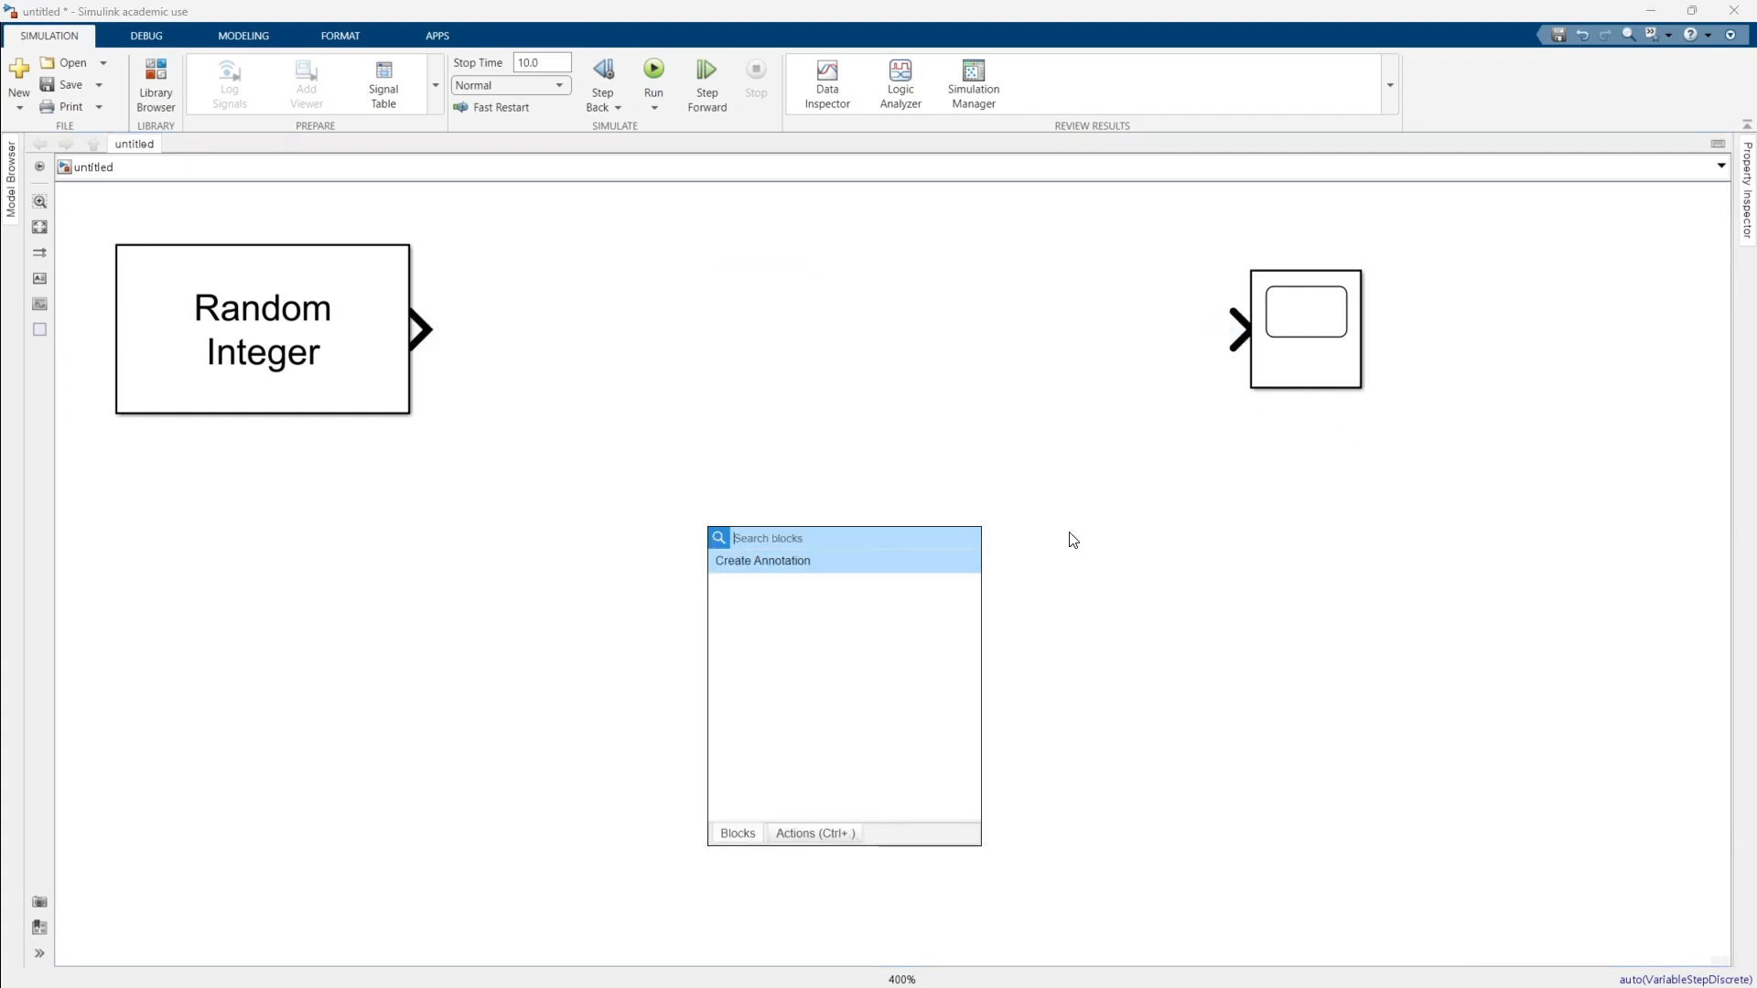
type("compare")
key("Return")
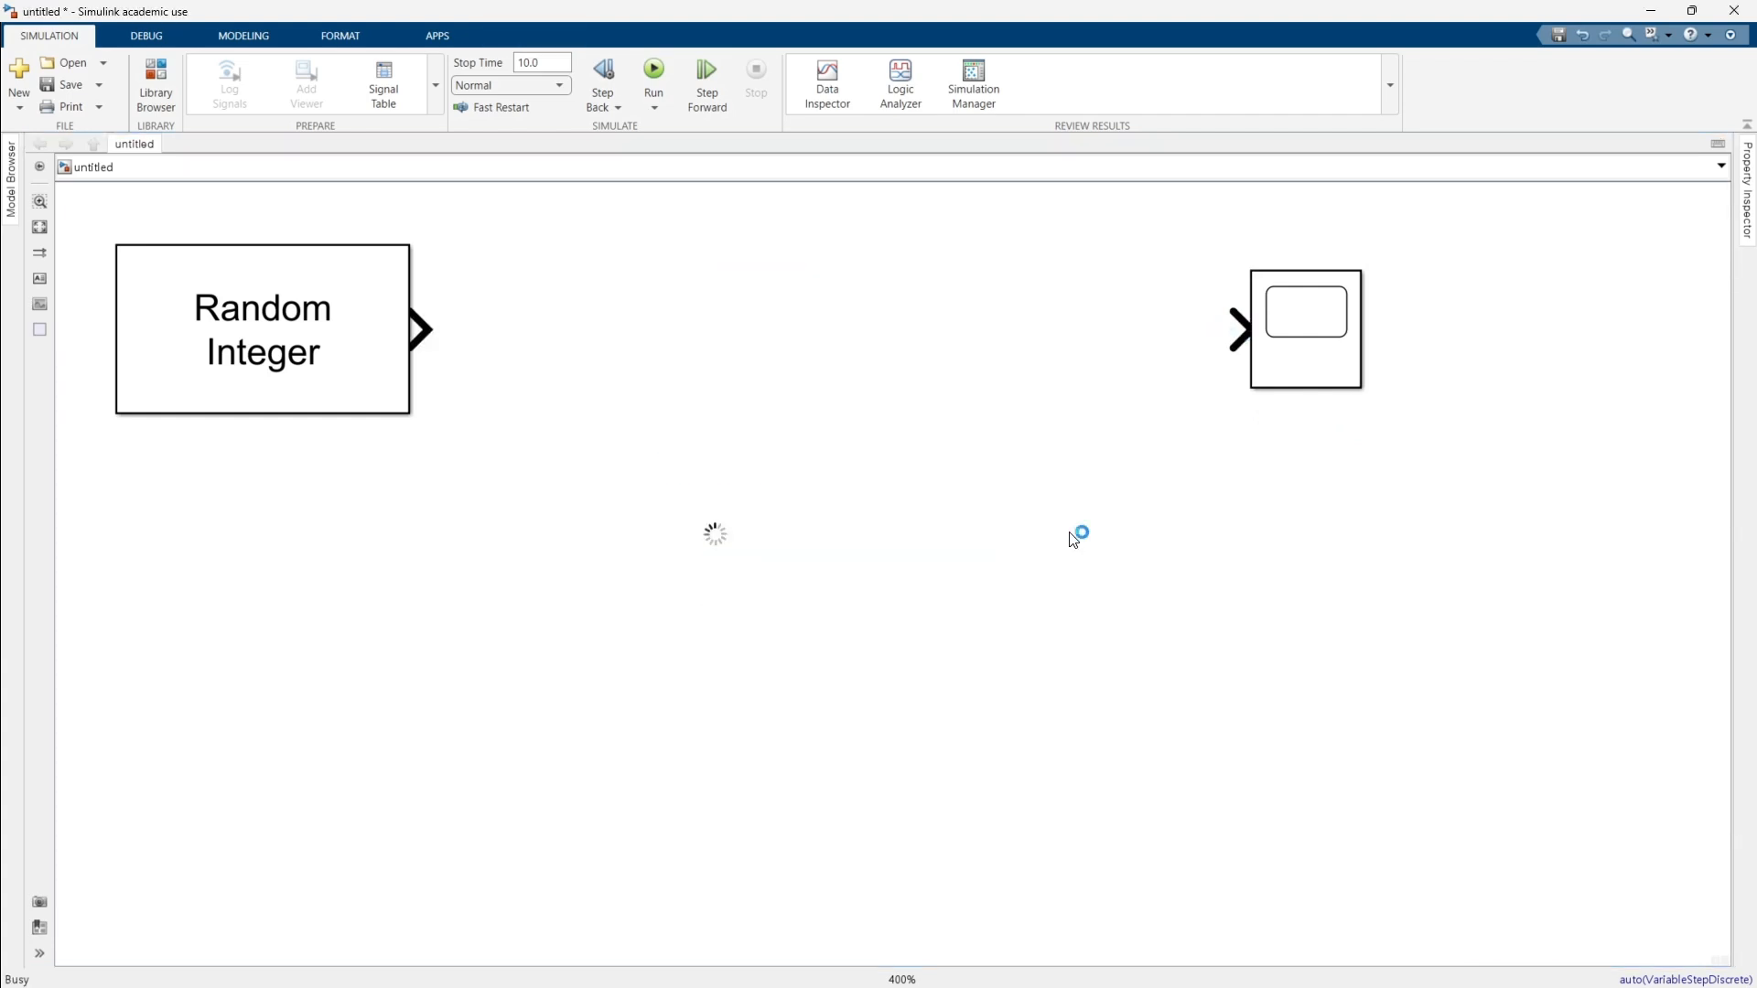
mouse_move(743, 546)
left_mouse_down()
mouse_move(825, 471)
mouse_move(877, 382)
left_mouse_up()
left_click(714, 346)
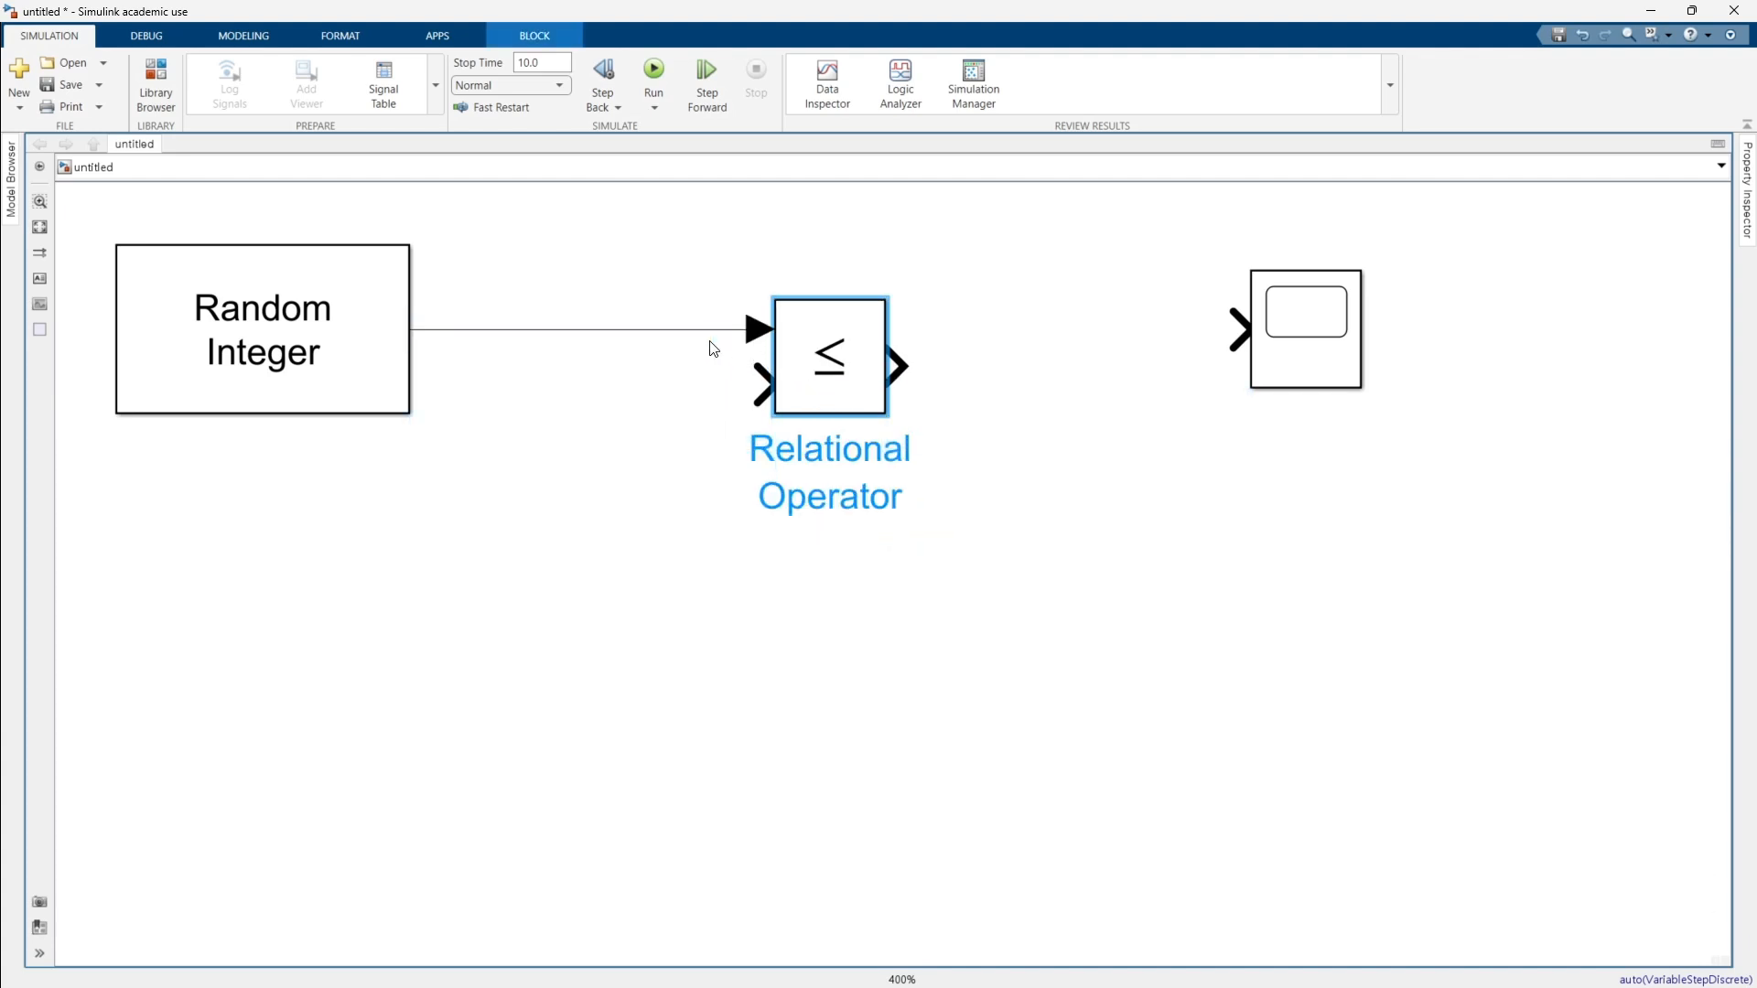
Wire a copy of the Random Integer Generator, placed below it, into the Relational Operator's second input, and connect the output to the realigned Scope.
left_click(393, 384)
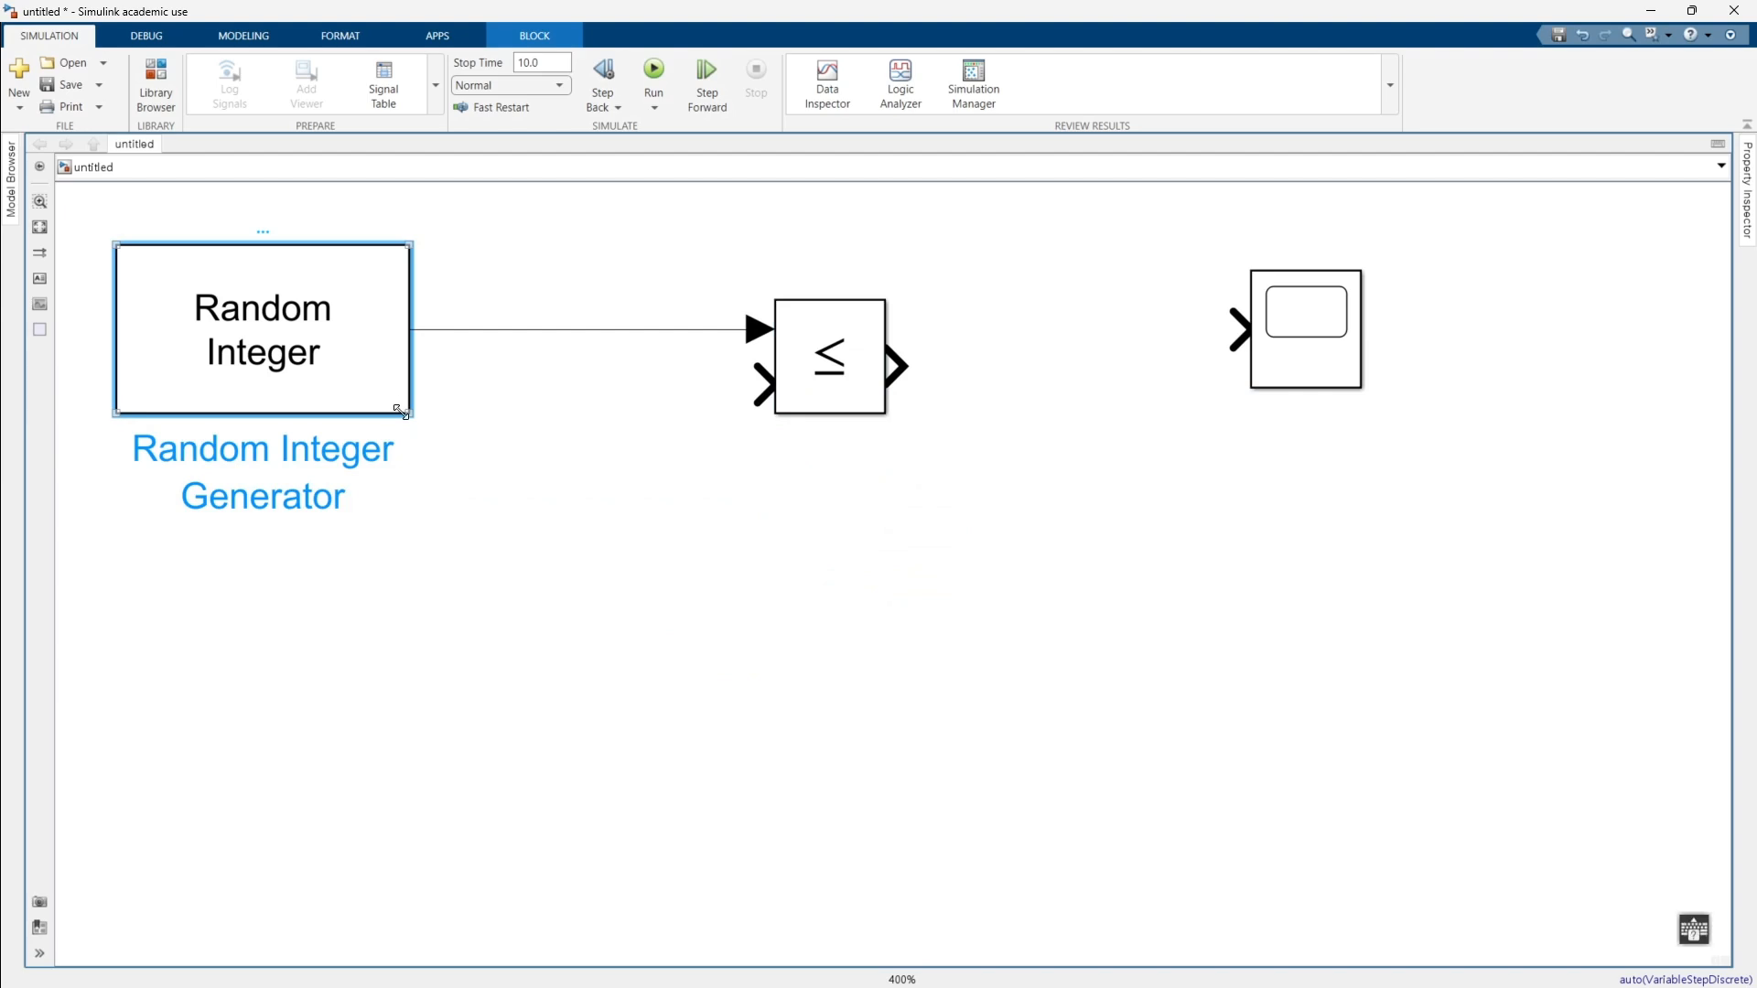
left_click_drag(400, 410, 374, 705)
left_click_drag(423, 622, 763, 389)
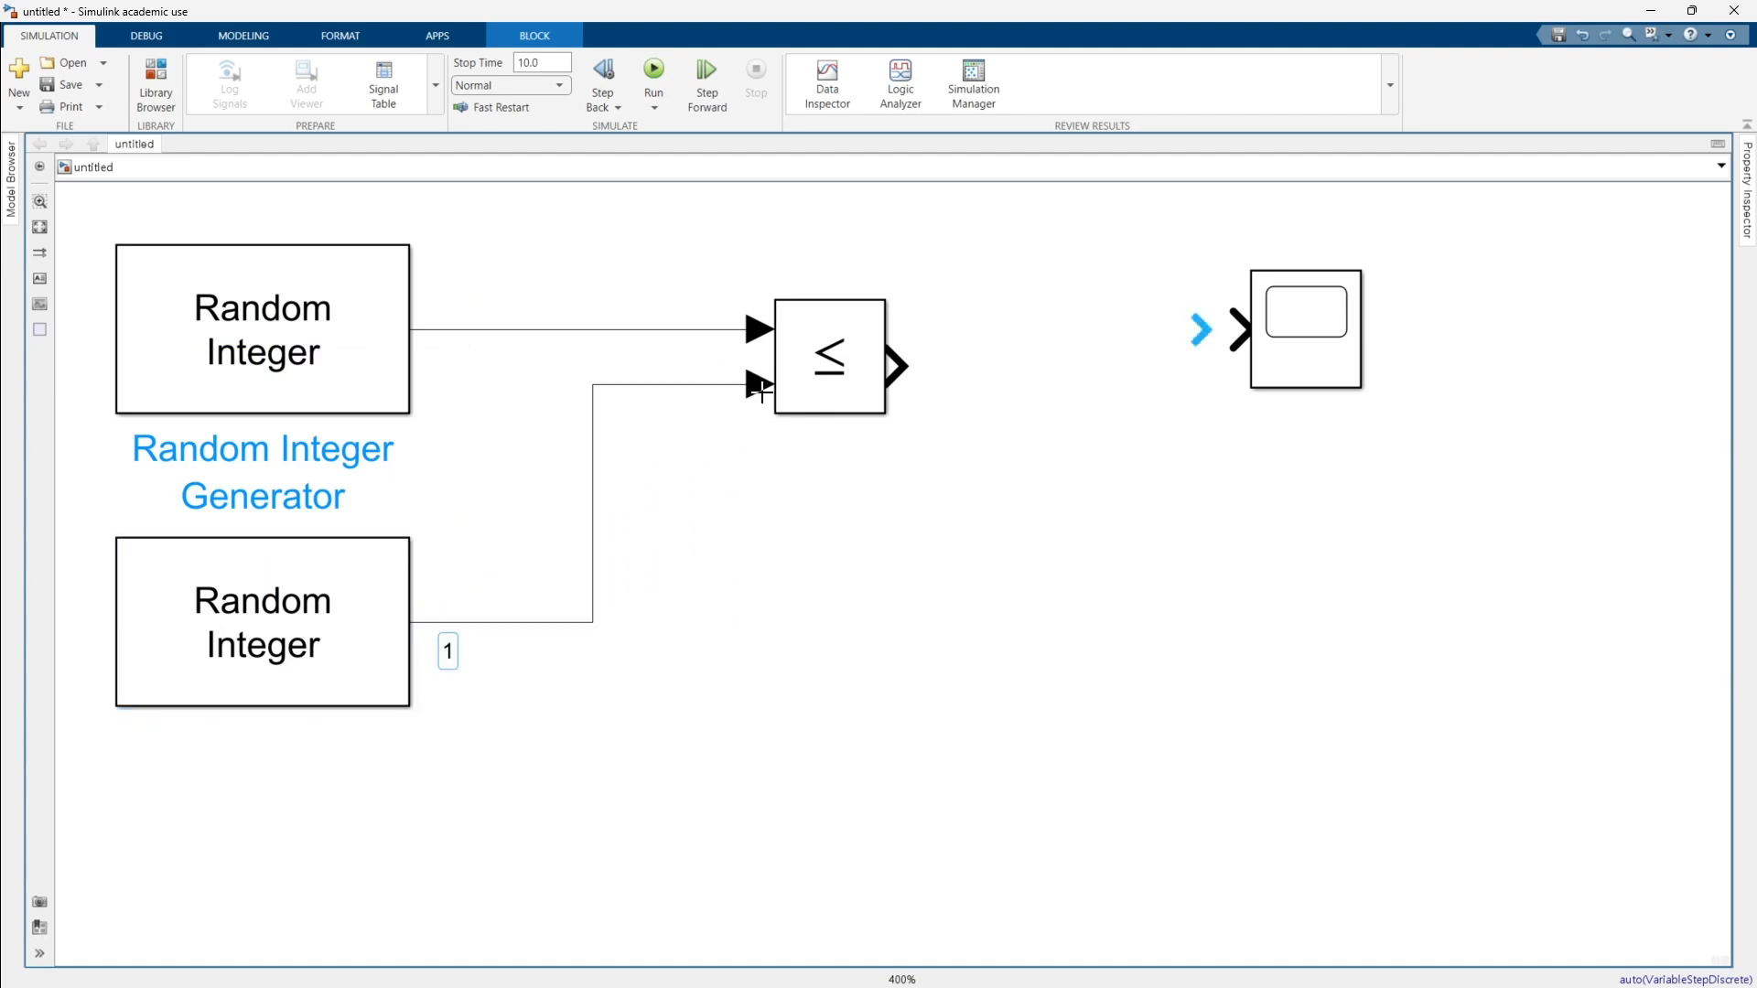
left_click_drag(902, 366, 1189, 350)
left_click_drag(1322, 365, 1328, 399)
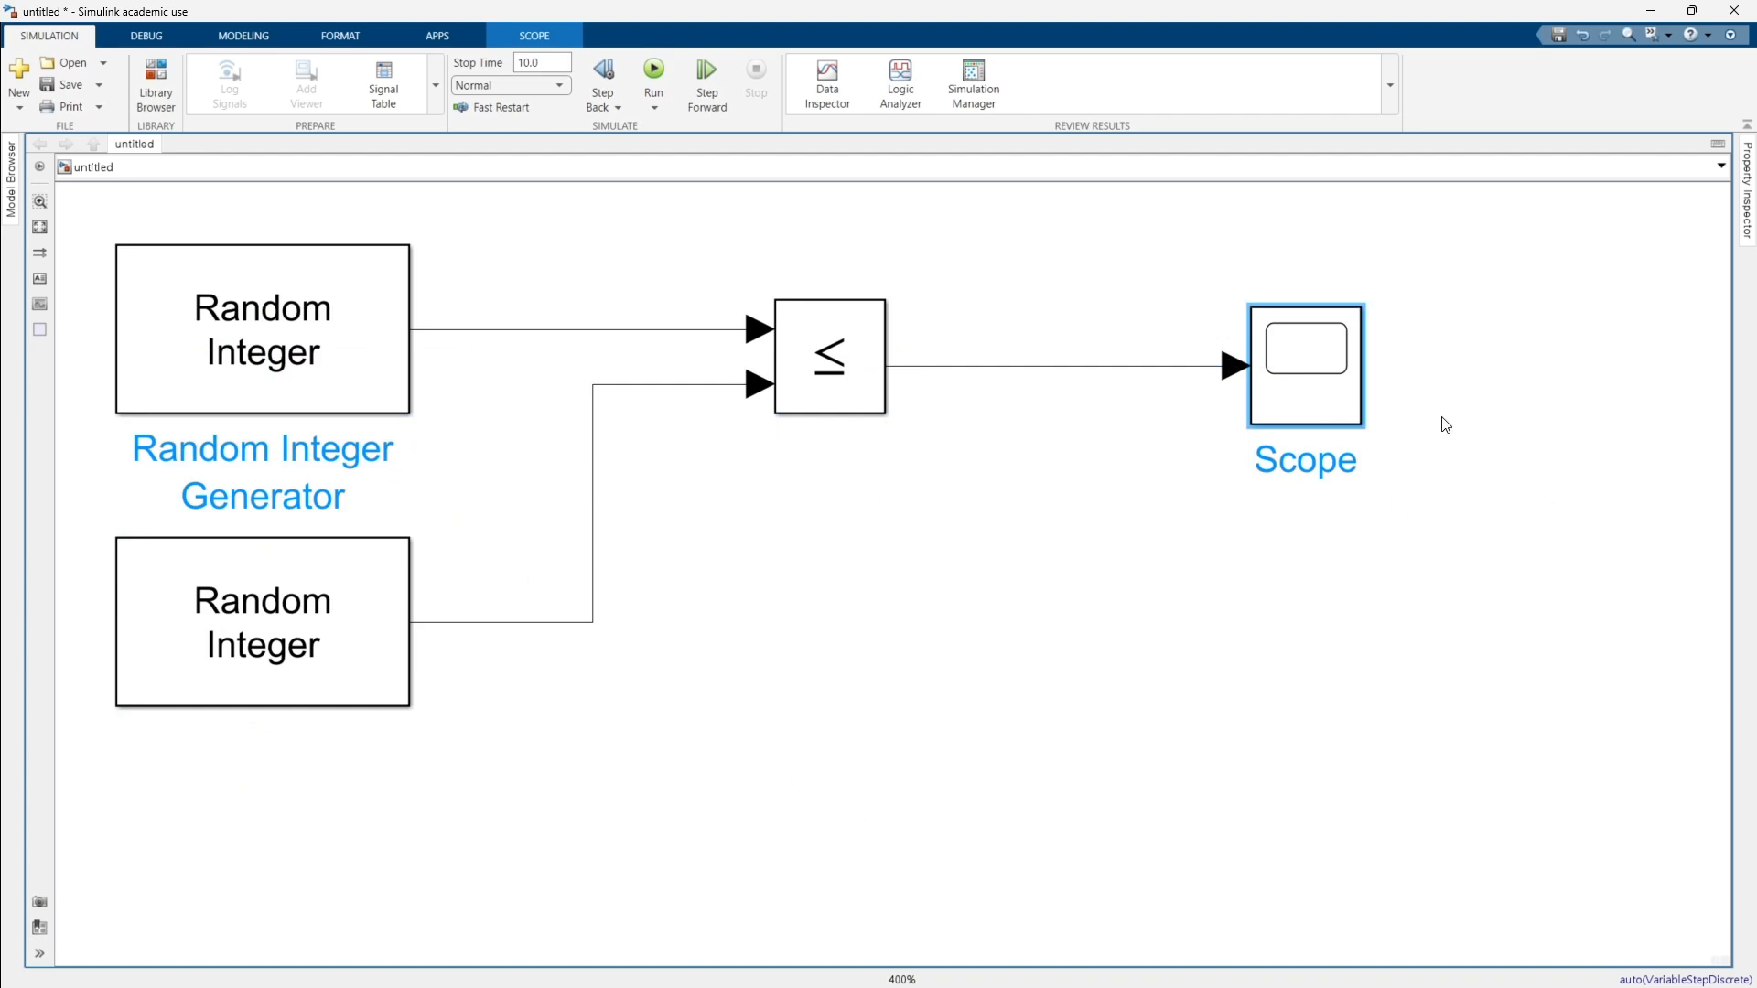
Open the Scope display, run the simulation to plot the Relational Operator output, and return to the model.
double_click(1340, 403)
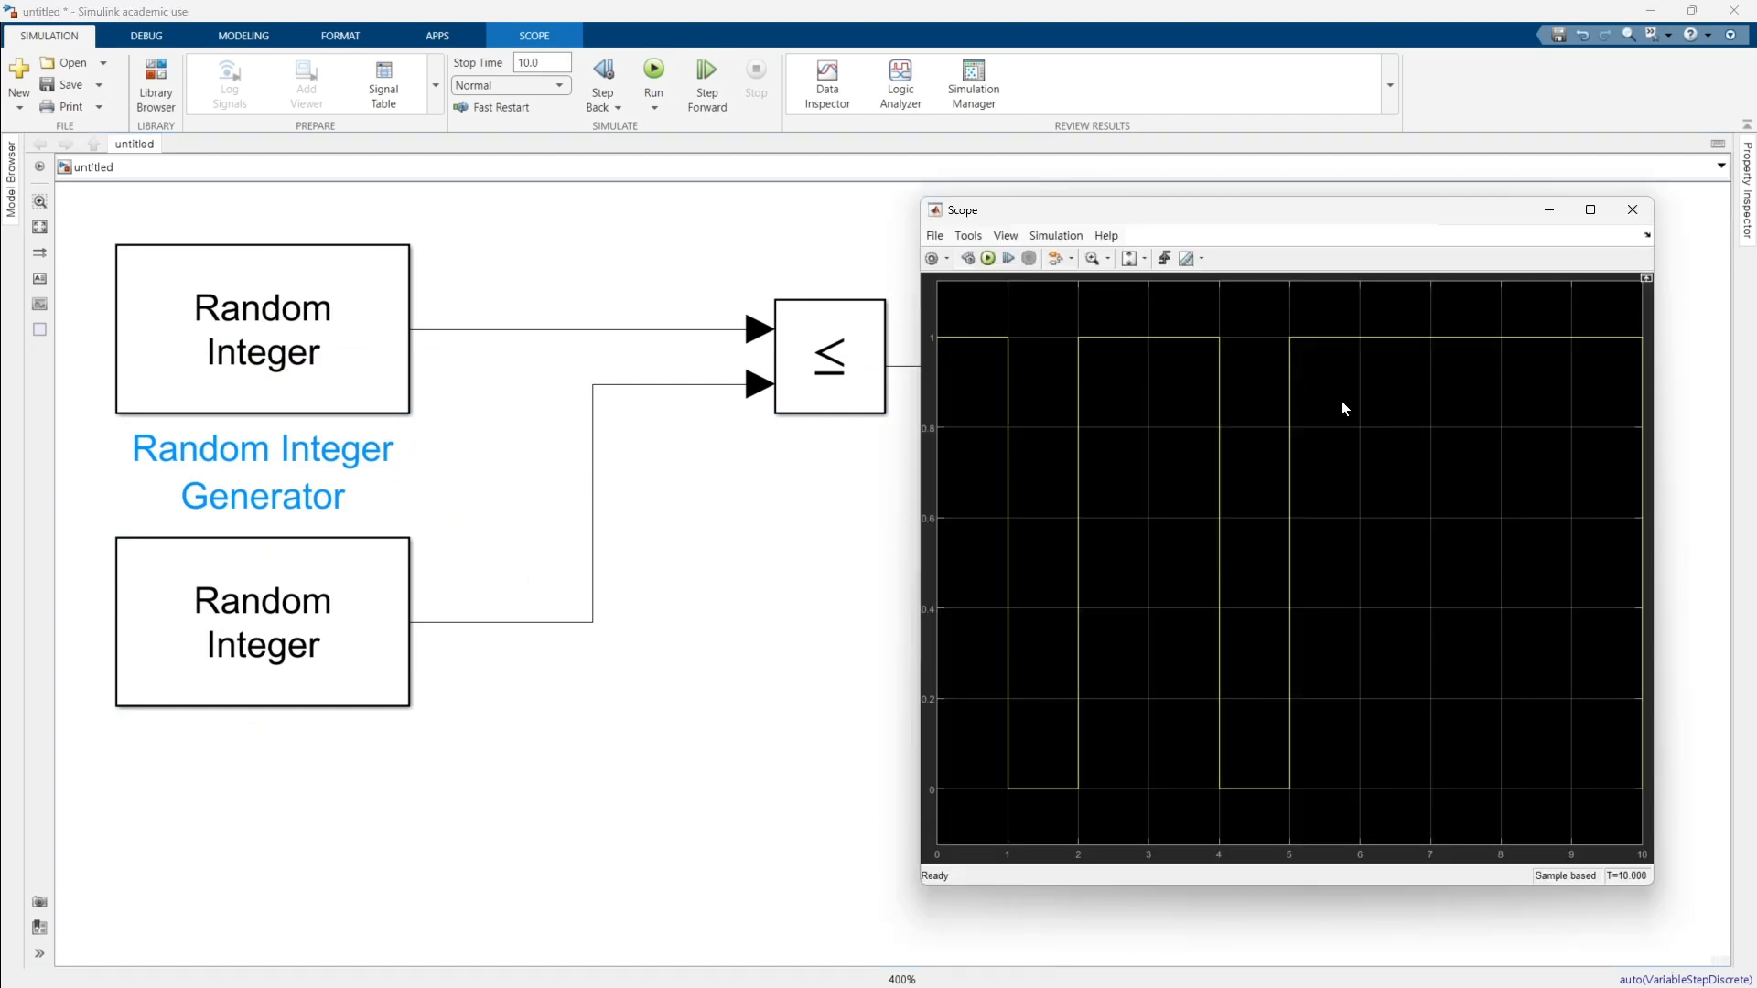
left_click(989, 258)
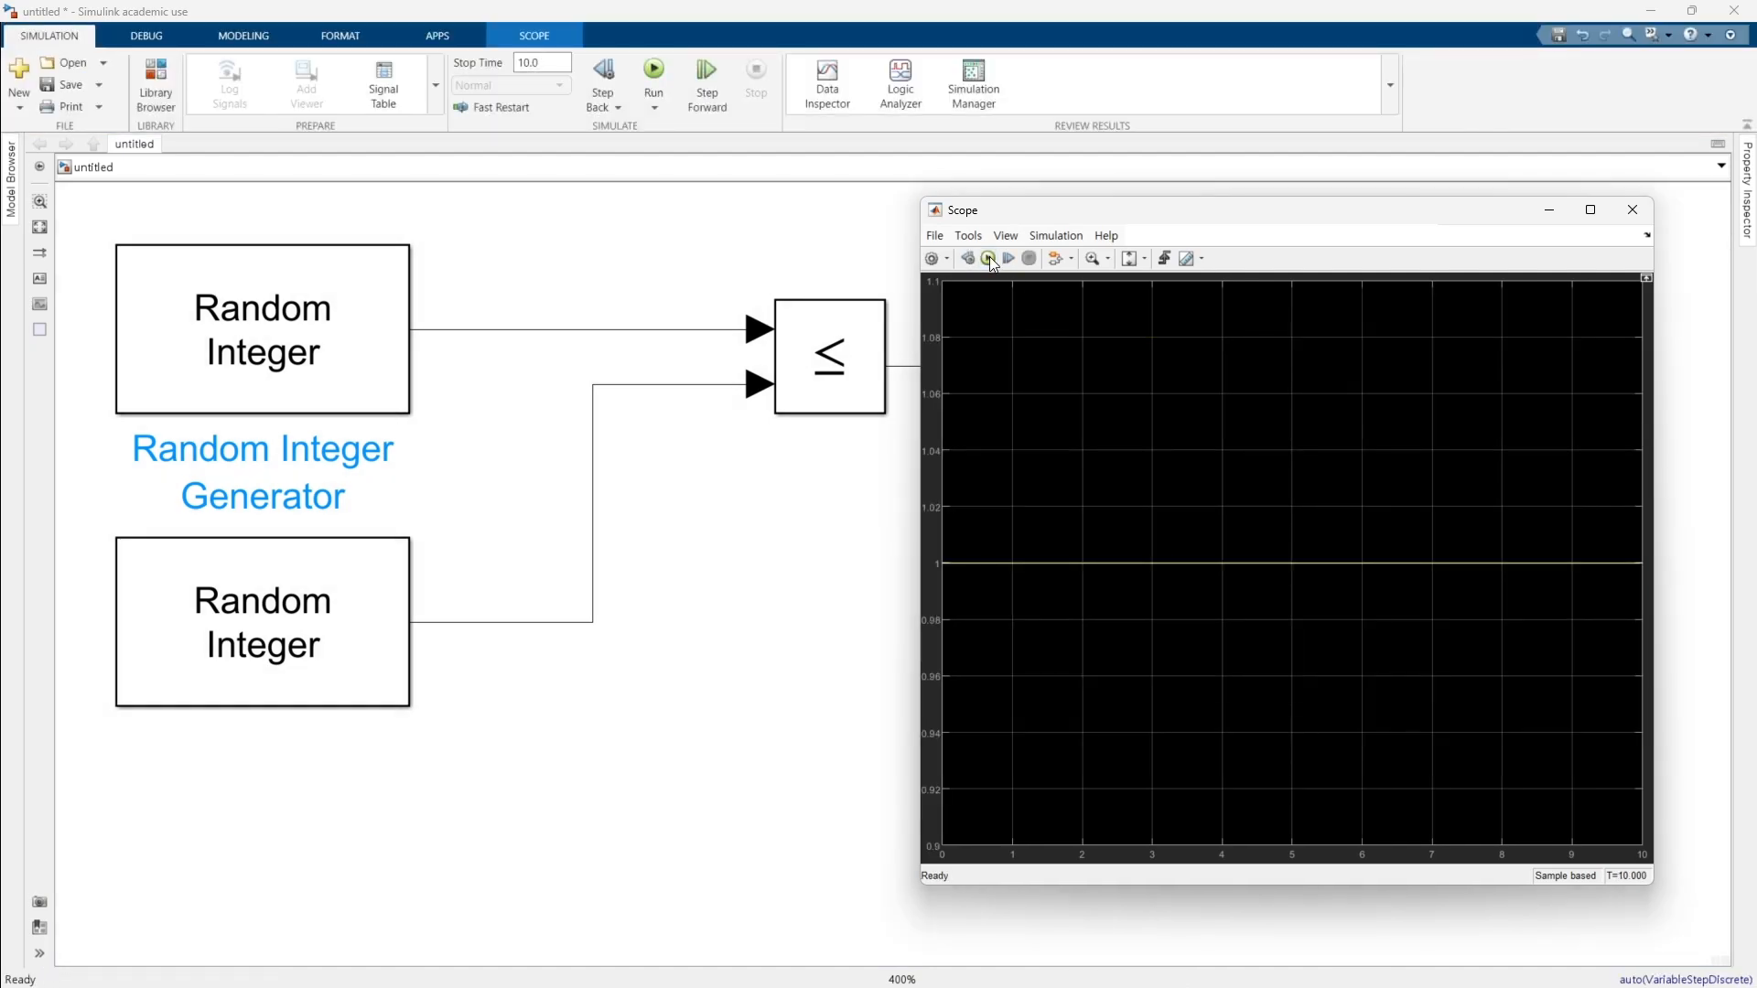
left_click(662, 647)
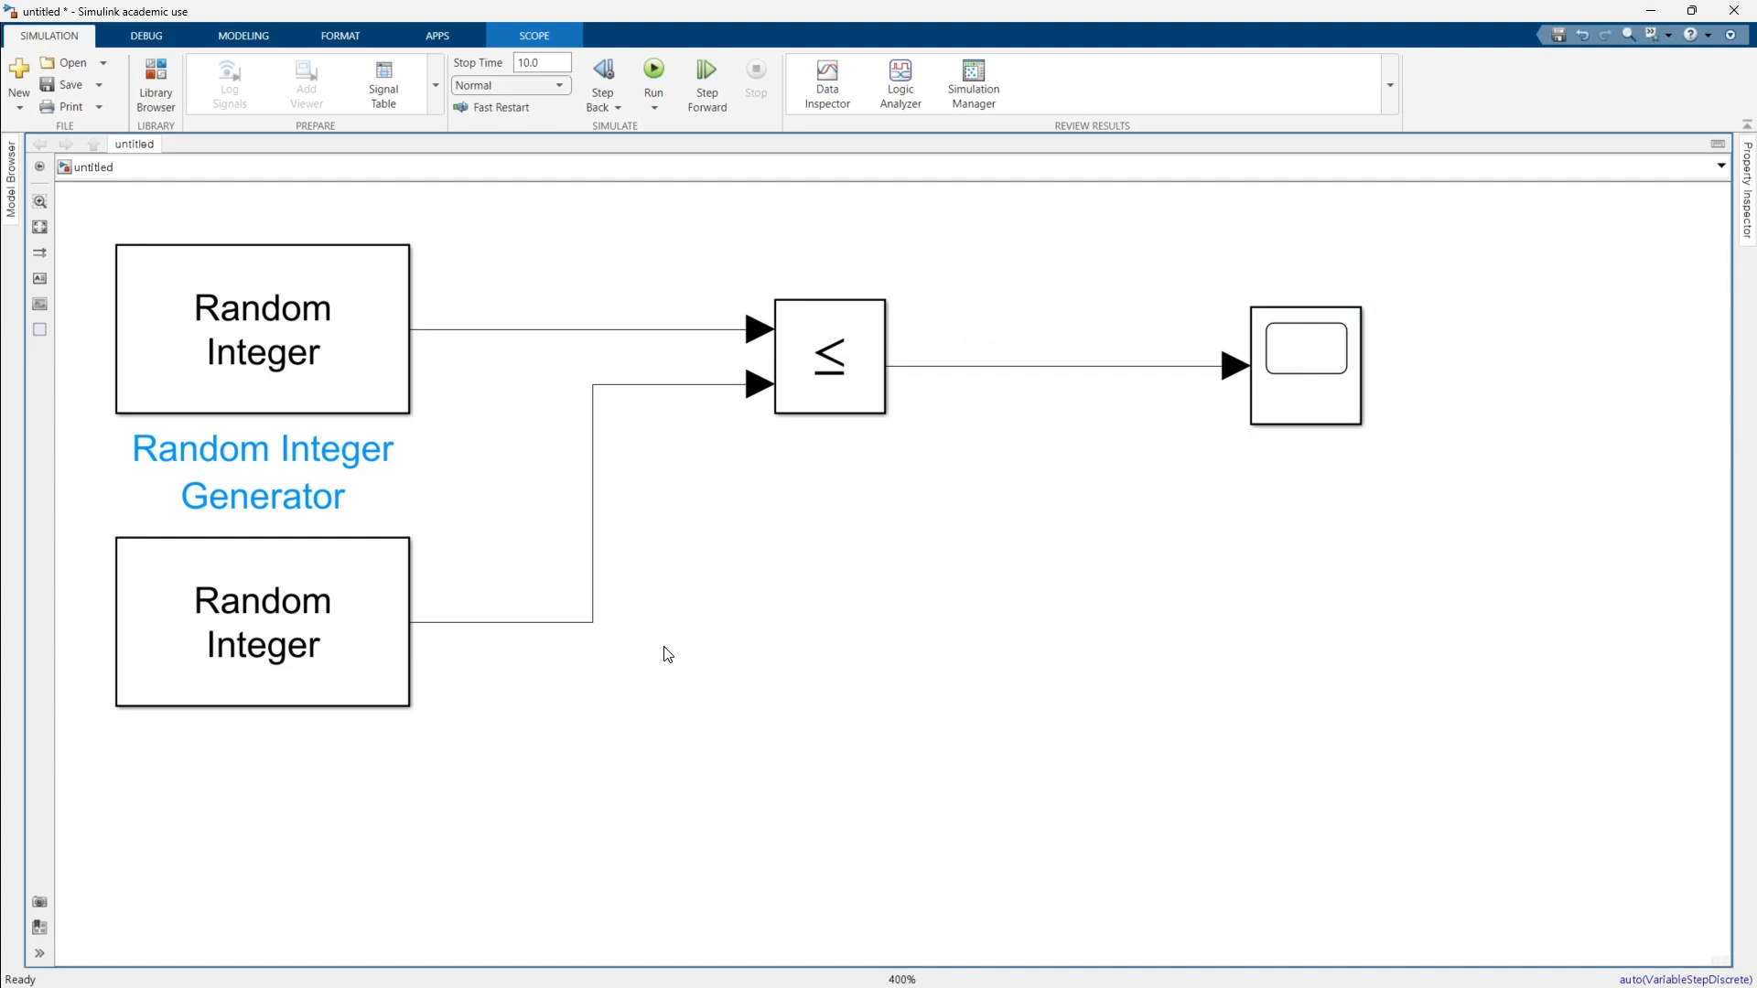
Set the set size of both Random Integer Generator blocks to 8, and rerun the simulation with the Scope display open.
double_click(361, 342)
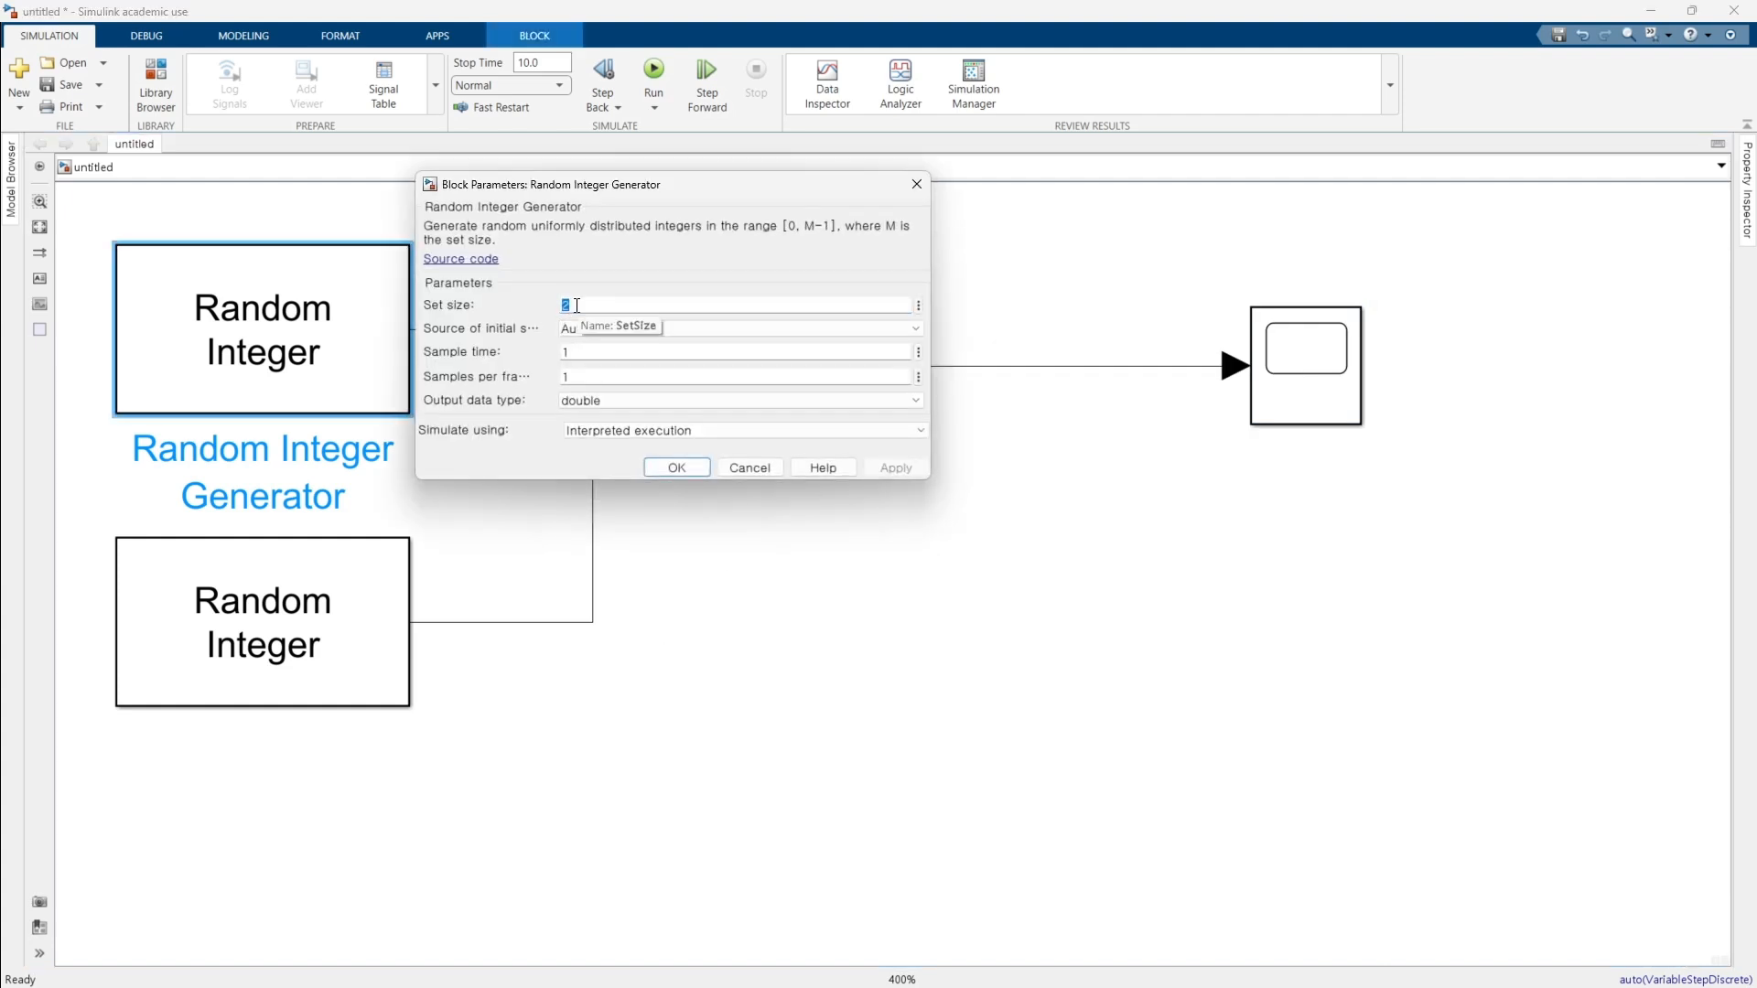
type("8")
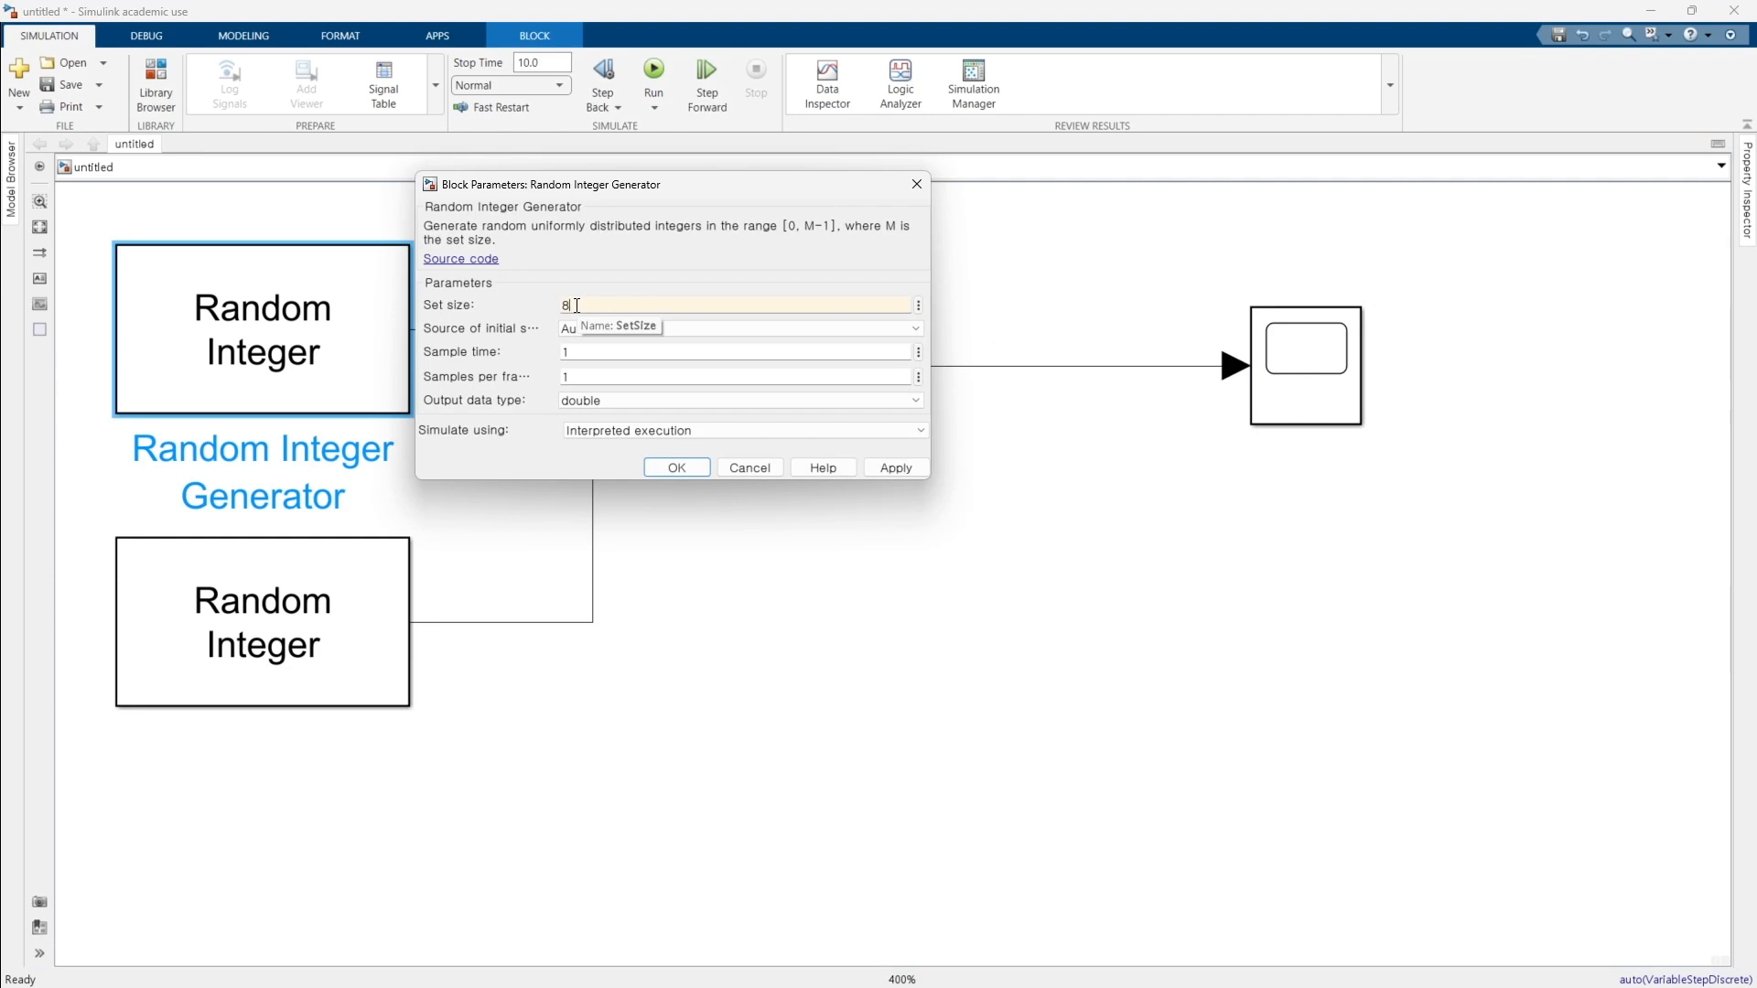
key("Return")
double_click(347, 577)
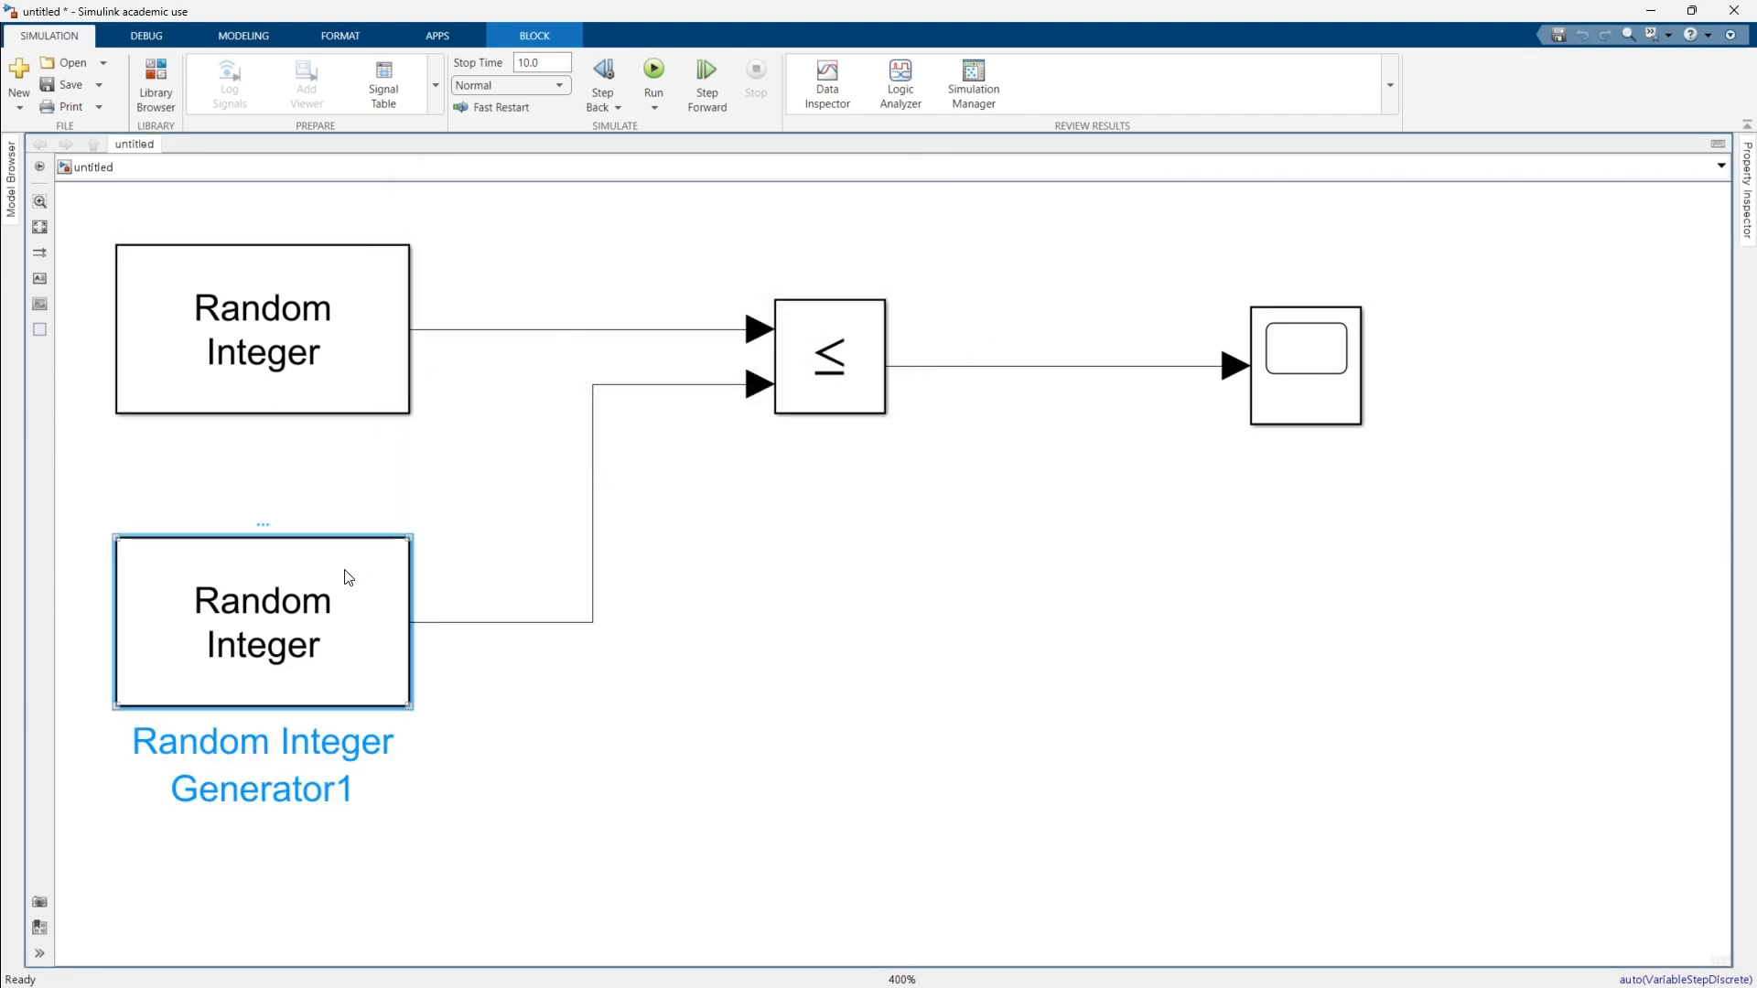
type("8")
key("Return")
double_click(1290, 366)
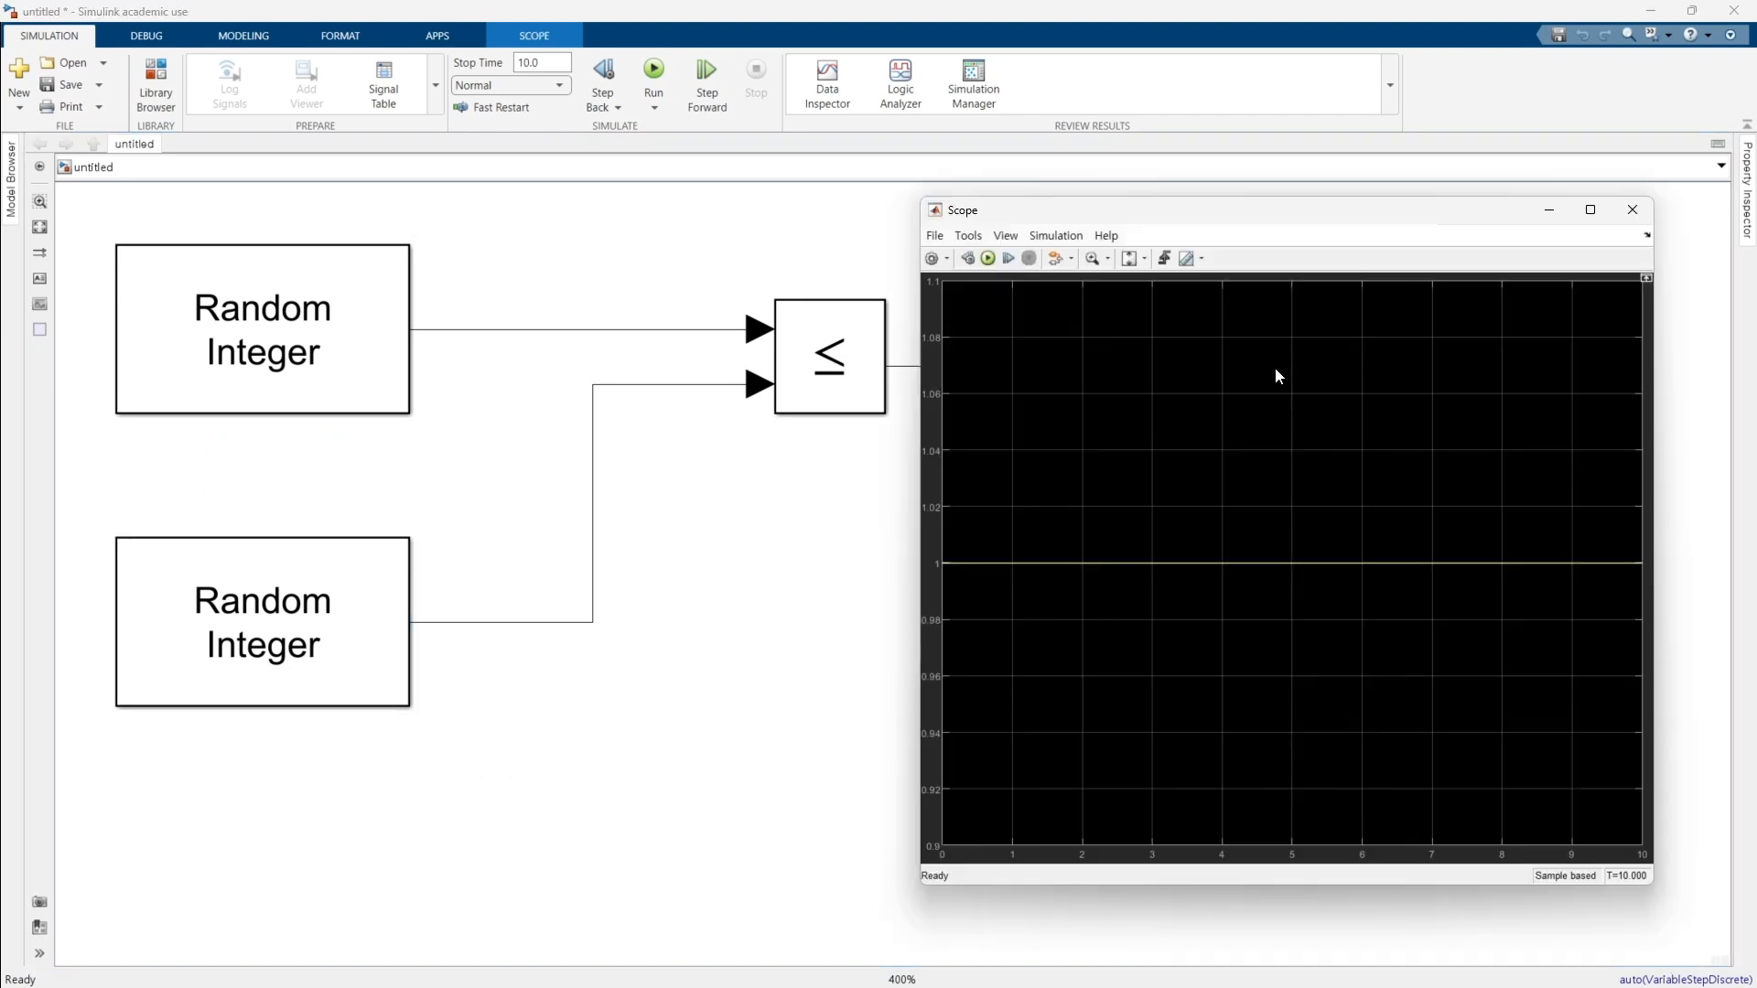
left_click(990, 258)
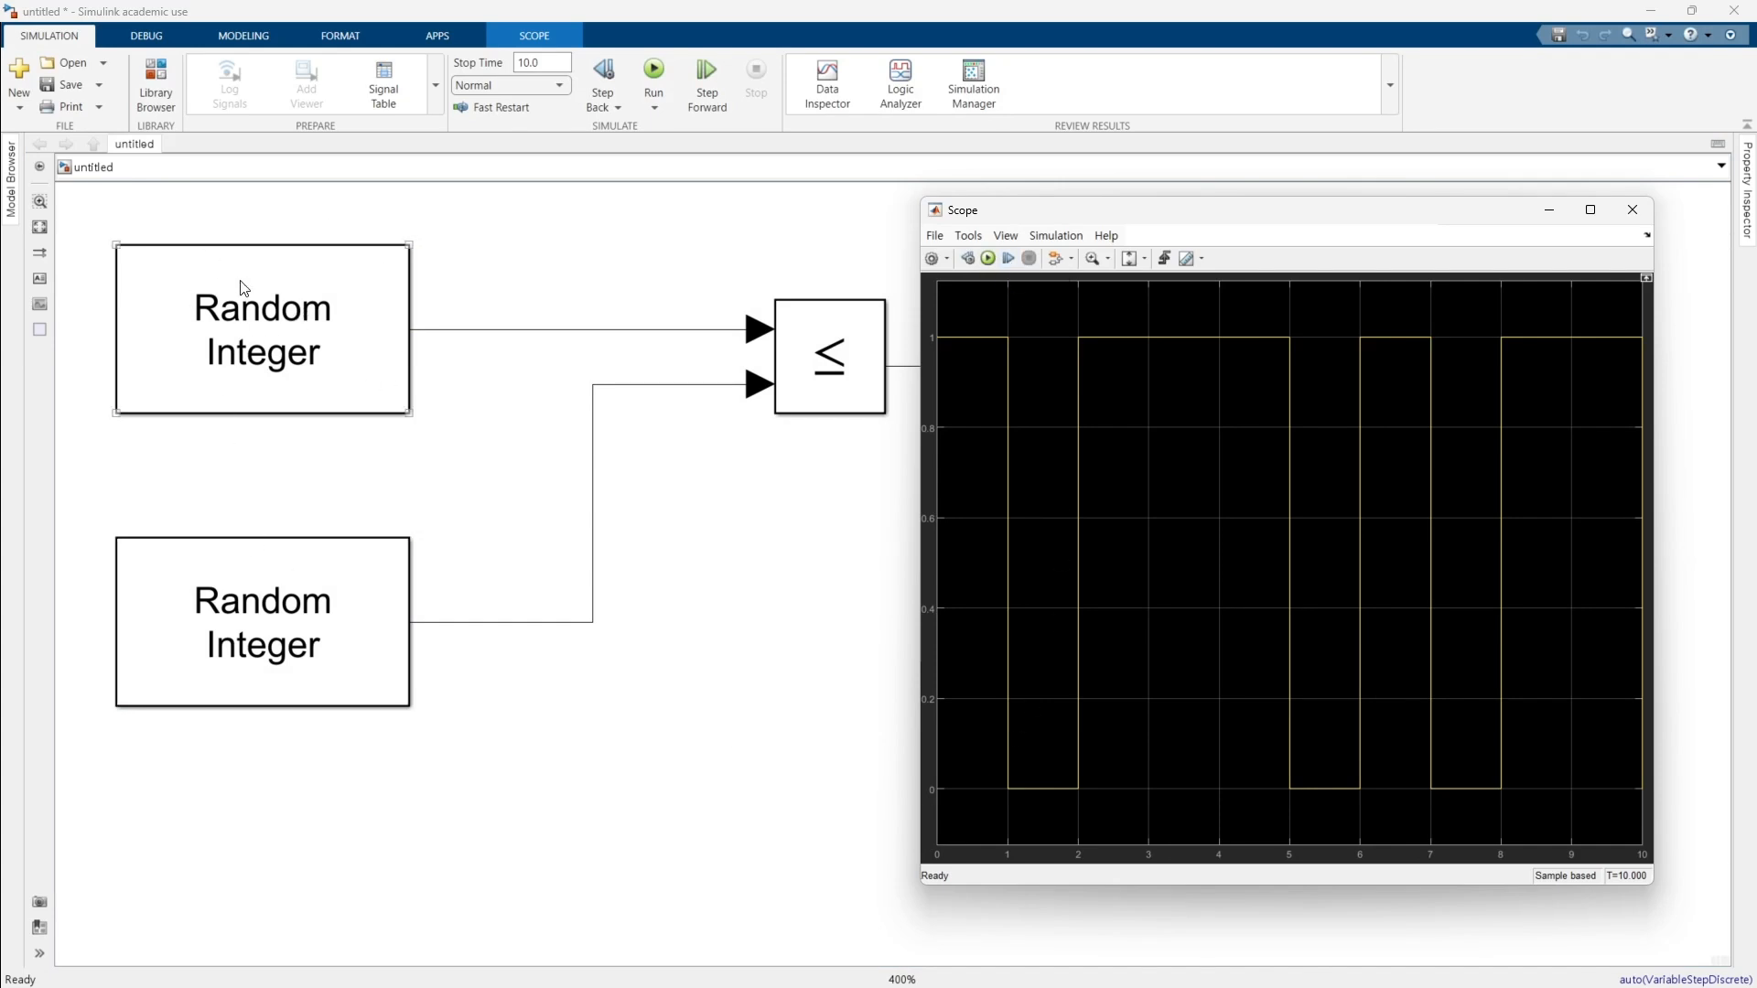
Rename the upper Random Integer Generator block, which feeds the Relational Operator's first input, as "integer 1".
left_click(326, 331)
triple_click(310, 436)
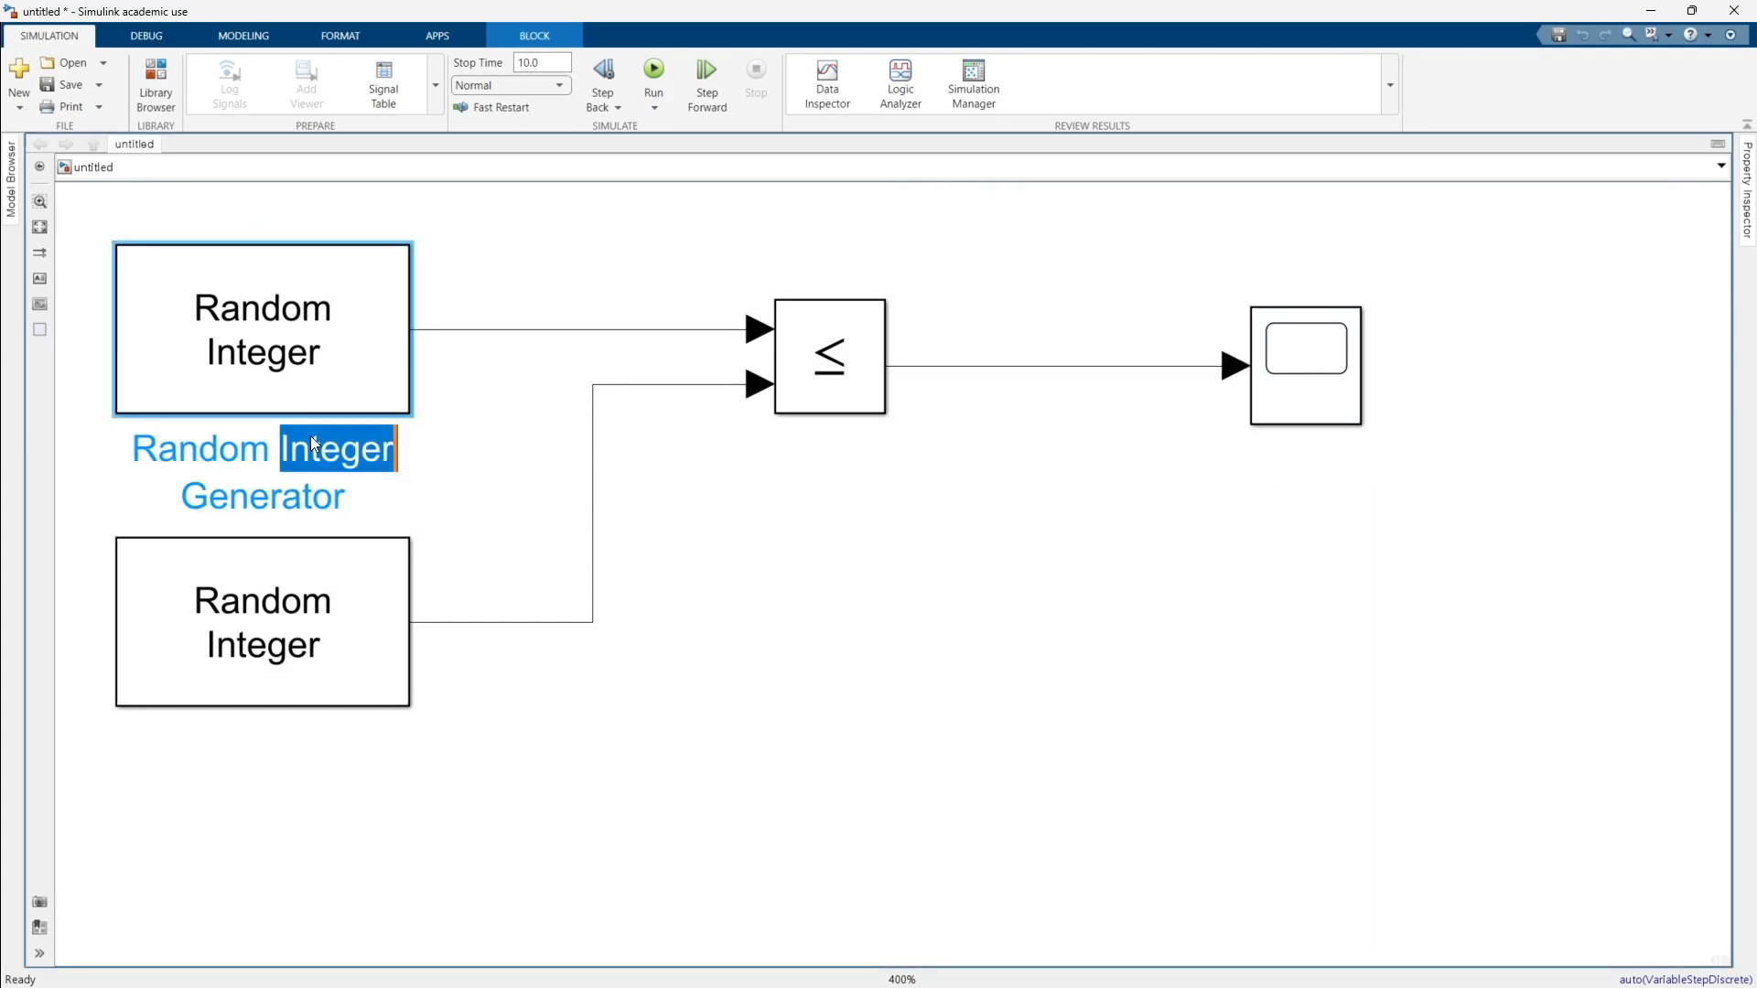
key("shift+Down")
key("shift+End")
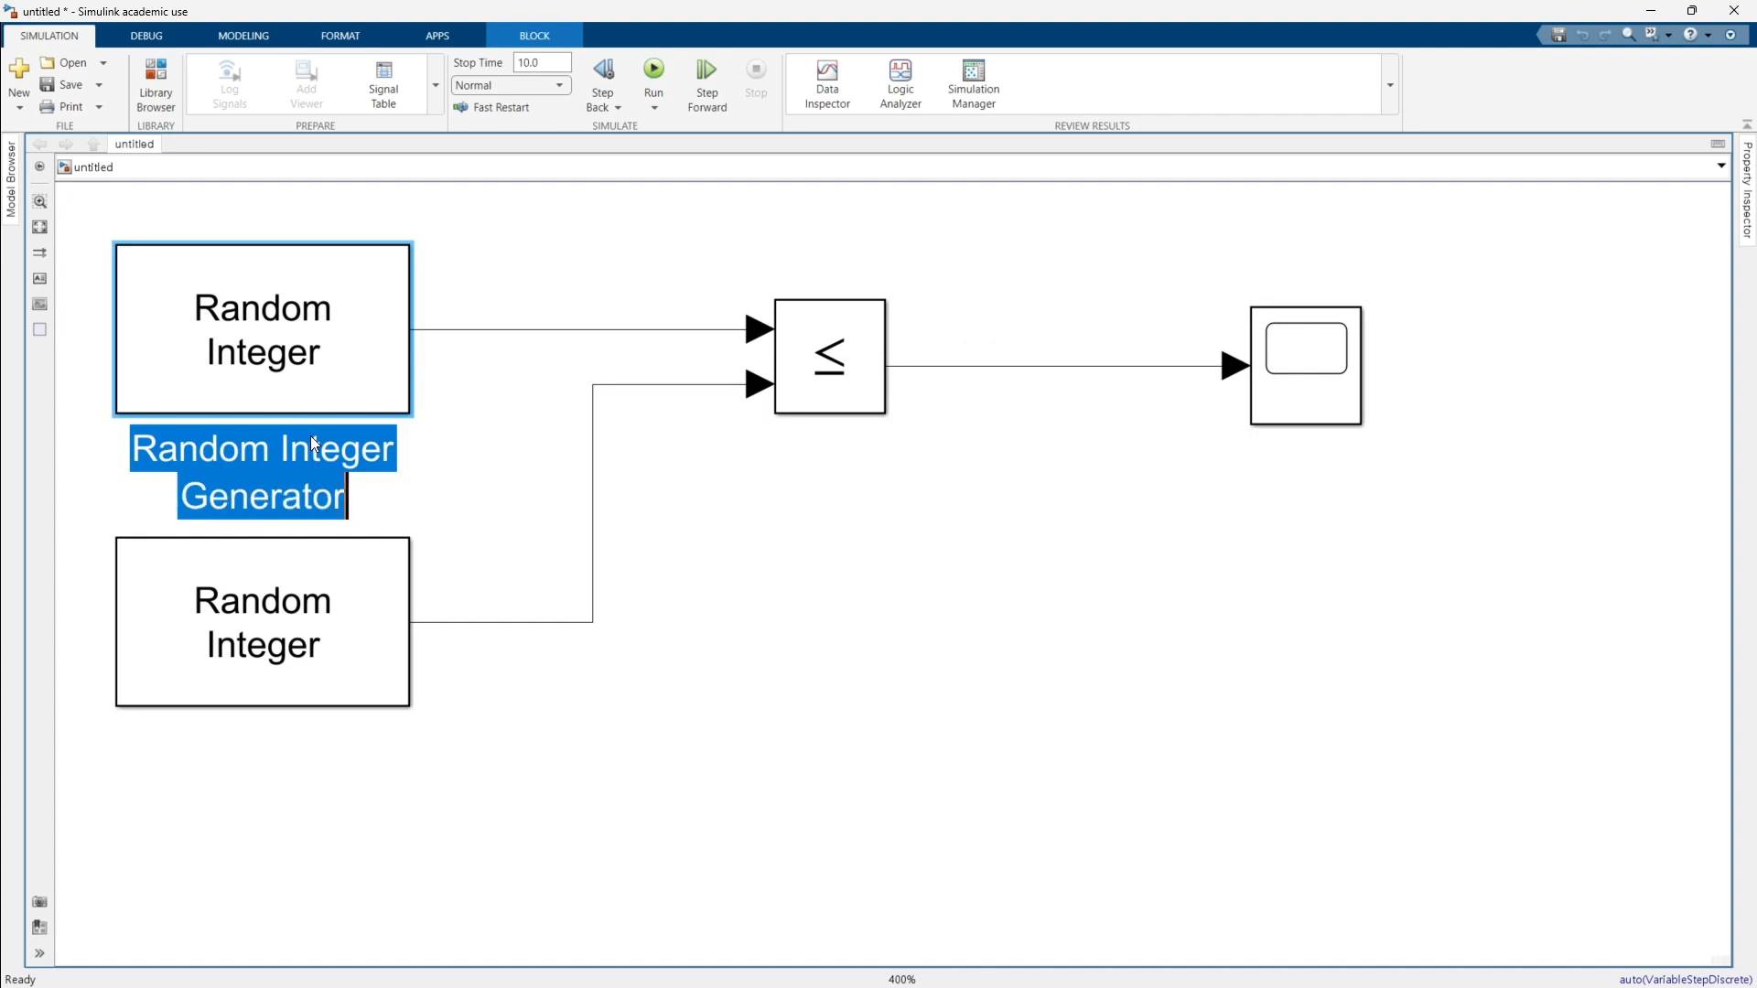
type("integer1")
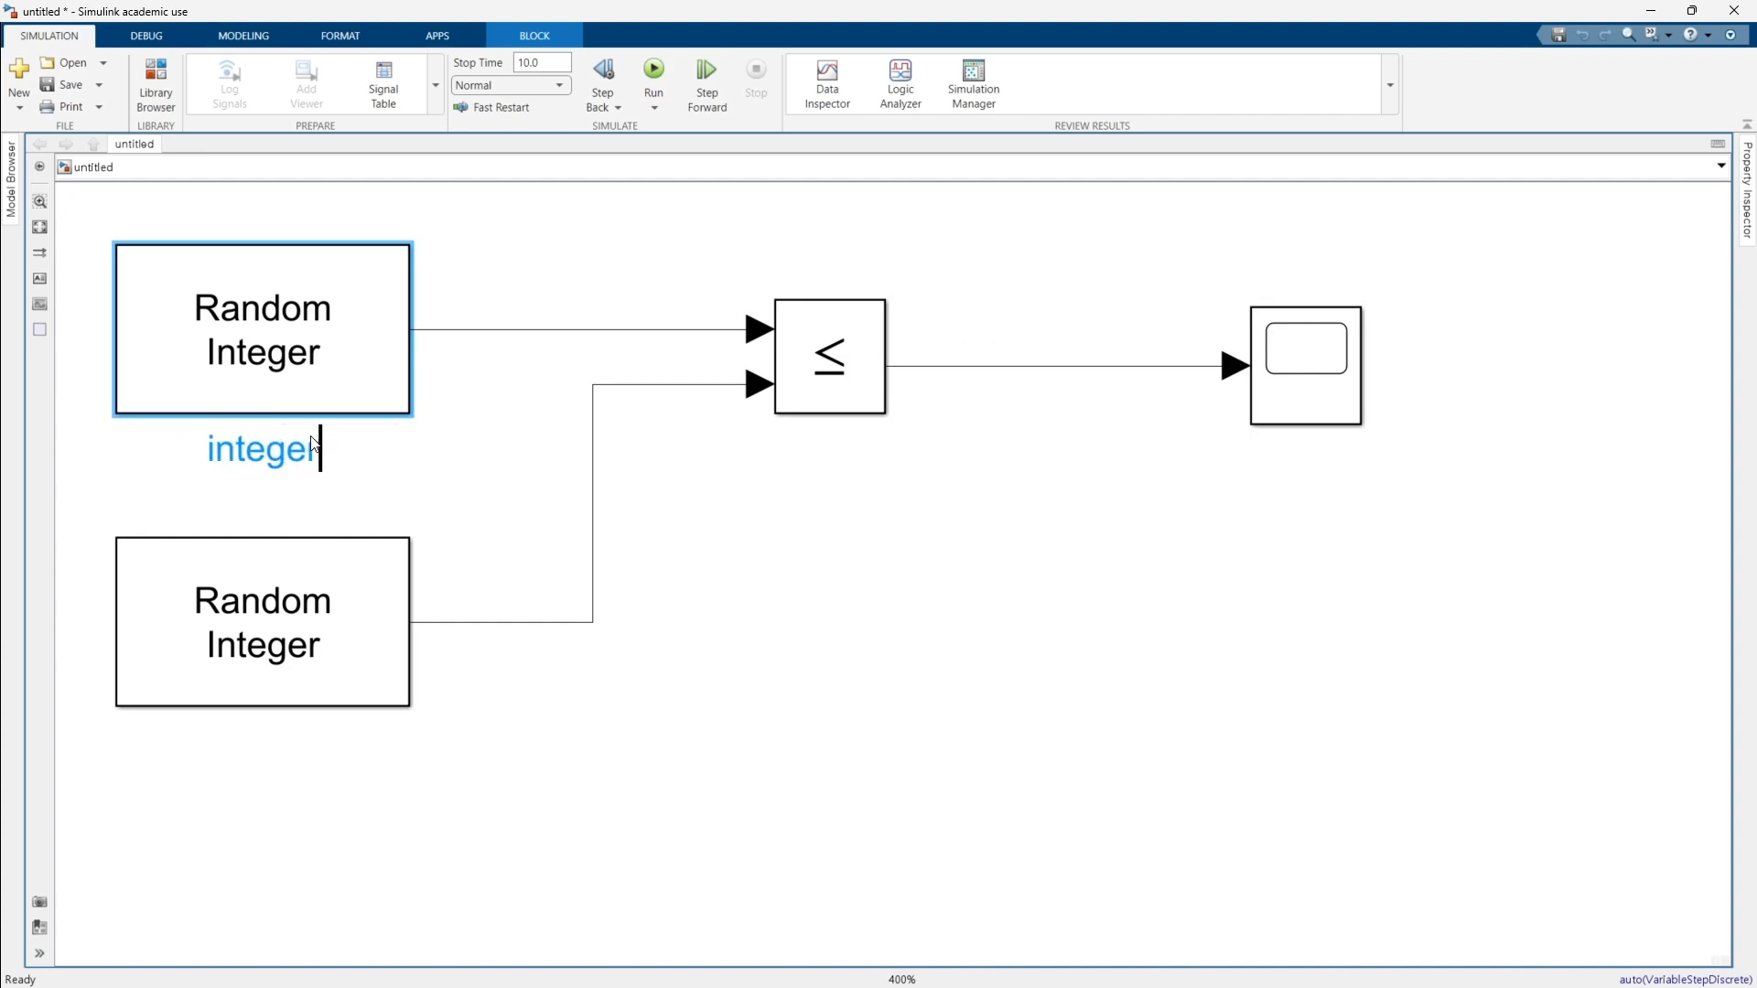
Rename the lower Random Integer Generator block, which feeds the Relational Operator's second input, as "integer 2".
left_click(366, 700)
left_click(314, 785)
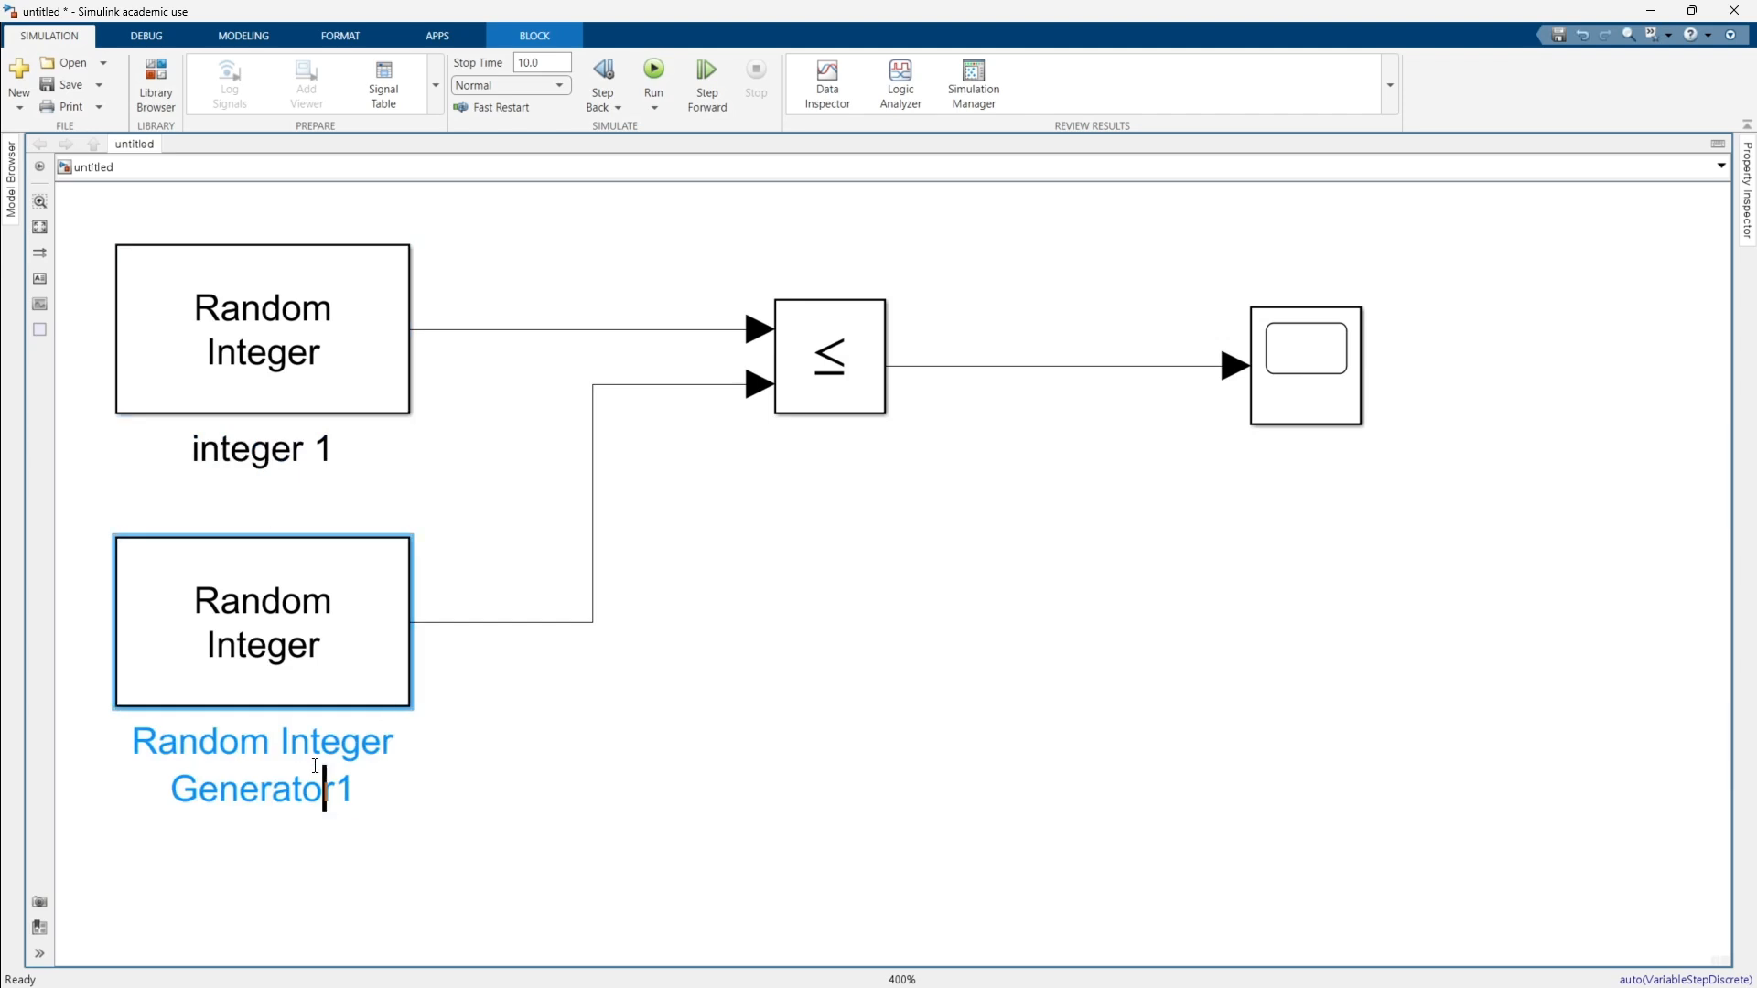
double_click(315, 785)
key("Up")
key("shift+End")
key("Home")
key("shift+End")
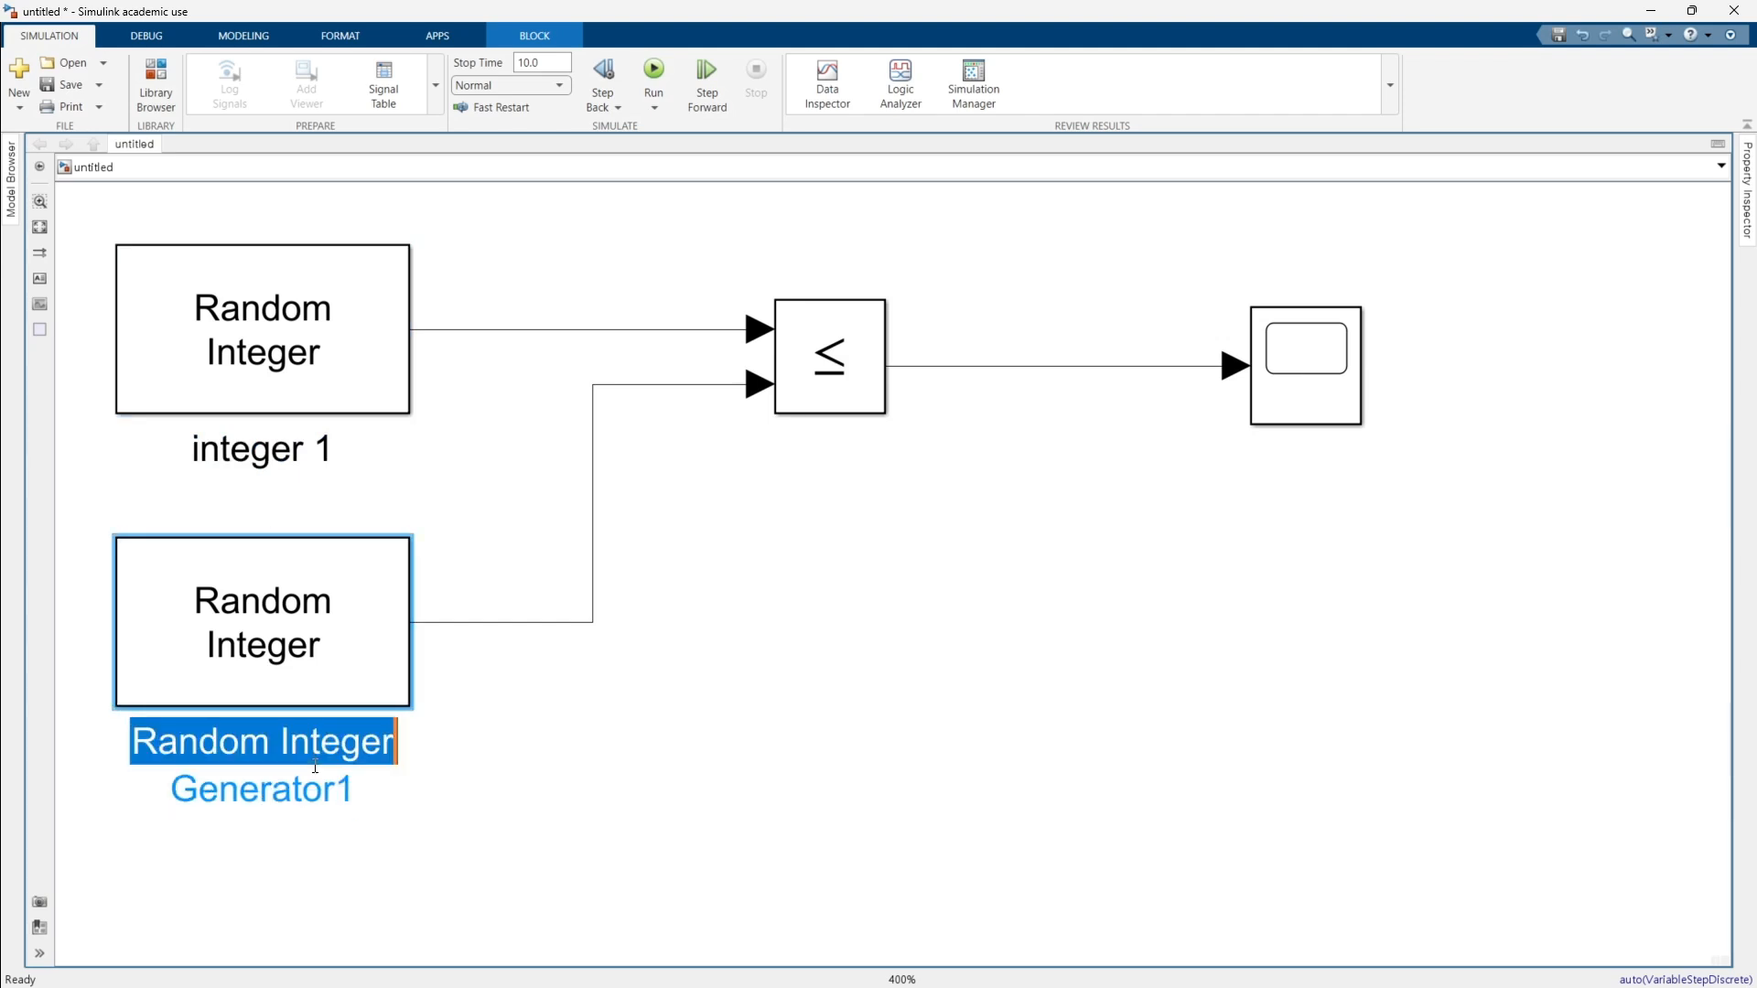
key("BackSpace")
key("Delete")
key("shift+End")
key("BackSpace")
type("i")
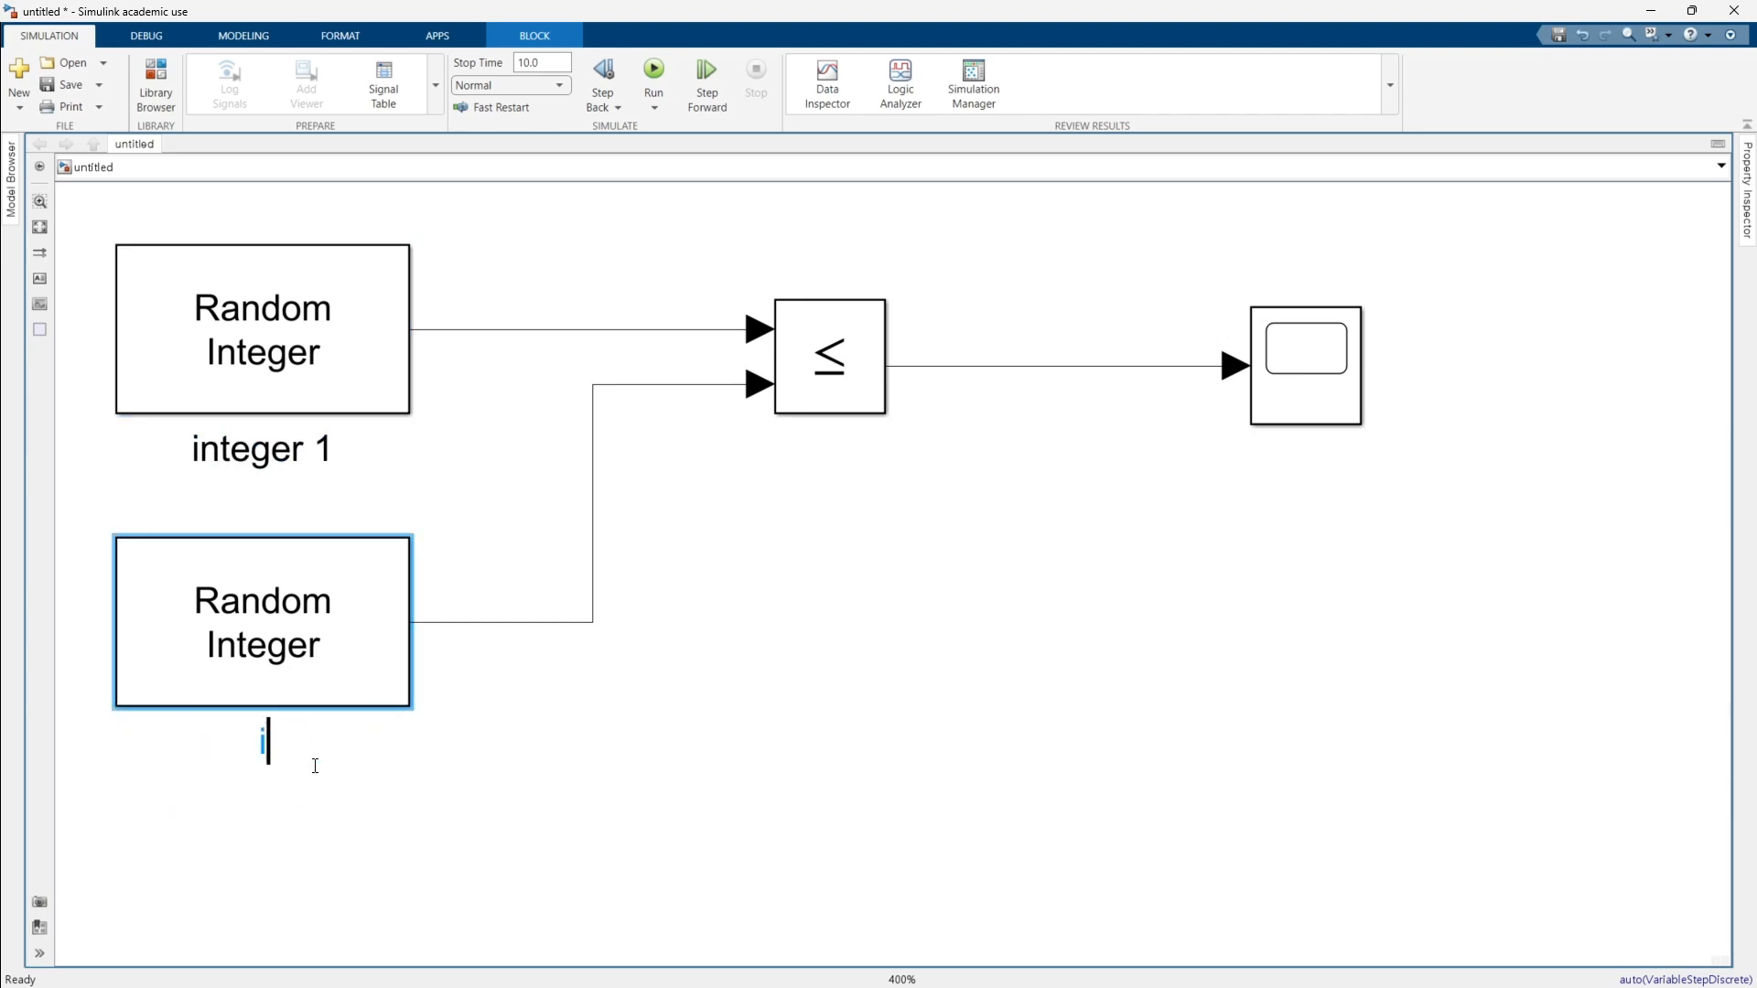
type("nteger 2")
key("Return")
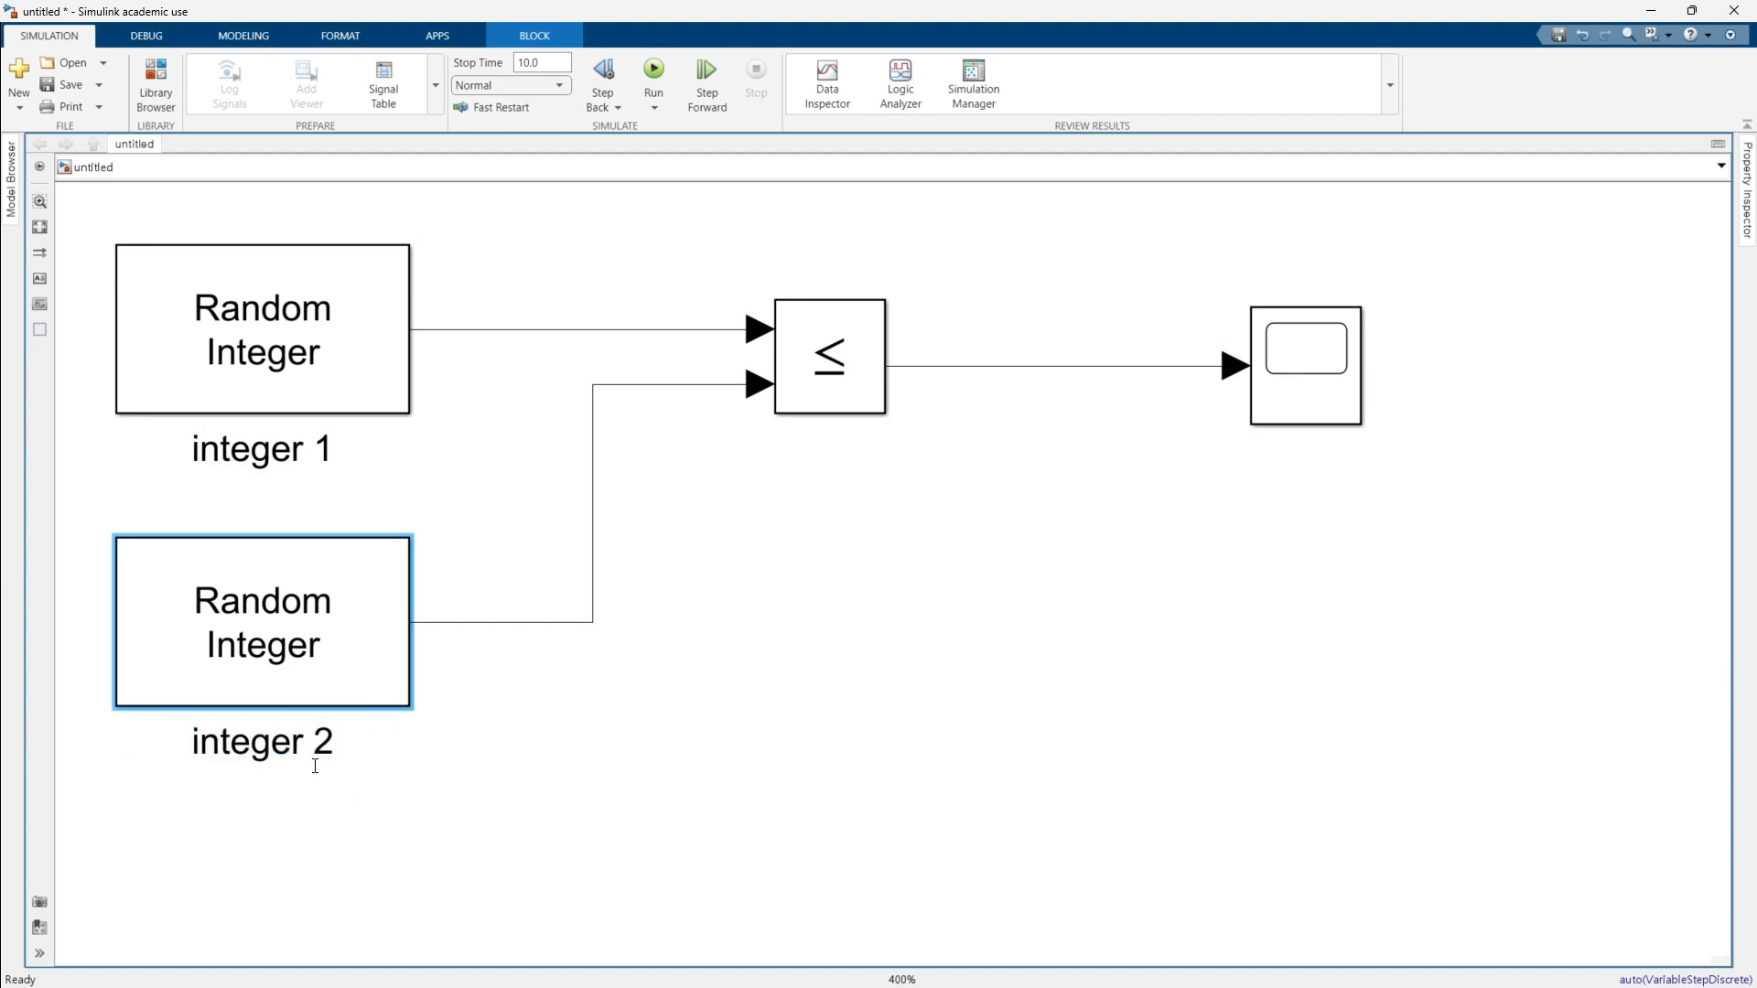
left_click(624, 698)
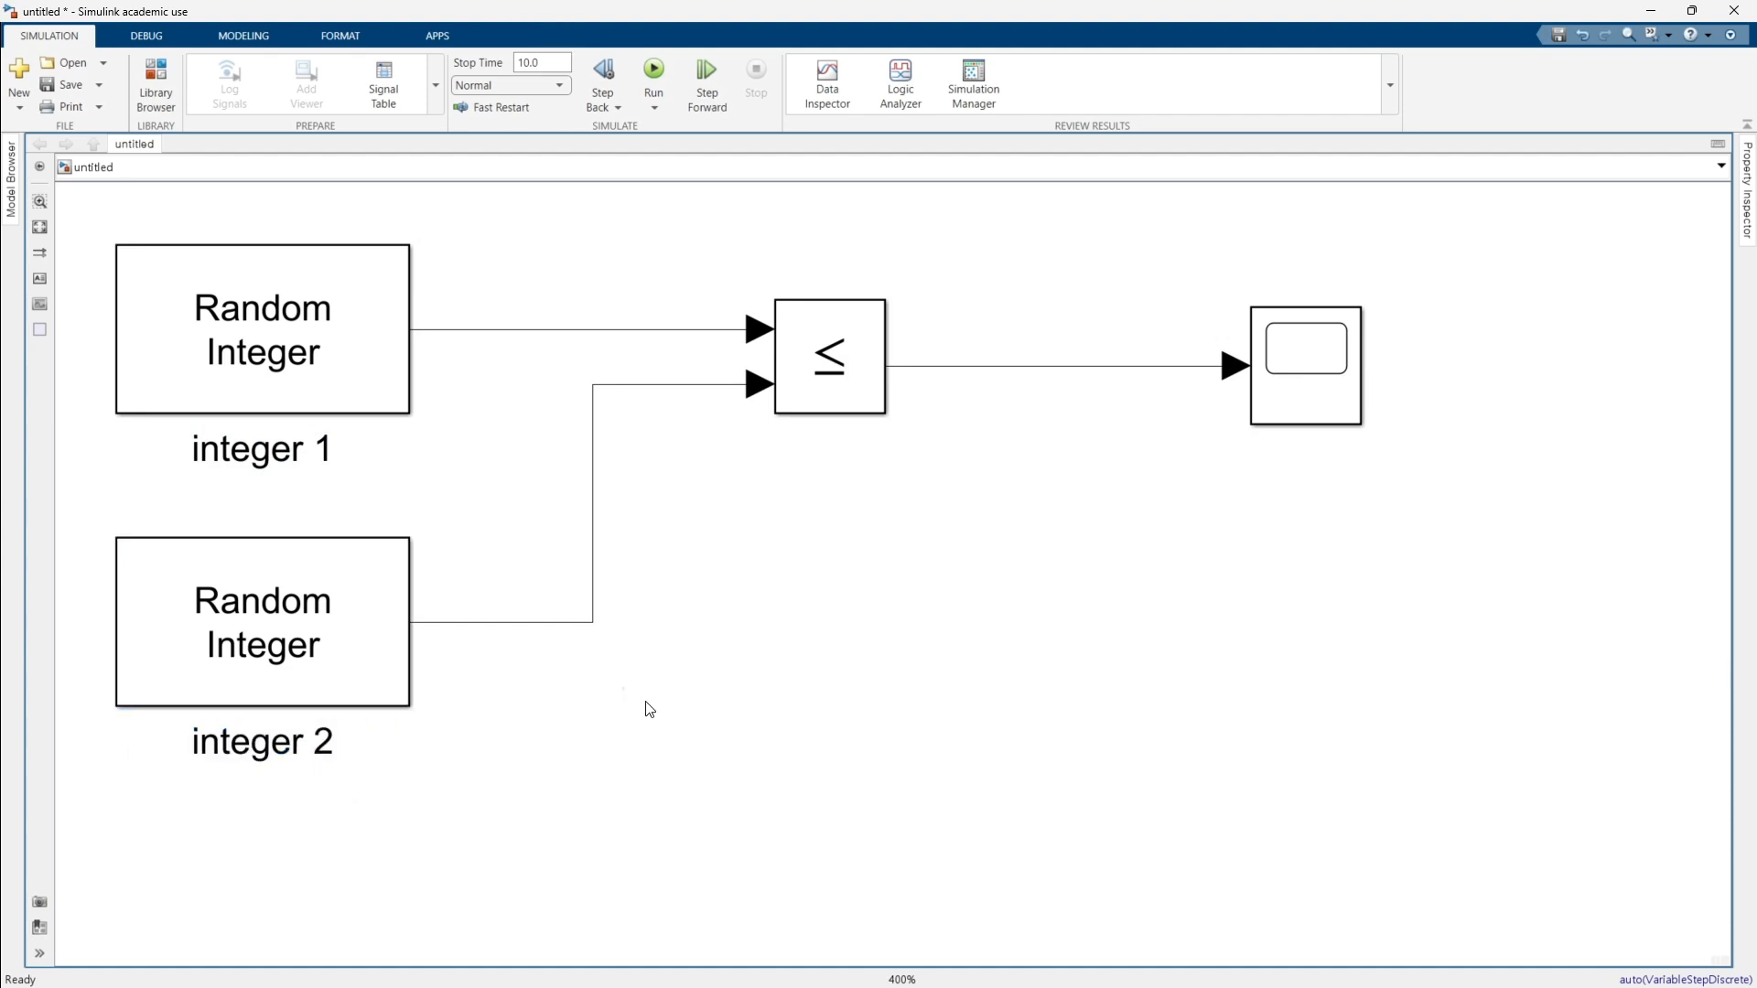
Reopen the Scope display to examine the comparison of integer 1 and integer 2, and return to the model.
left_click(1261, 380)
double_click(1260, 379)
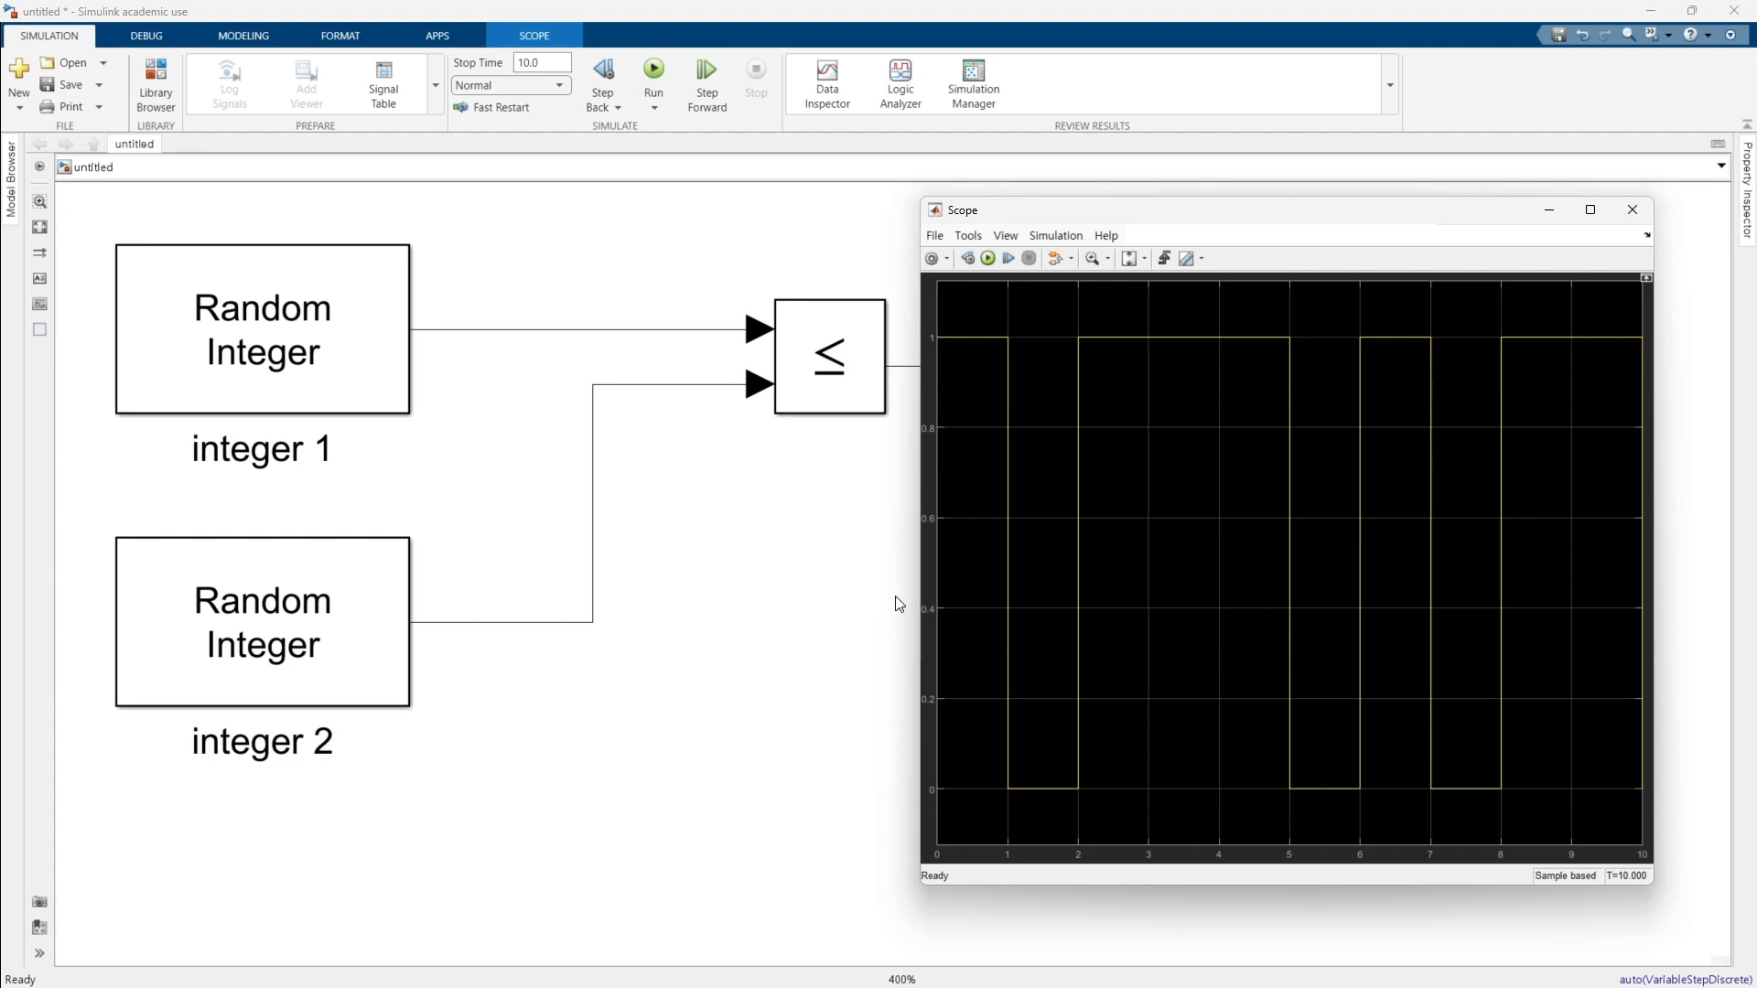
left_click(851, 575)
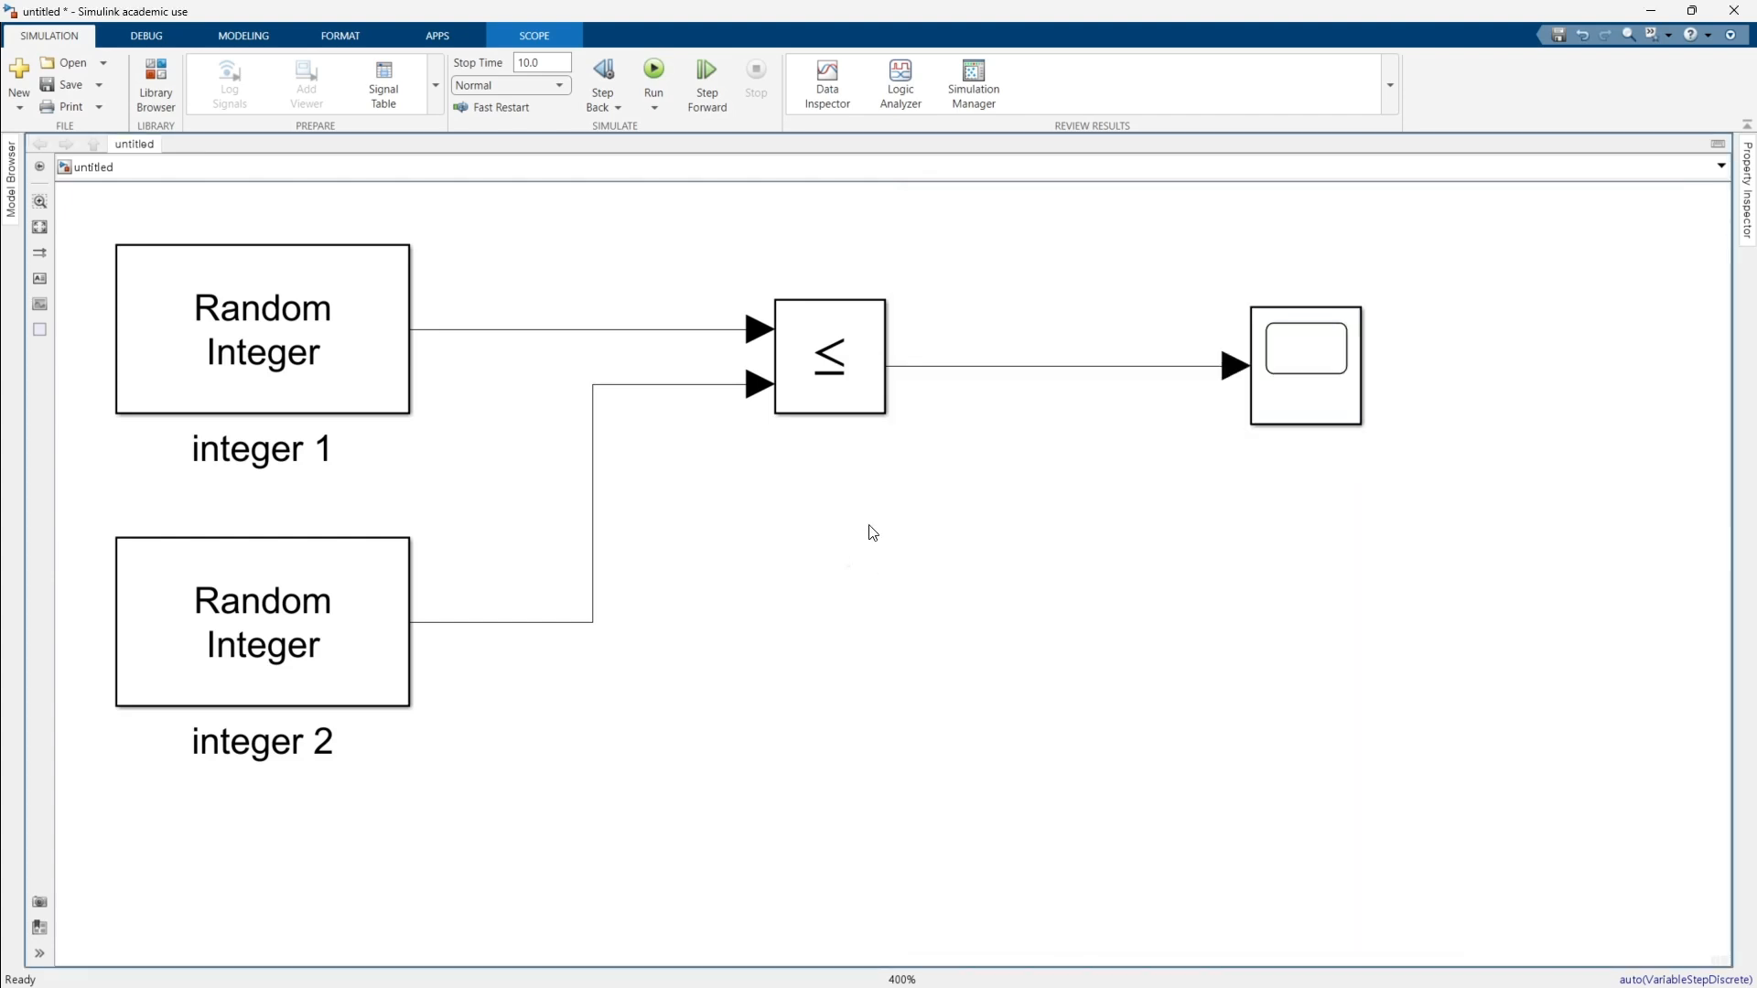
Open the Relational Operator block's parameters, review the available relational operators, and choose isInf.
left_click(846, 382)
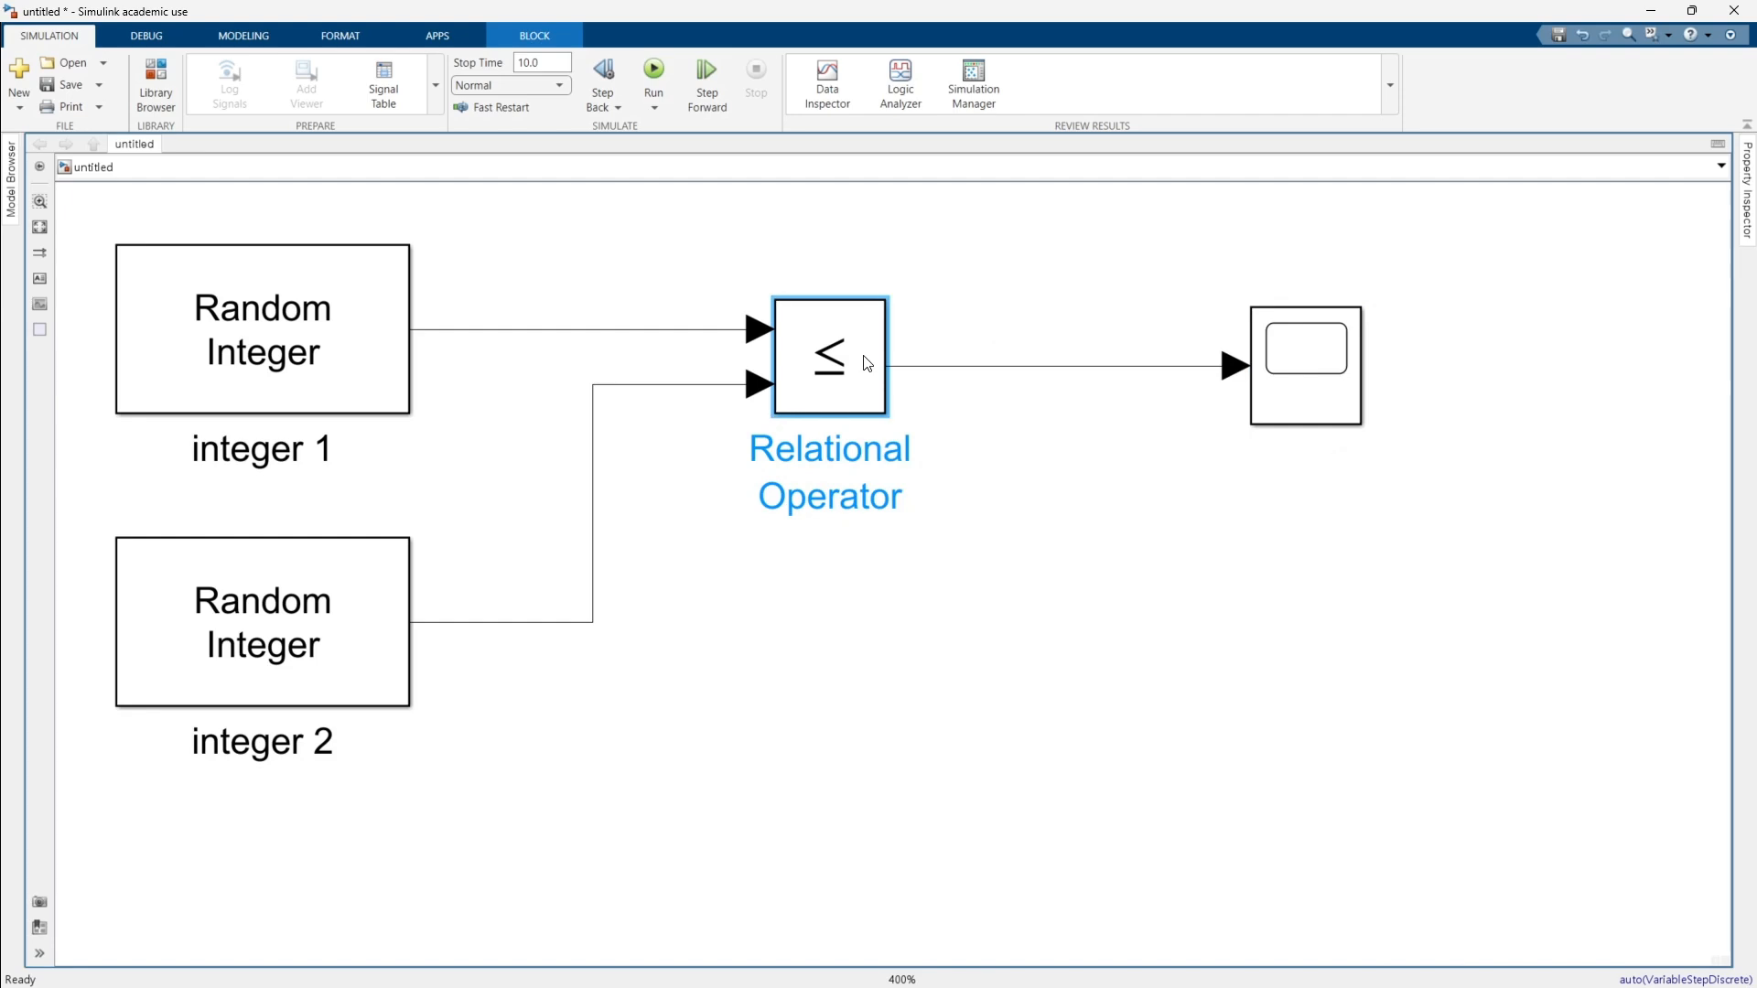
double_click(854, 381)
left_click_drag(1081, 259, 957, 509)
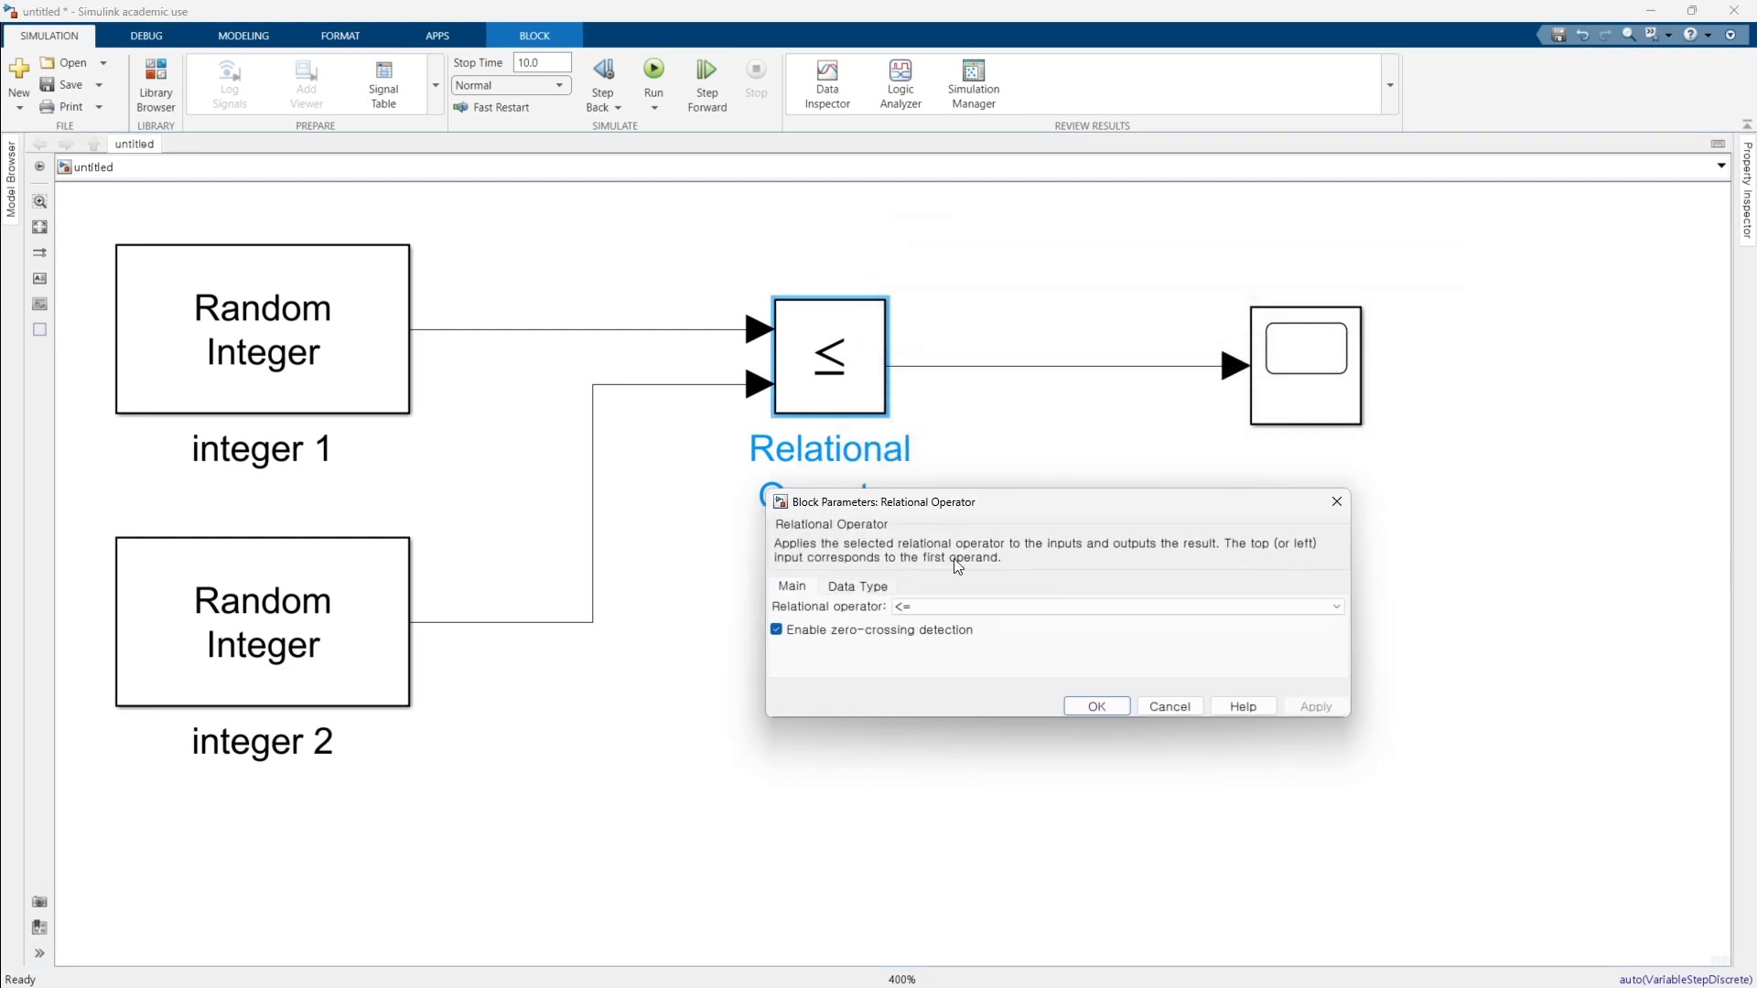
left_click(957, 608)
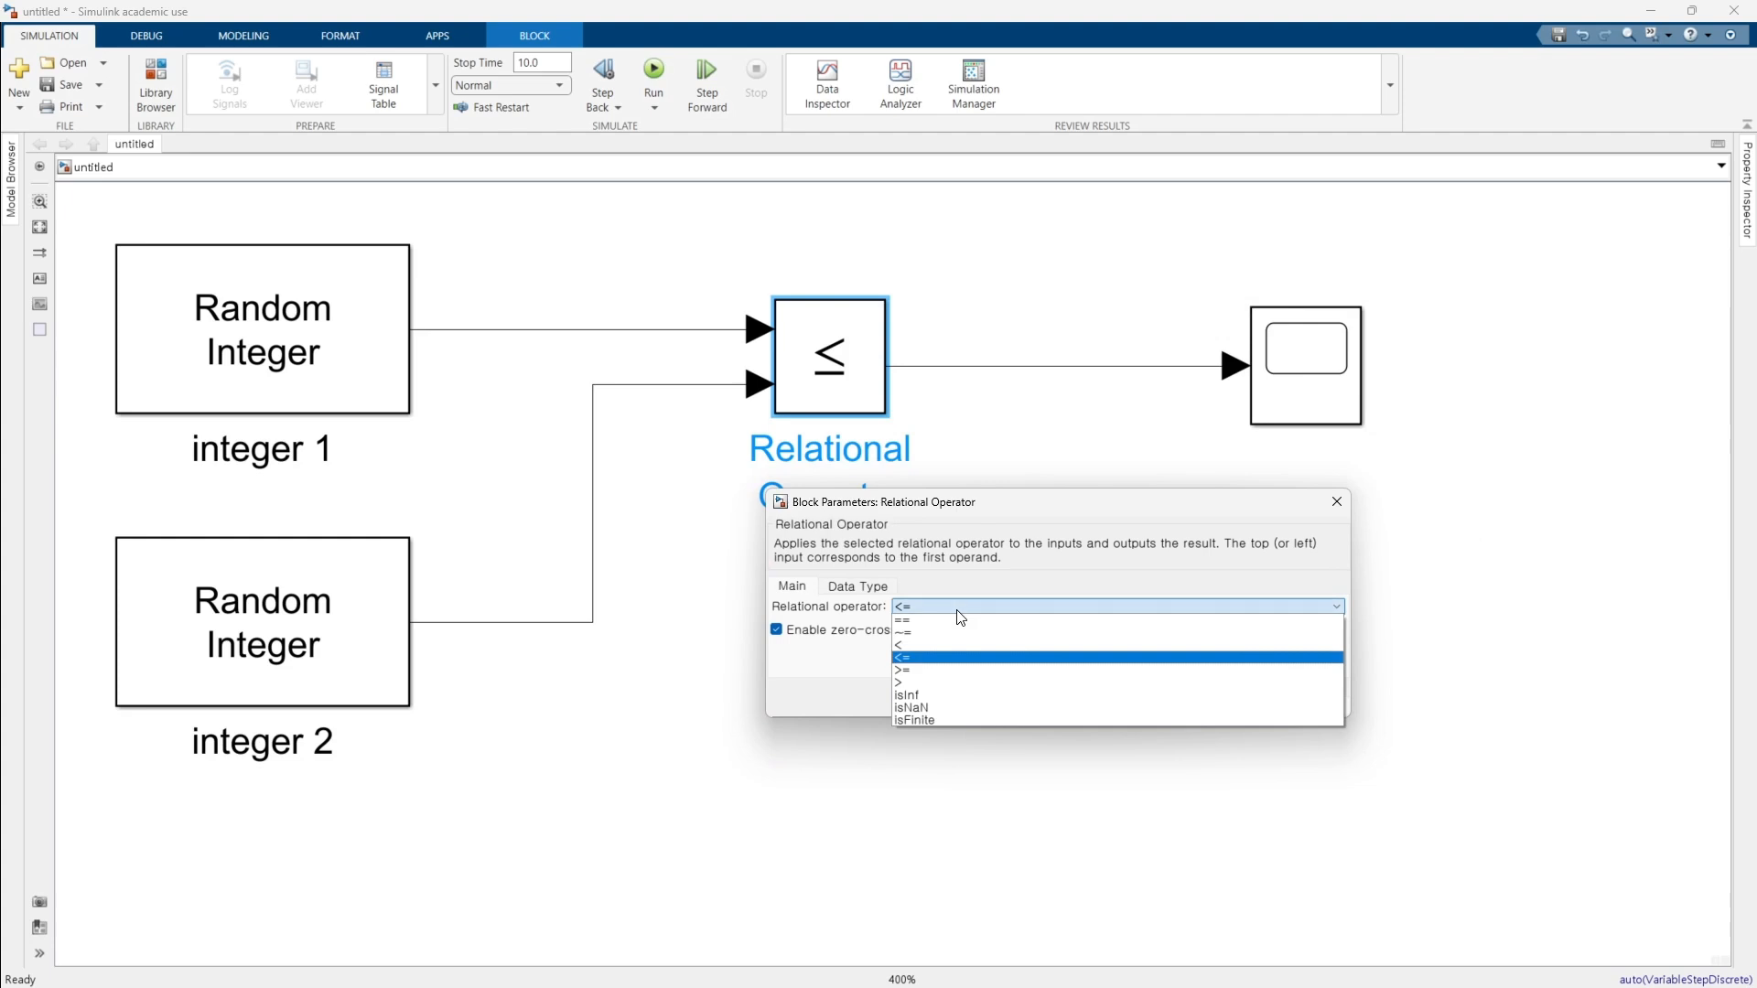
left_click(1030, 697)
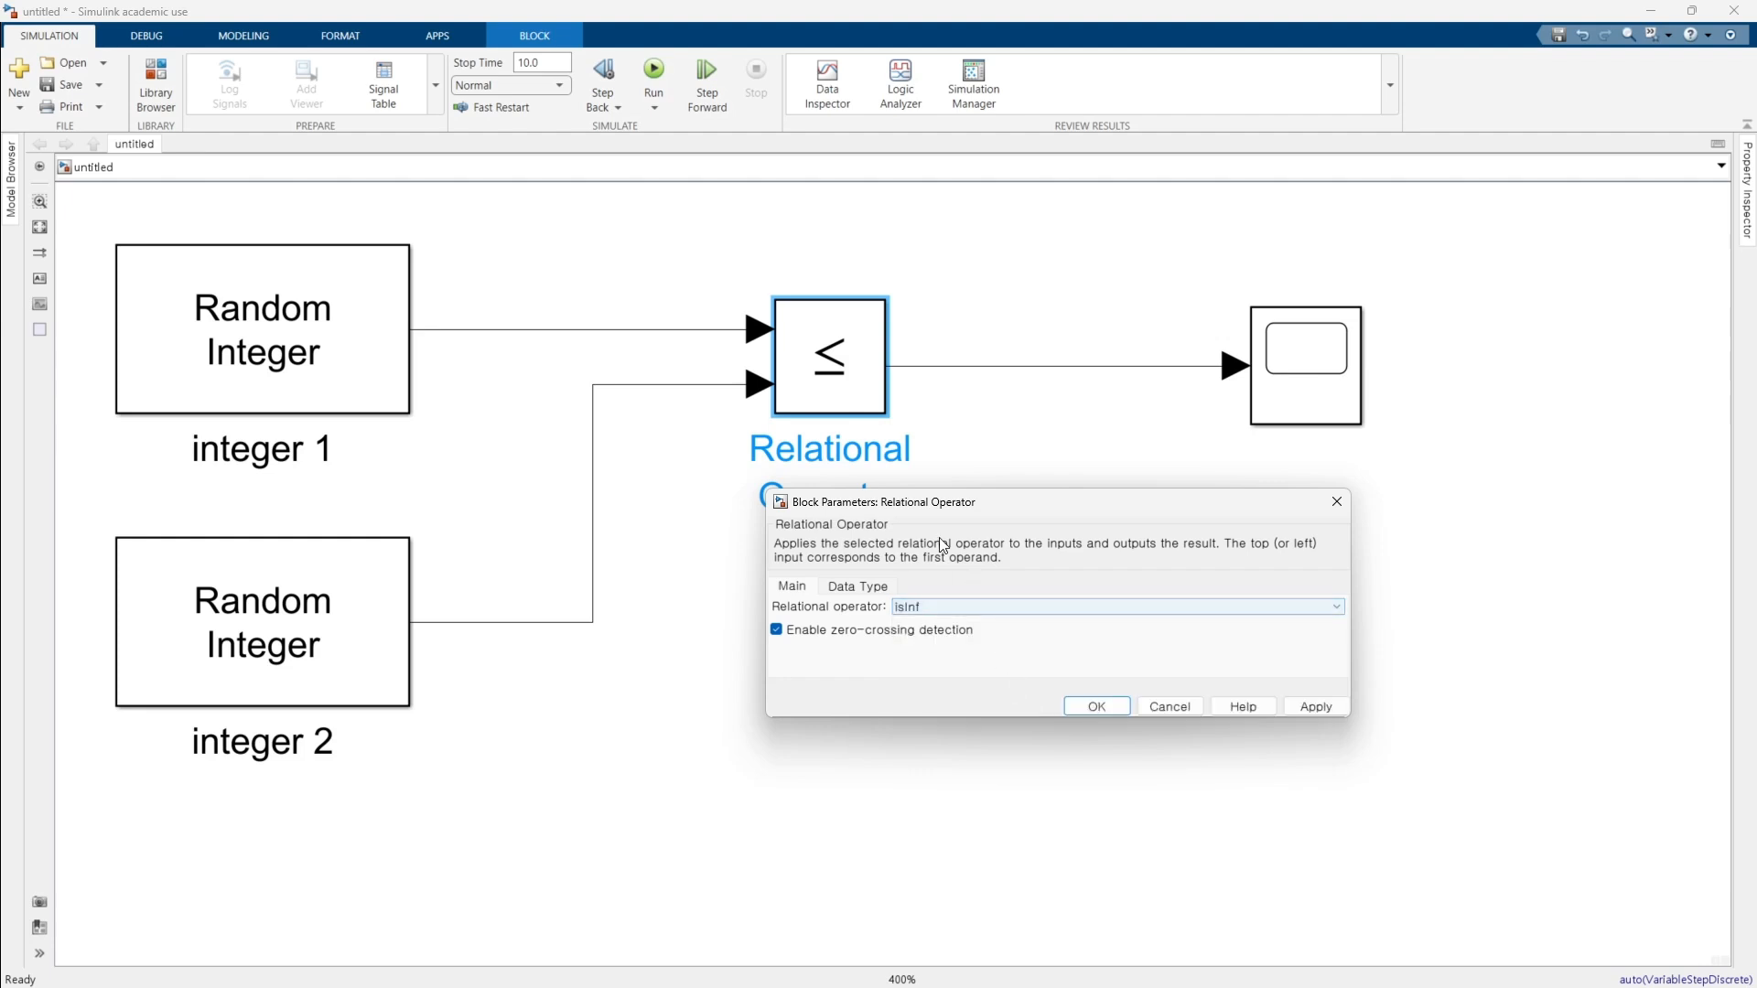
left_click(1031, 608)
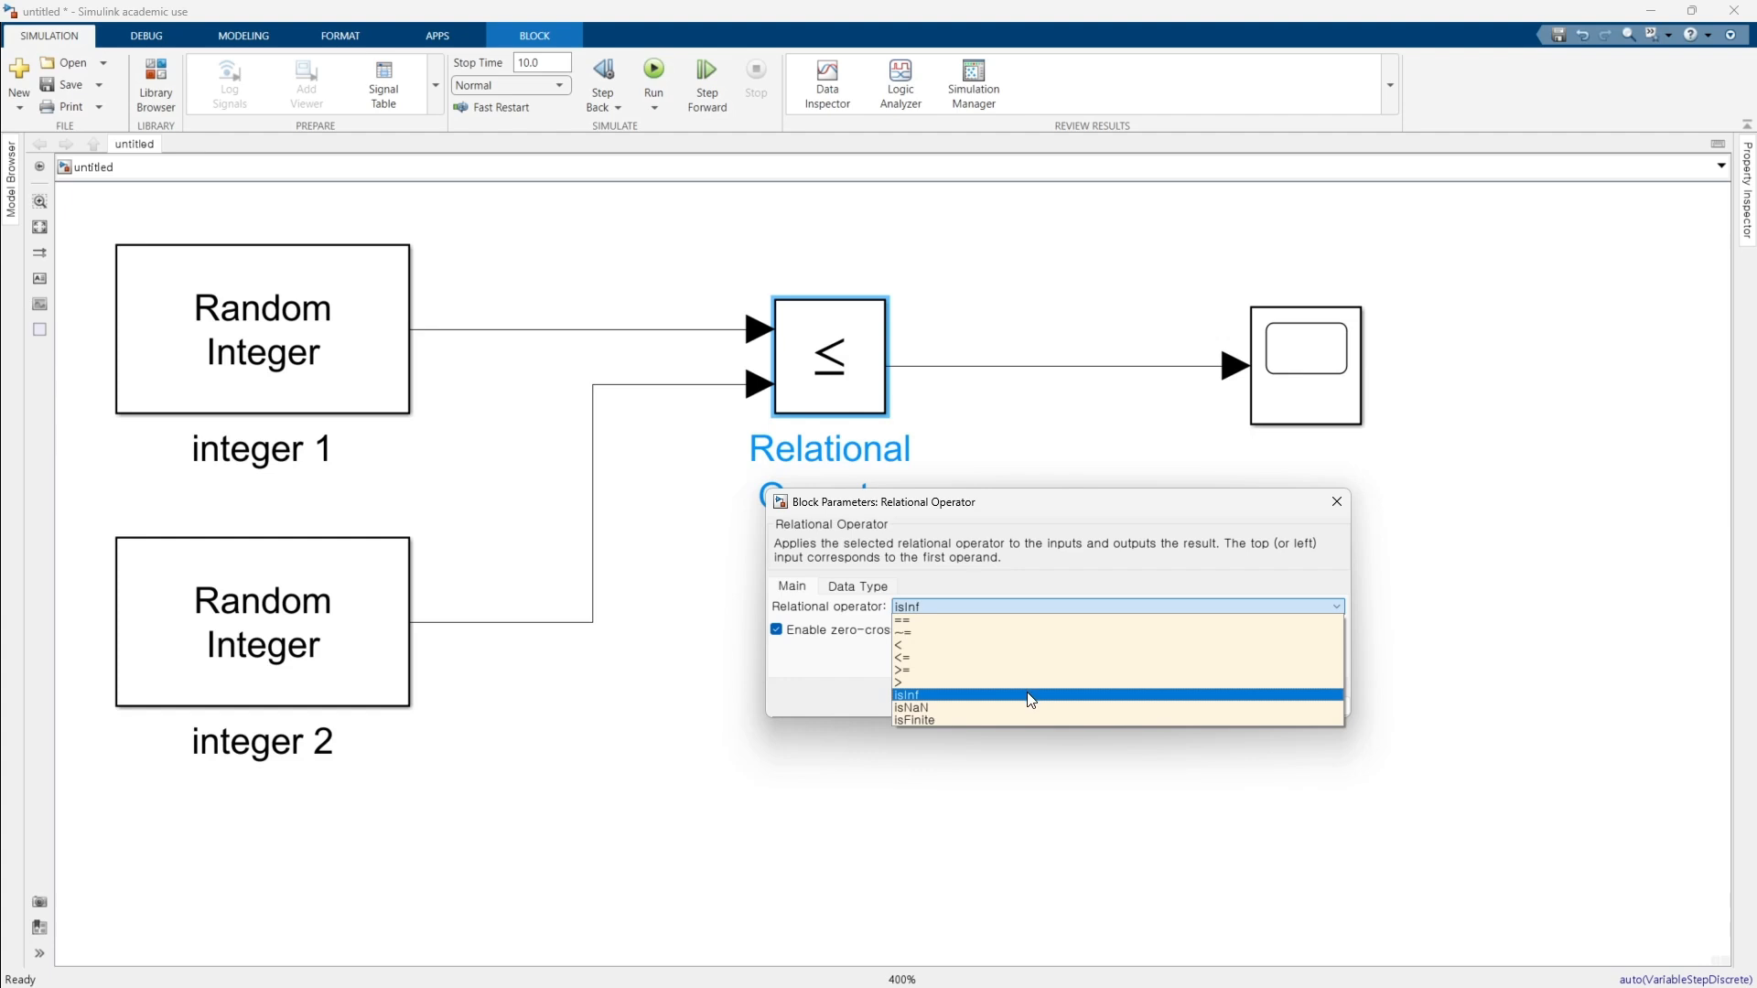
left_click(836, 688)
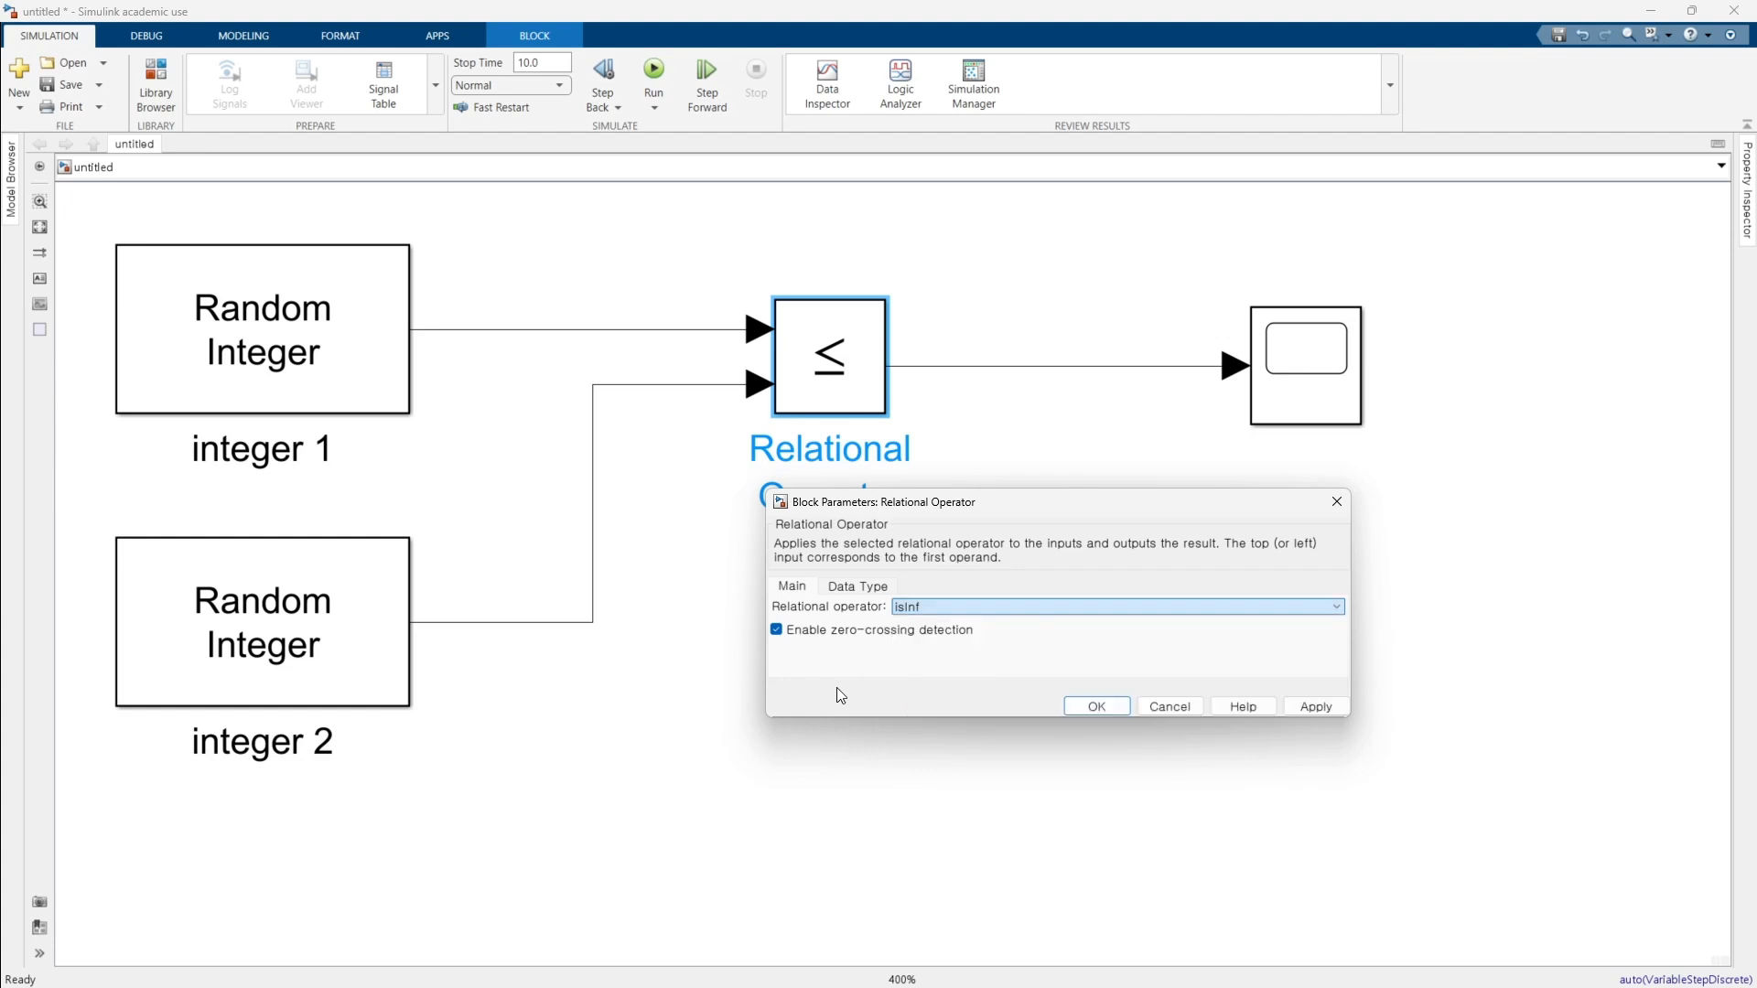